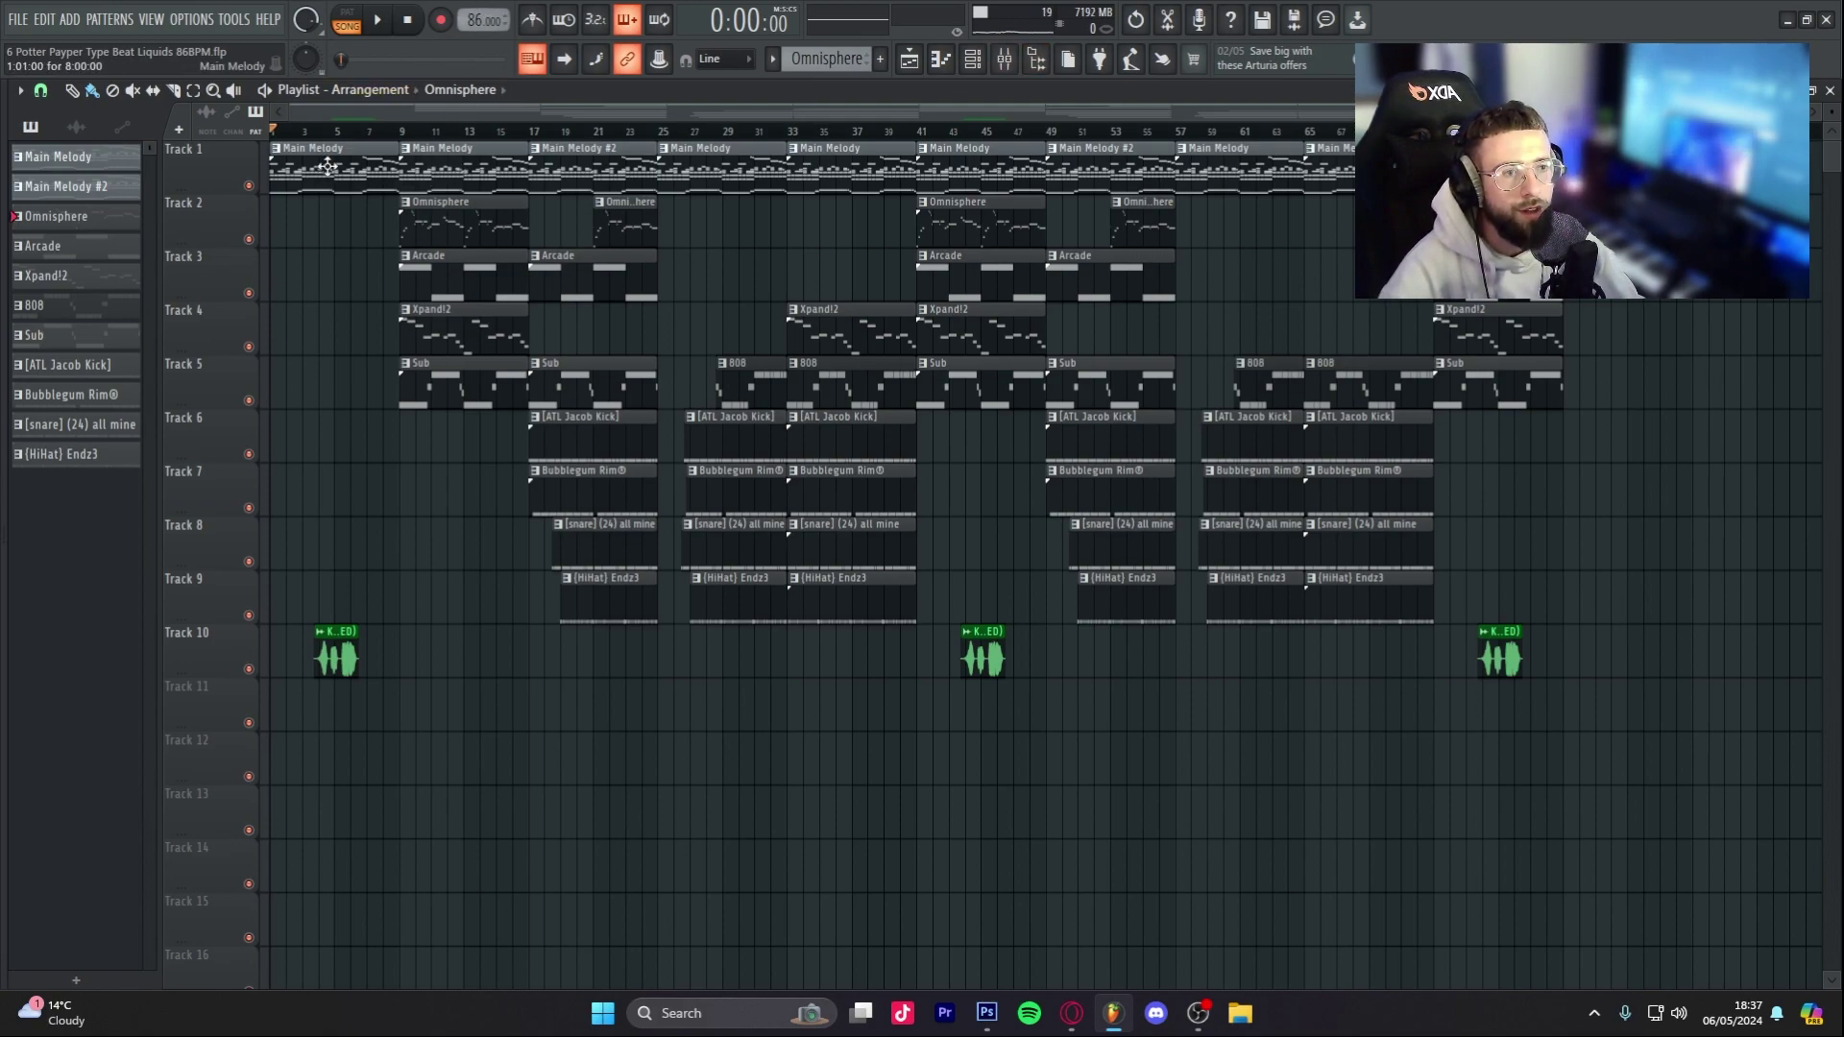
Step: Play the opening of the arrangement in the playlist, starting from bar 1
{"action": "scroll", "coordinate": [327, 125], "scroll_direction": "up", "scroll_amount": 4}
{"action": "key", "text": "space"}
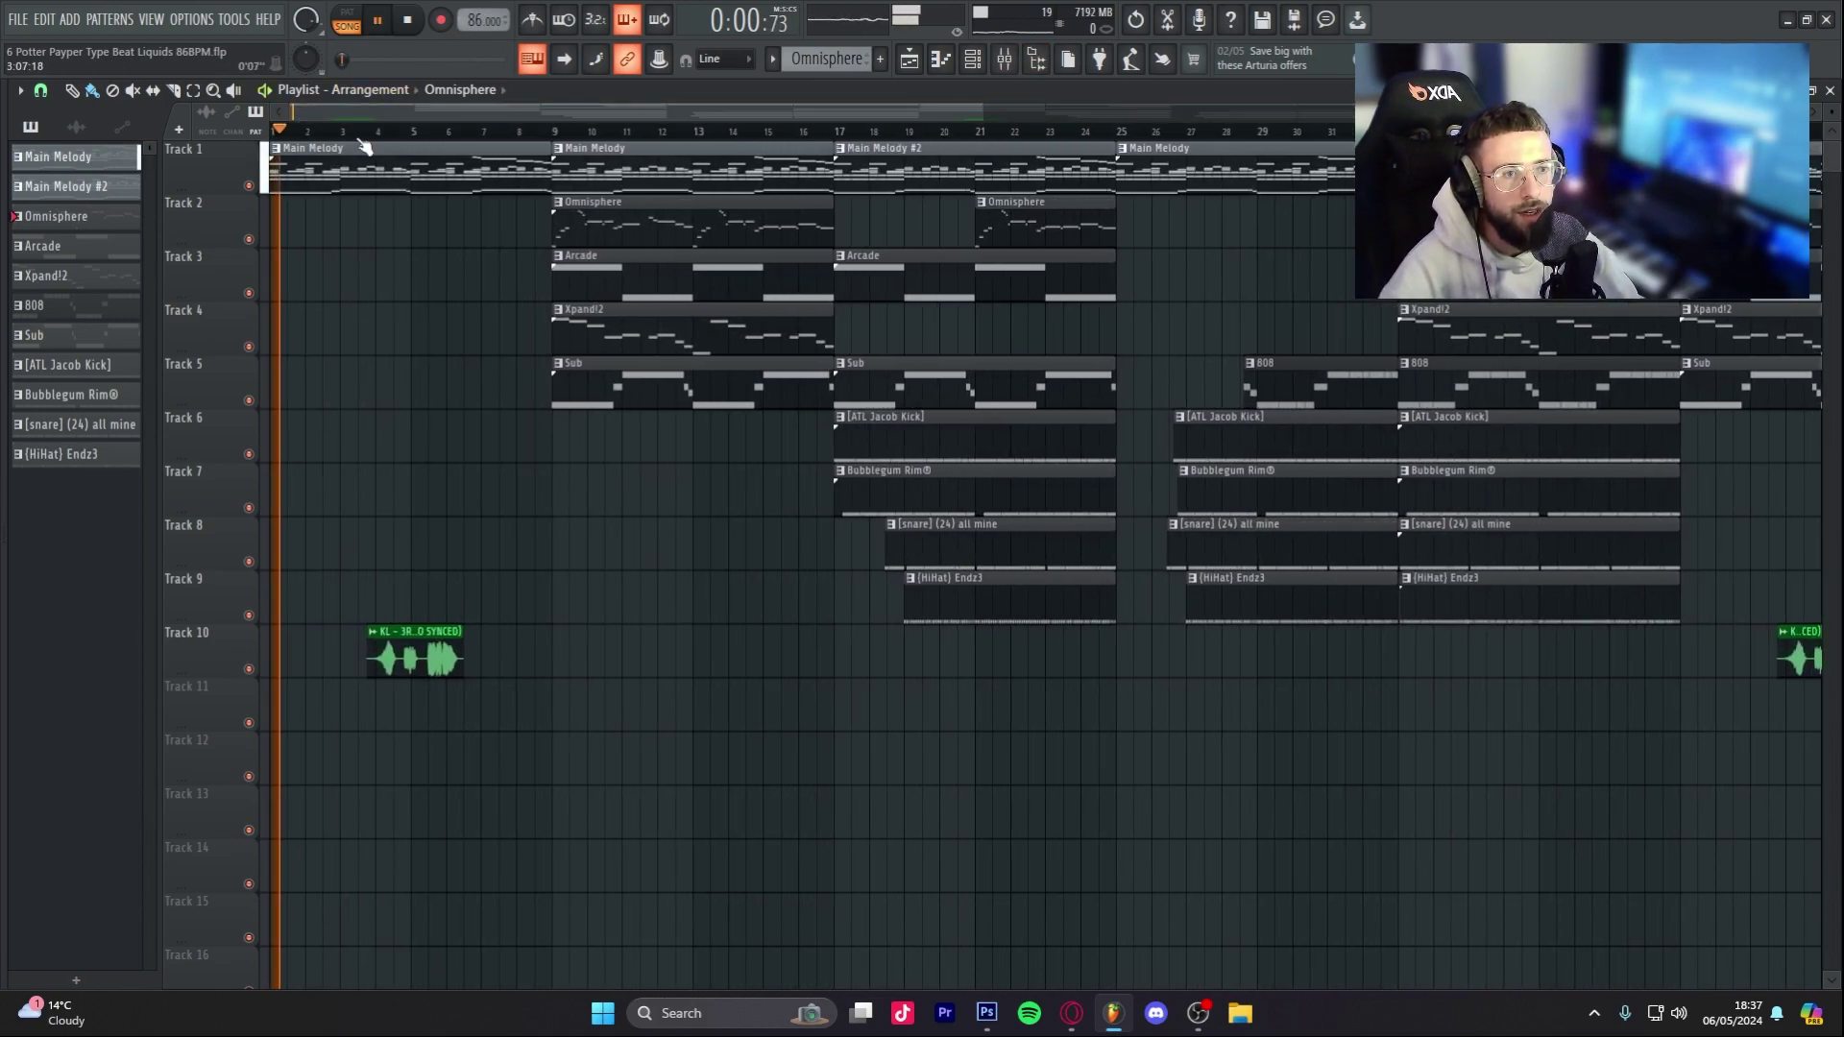
{"action": "key", "text": "space"}
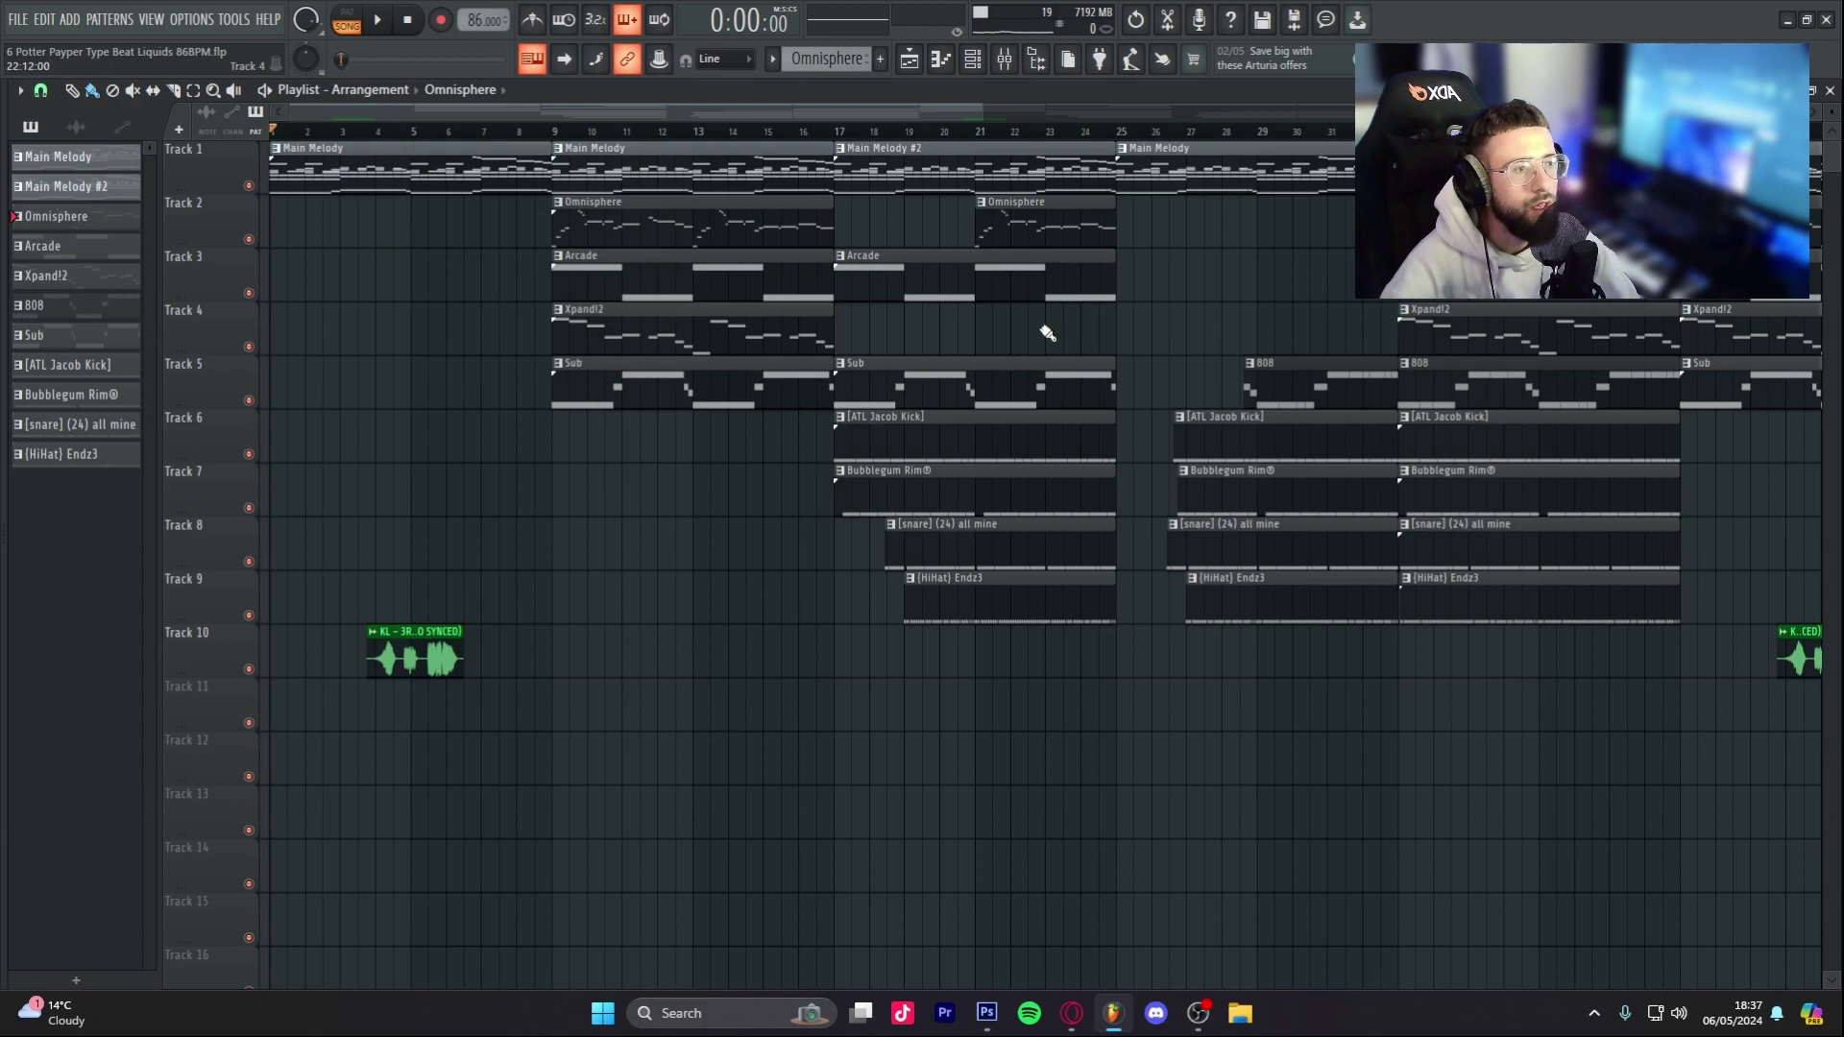
{"action": "scroll", "coordinate": [910, 136], "scroll_direction": "down", "scroll_amount": 1}
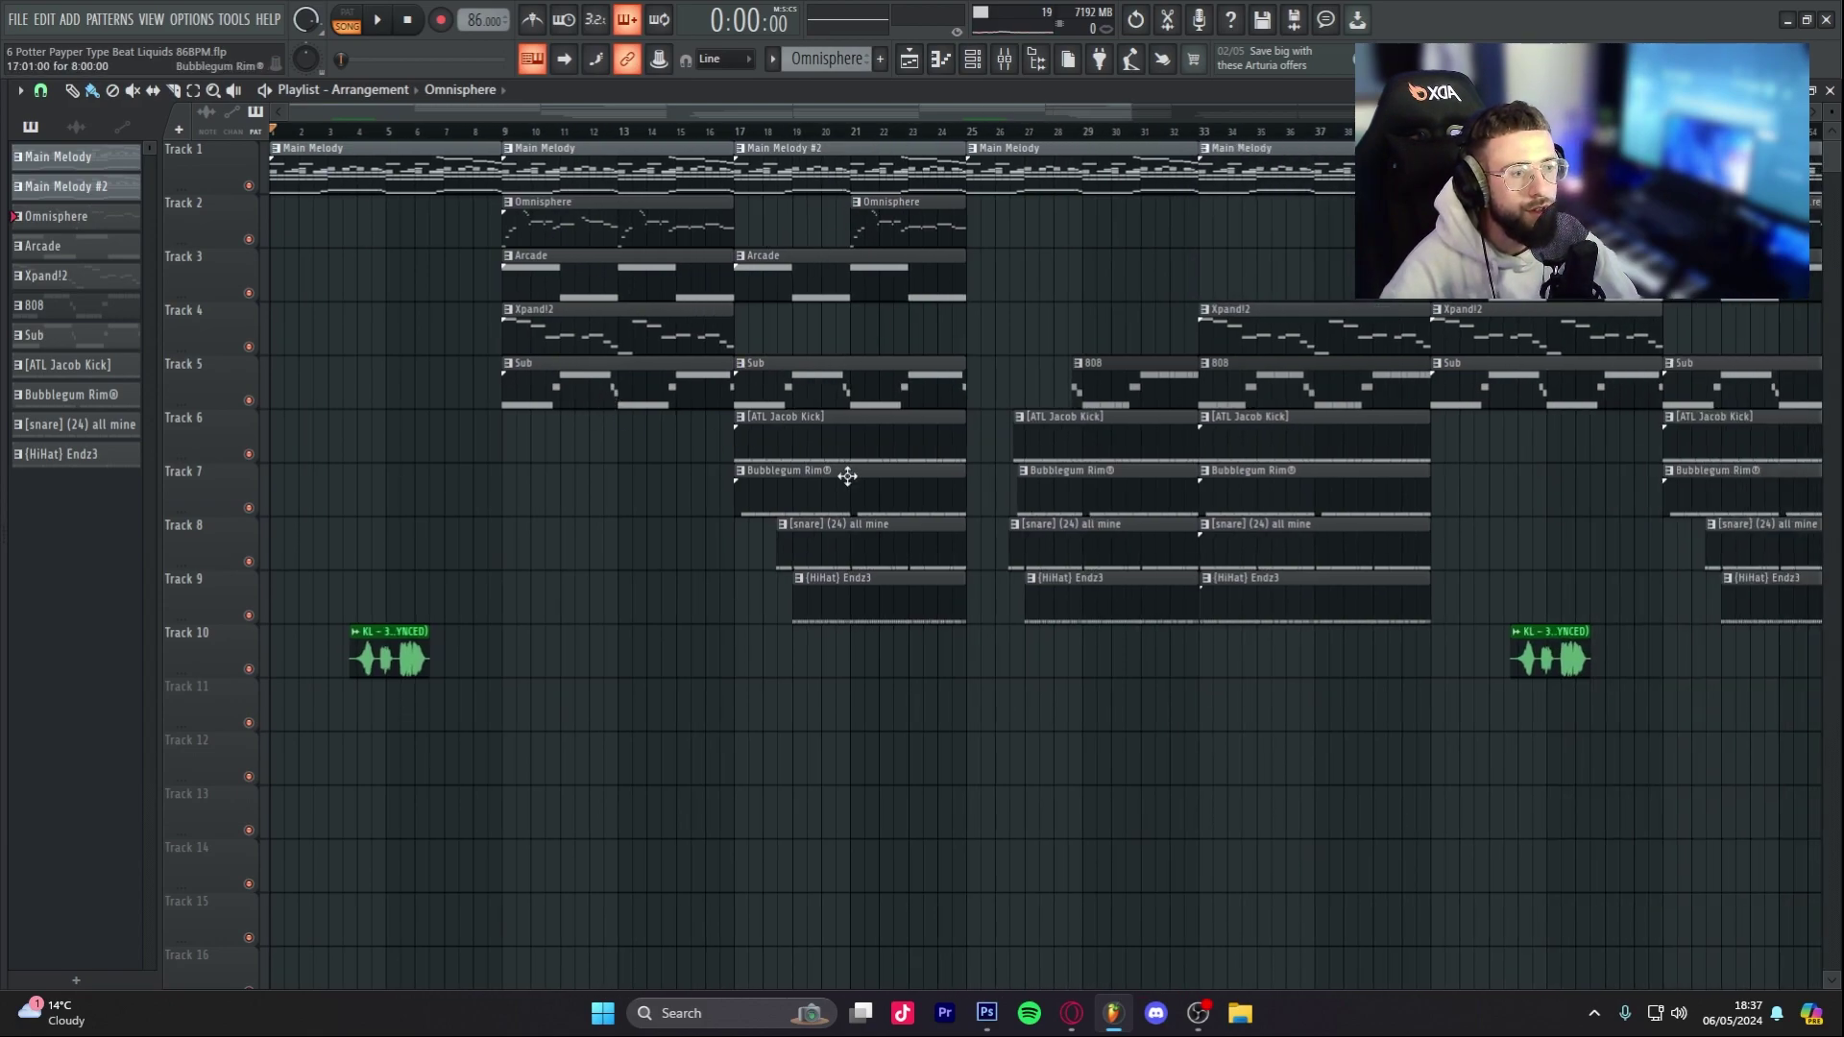
Step: Set a time selection over the first eight bars of the playlist arrangement
{"action": "left_click", "coordinate": [972, 58]}
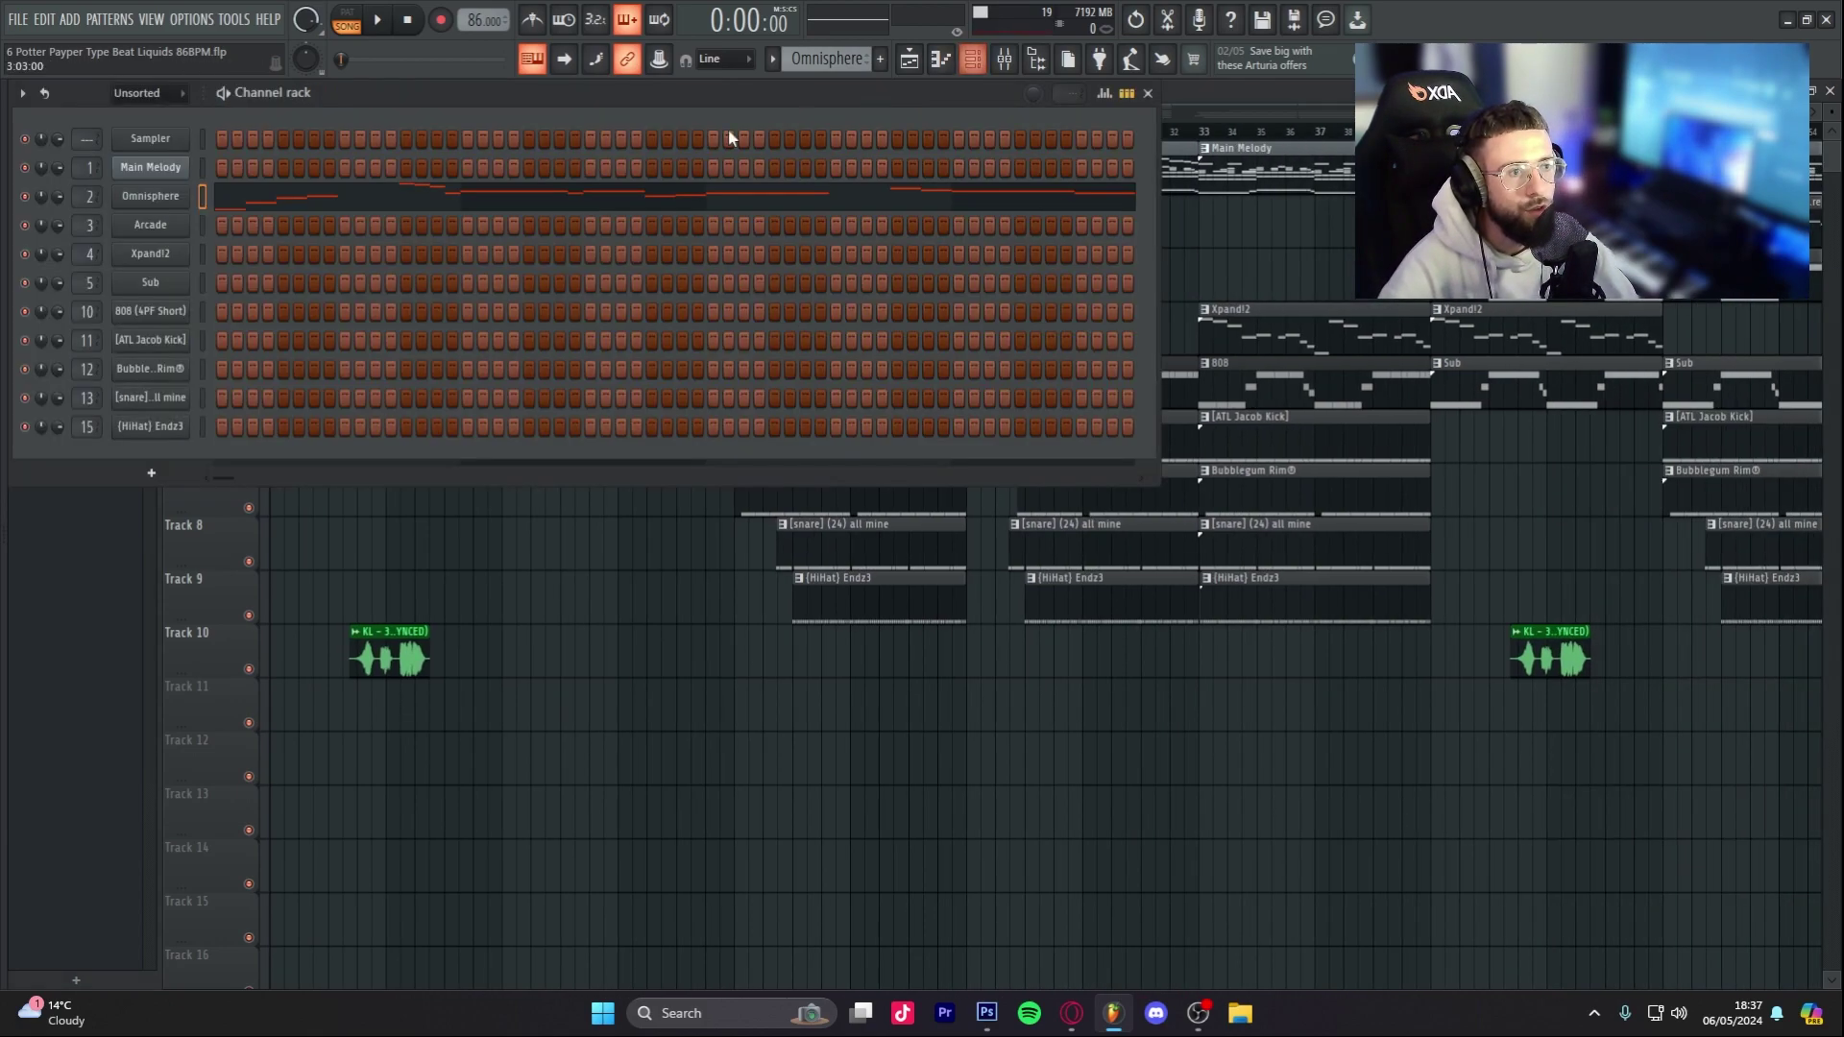
{"action": "key", "text": "F6"}
{"action": "key", "text": "F6"}
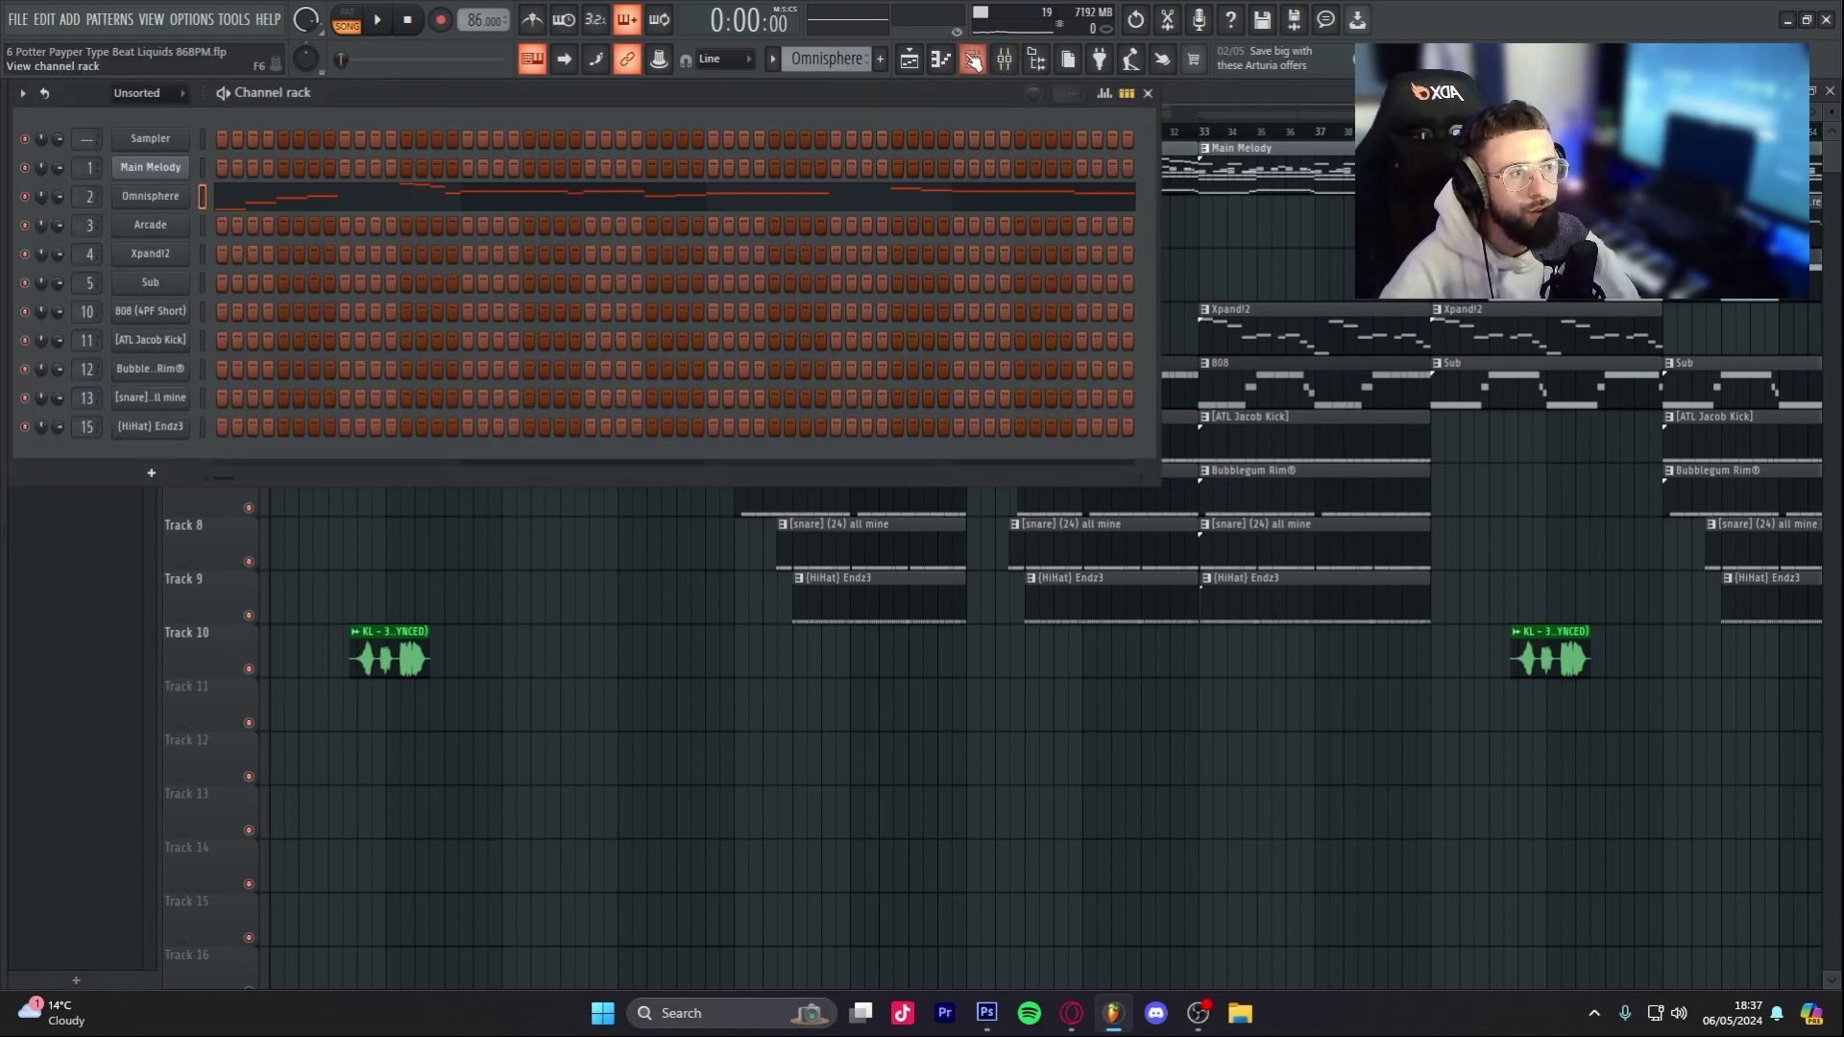
{"action": "key", "text": "F6"}
{"action": "left_click_drag", "start_coordinate": [281, 134], "coordinate": [504, 135]}
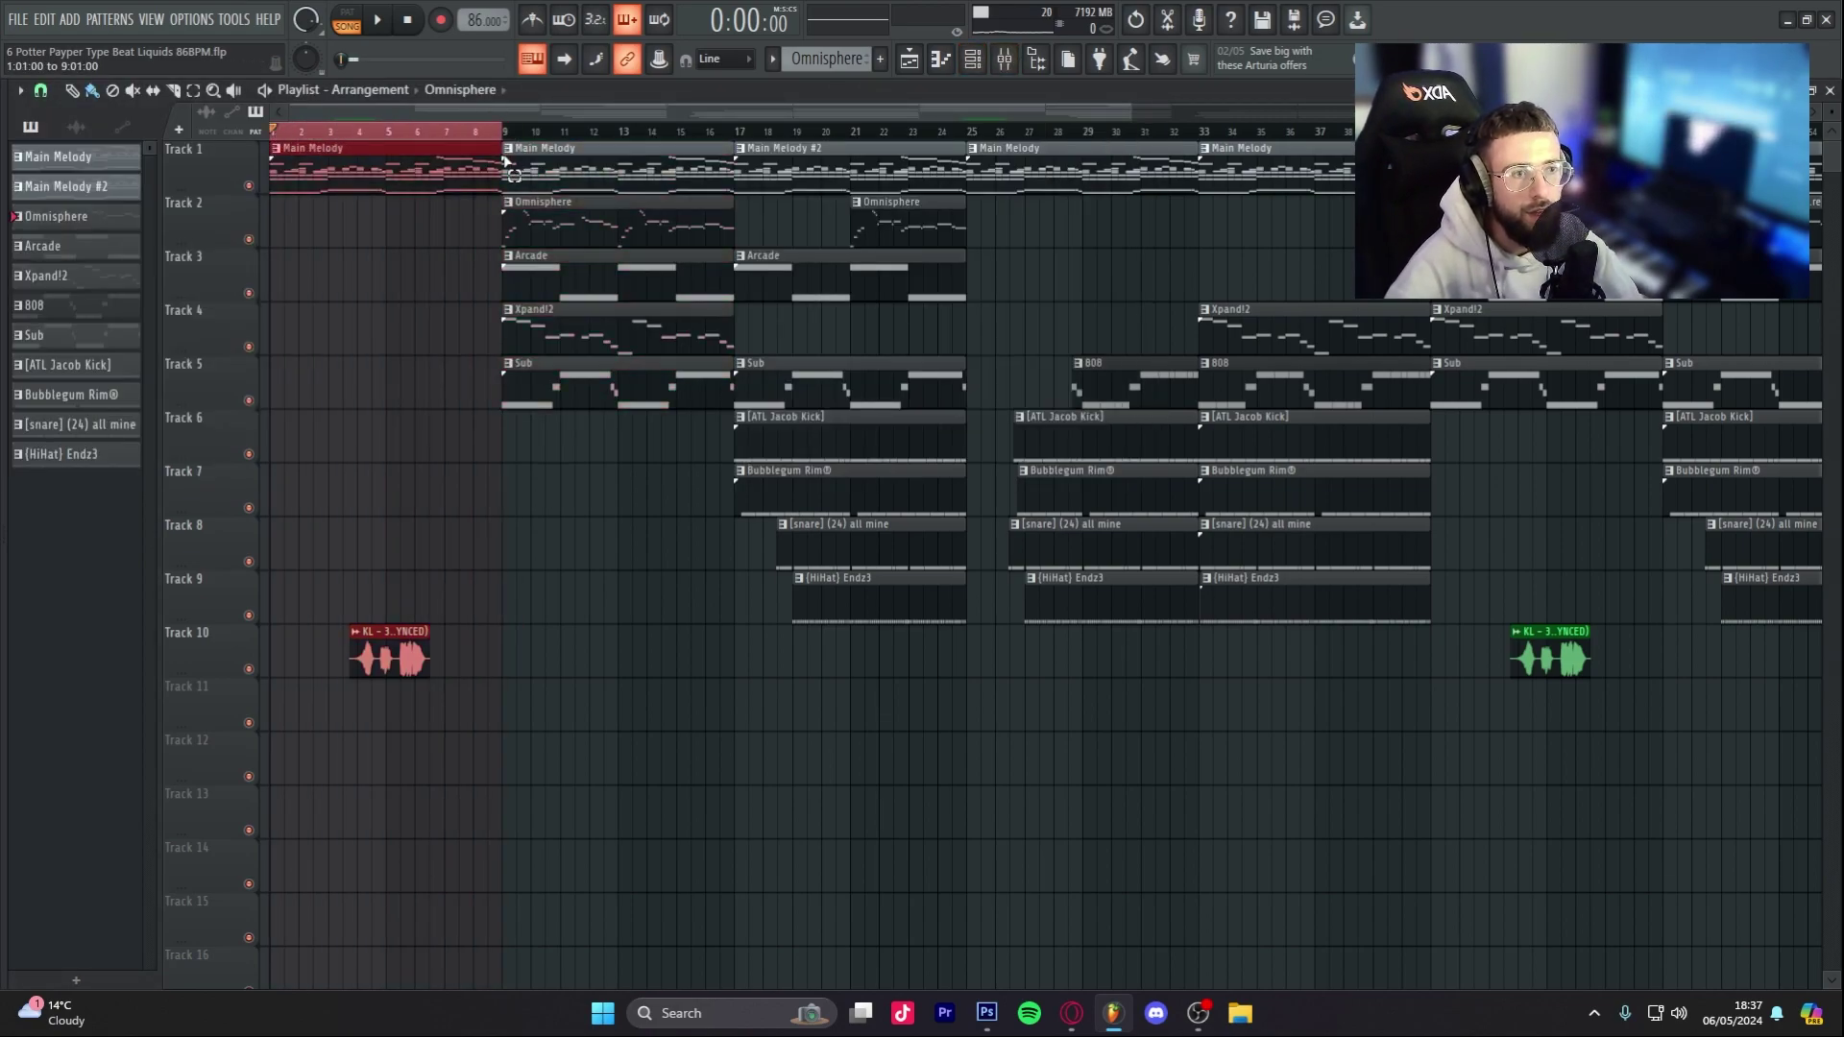
Step: Open the Main Melody pattern in the piano roll and play it in pattern mode
{"action": "key", "text": "F6"}
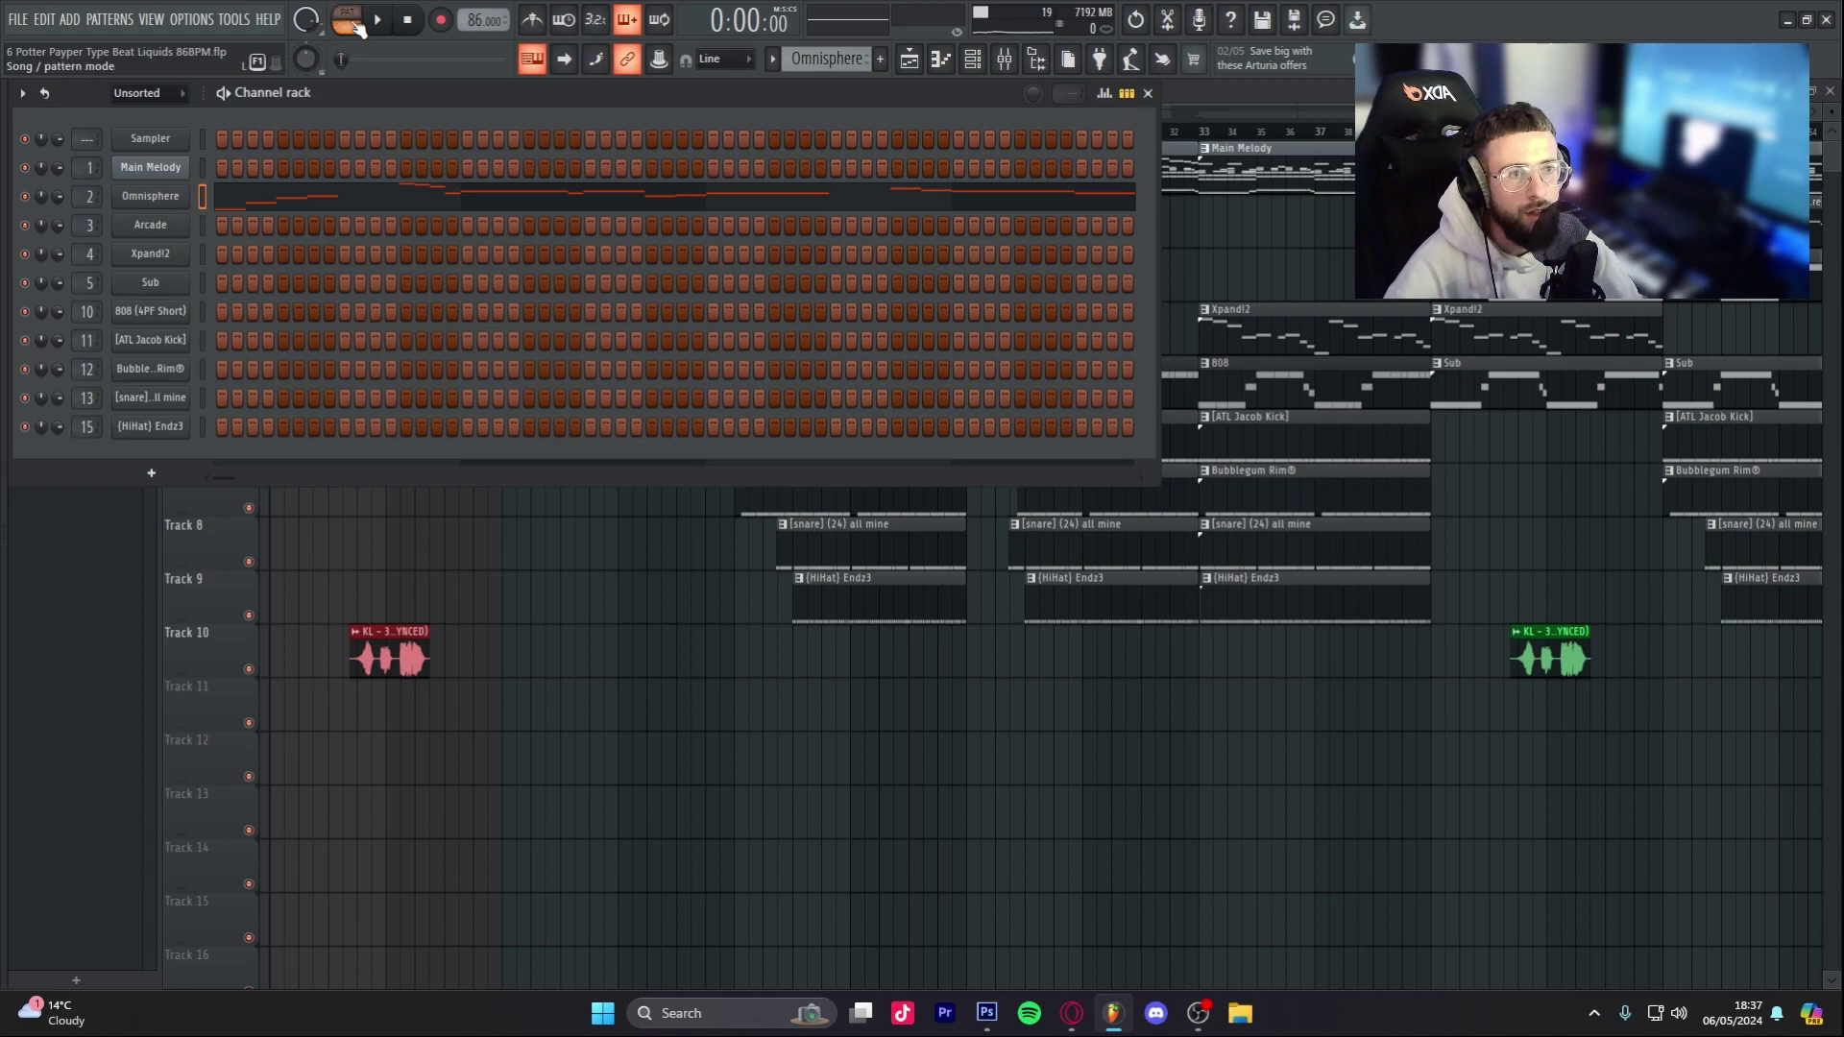
{"action": "scroll", "coordinate": [805, 63], "scroll_direction": "up", "scroll_amount": 1}
{"action": "left_click", "coordinate": [573, 168]}
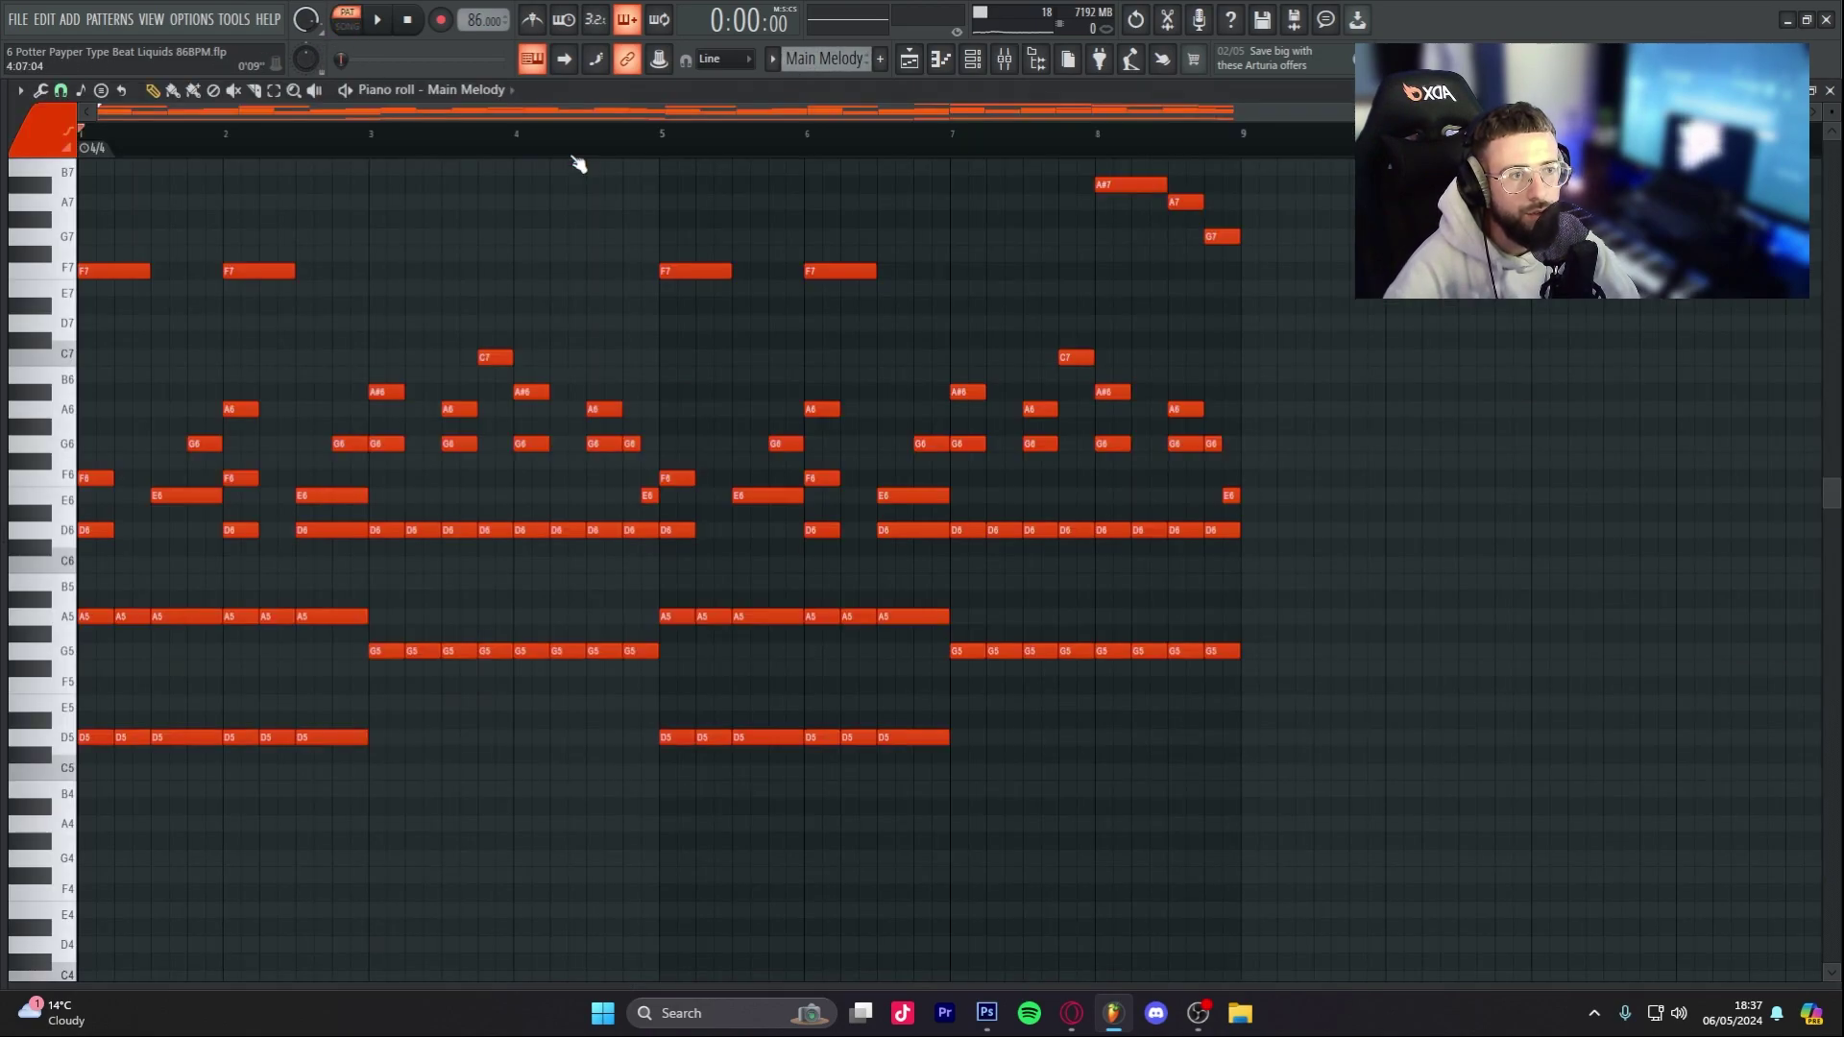
{"action": "key", "text": "space"}
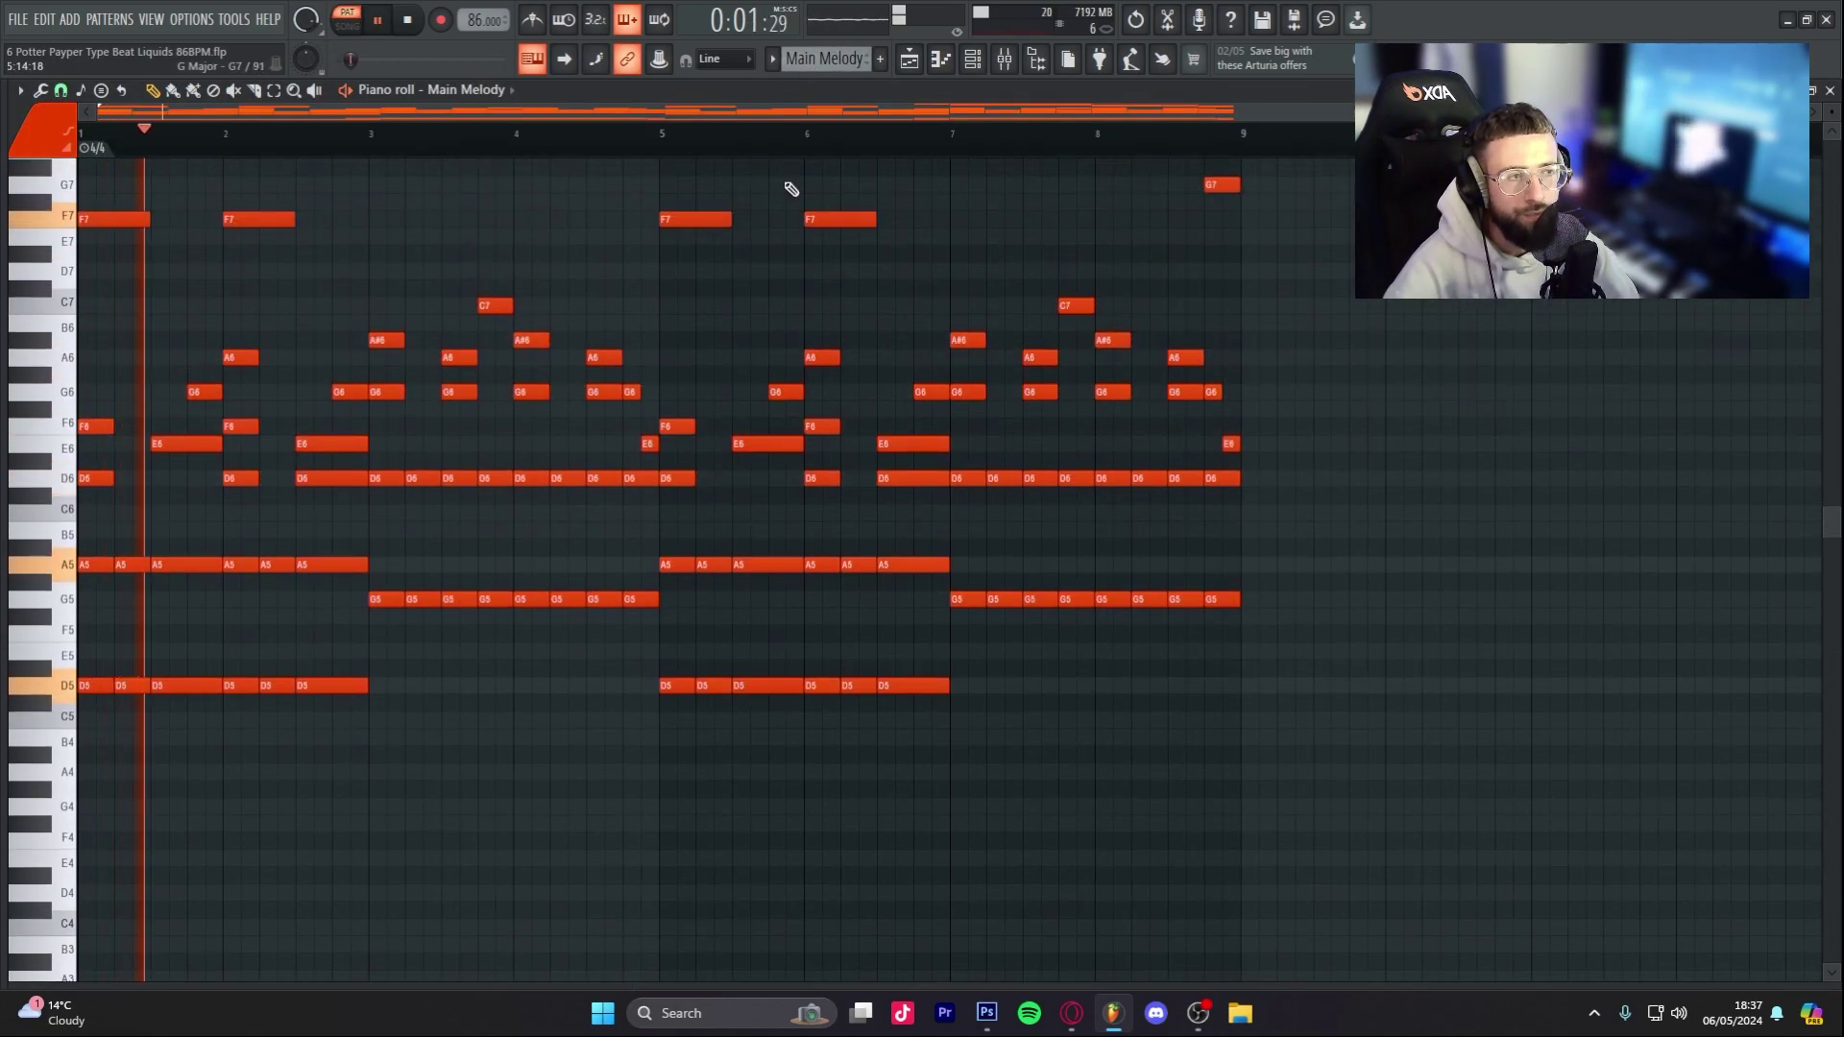
Step: Listen to the melody in the mixer with the first Melodies track selected, and stop playback
{"action": "key", "text": "F6"}
{"action": "key", "text": "F9"}
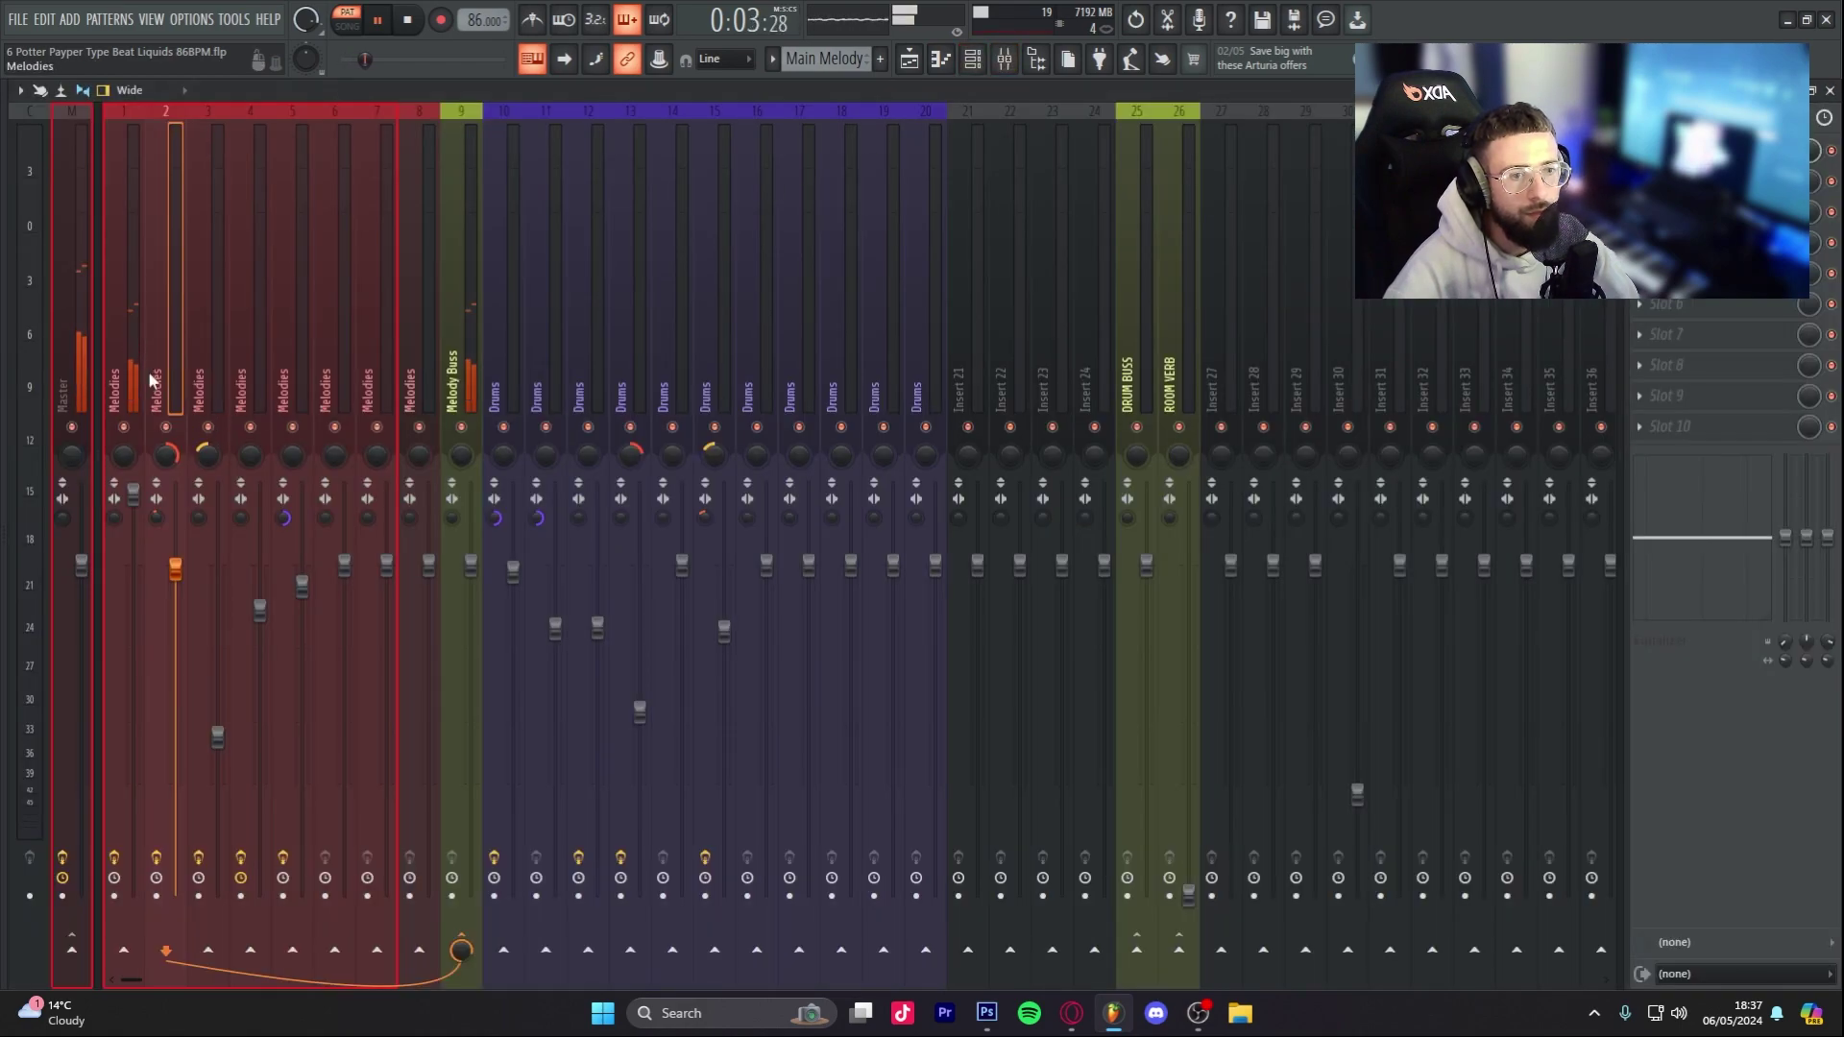
{"action": "left_click", "coordinate": [125, 519]}
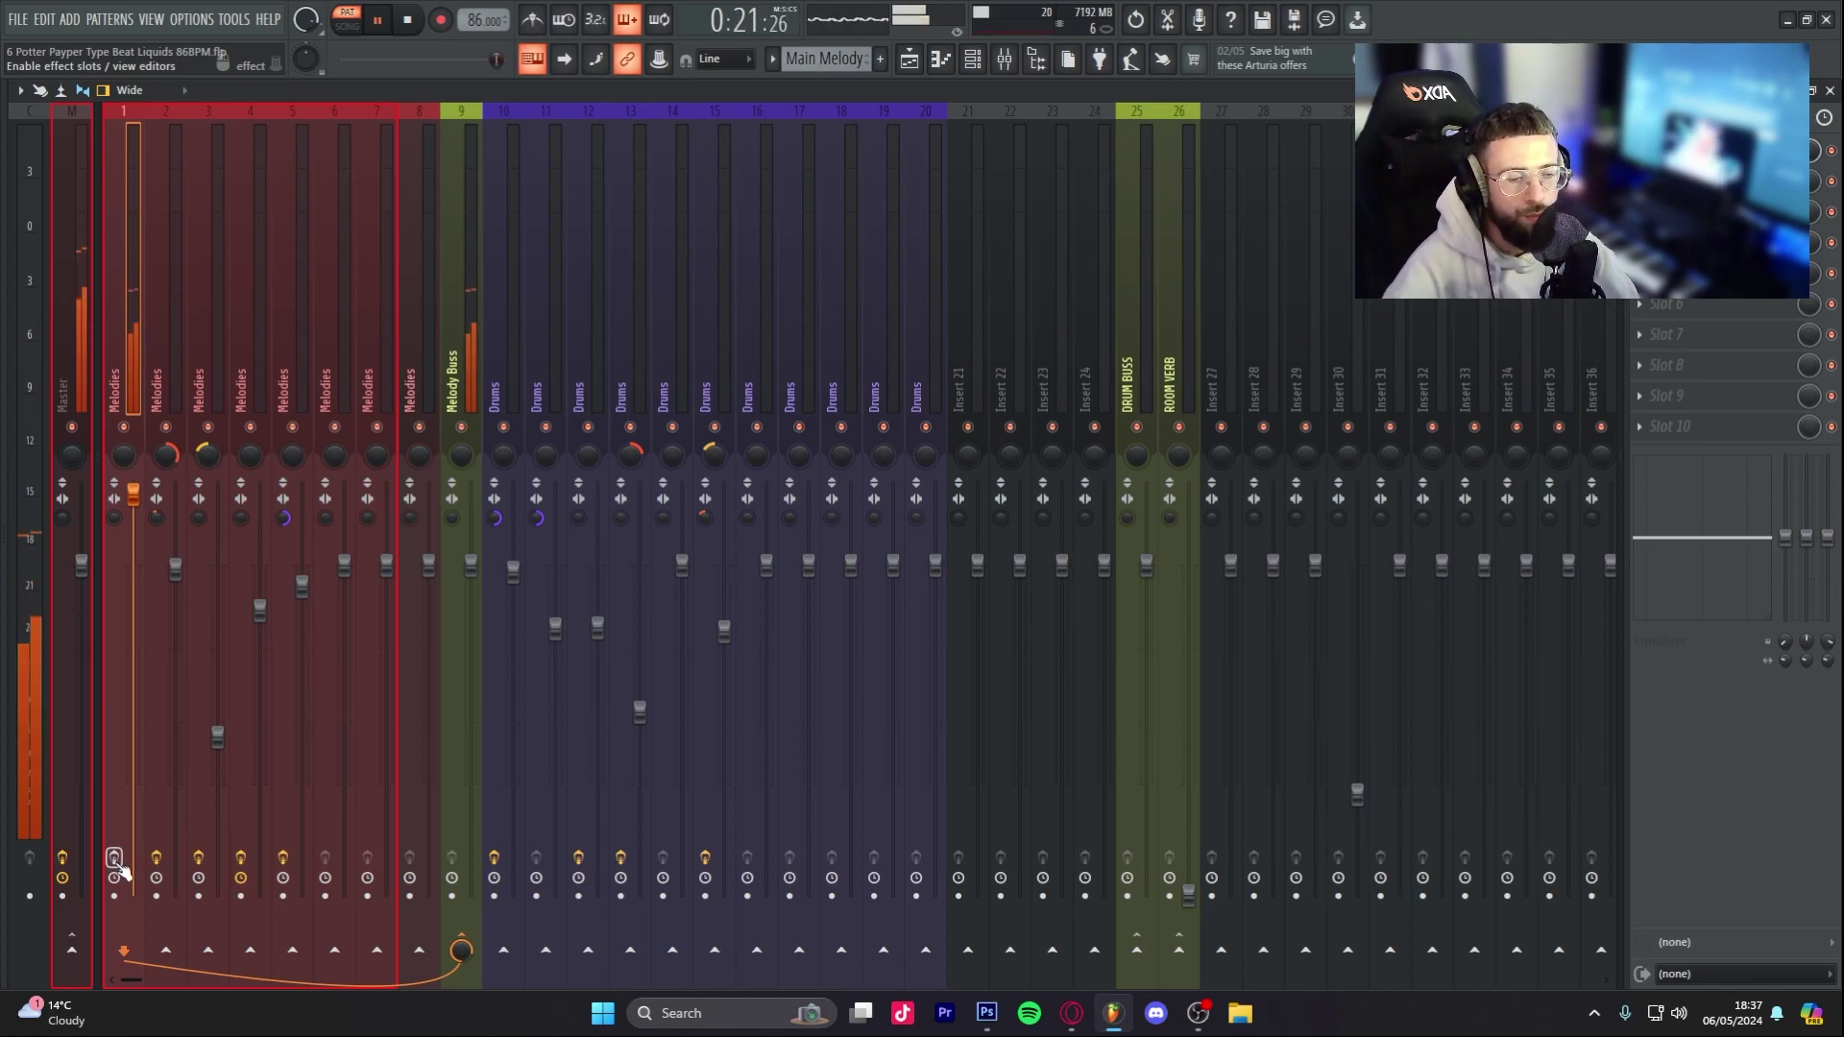
{"action": "key", "text": "space"}
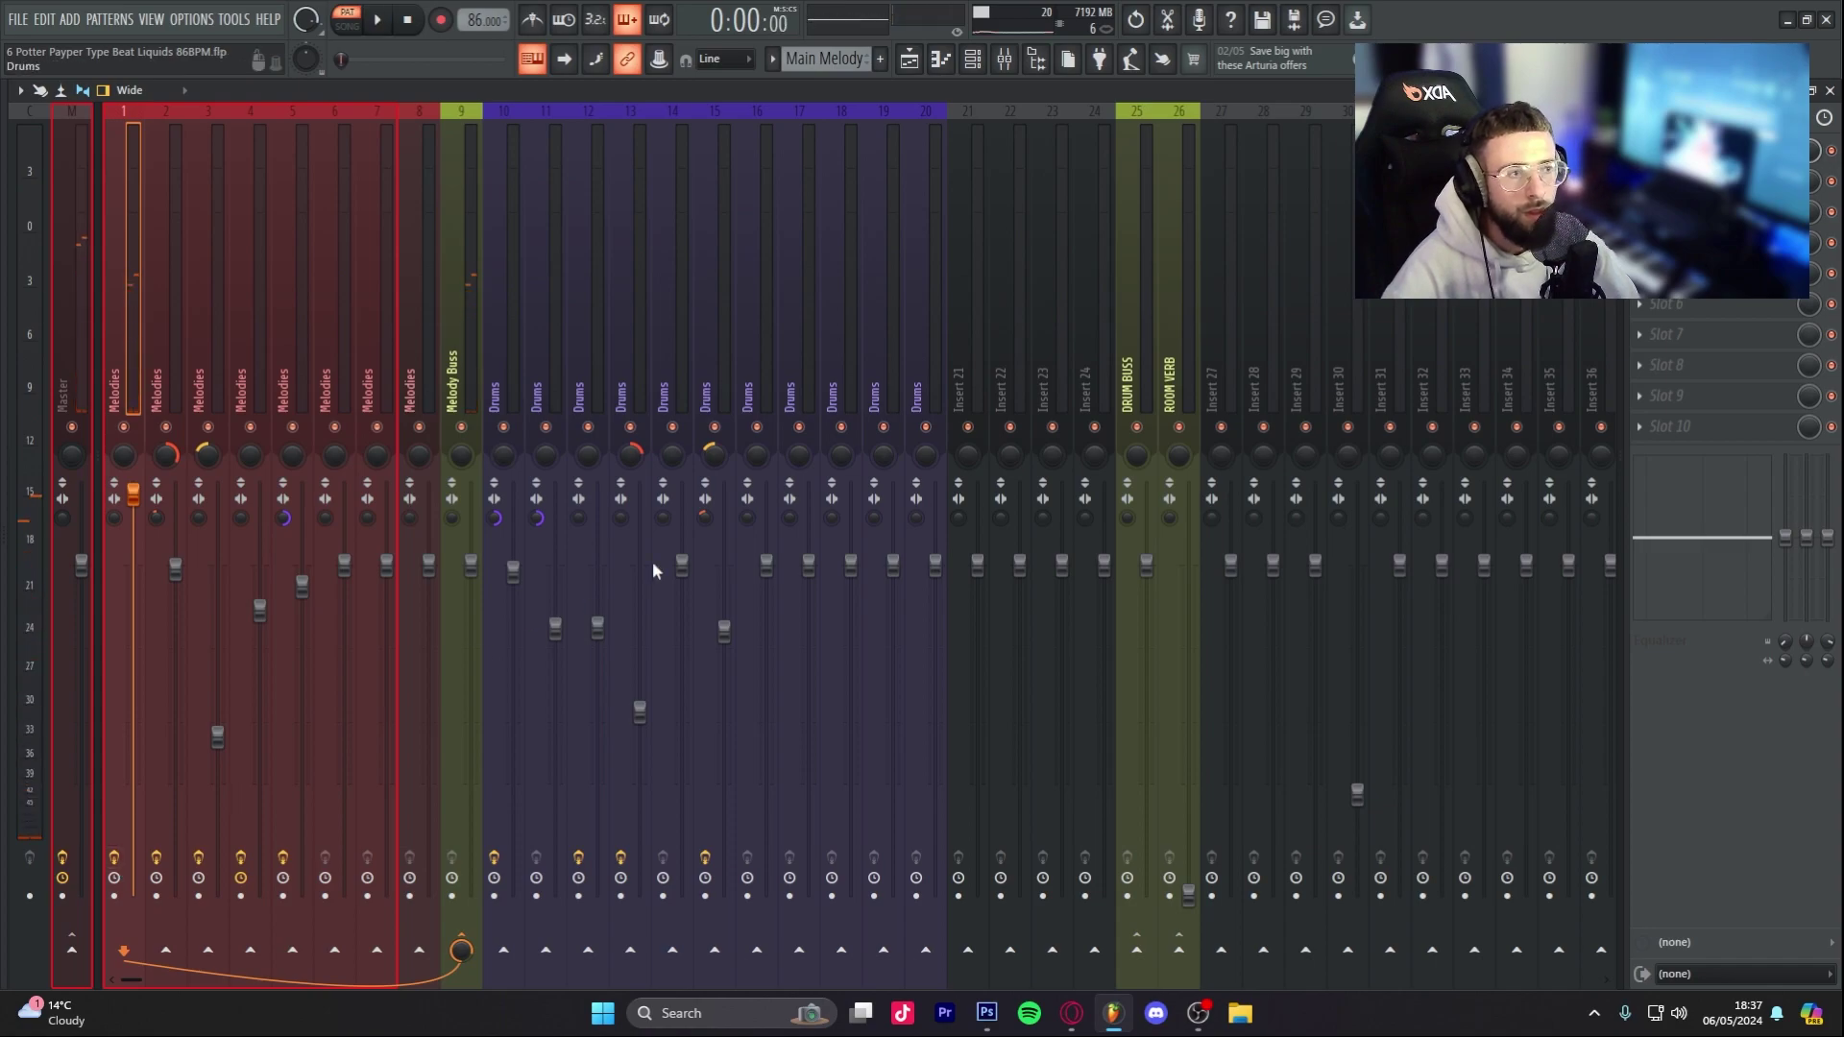
Step: Inspect the FabFilter Pro-Q 3 curve on the first Melodies track while playing the melody, and close the plugin
{"action": "left_click", "coordinate": [1720, 151]}
{"action": "left_click_drag", "start_coordinate": [670, 451], "coordinate": [672, 463]}
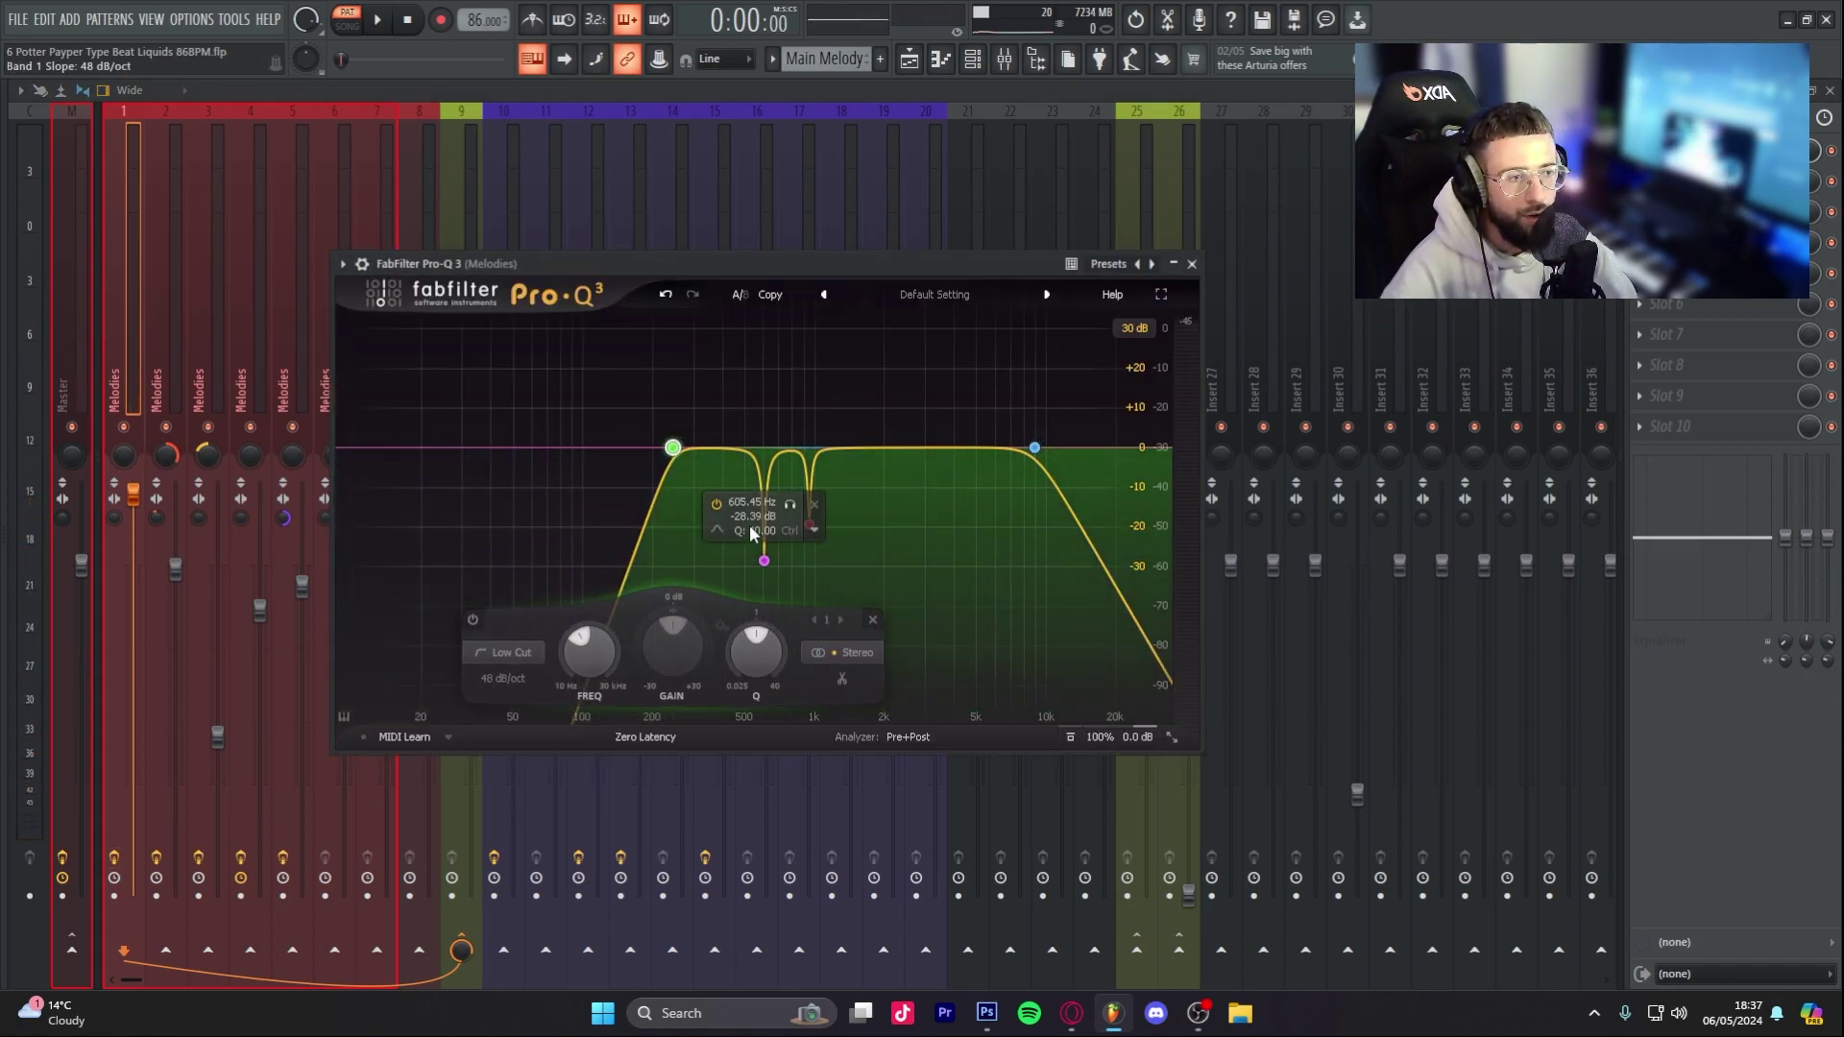
{"action": "key", "text": "space"}
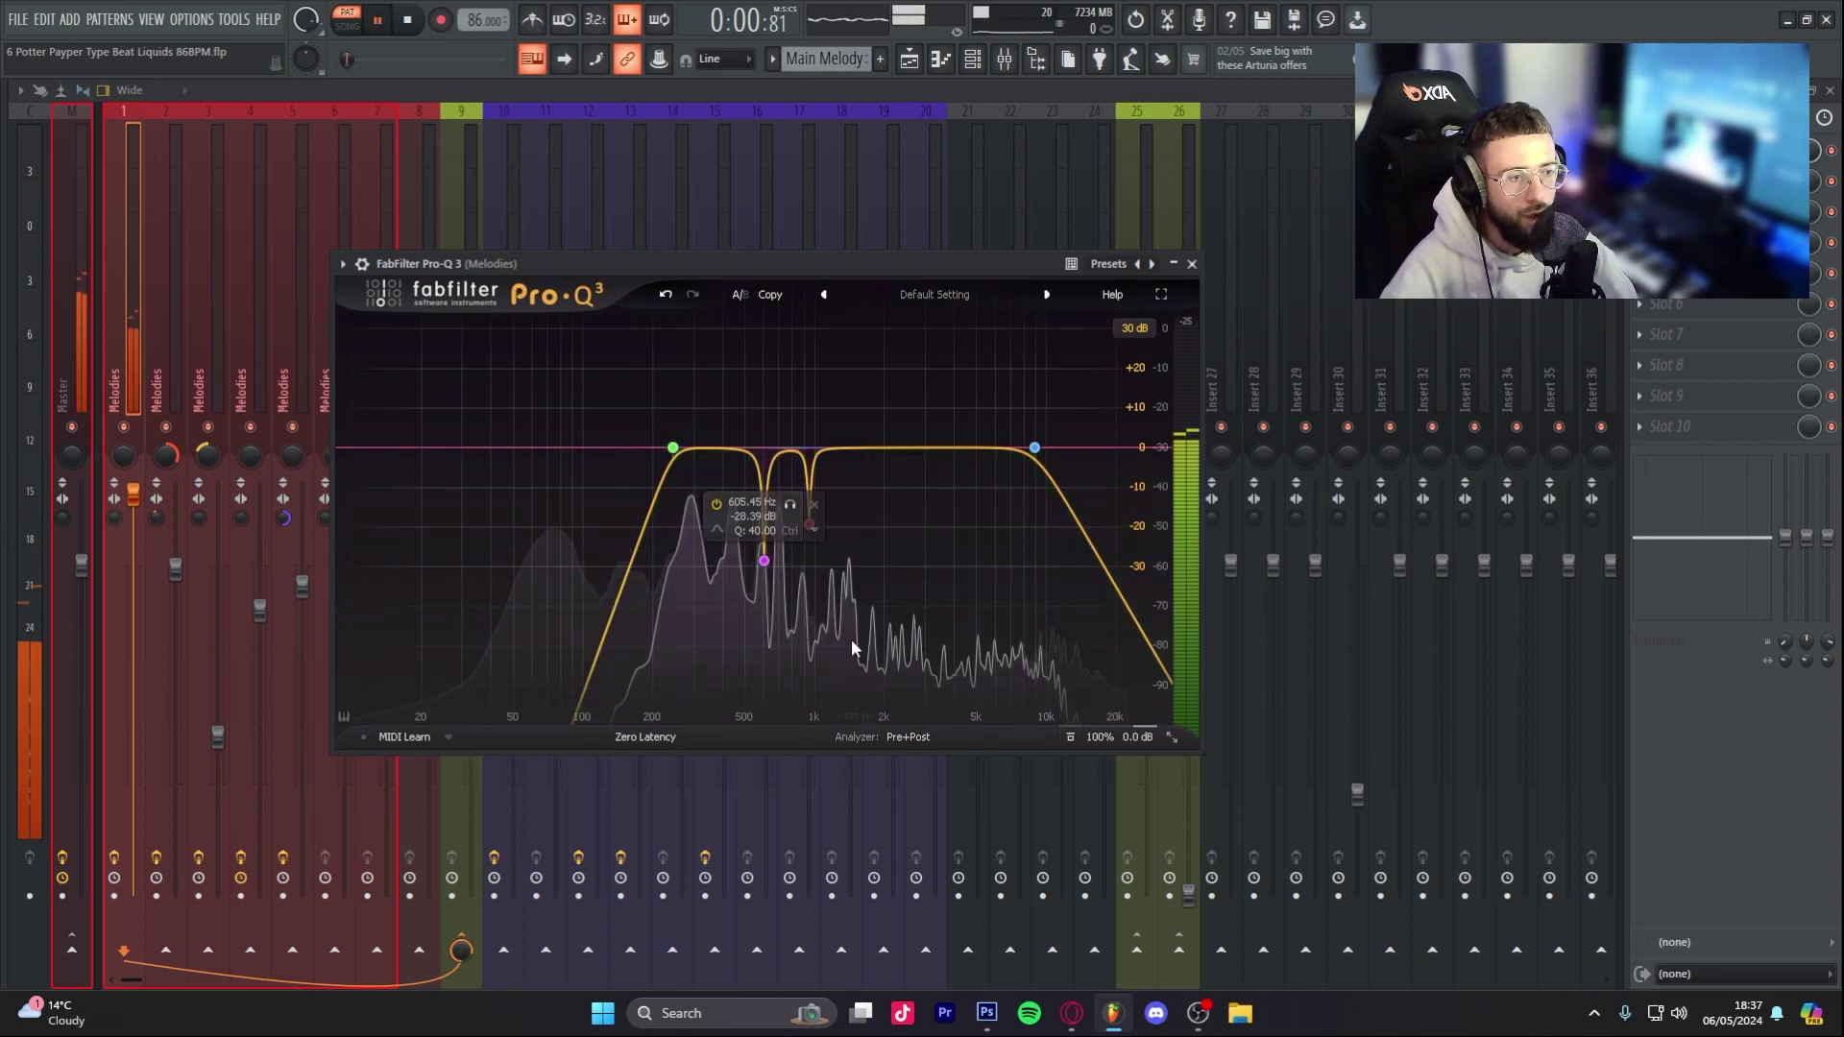
{"action": "key", "text": "space"}
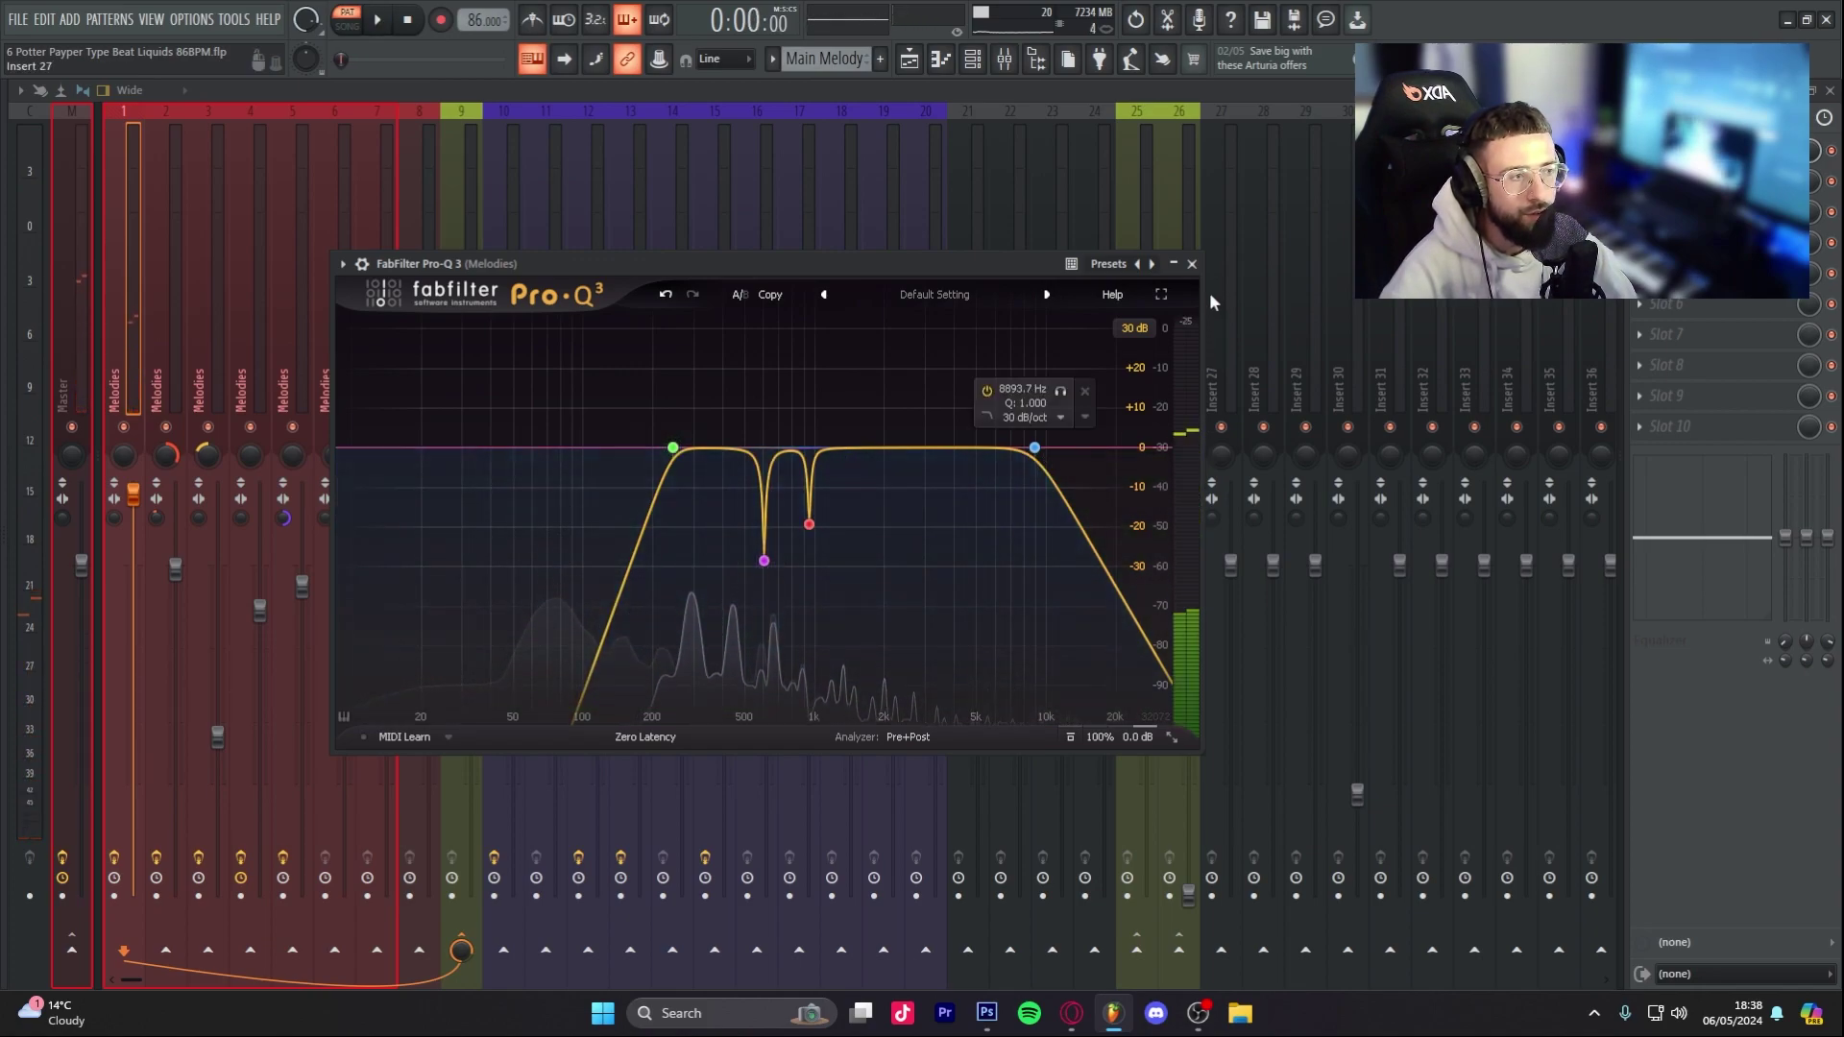
{"action": "left_click", "coordinate": [1192, 263]}
Step: Open the Main Melody notes and delete every note above the bass line
{"action": "left_click", "coordinate": [972, 59]}
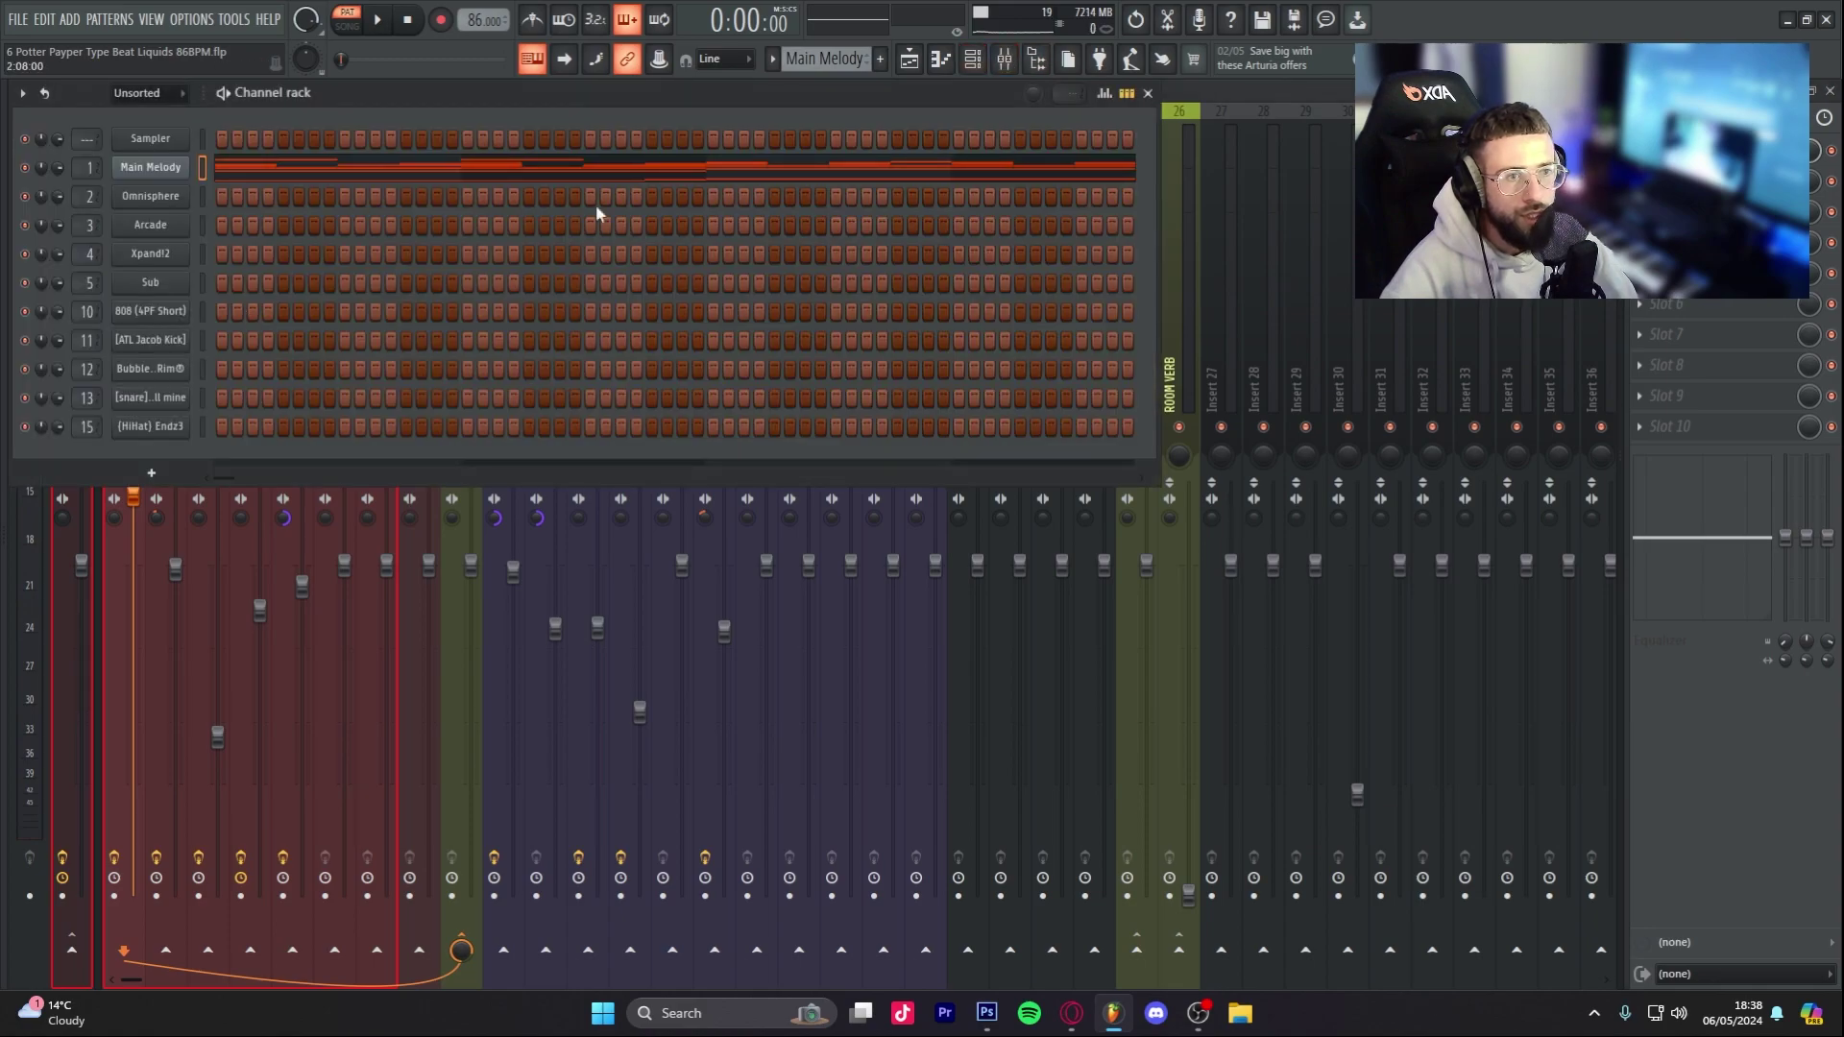
{"action": "key", "text": "F5"}
{"action": "double_click", "coordinate": [301, 155]}
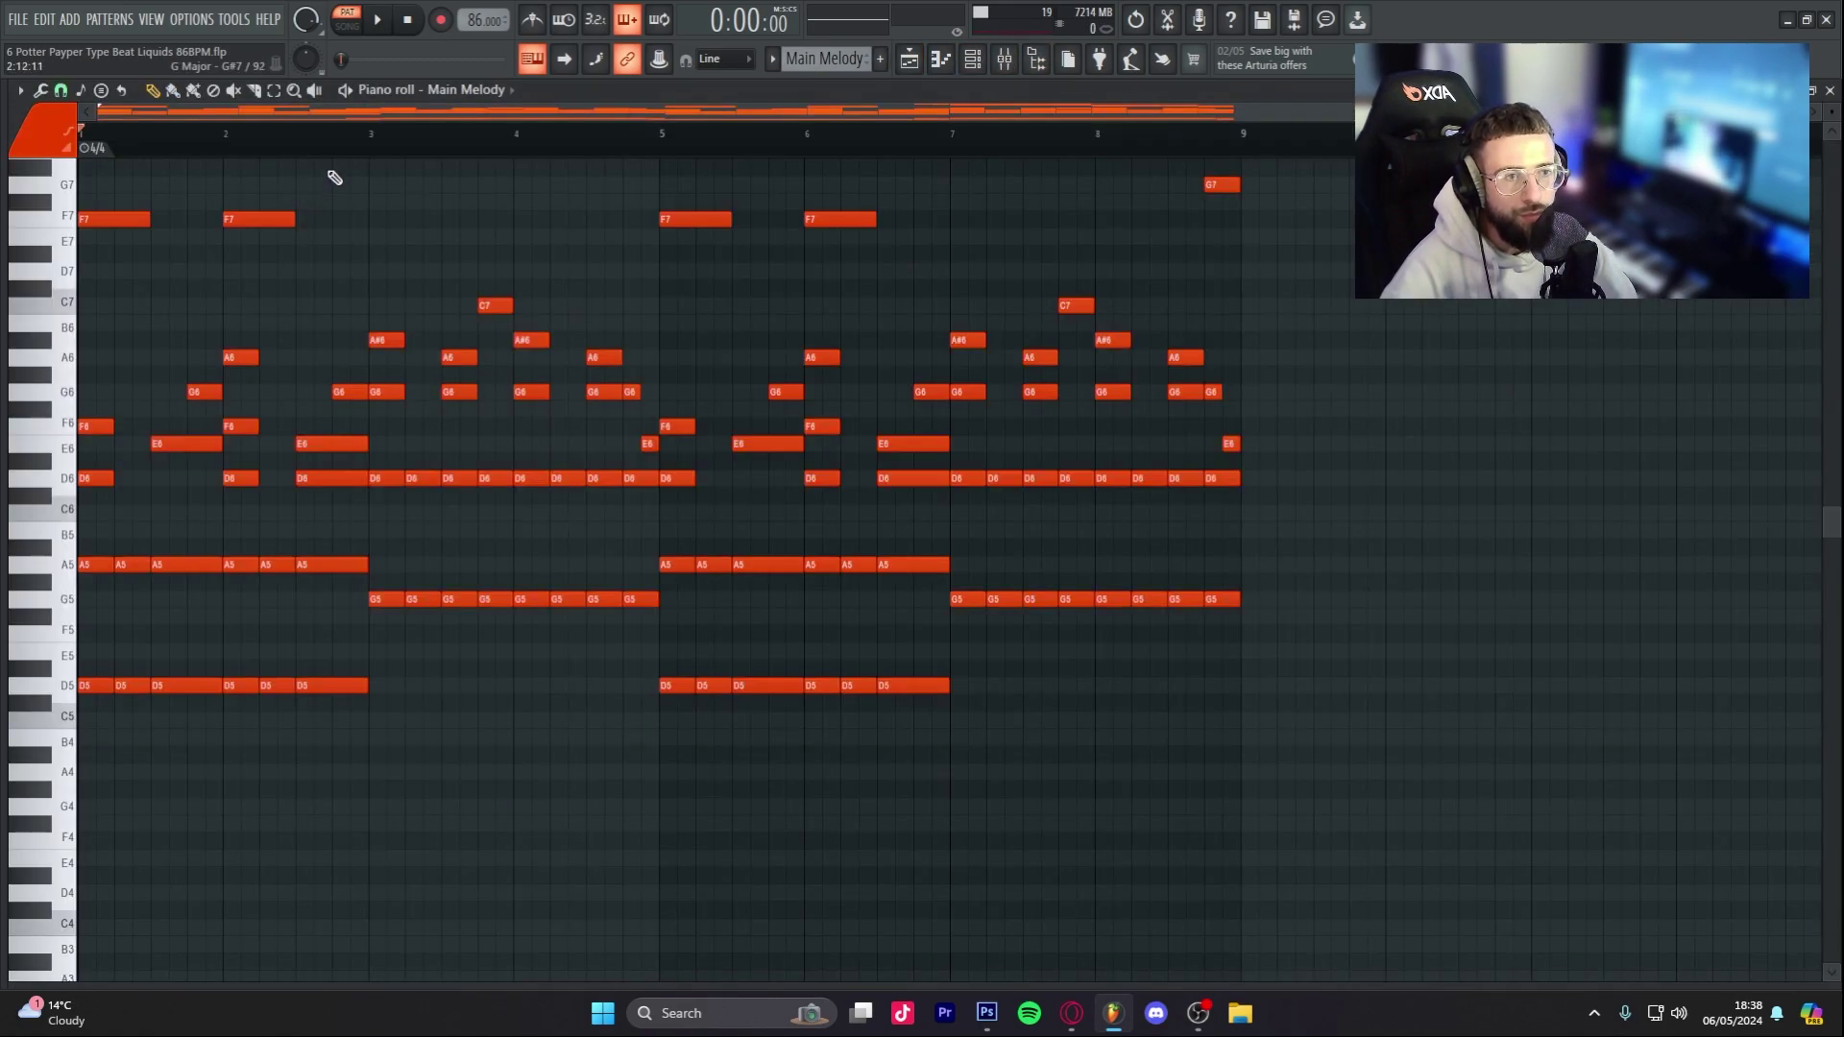
{"action": "scroll", "coordinate": [733, 443], "scroll_direction": "down", "scroll_amount": 2}
{"action": "left_click_drag", "start_coordinate": [1391, 749], "coordinate": [87, 158]}
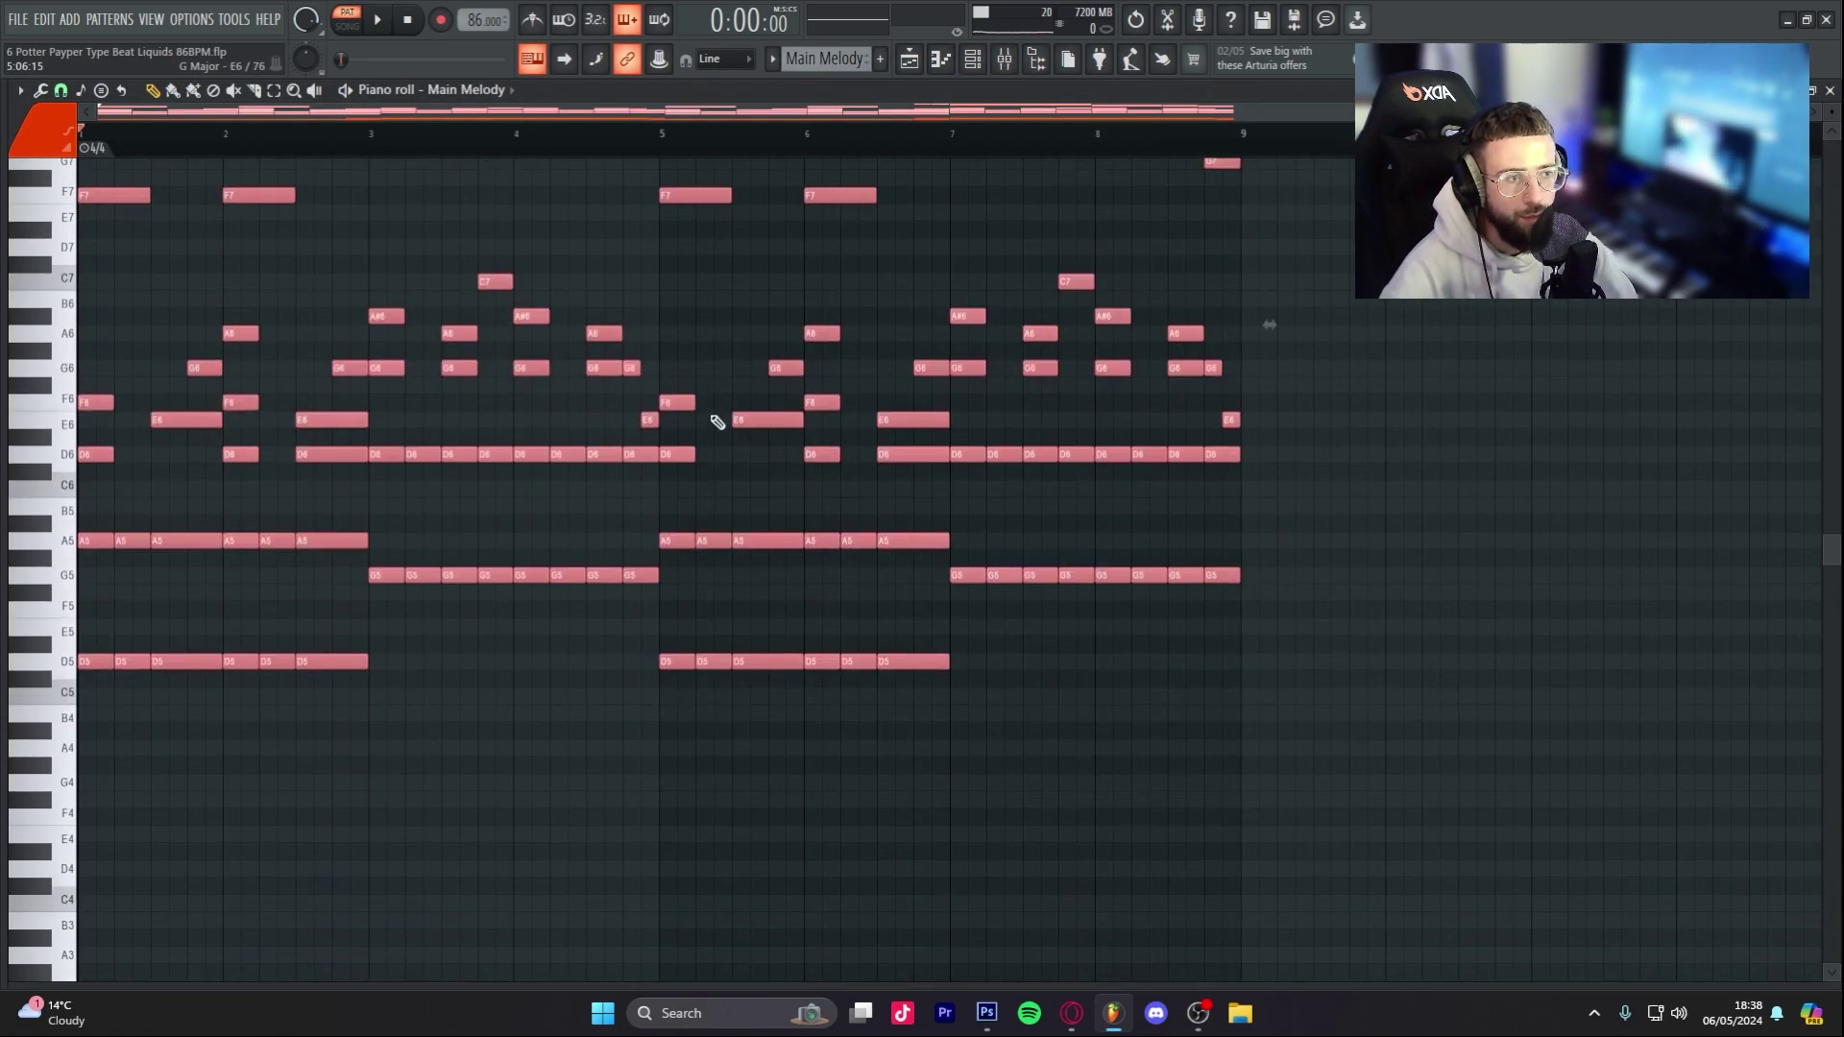
{"action": "key", "text": "Delete"}
Step: Play the isolated bass line of D3, F3 and G3 notes in the Main Melody pattern
{"action": "scroll", "coordinate": [708, 424], "scroll_direction": "down", "scroll_amount": 3}
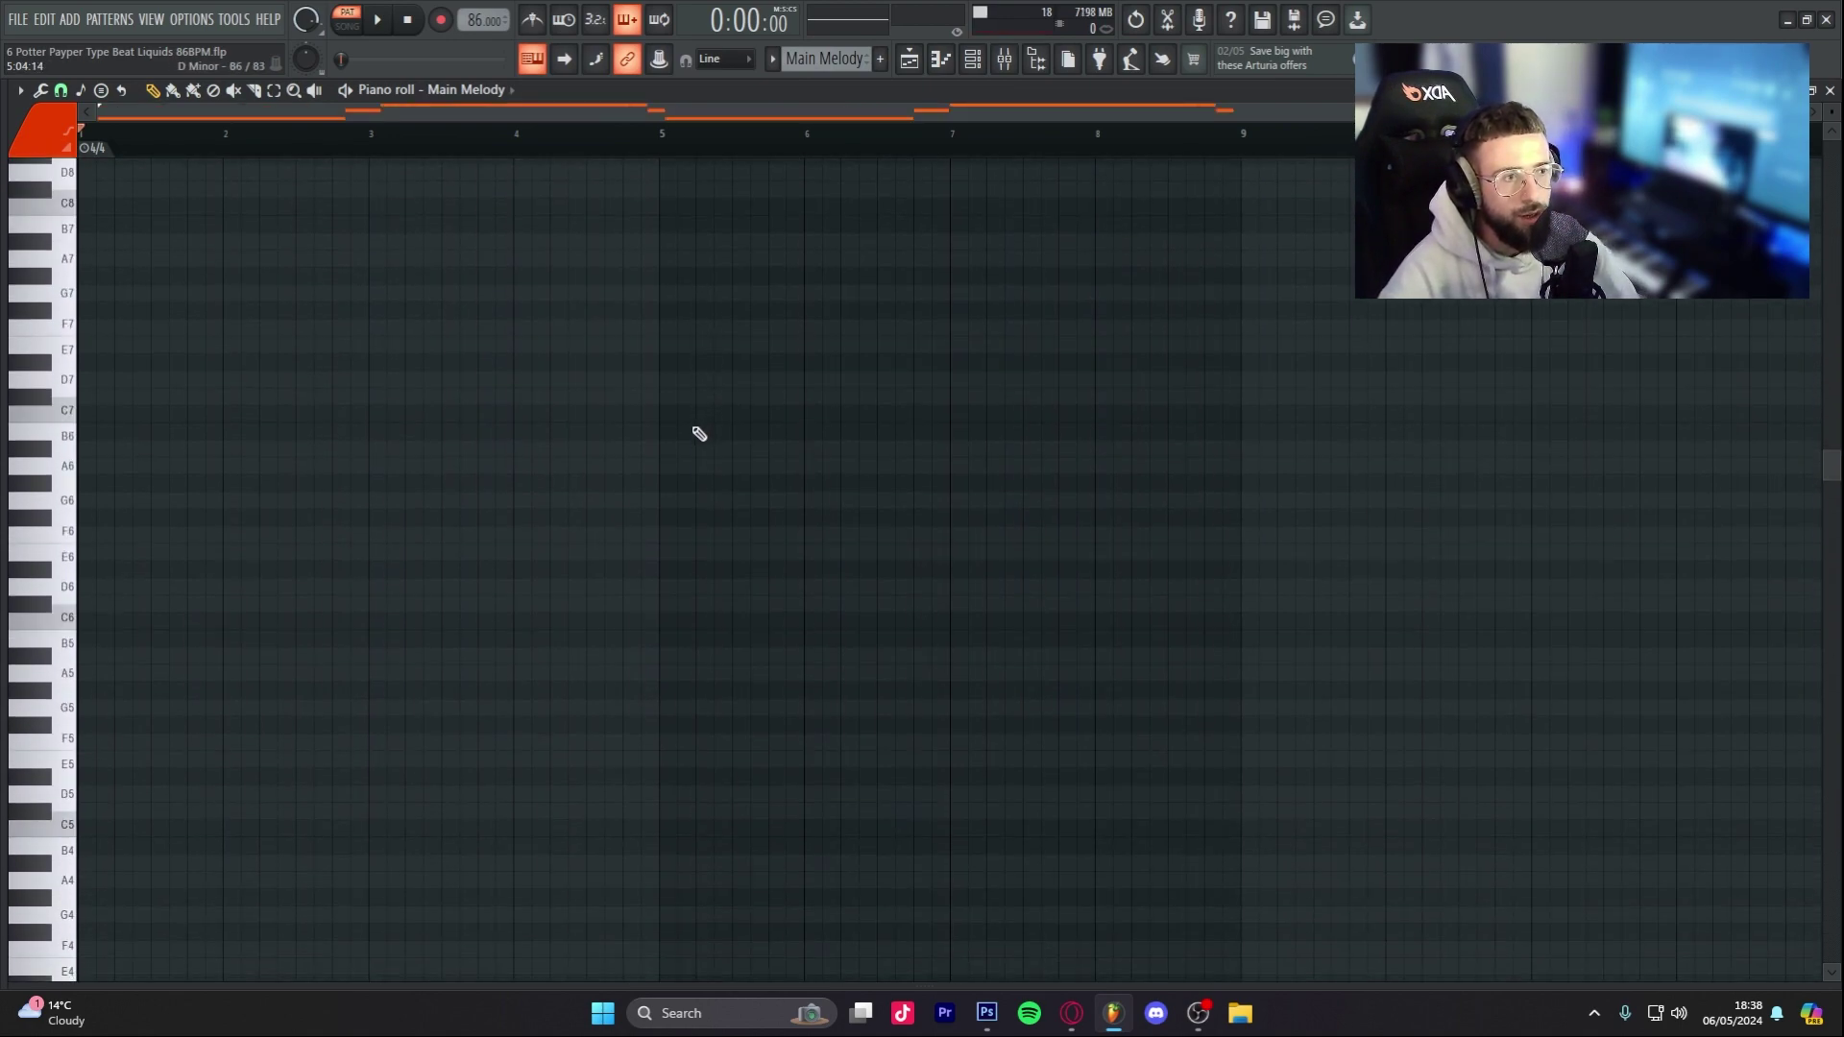
{"action": "scroll", "coordinate": [270, 602], "scroll_direction": "down", "scroll_amount": 3}
{"action": "key", "text": "space"}
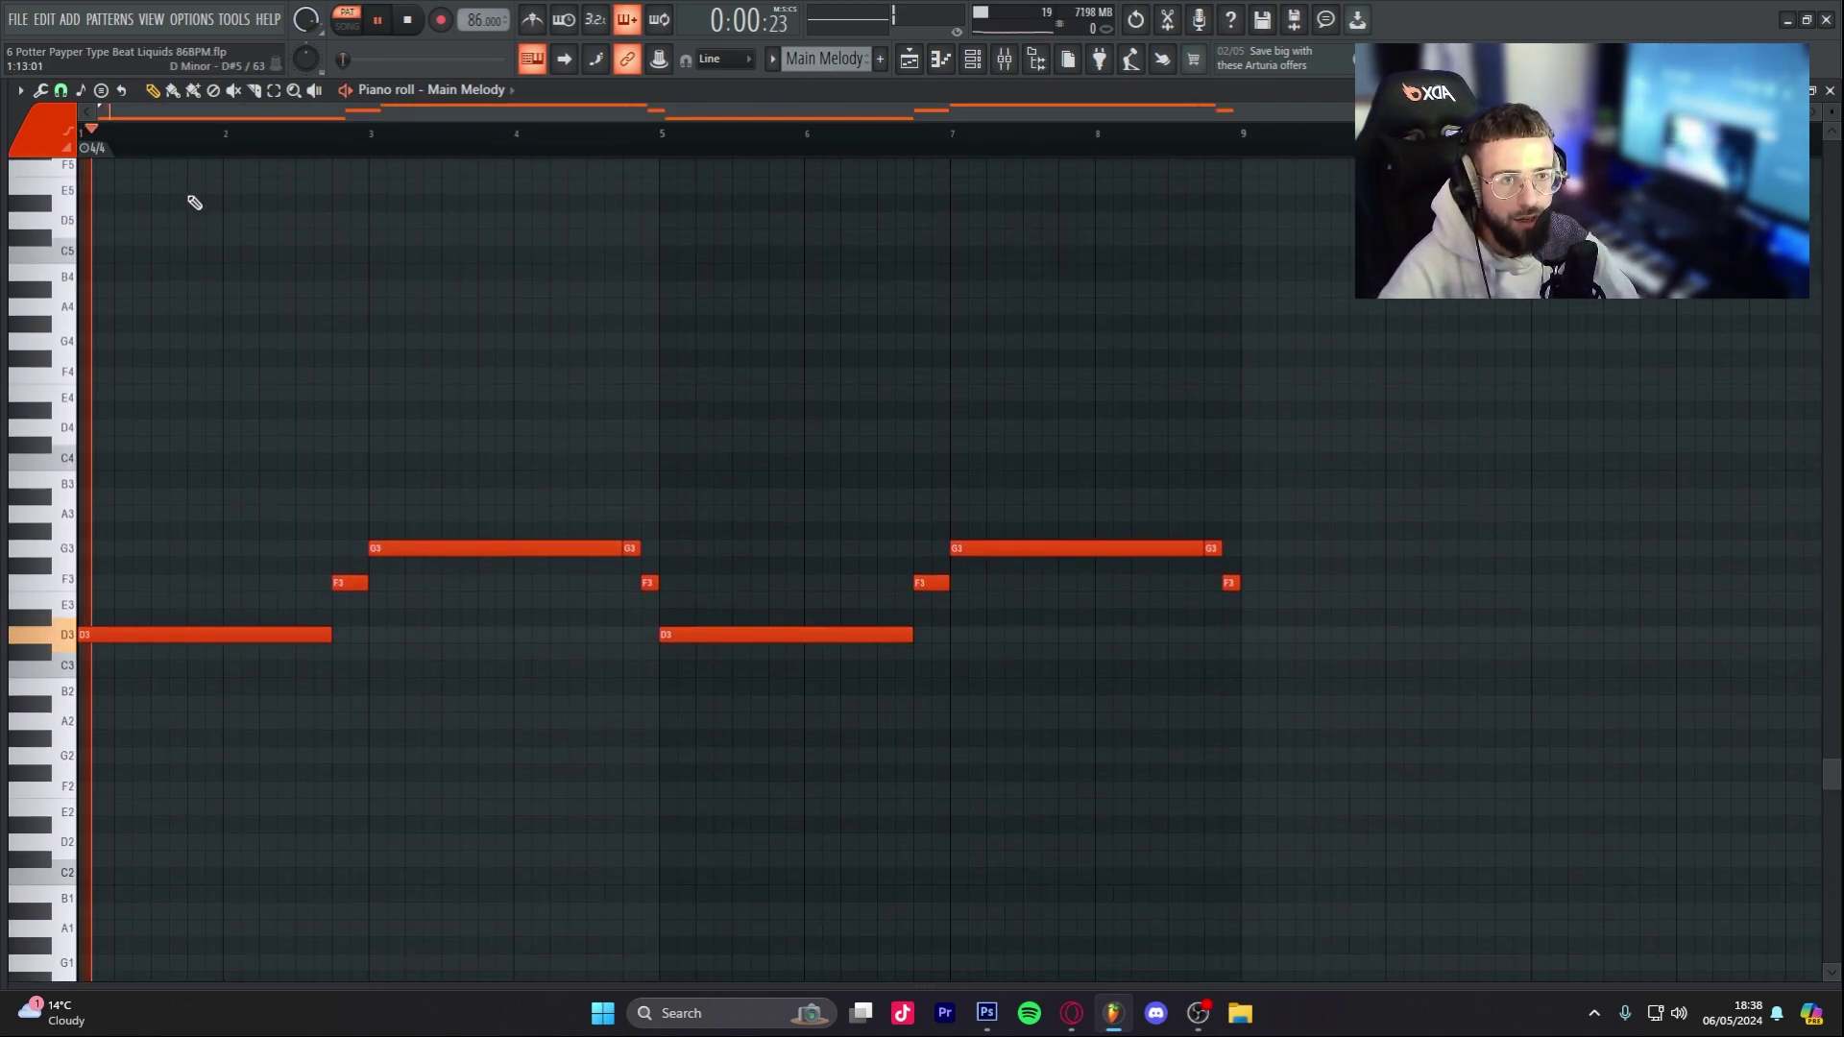
{"action": "left_click", "coordinate": [1027, 62]}
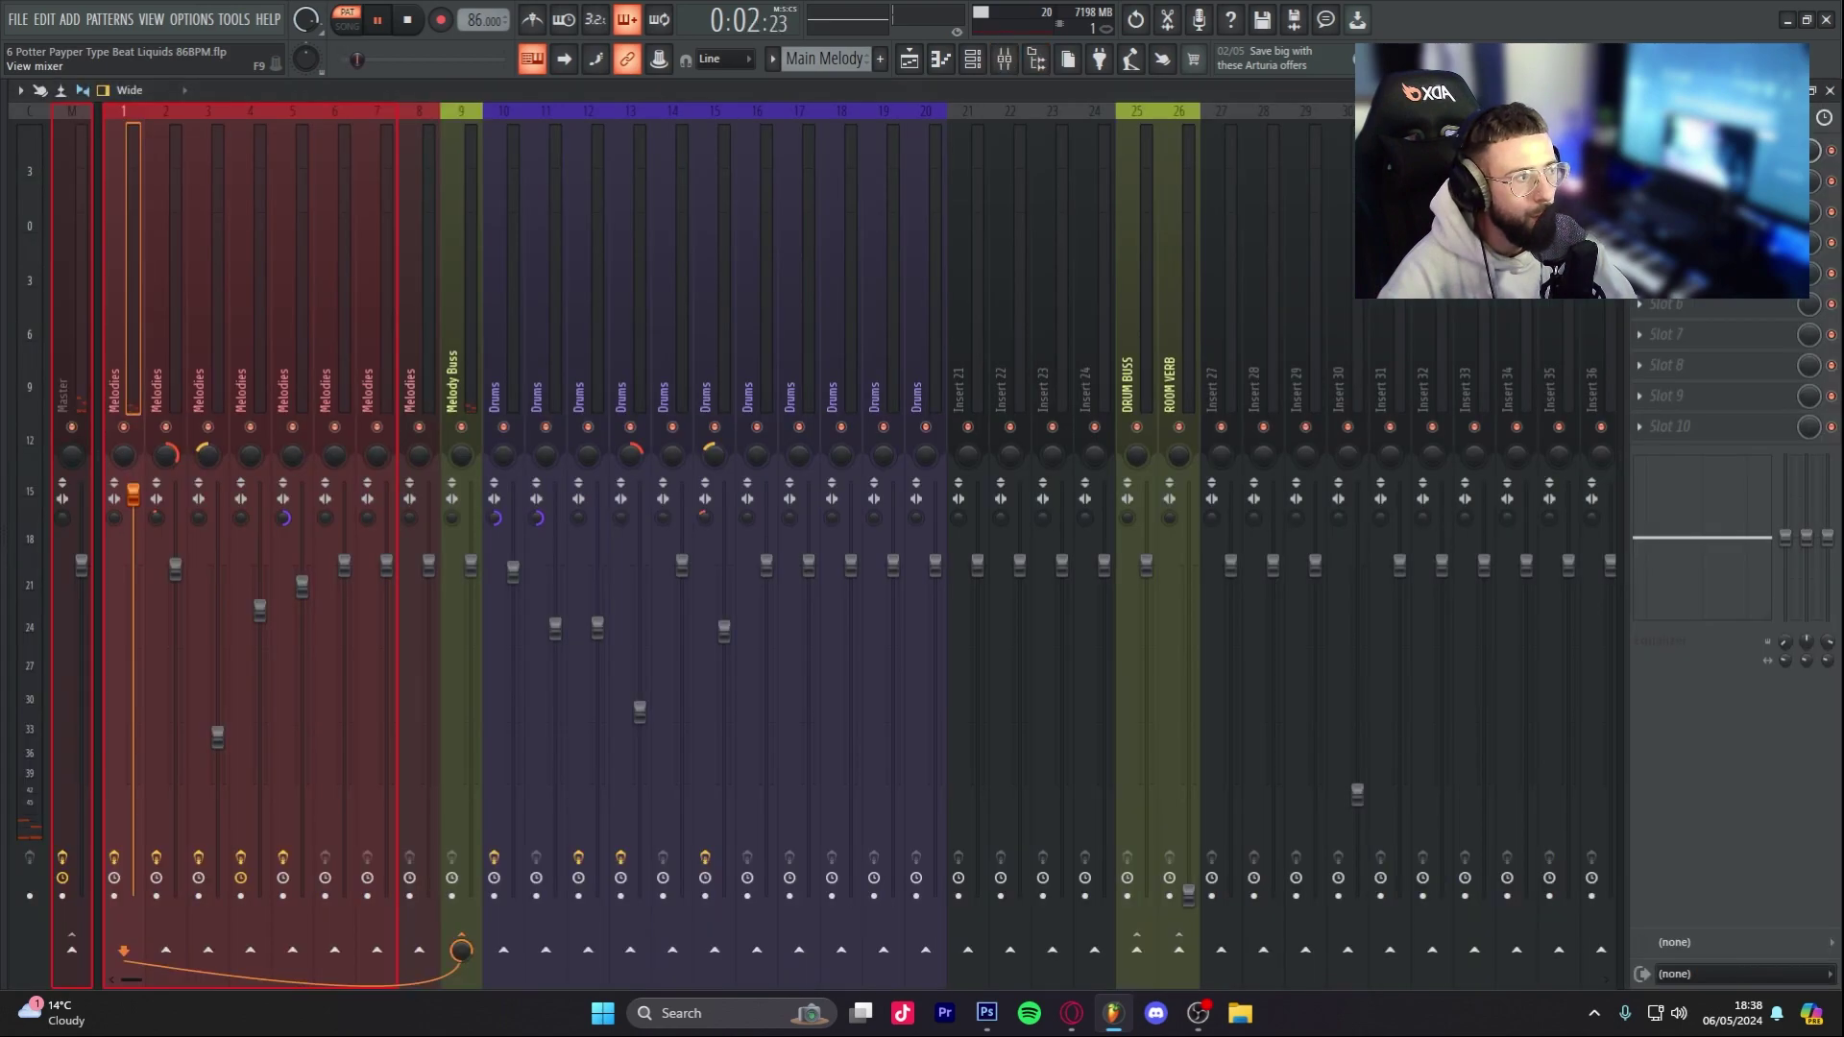
{"action": "left_click", "coordinate": [1830, 91]}
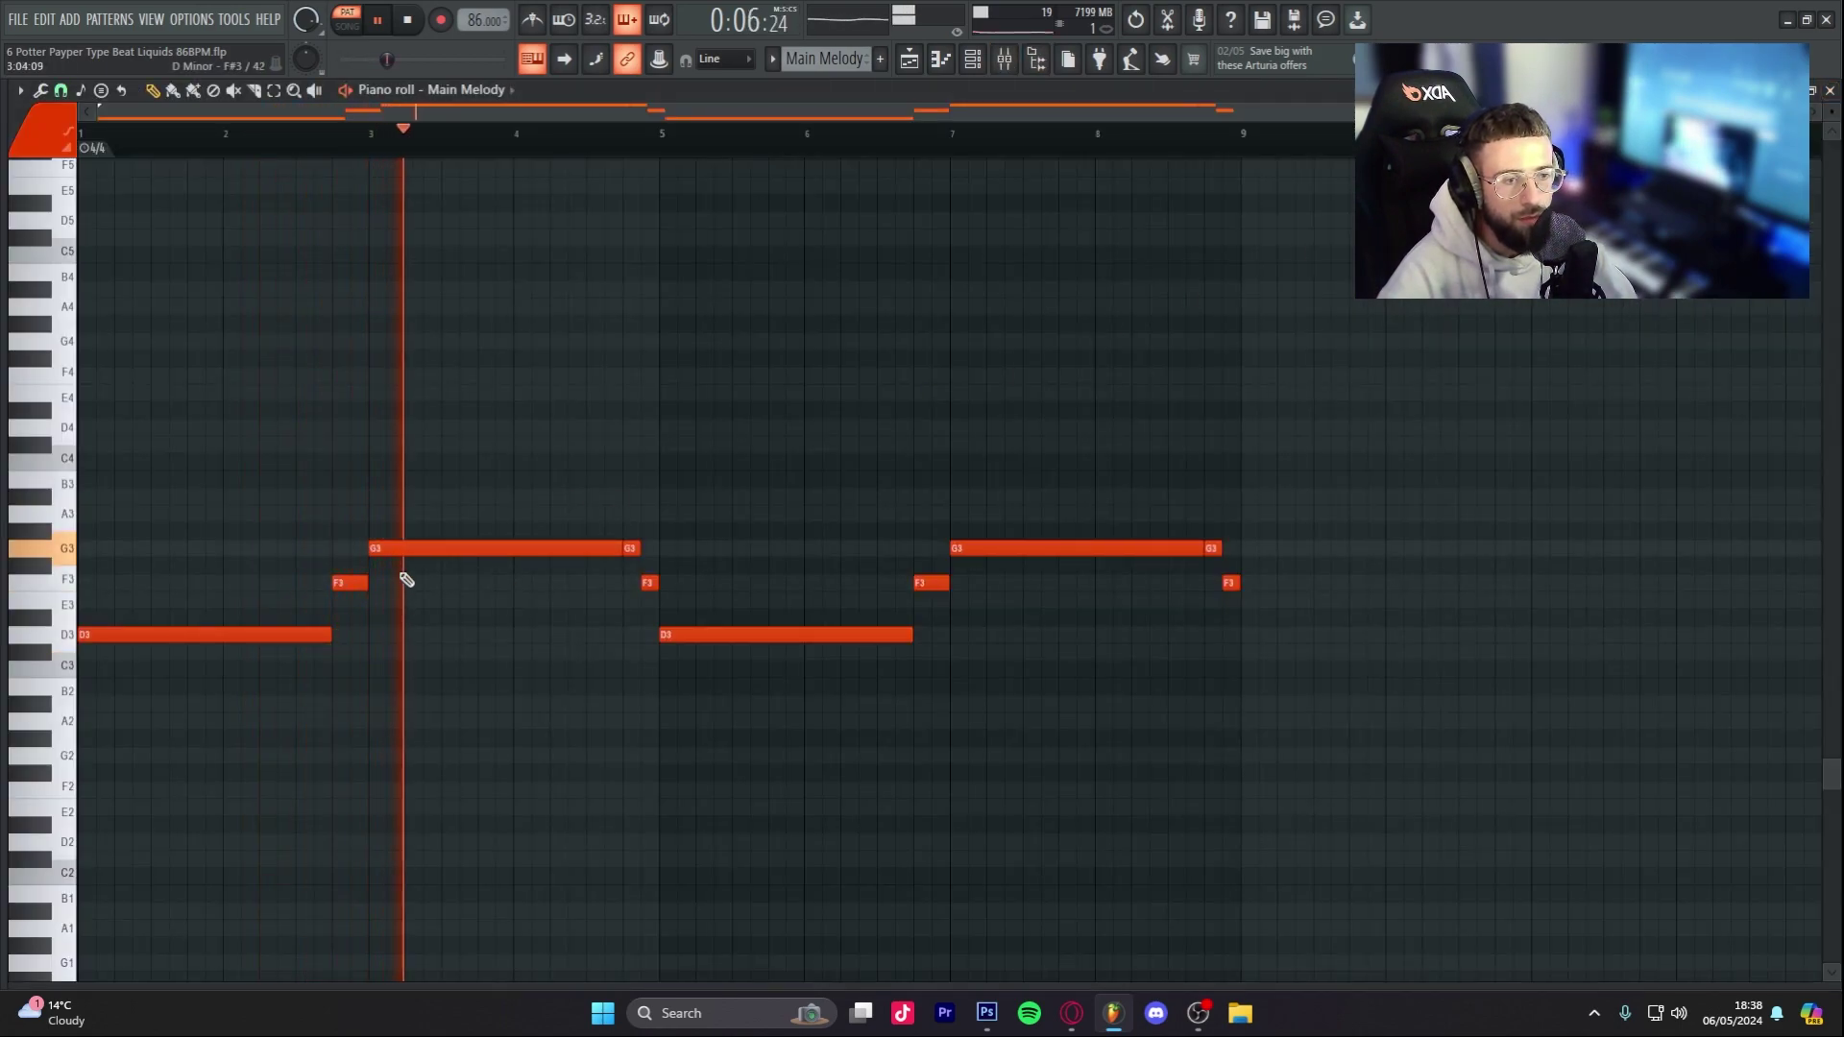
{"action": "key", "text": "space"}
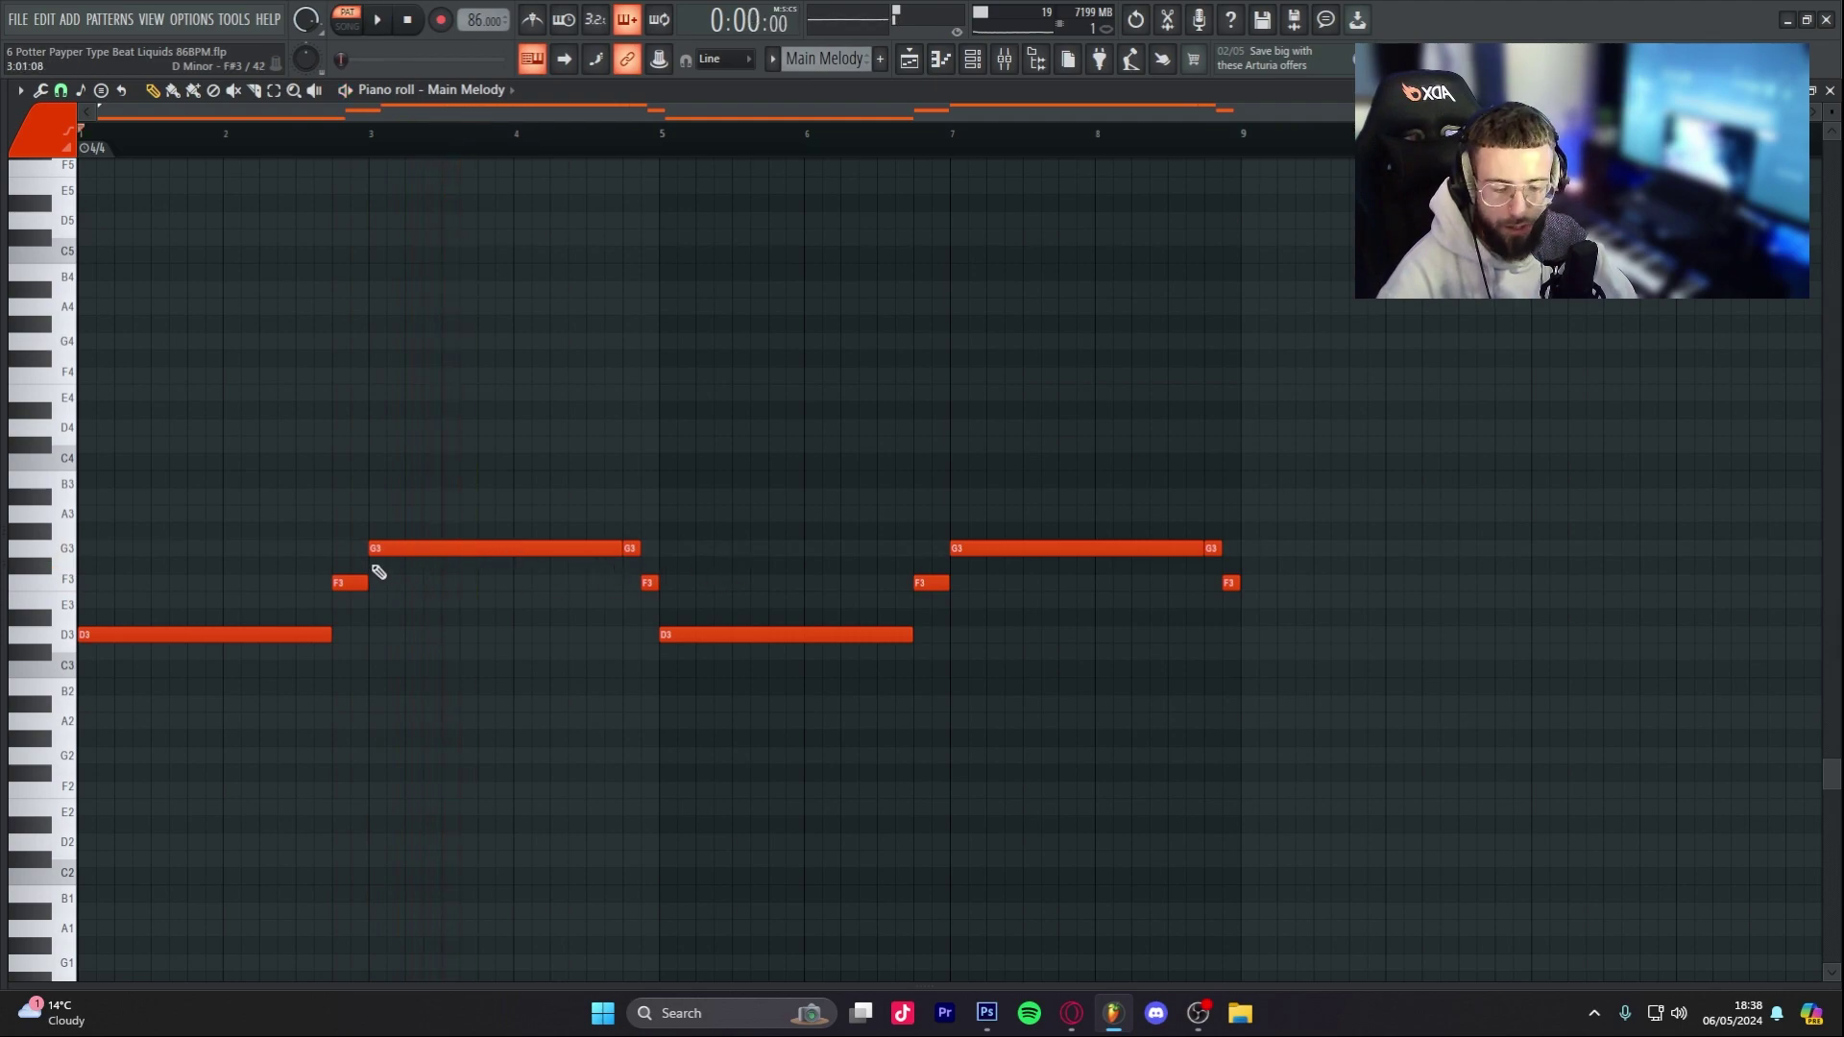
Step: Undo the deletion of the upper Main Melody notes and review the full chord and melody layout
{"action": "scroll", "coordinate": [416, 576], "scroll_direction": "up", "scroll_amount": 4}
{"action": "key", "text": "ctrl+z"}
{"action": "scroll", "coordinate": [250, 670], "scroll_direction": "up", "scroll_amount": 3}
{"action": "scroll", "coordinate": [211, 666], "scroll_direction": "down", "scroll_amount": 3}
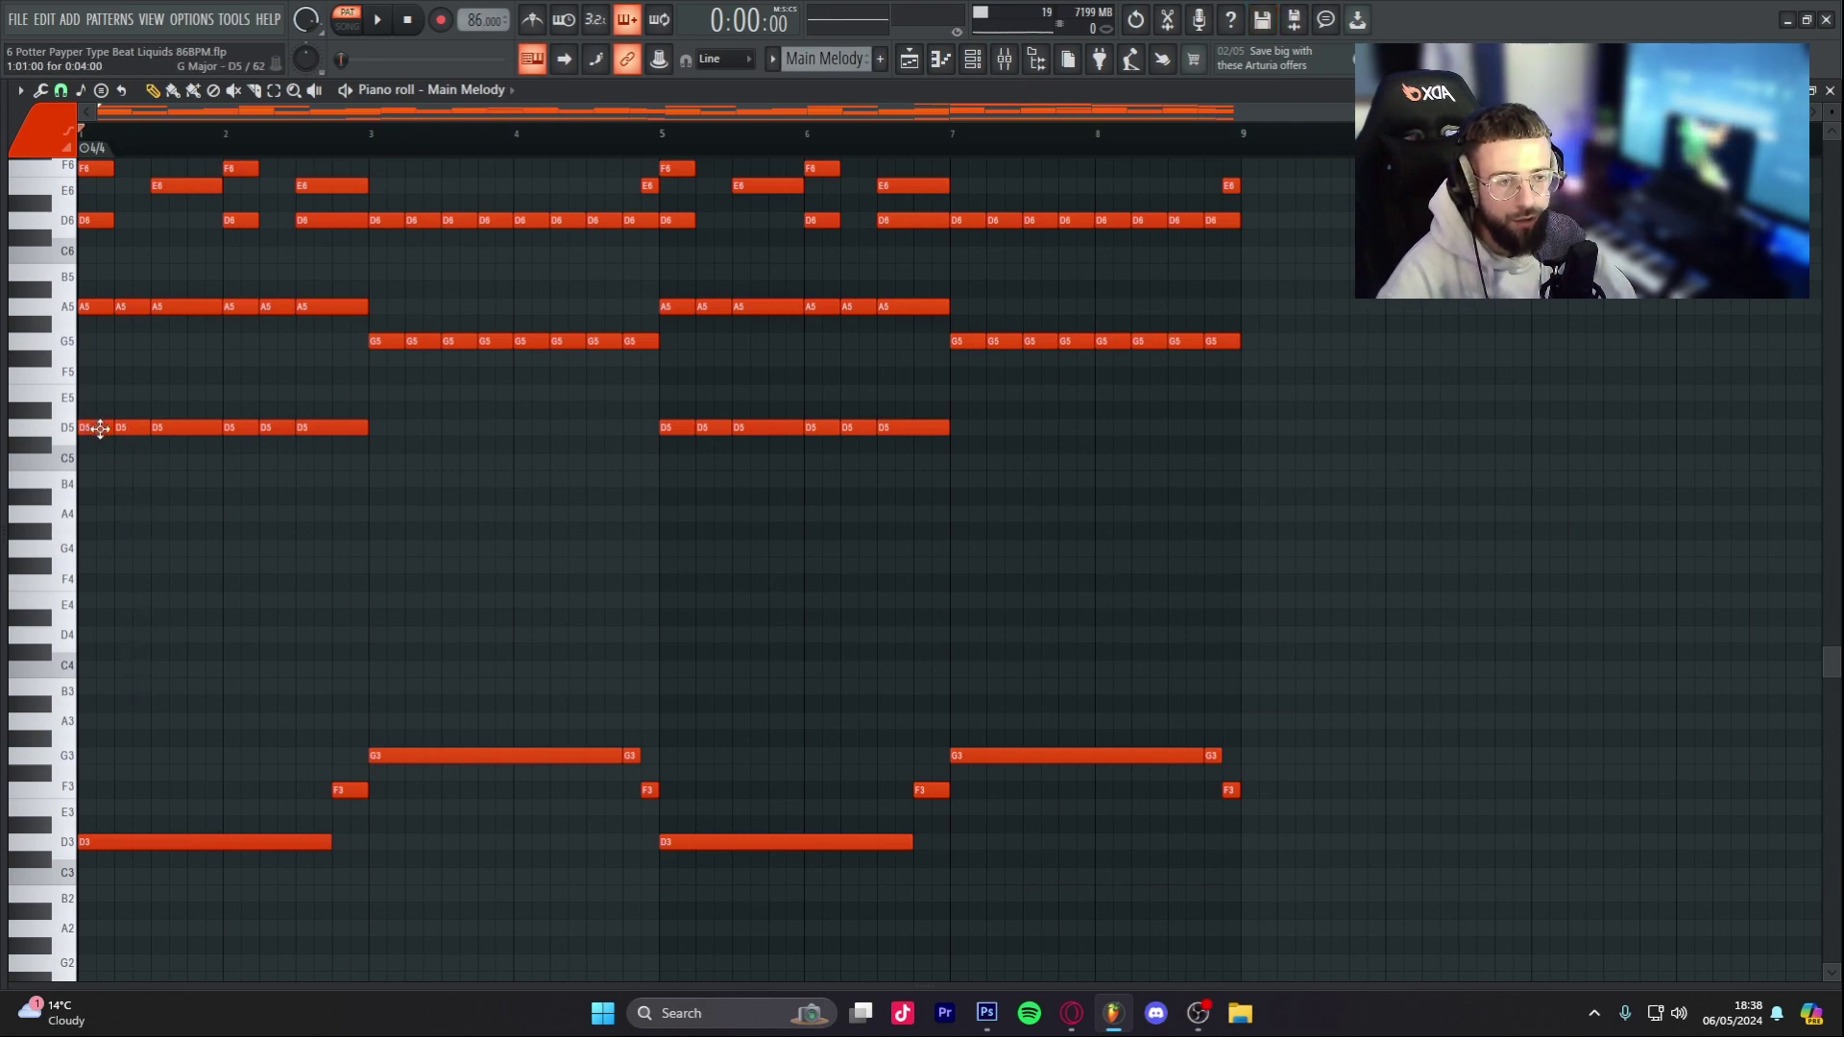
{"action": "scroll", "coordinate": [154, 448], "scroll_direction": "up", "scroll_amount": 2}
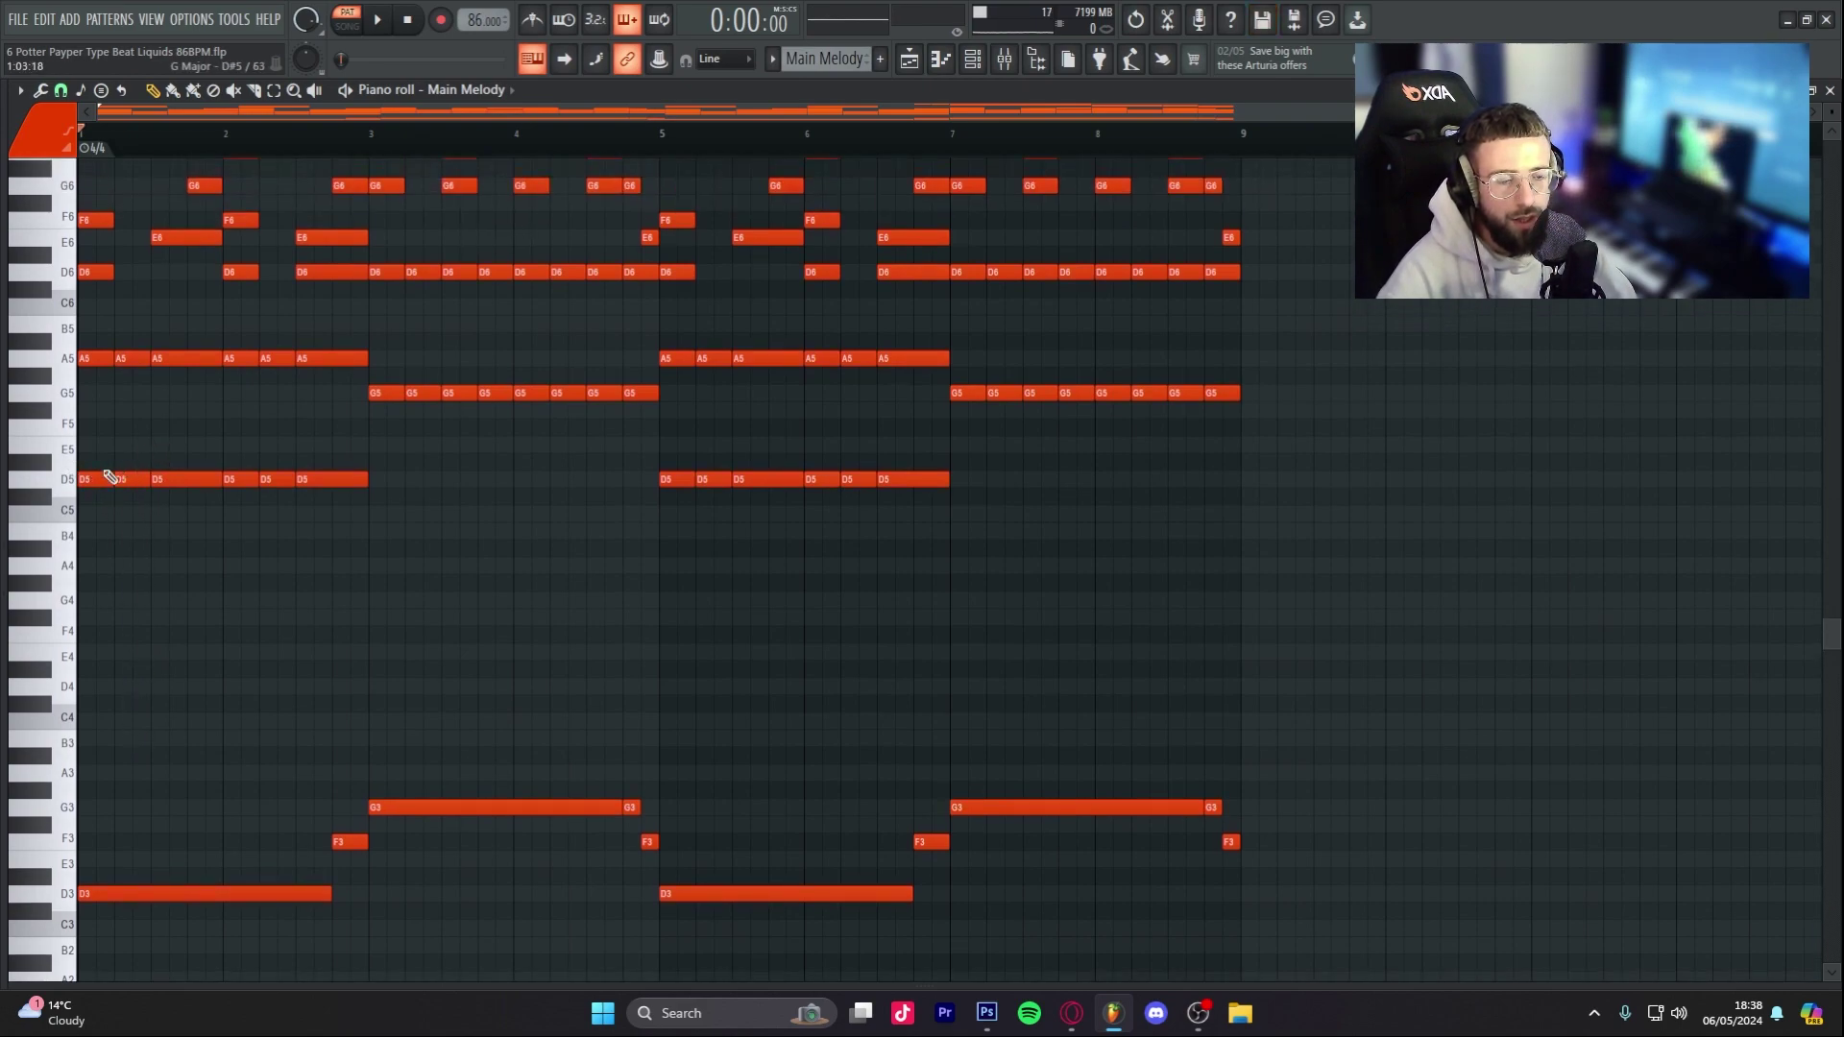
{"action": "scroll", "coordinate": [144, 362], "scroll_direction": "up", "scroll_amount": 4}
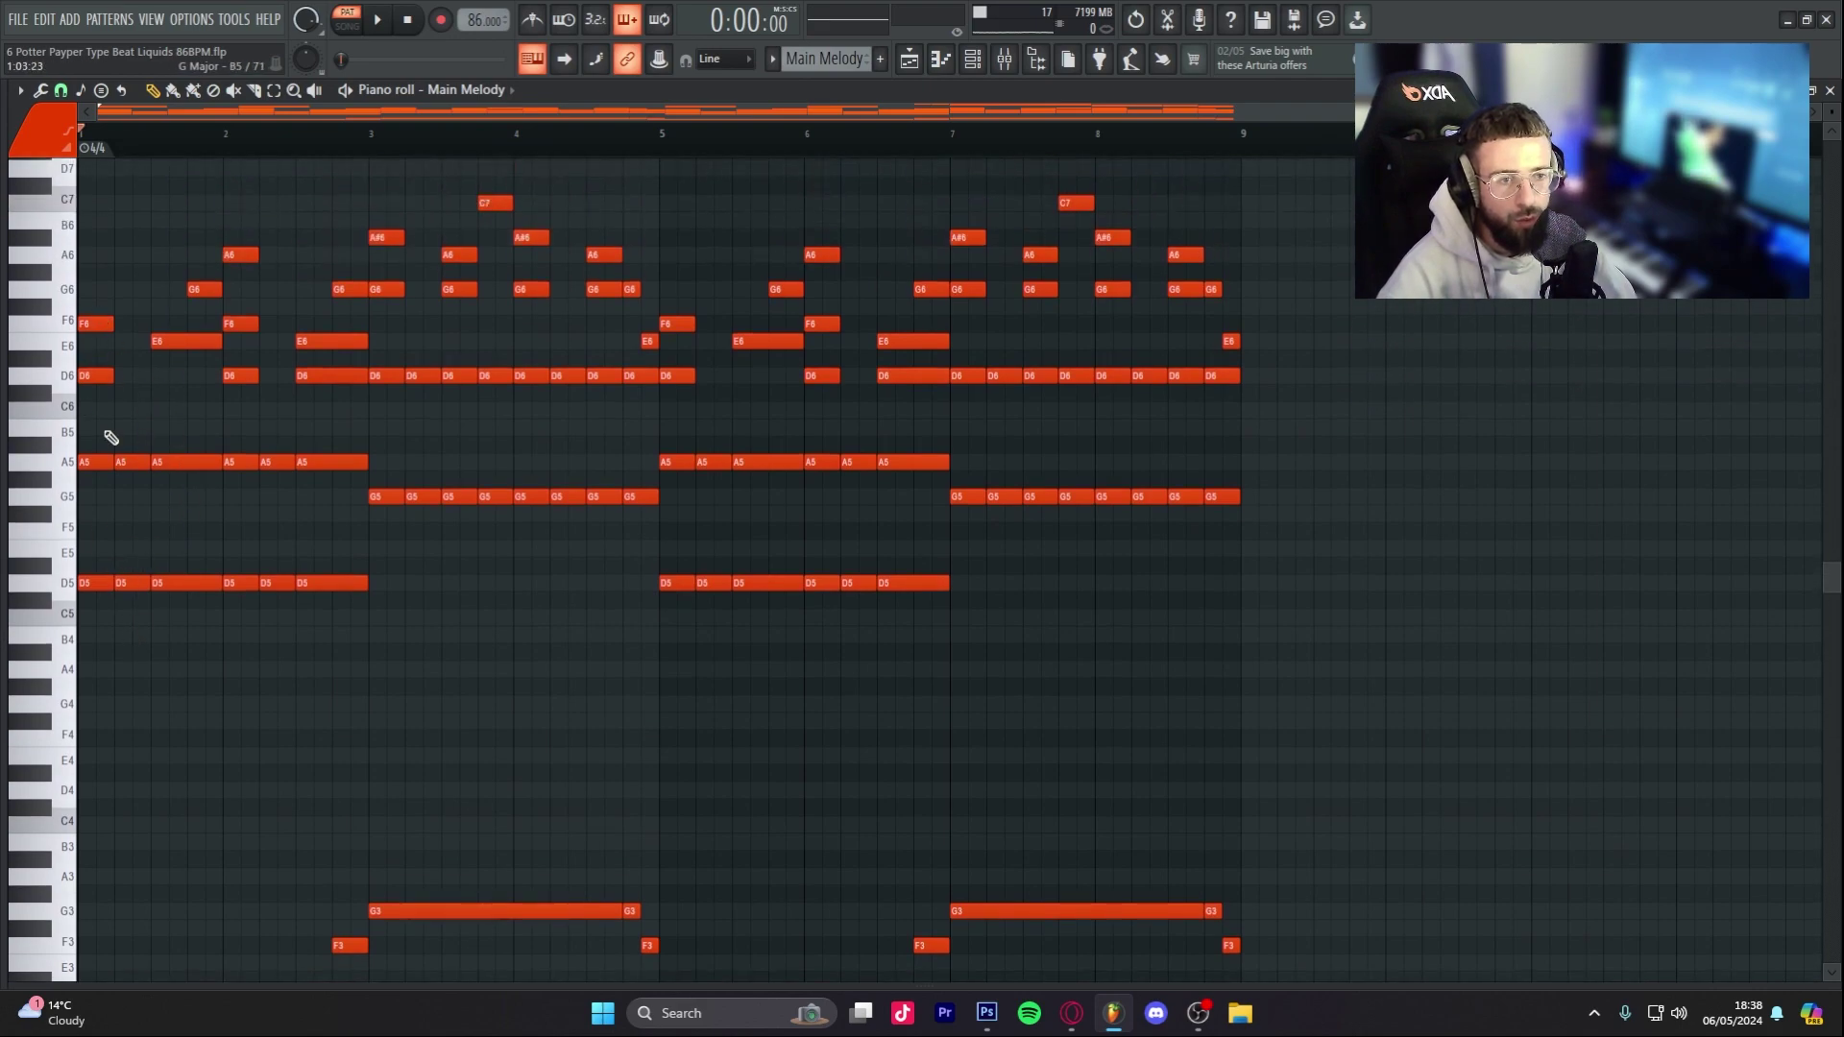
Step: Play the first two bars of the Main Melody with all of its notes
{"action": "key", "text": "space"}
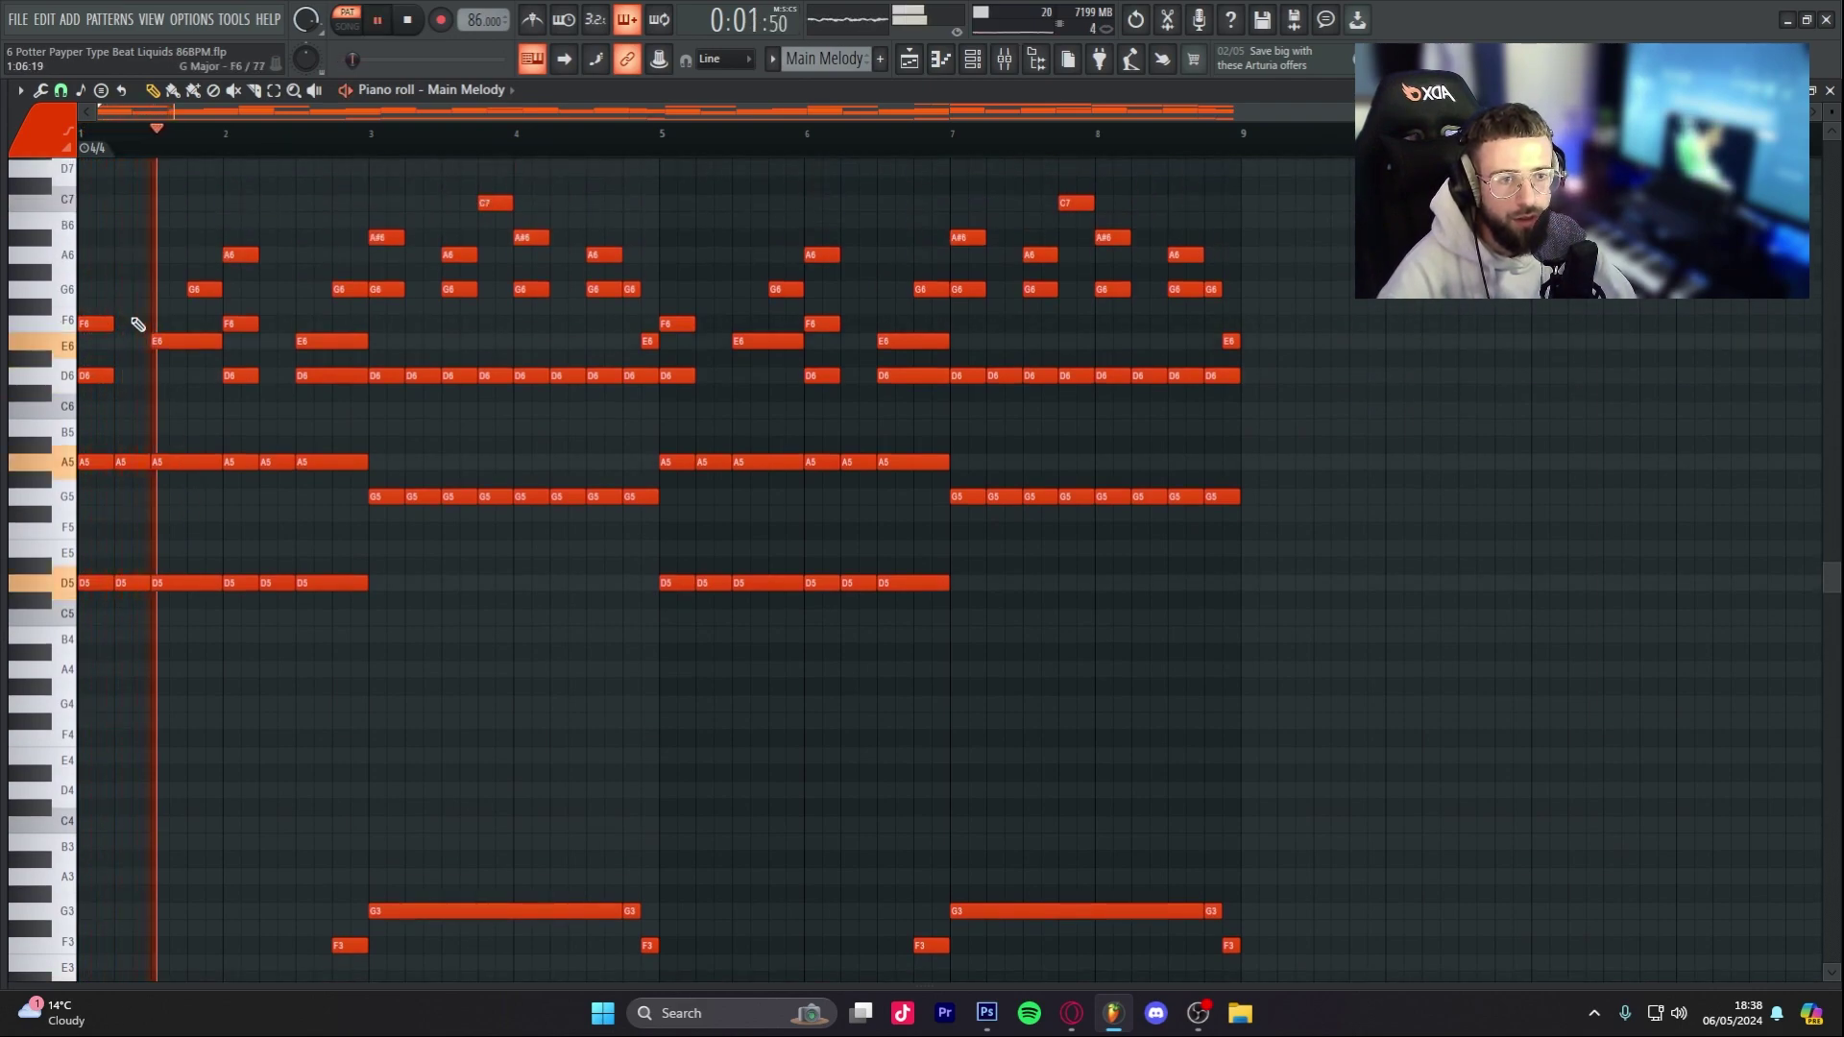
{"action": "left_click_drag", "start_coordinate": [83, 296], "coordinate": [158, 661], "text": "ctrl"}
{"action": "left_click", "coordinate": [182, 661]}
{"action": "scroll", "coordinate": [348, 390], "scroll_direction": "up", "scroll_amount": 2}
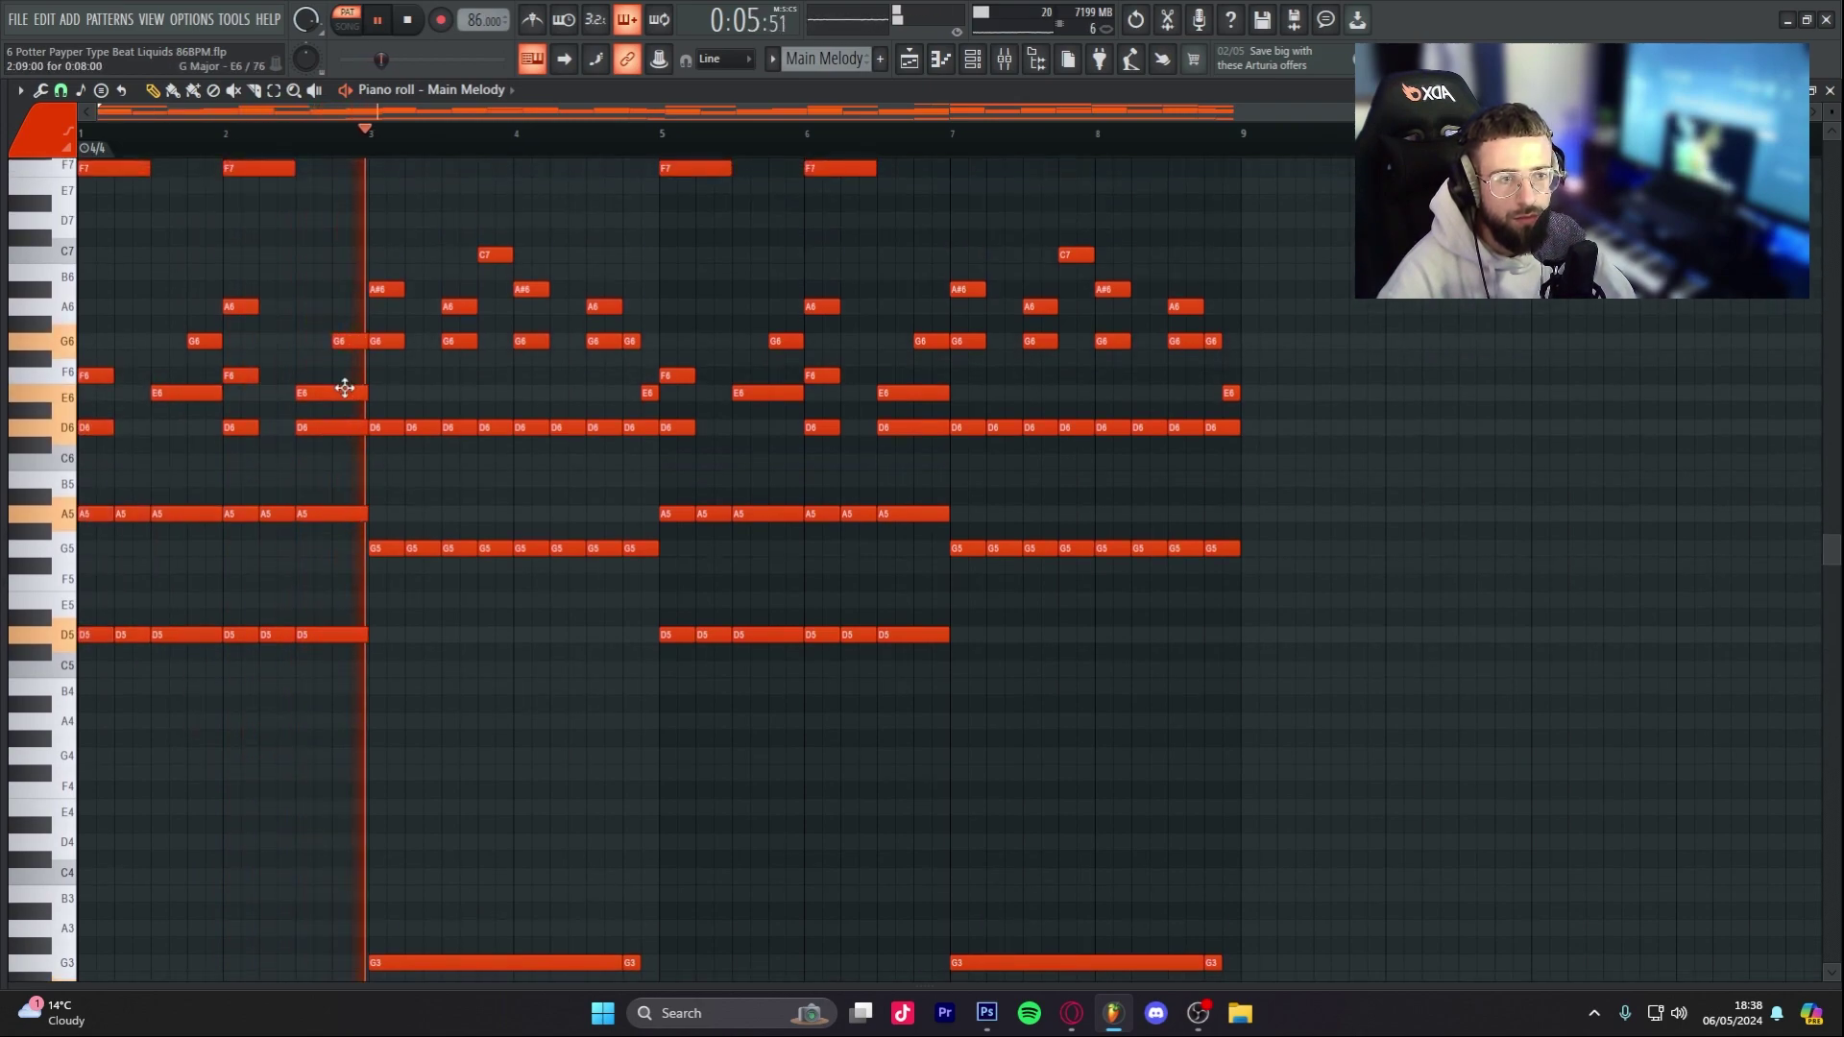
{"action": "key", "text": "space"}
Step: Transpose the upper notes from bar 3 through the start of bar 5 down five semitones
{"action": "left_click_drag", "start_coordinate": [659, 585], "coordinate": [379, 113], "text": "ctrl"}
{"action": "scroll", "coordinate": [478, 395], "scroll_direction": "down", "scroll_amount": 3}
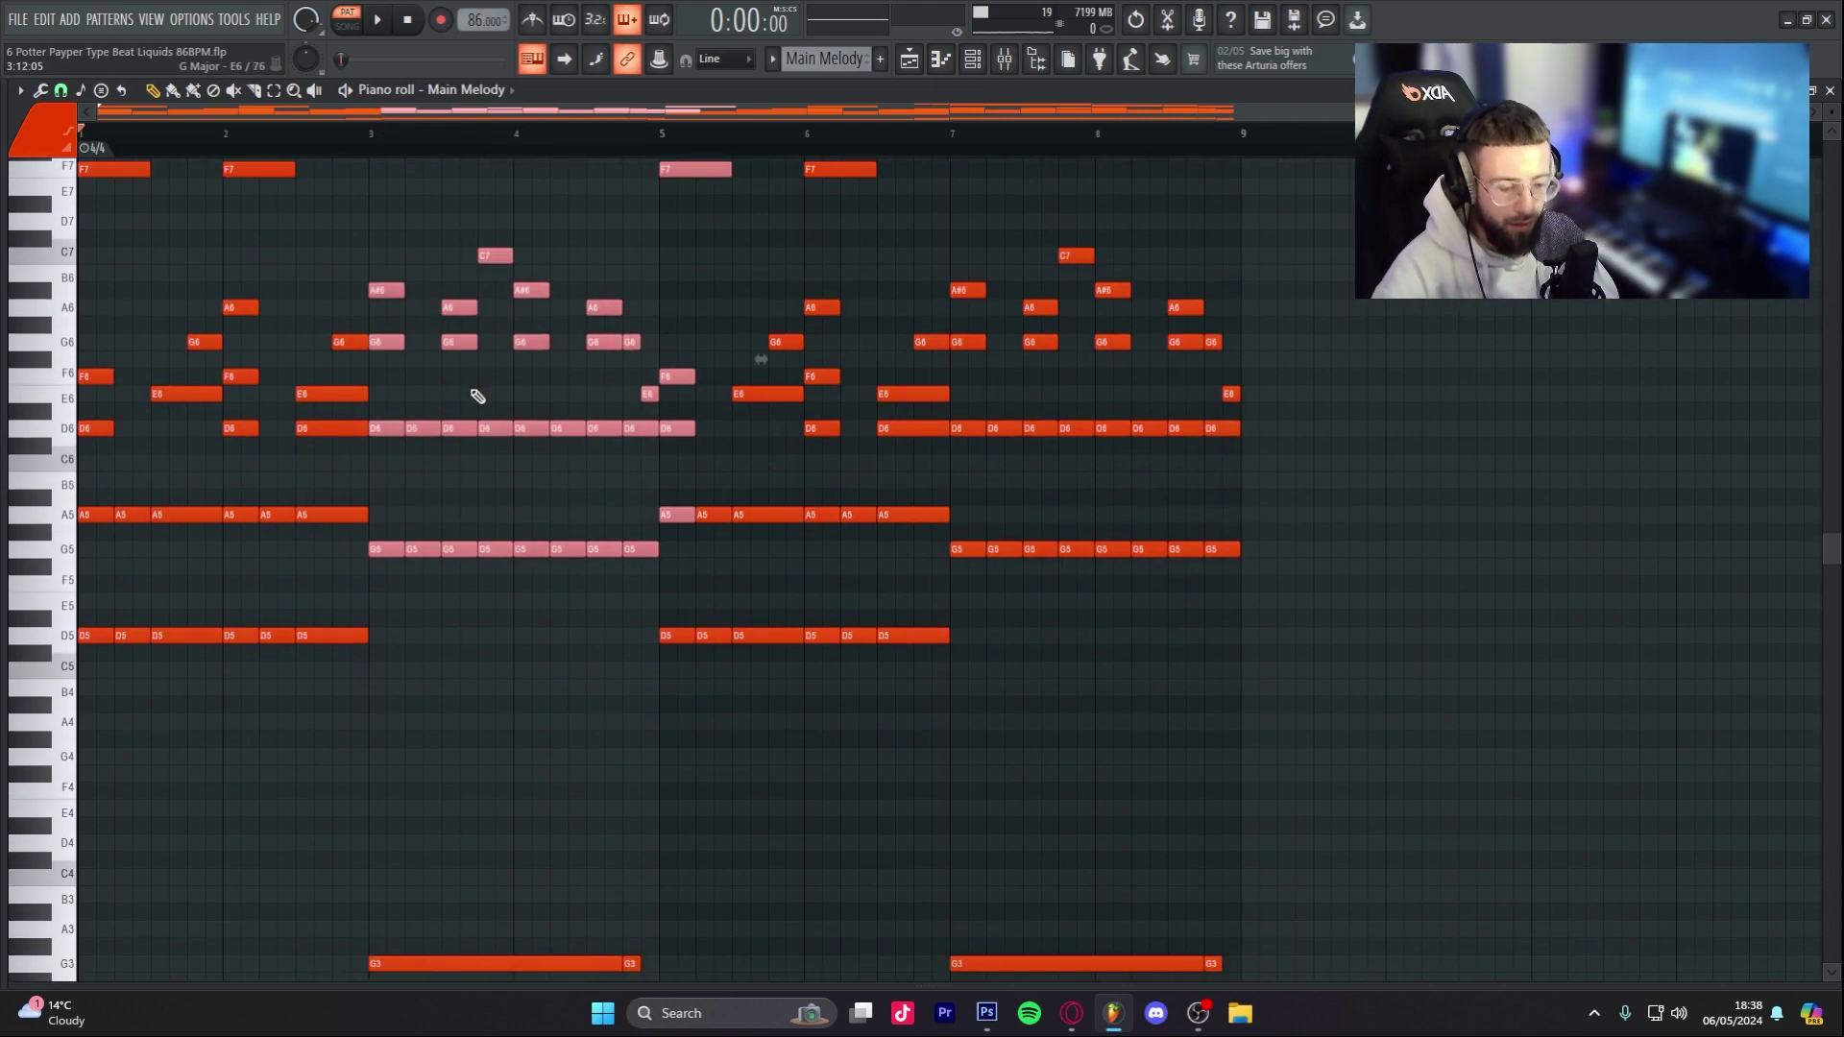
{"action": "key", "text": "Down"}
{"action": "key", "text": "Down"}
{"action": "key", "text": "Down"}
{"action": "key", "text": "Down"}
{"action": "key", "text": "Down"}
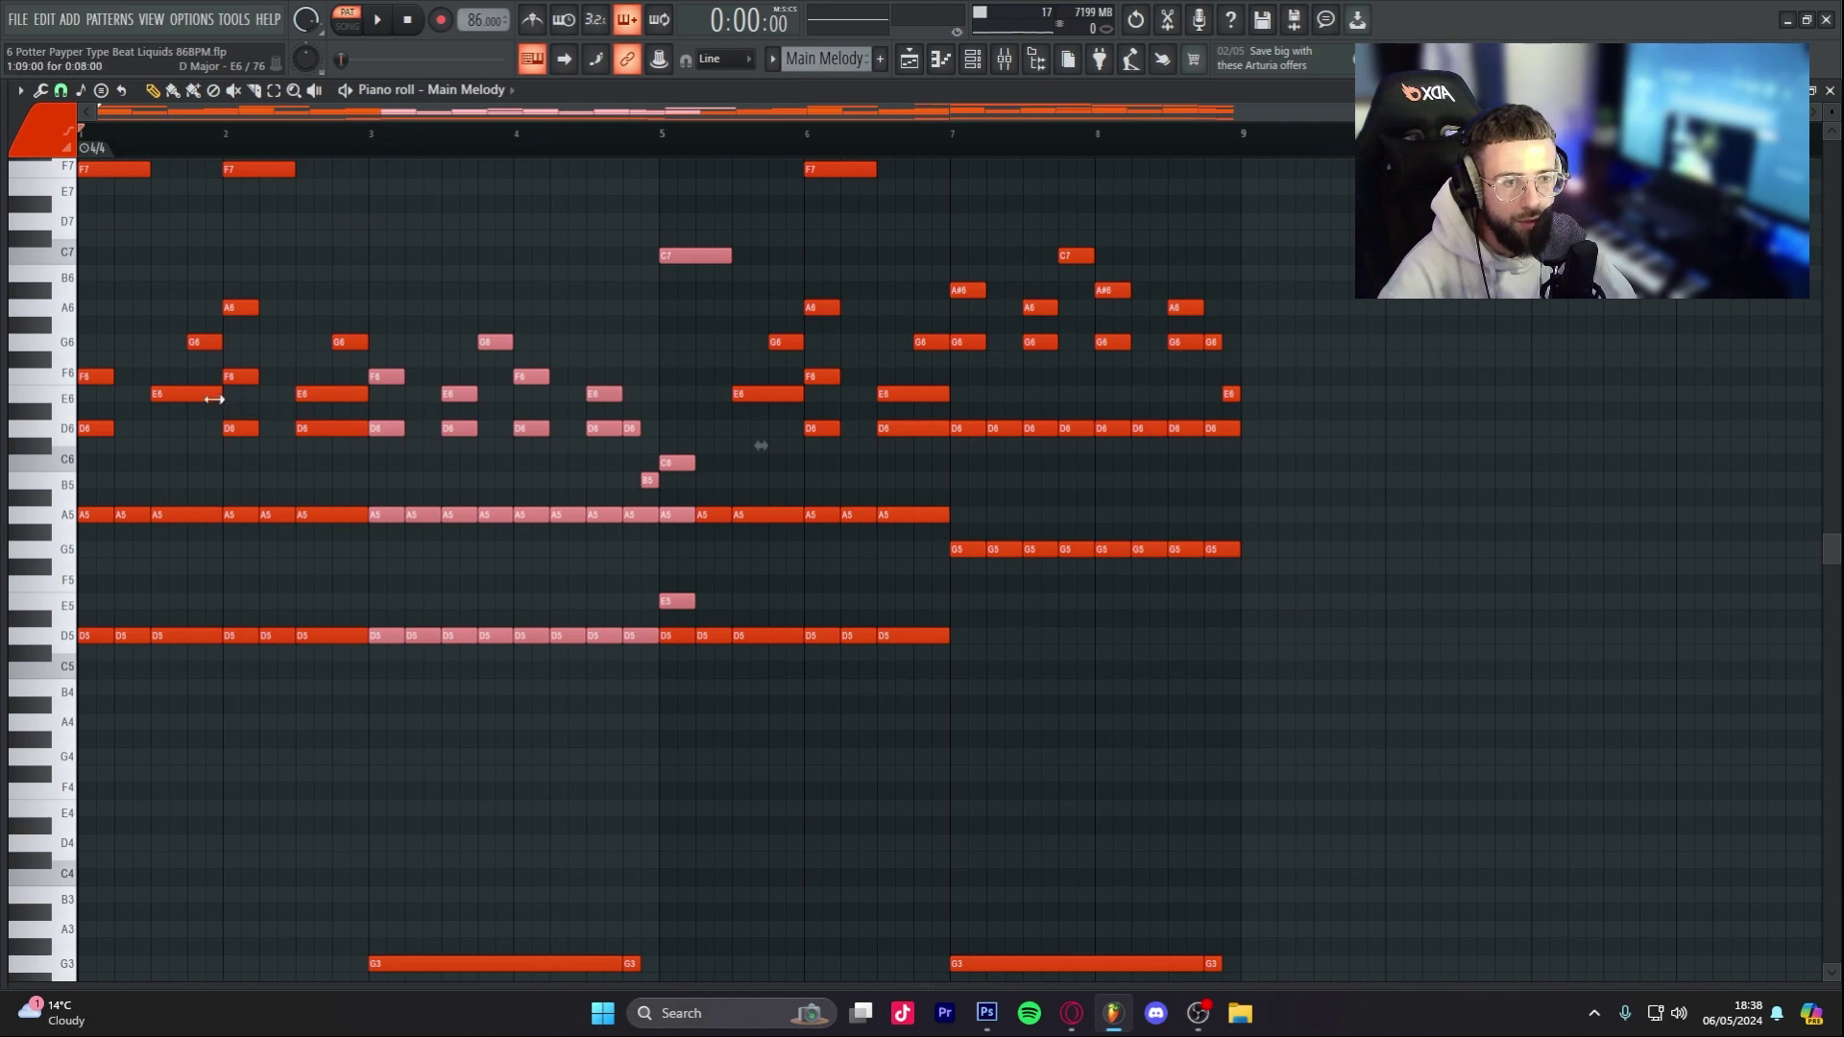
{"action": "left_click", "coordinate": [175, 394]}
Step: Reselect only the upper notes of bars 3 and 4 and transpose them back up five semitones
{"action": "left_click_drag", "start_coordinate": [649, 659], "coordinate": [373, 247], "text": "ctrl"}
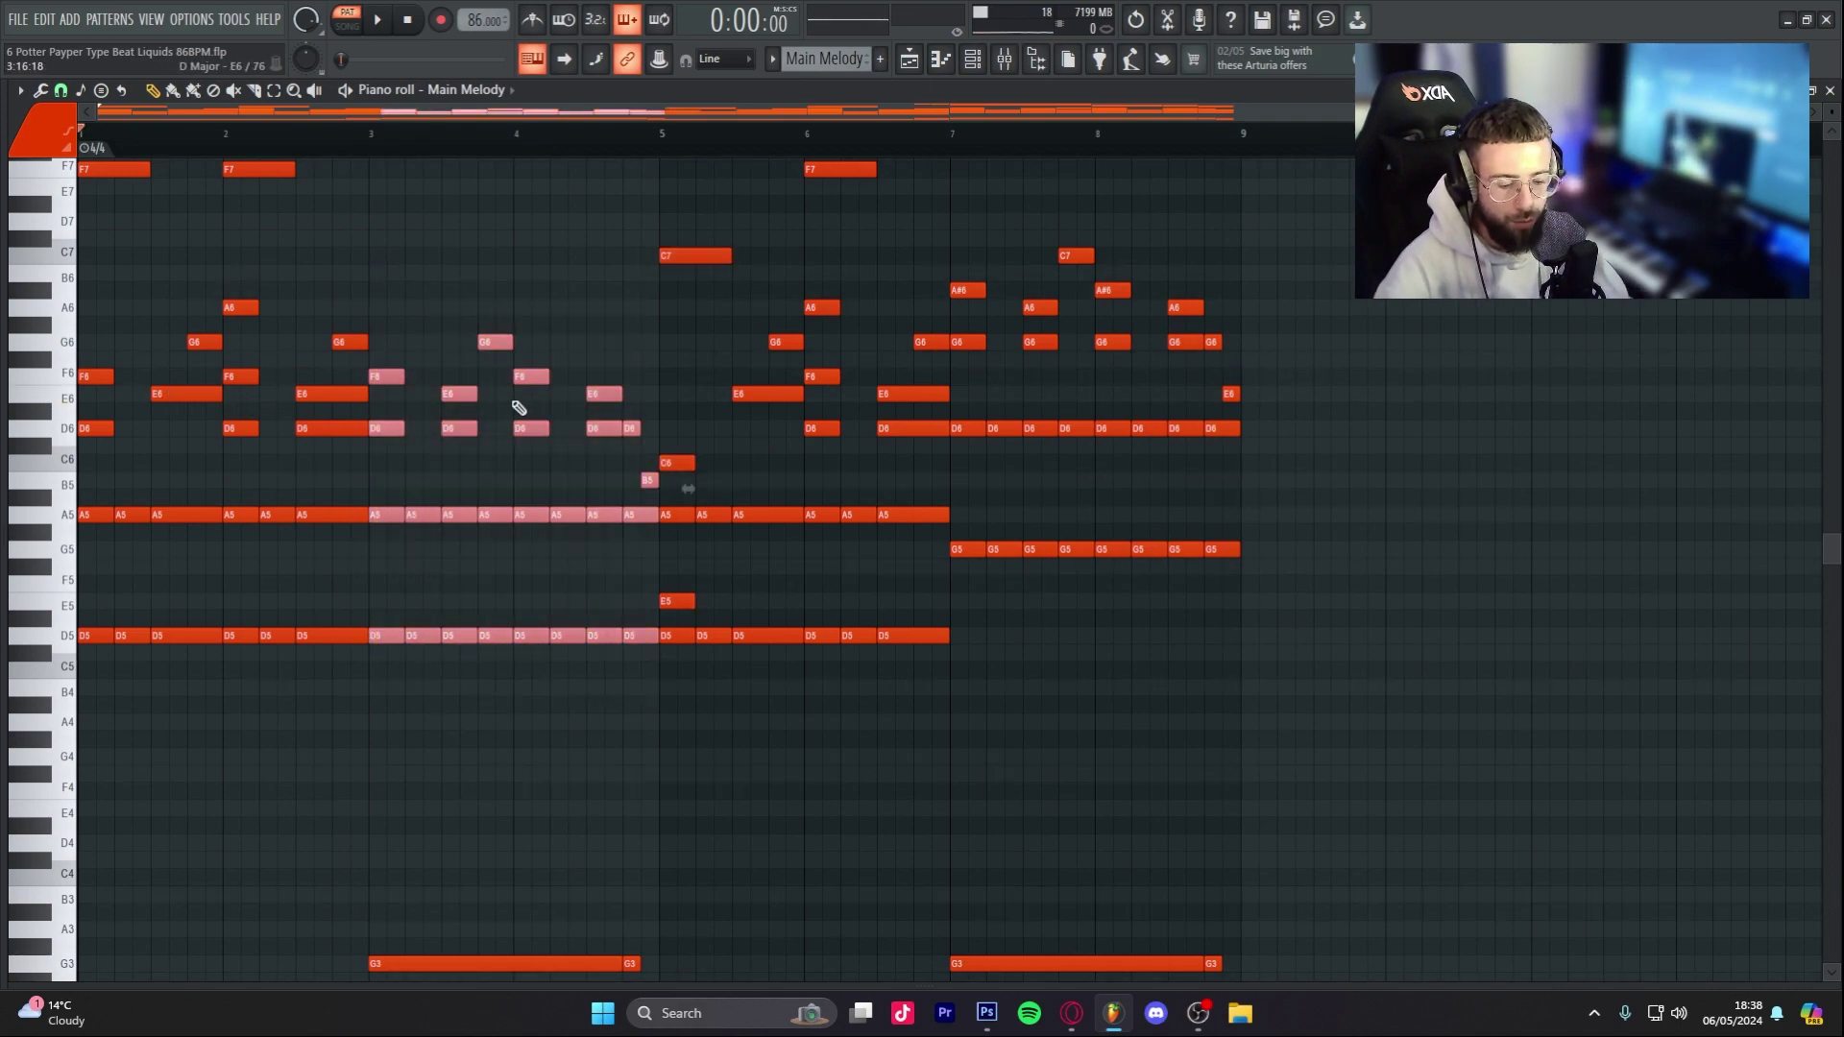
{"action": "key", "text": "Down"}
{"action": "key", "text": "Down"}
{"action": "key", "text": "Down"}
{"action": "key", "text": "Down"}
{"action": "key", "text": "Down"}
{"action": "key", "text": "Up"}
{"action": "key", "text": "Up"}
{"action": "key", "text": "Up"}
{"action": "key", "text": "Up"}
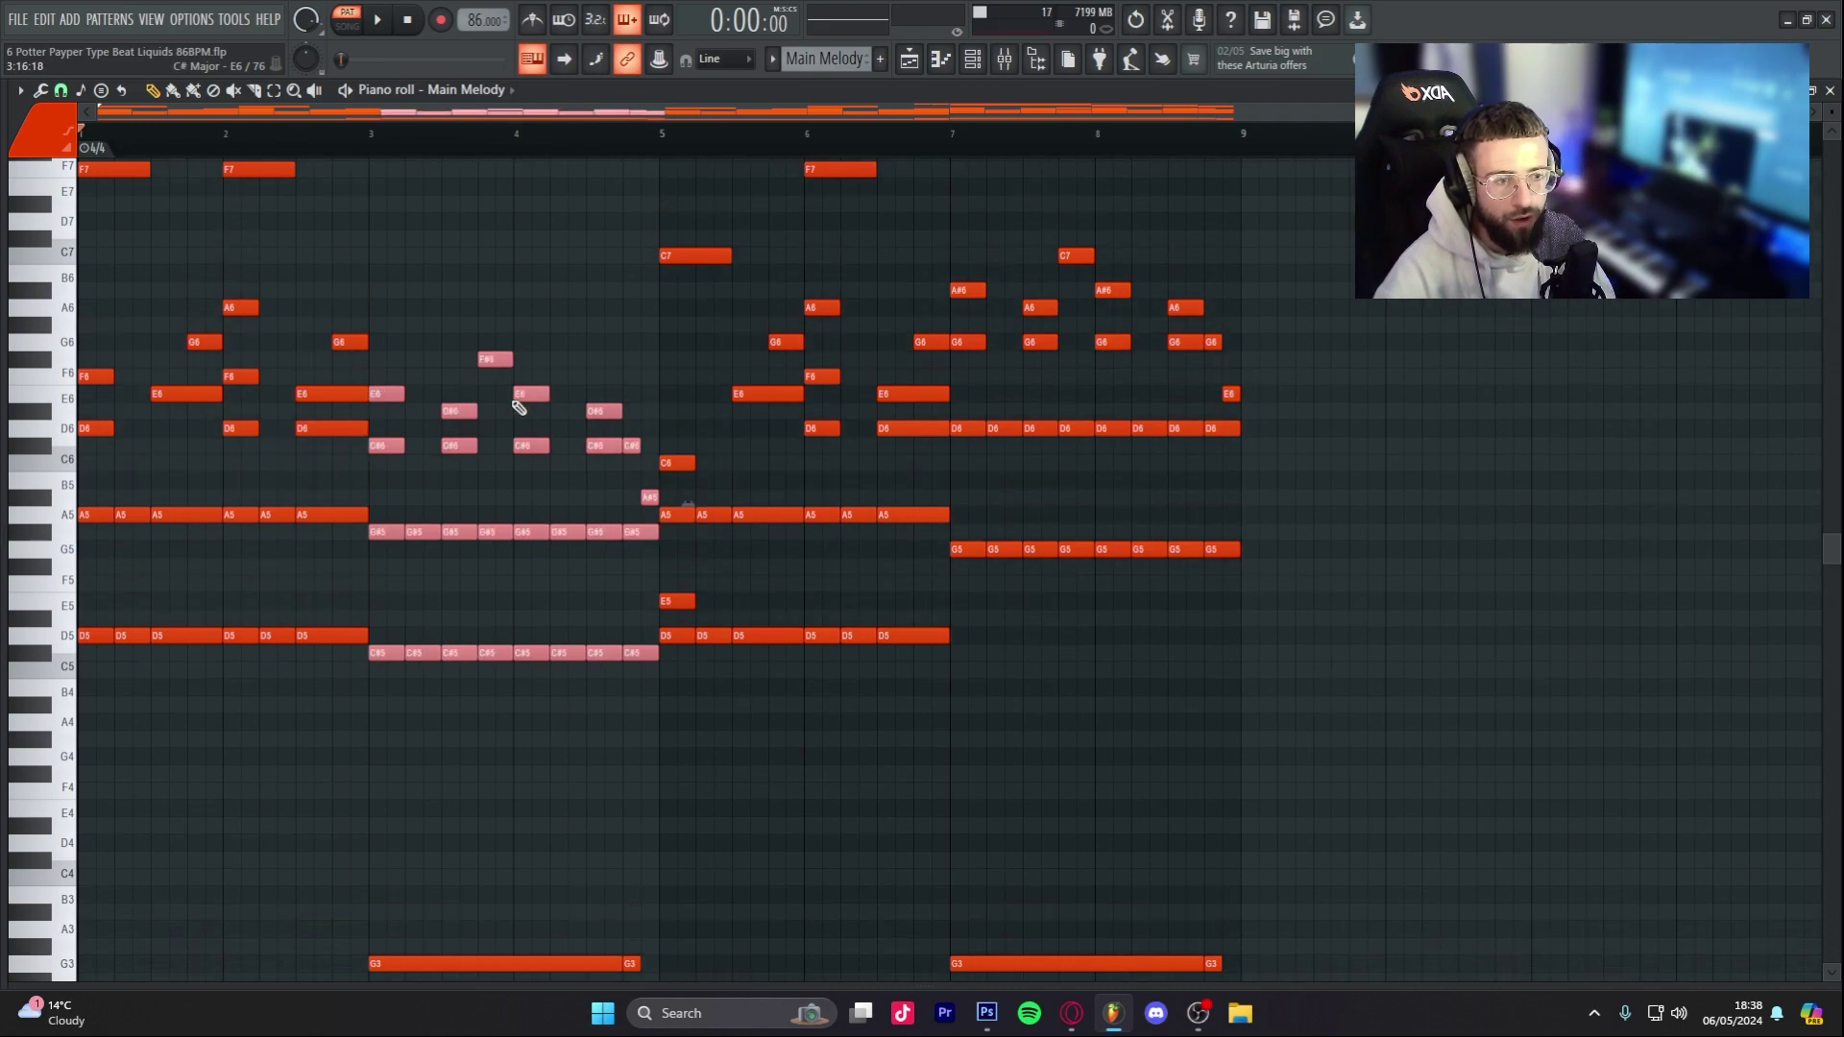
{"action": "key", "text": "Up"}
{"action": "key", "text": "Up"}
{"action": "key", "text": "Up"}
{"action": "key", "text": "Up"}
{"action": "key", "text": "Up"}
{"action": "key", "text": "Up"}
Step: Play the Main Melody from bar 1 and deselect the notes
{"action": "key", "text": "space"}
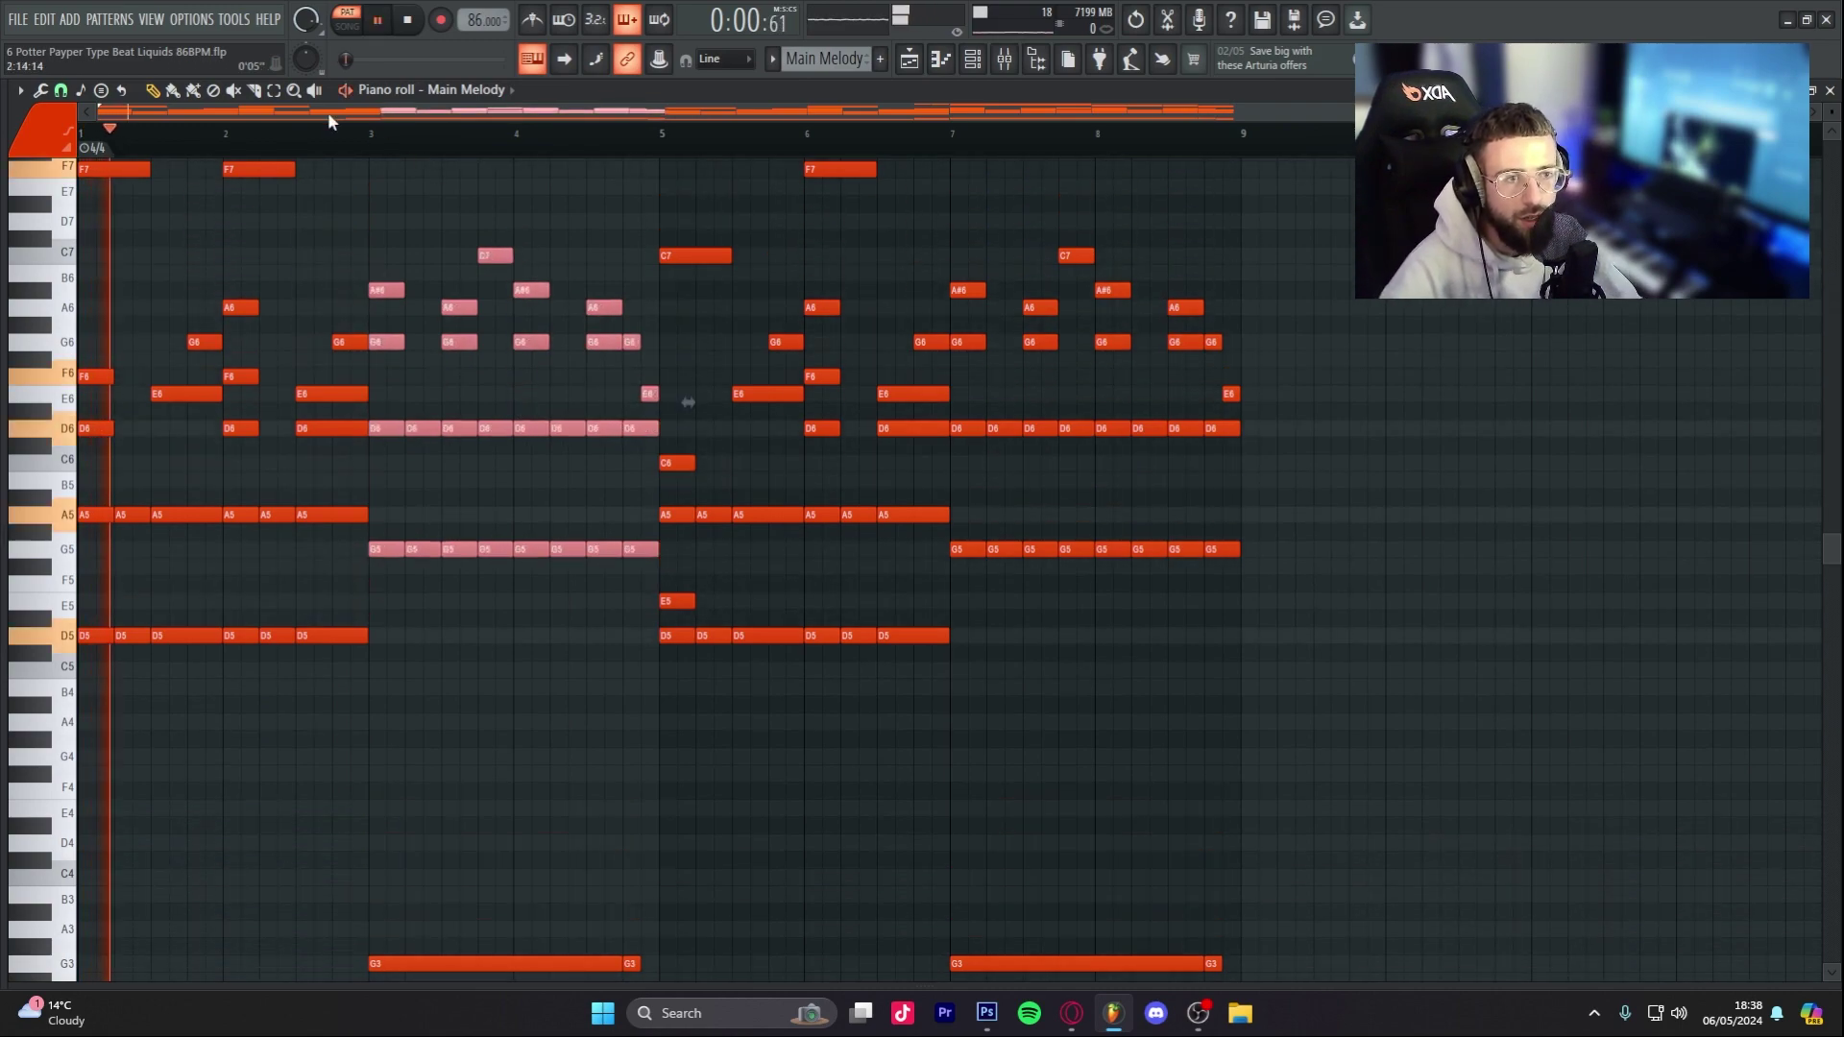
{"action": "scroll", "coordinate": [350, 192], "scroll_direction": "up", "scroll_amount": 2}
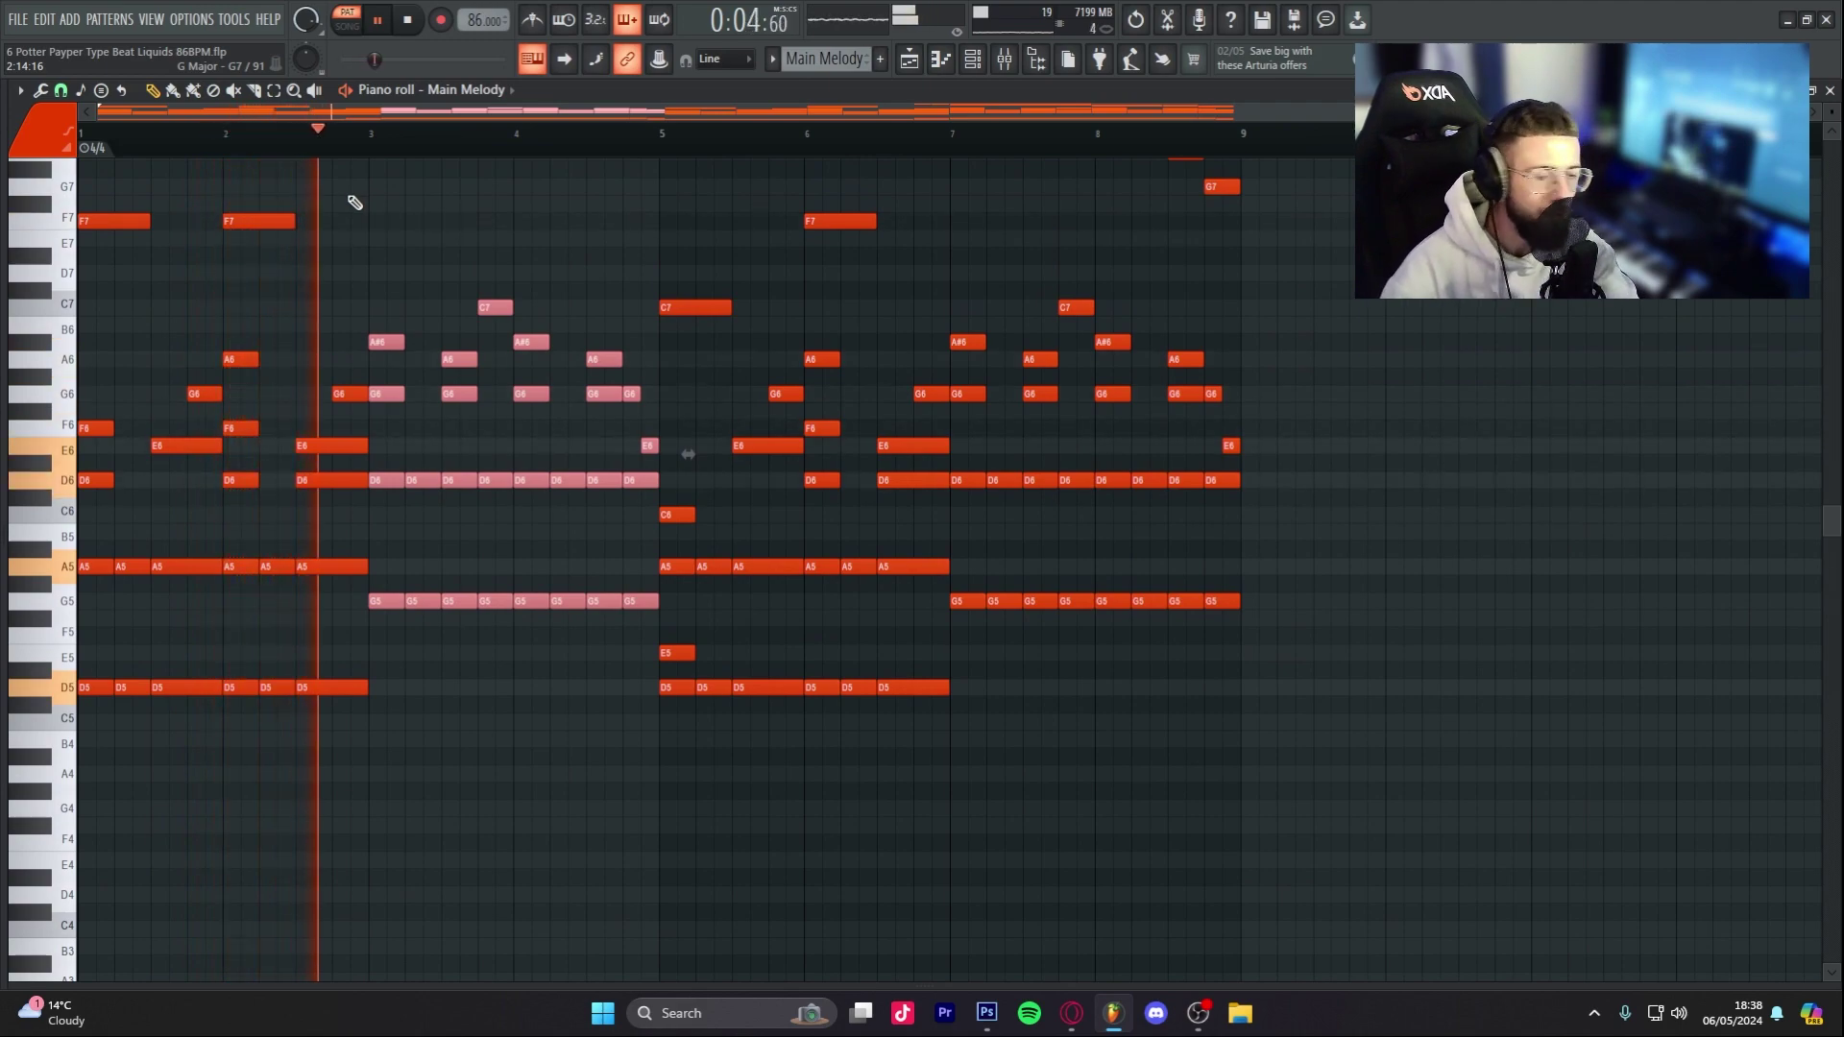
{"action": "left_click", "coordinate": [396, 452]}
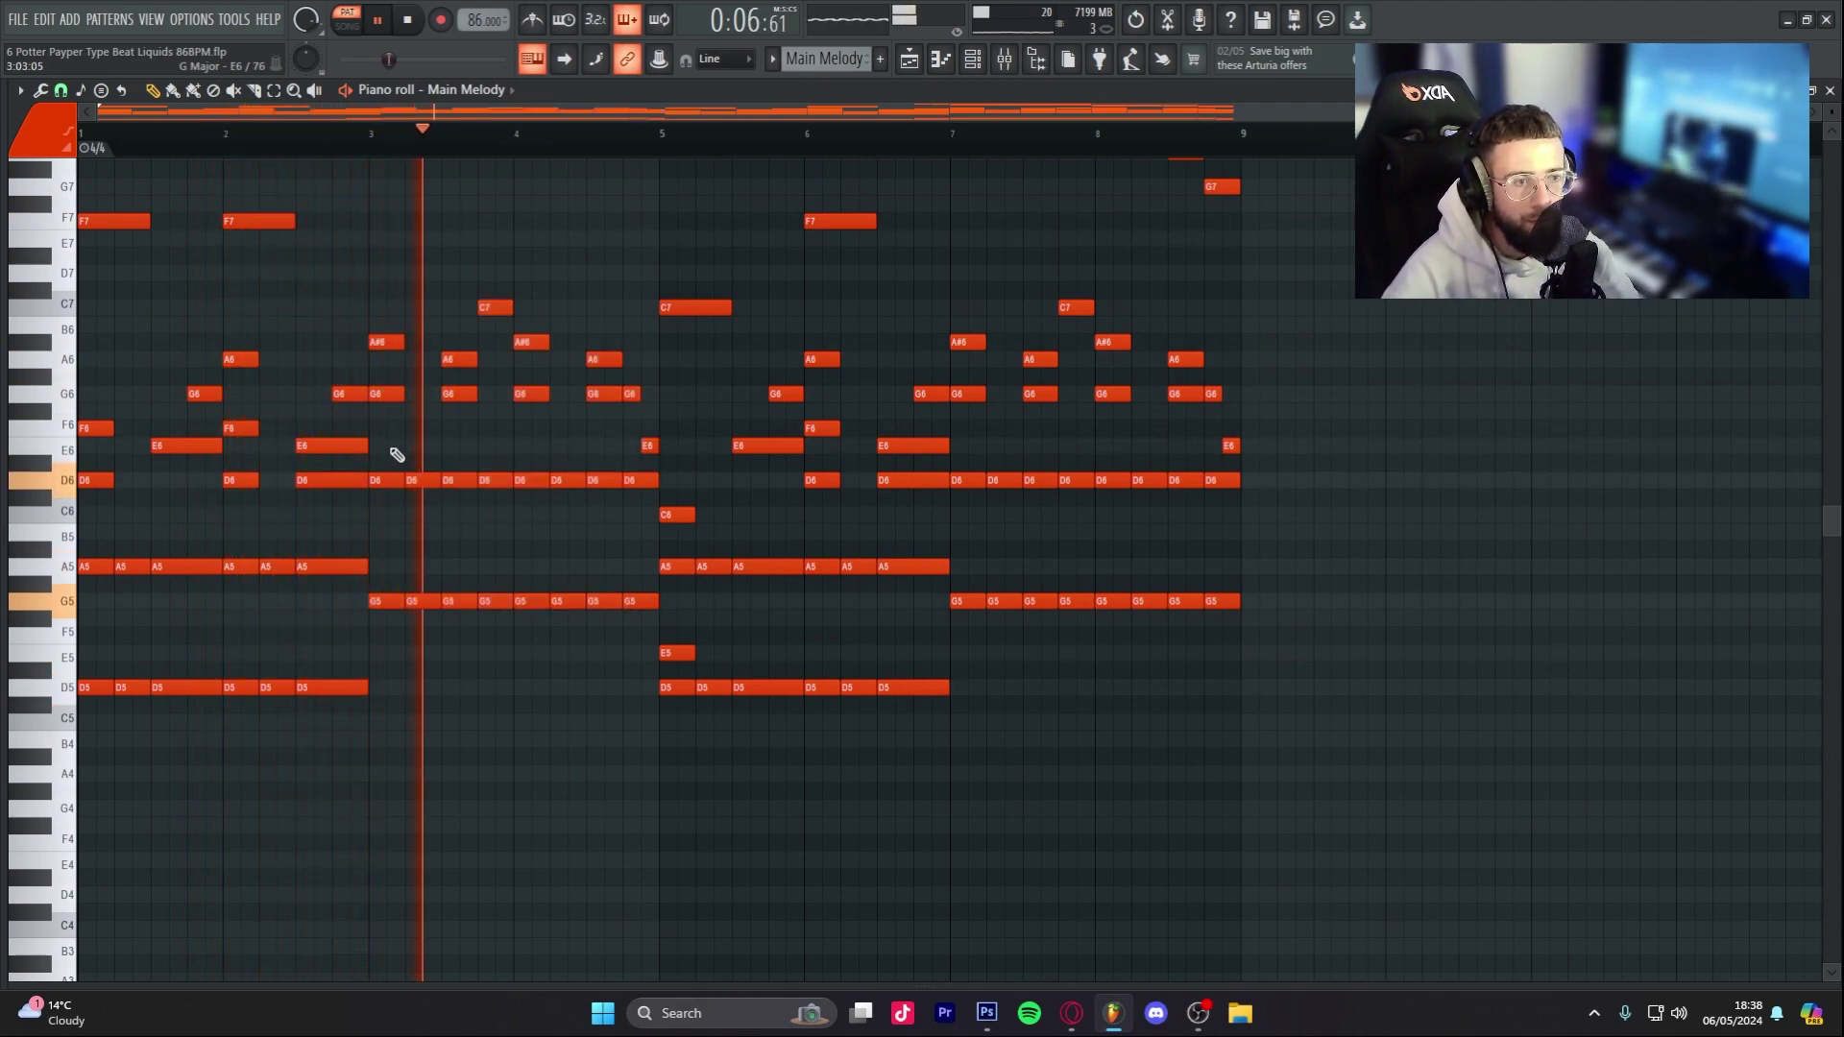
Step: Stop the Main Melody playback and set bars 9 to 16 of the playlist as the loop range
{"action": "key", "text": "space"}
{"action": "left_click", "coordinate": [979, 60]}
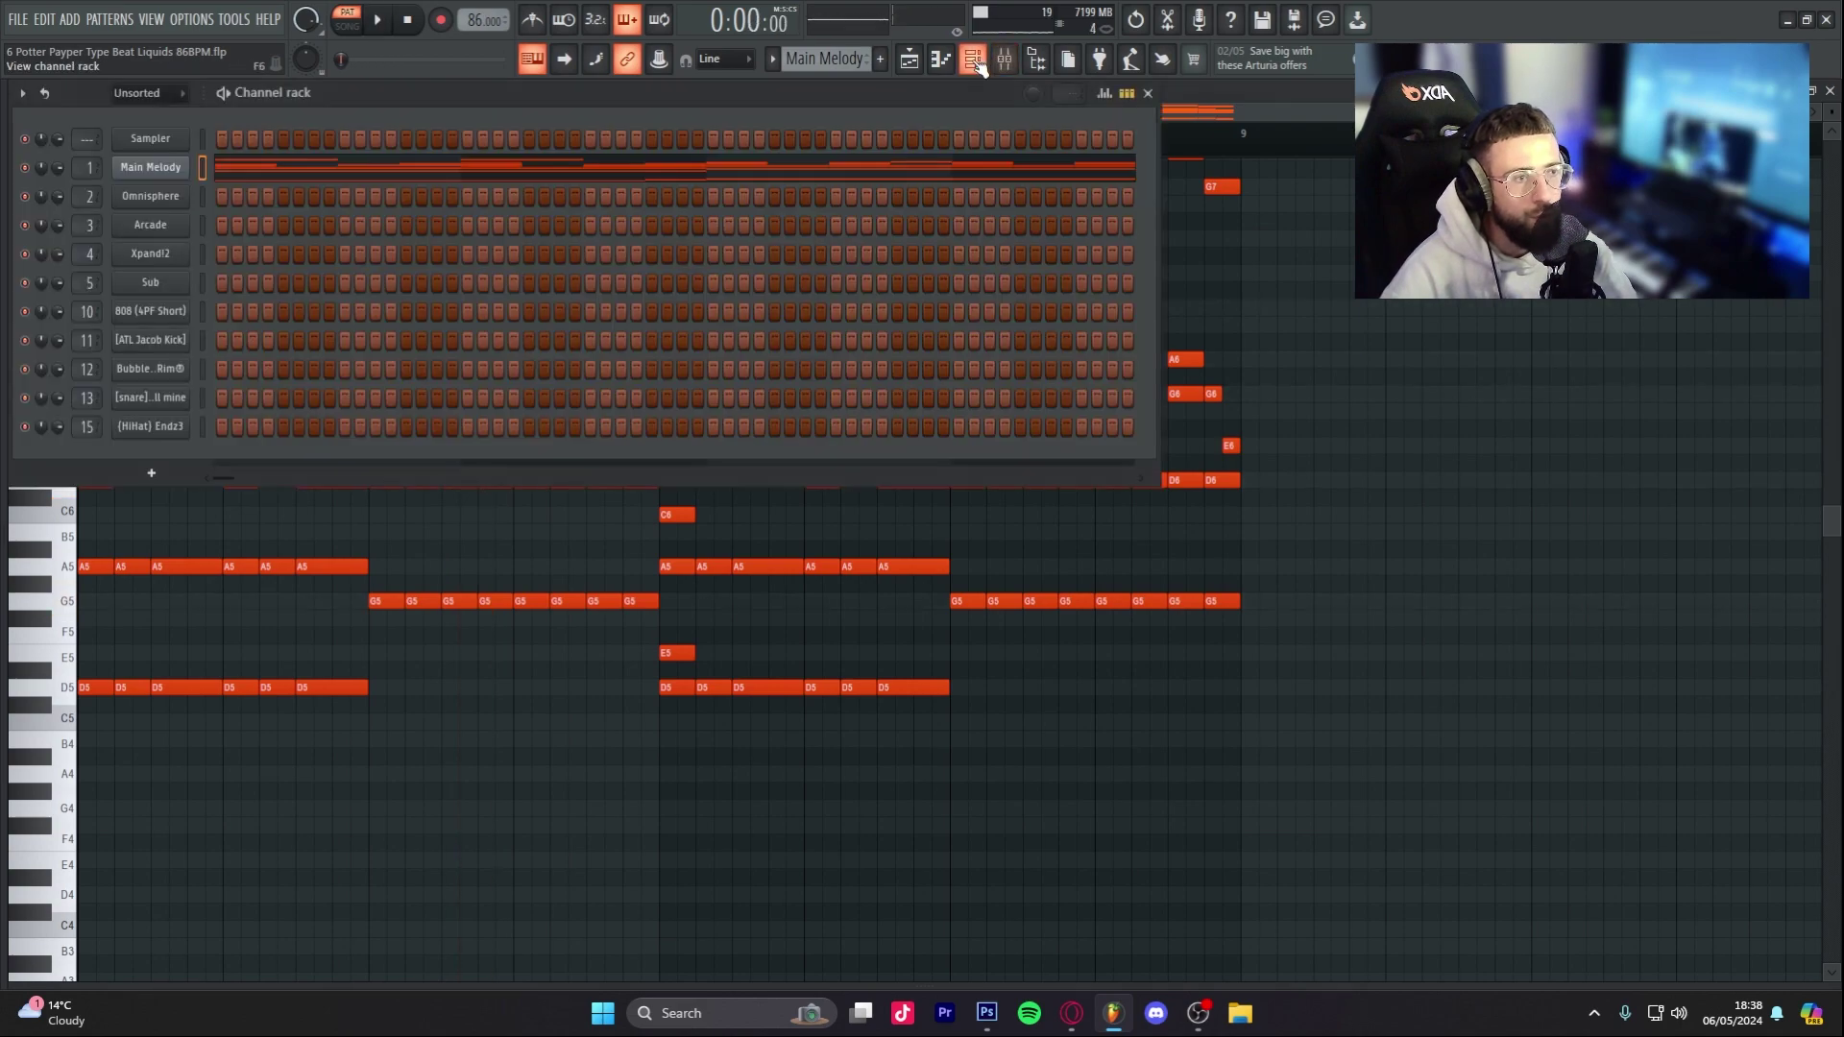
{"action": "left_click", "coordinate": [928, 65]}
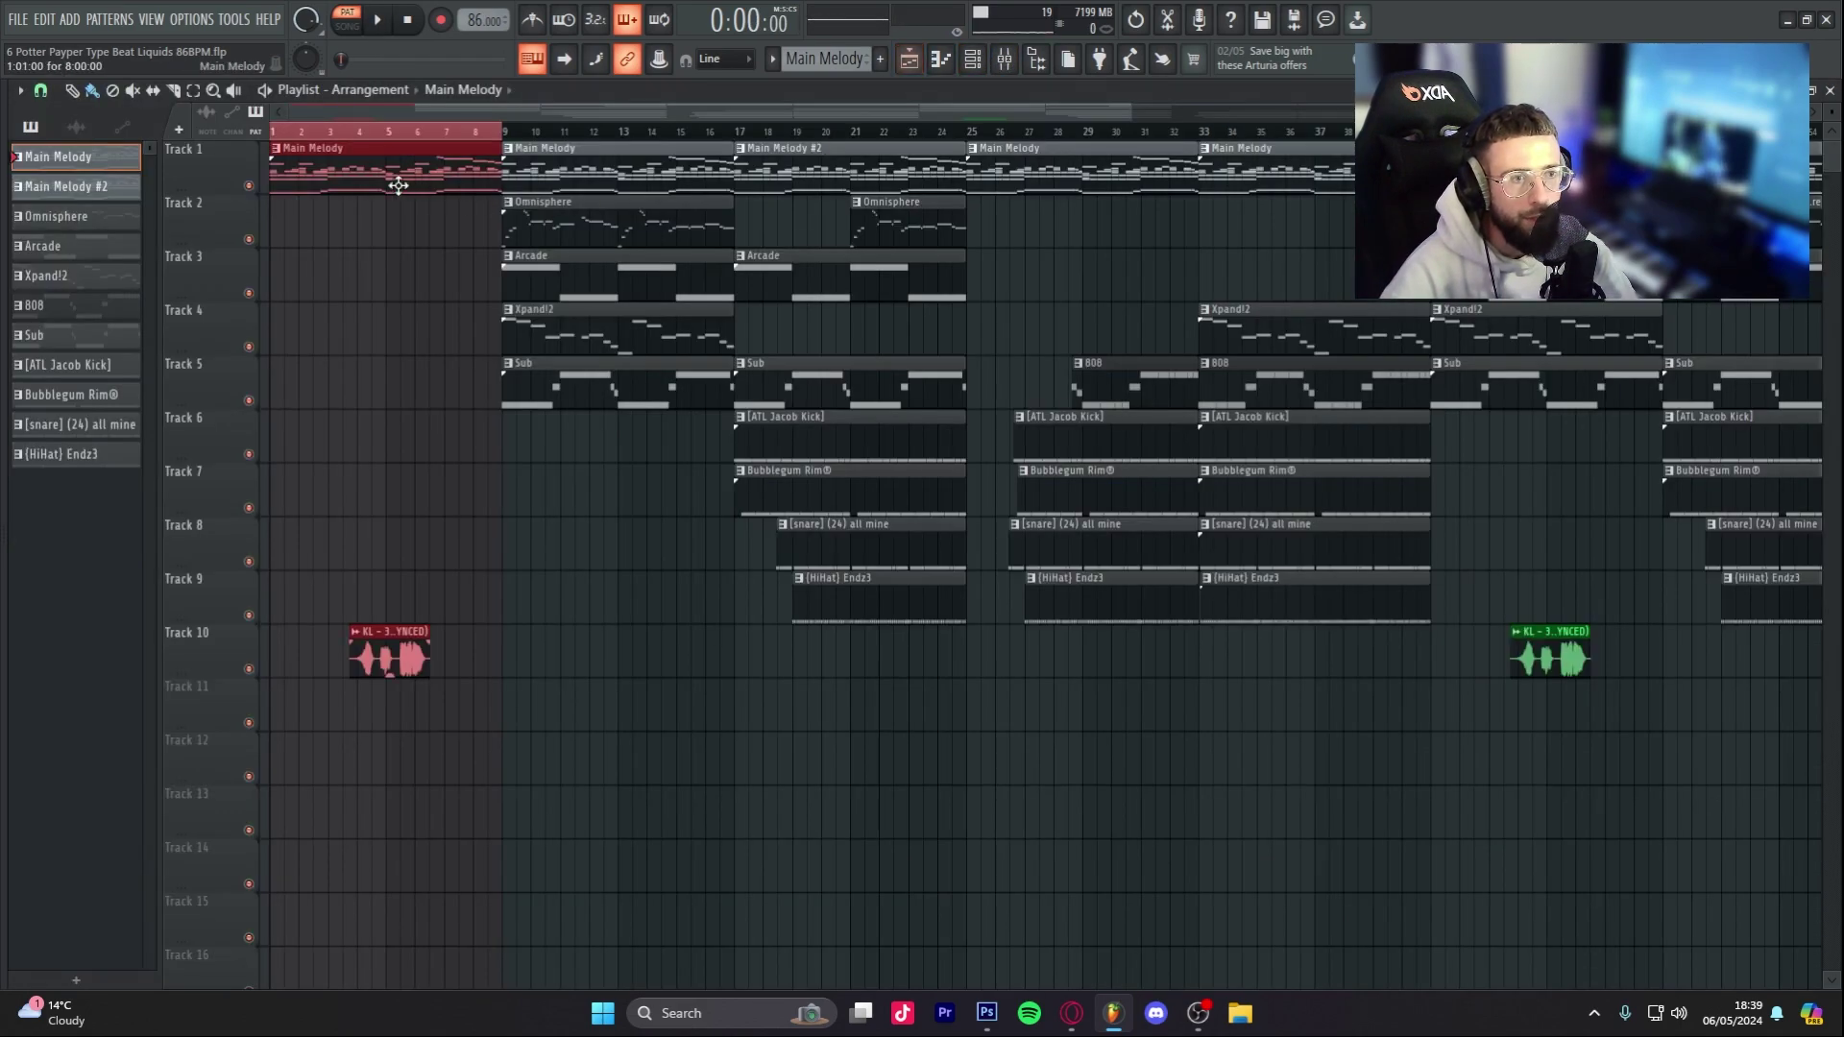
{"action": "left_click_drag", "start_coordinate": [524, 134], "coordinate": [735, 135]}
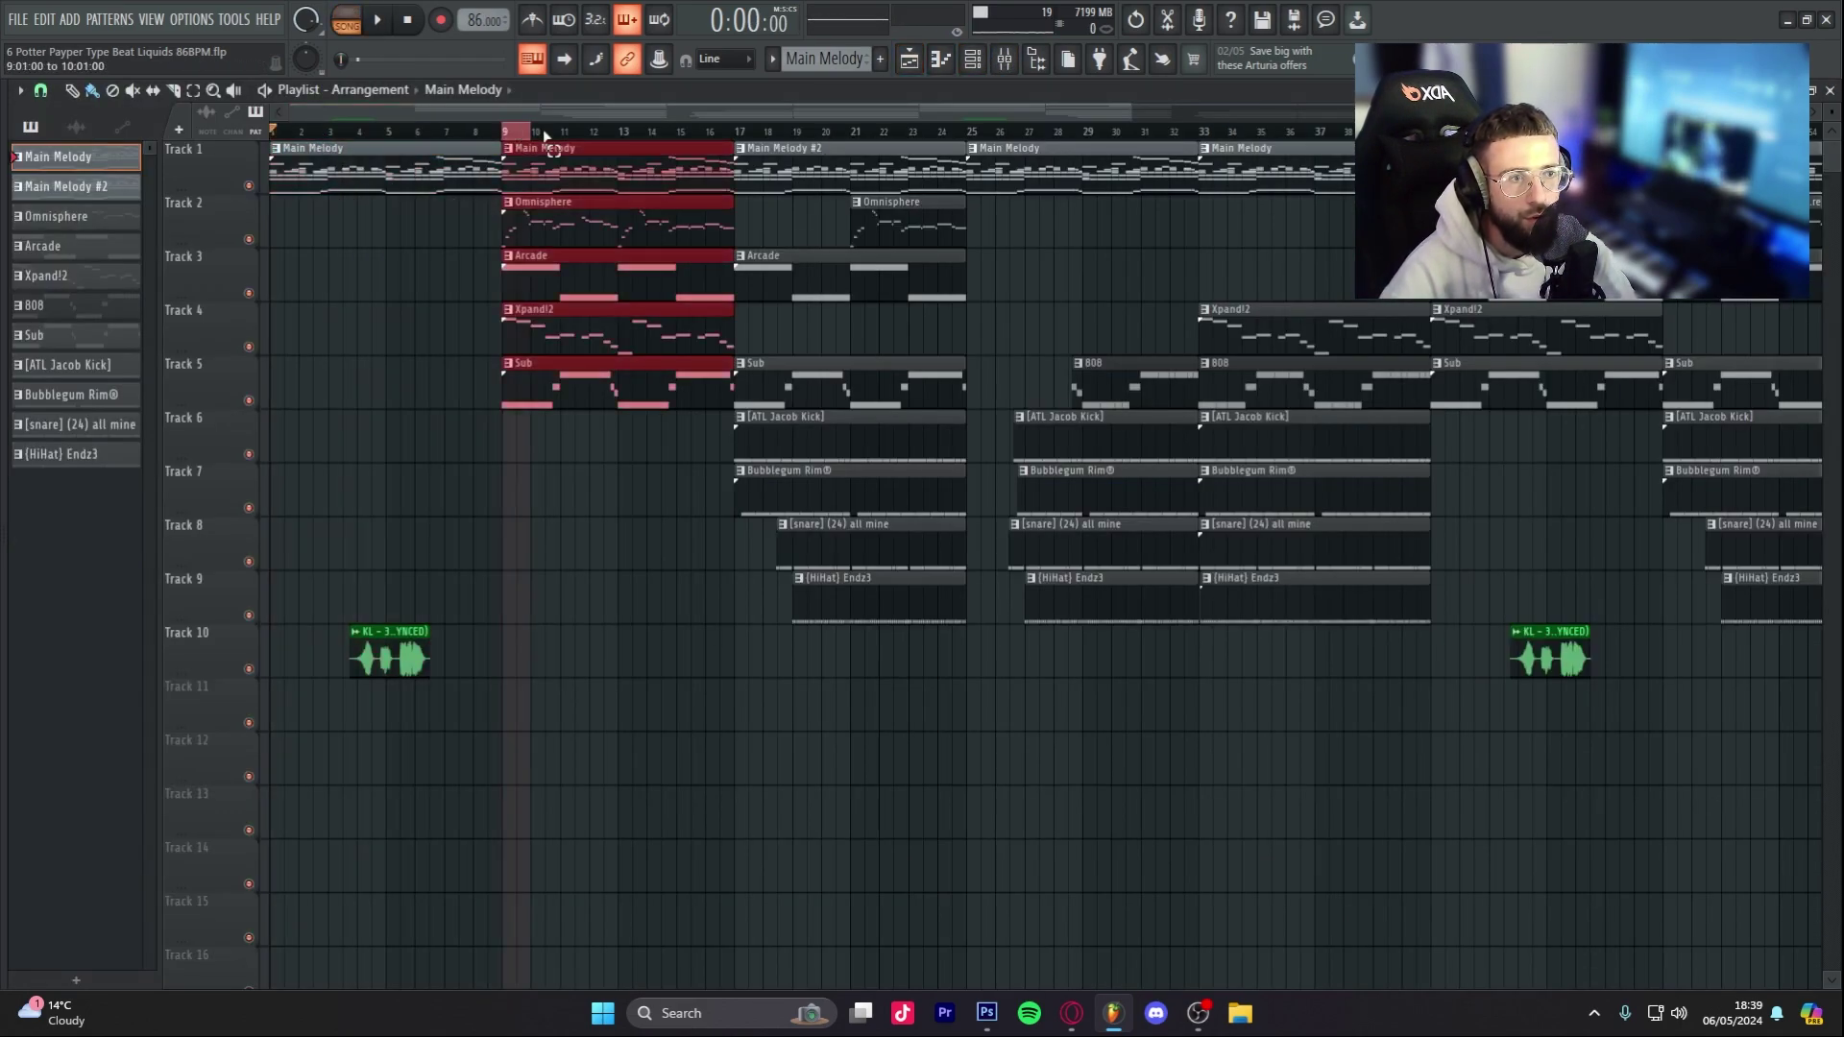
{"action": "left_click", "coordinate": [972, 59]}
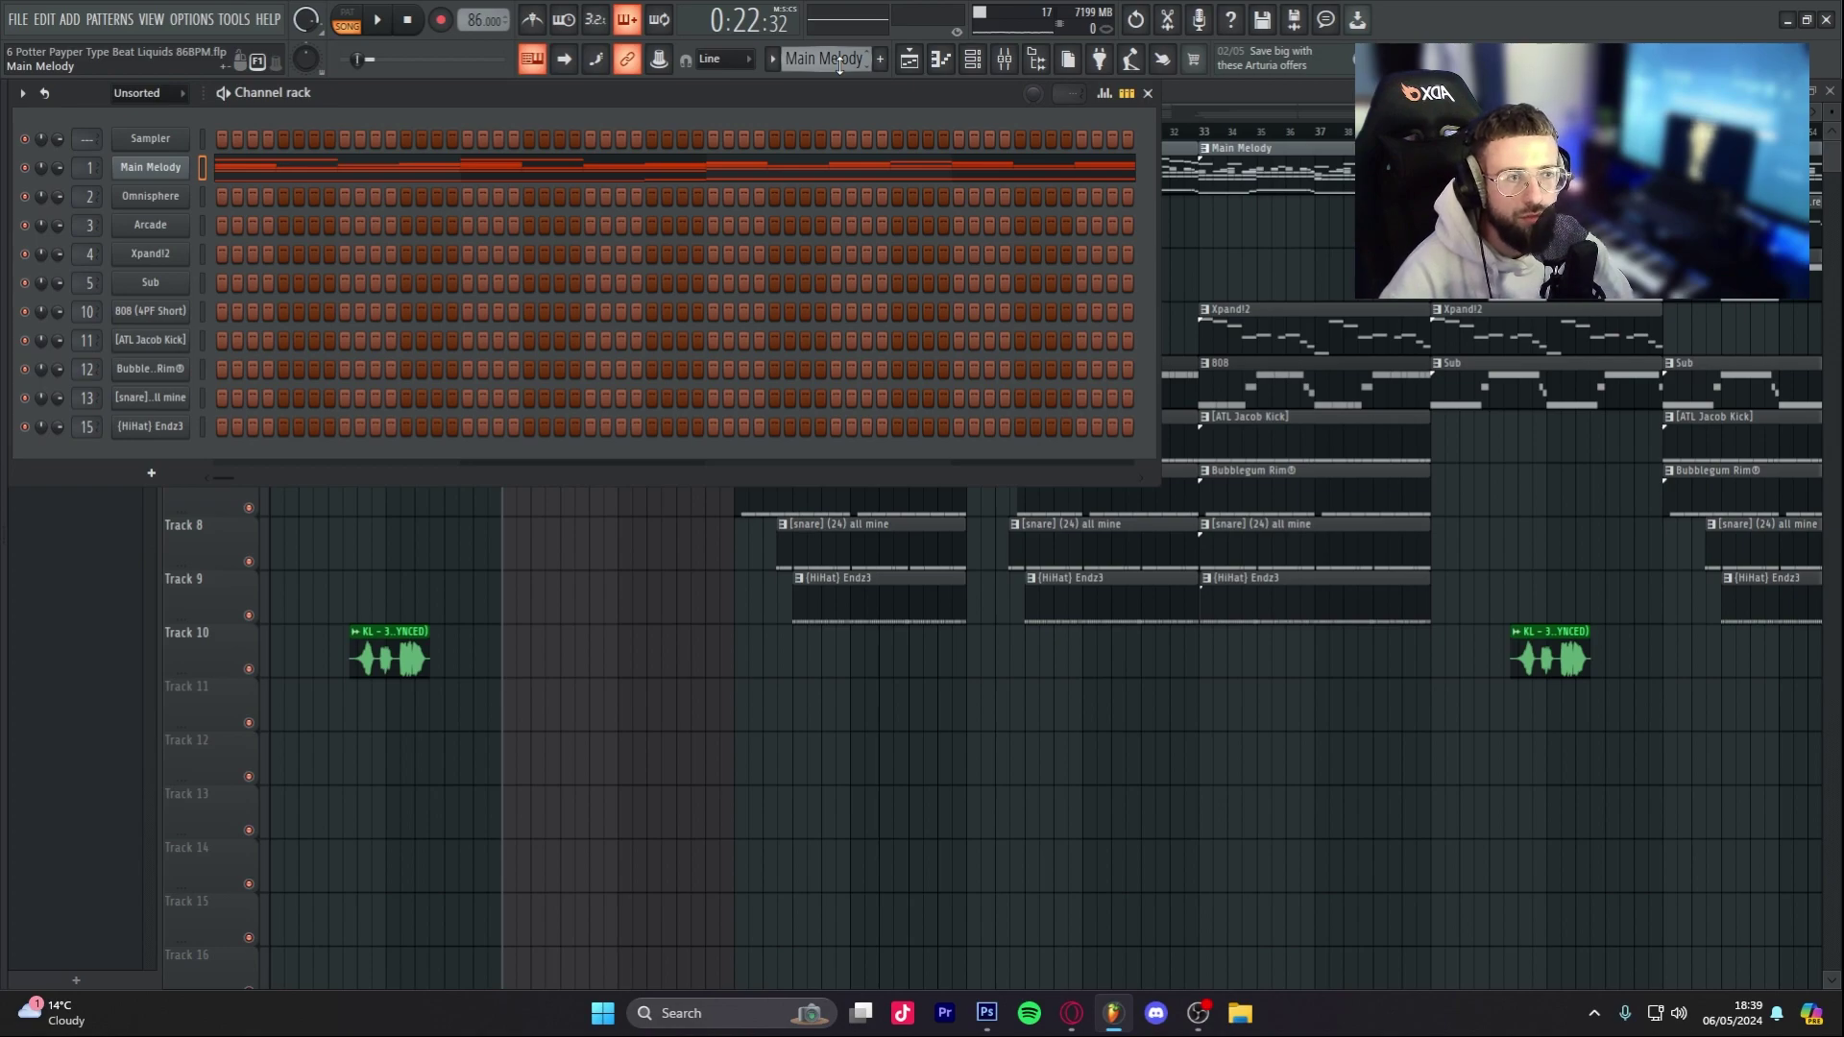
{"action": "key", "text": "F6"}
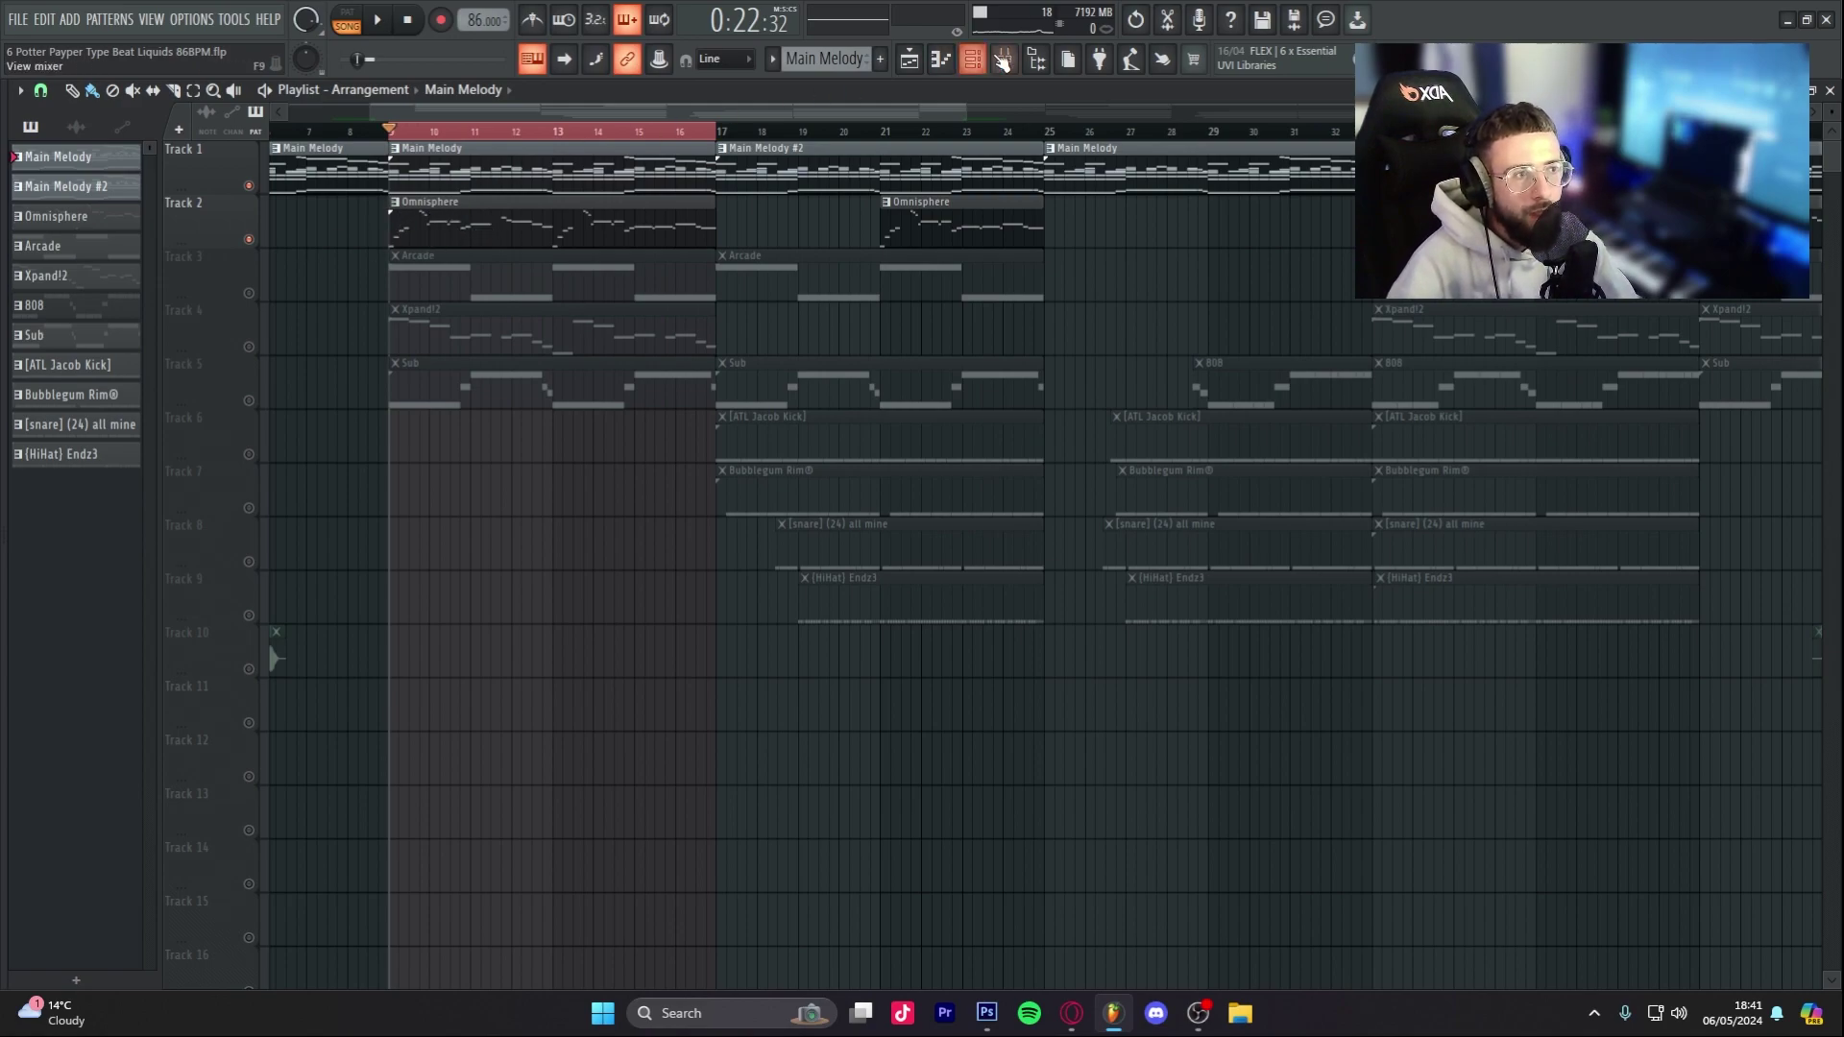
Step: Examine the Omnisphere pattern's notes, and play it with the Main Melody from bar 9 while watching the mixer
{"action": "double_click", "coordinate": [570, 240]}
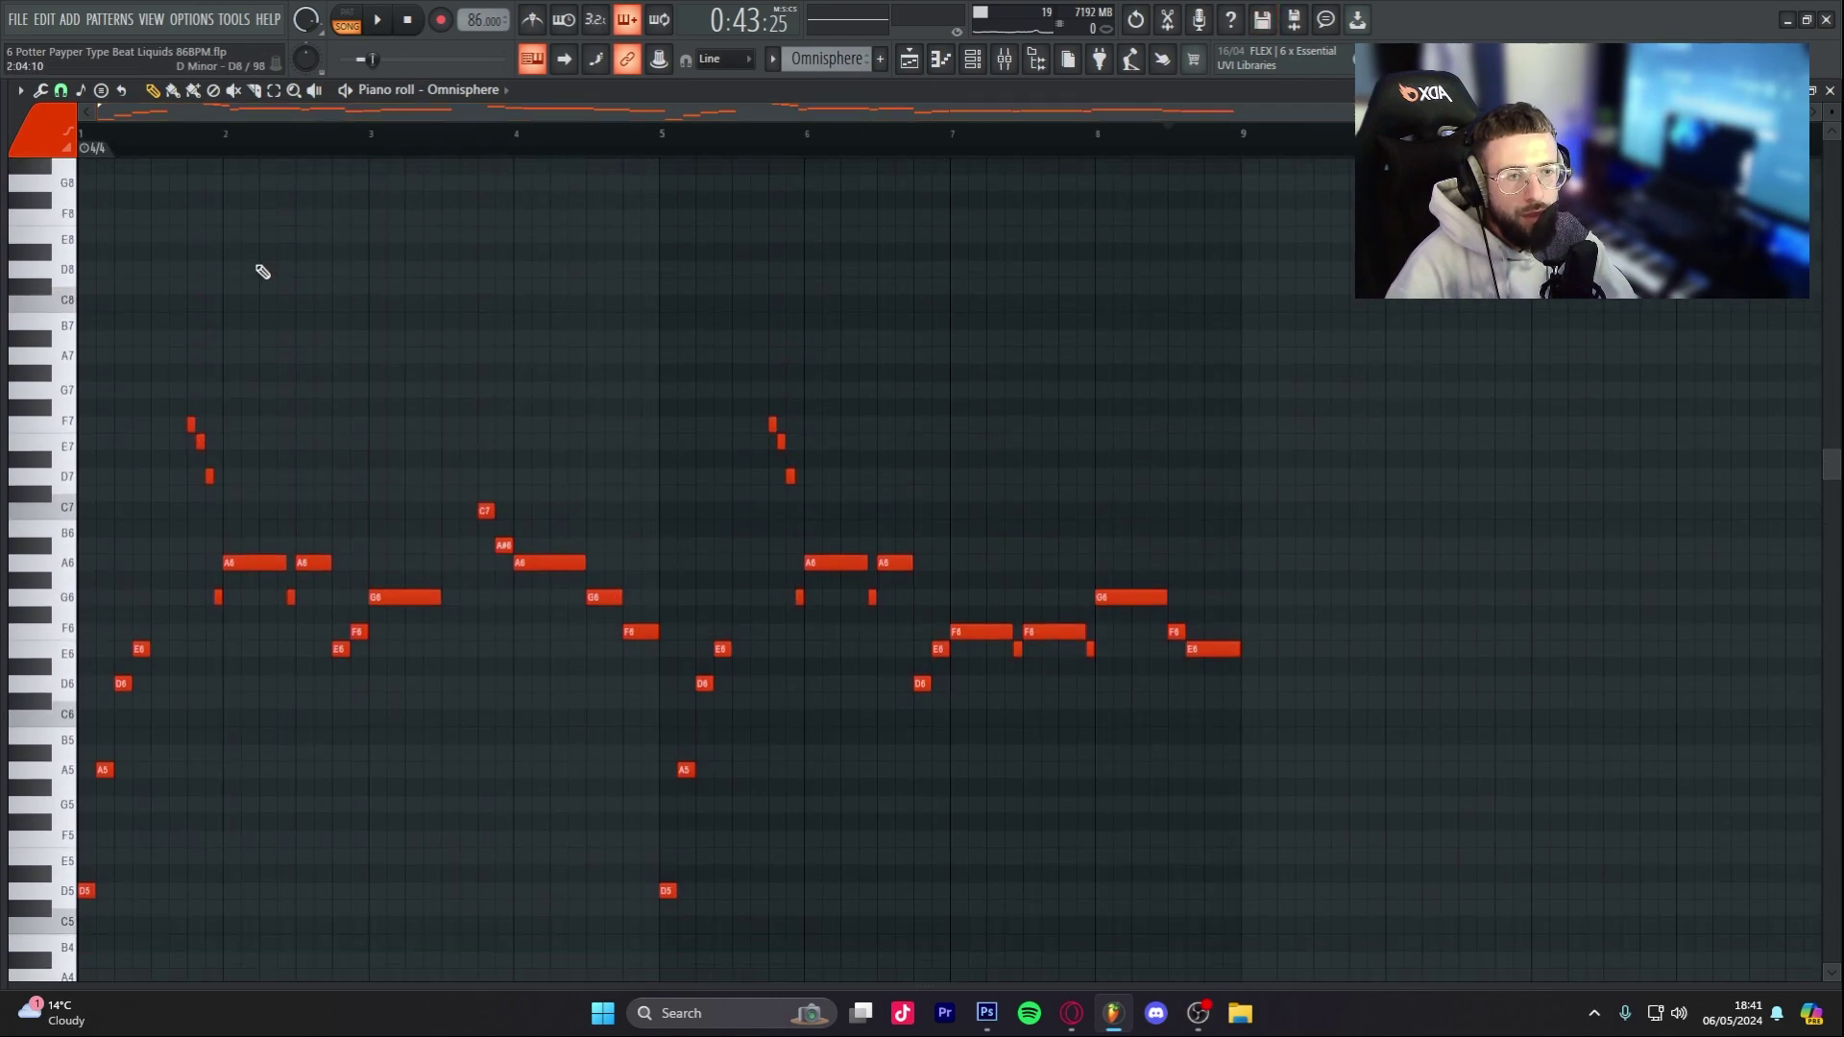
{"action": "left_click", "coordinate": [908, 59]}
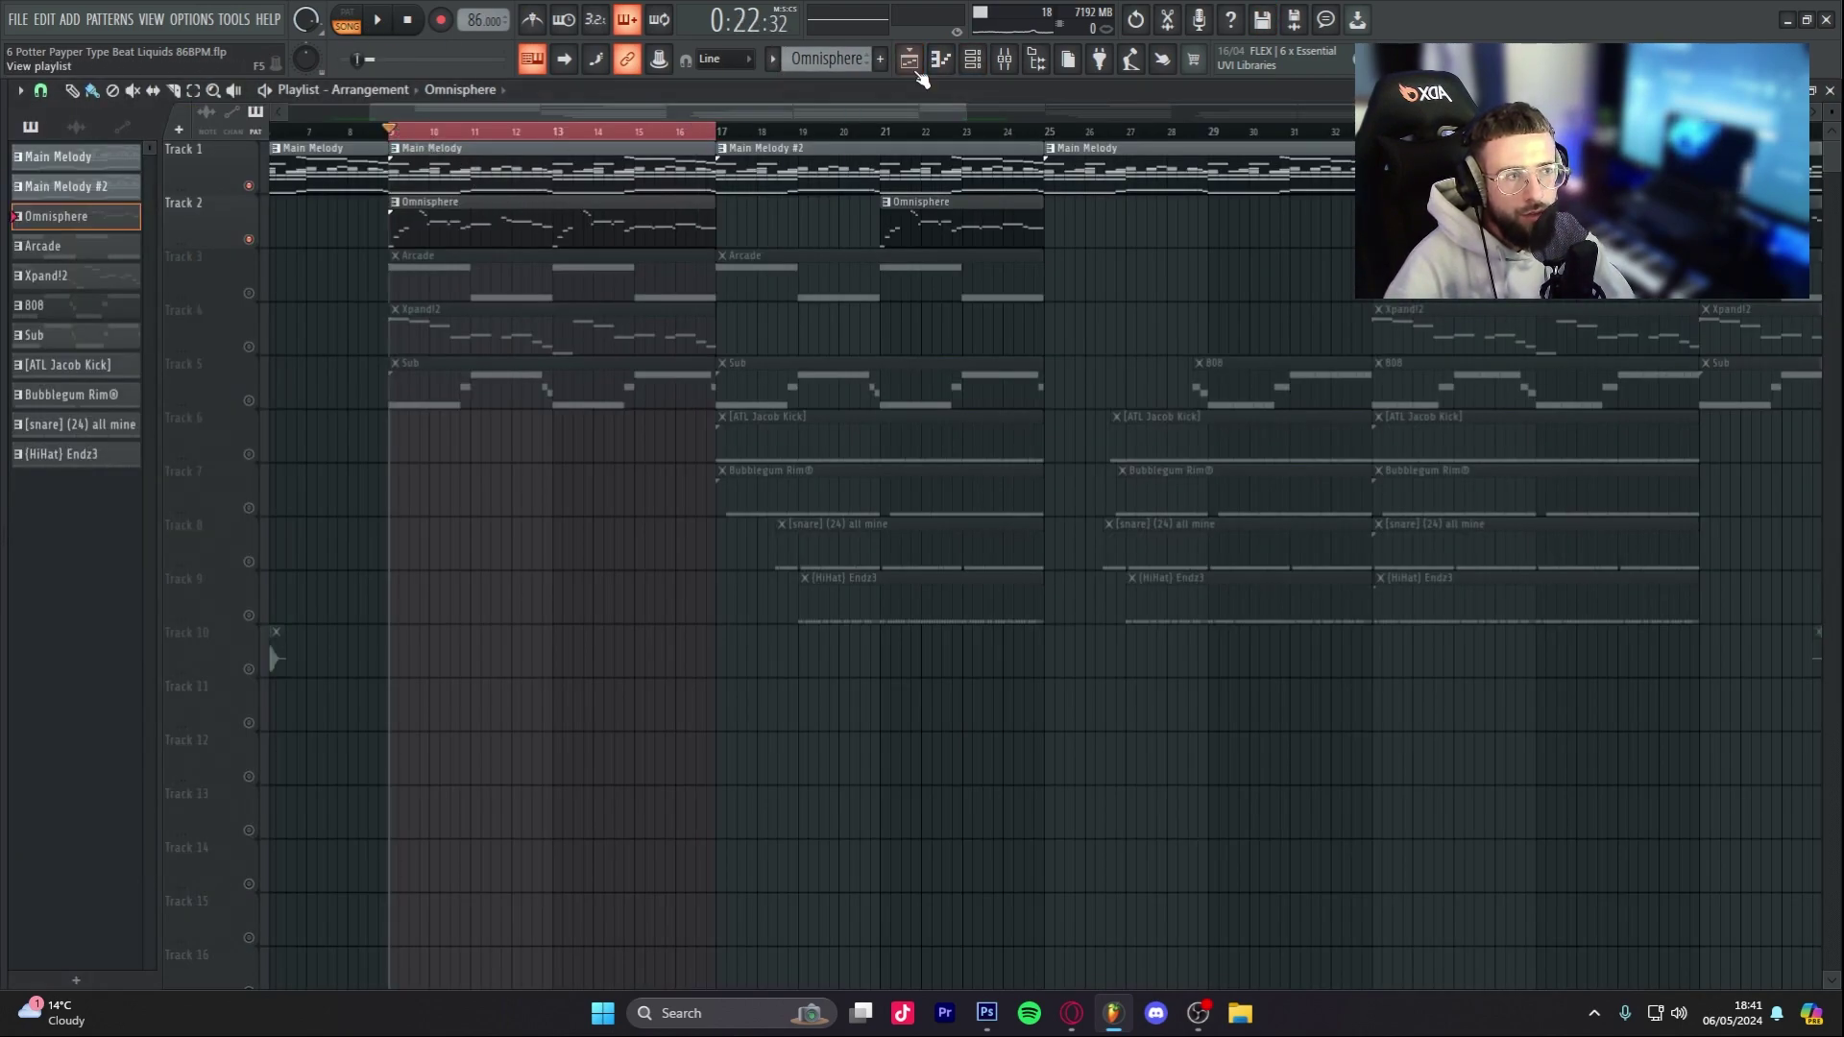
{"action": "key", "text": "space"}
{"action": "left_click", "coordinate": [1003, 59]}
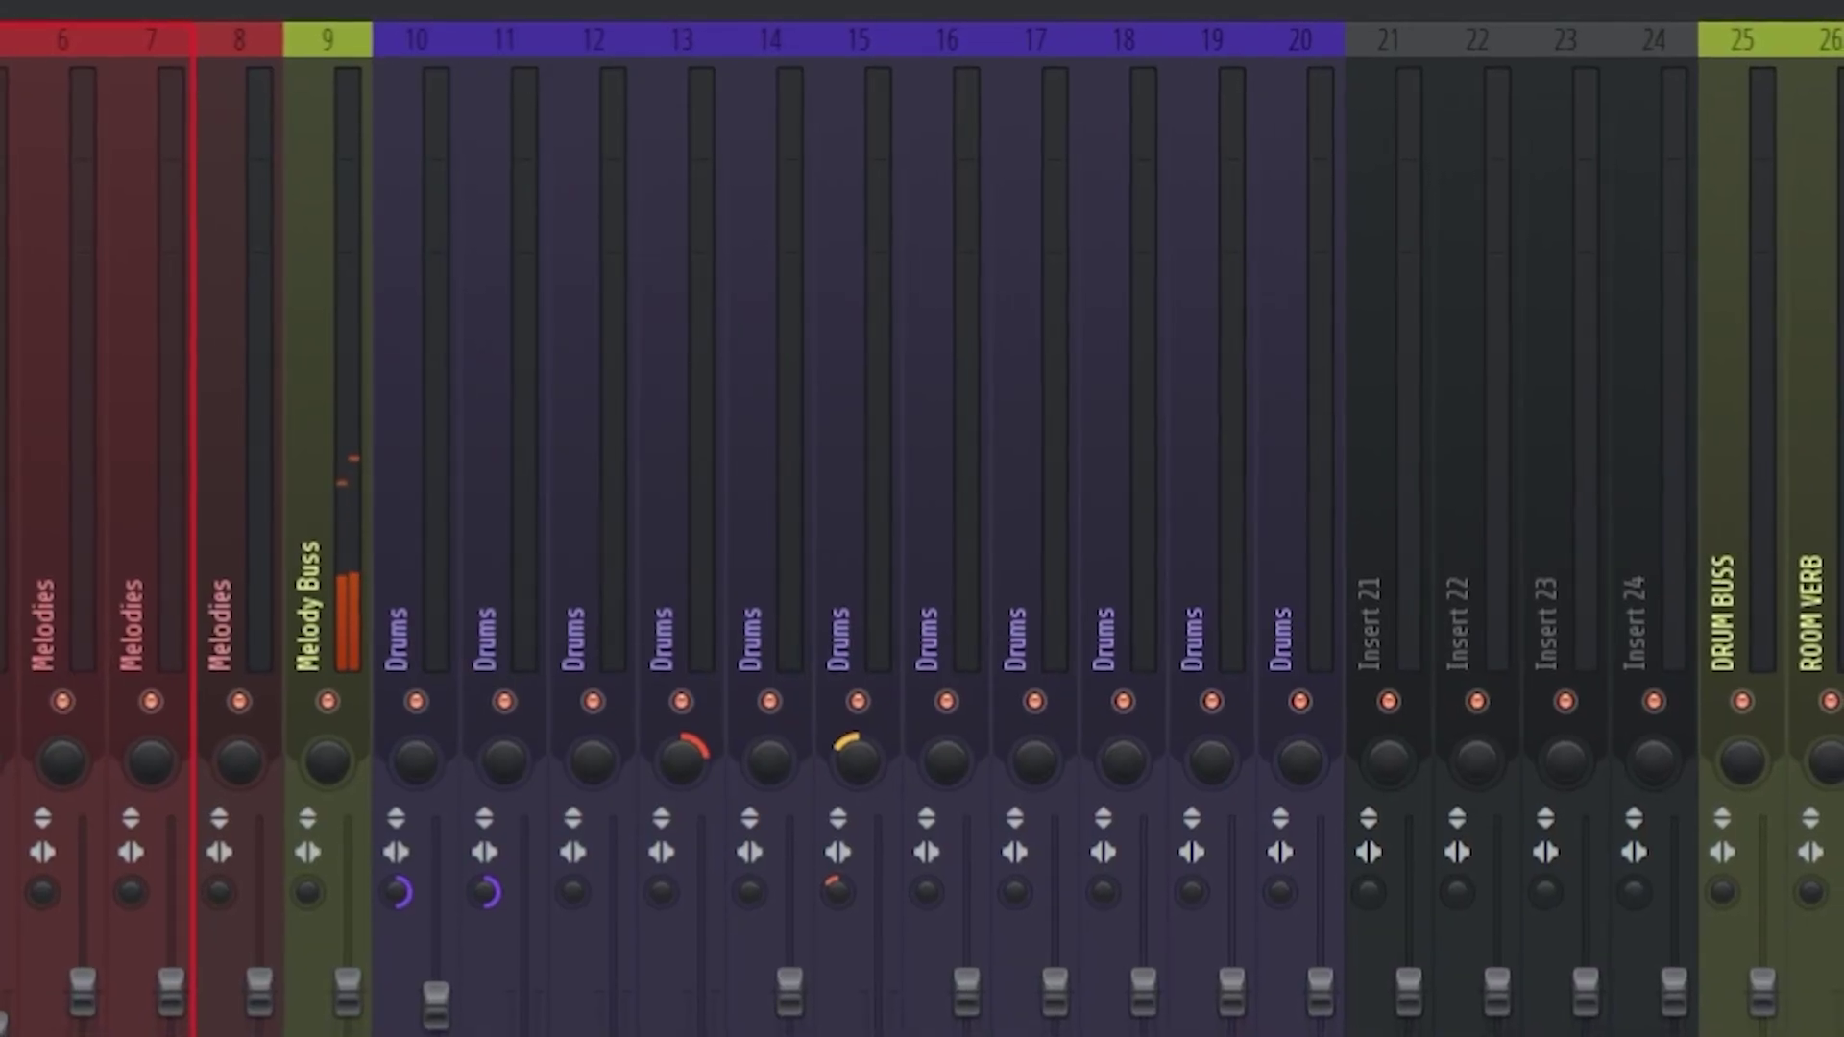
{"action": "left_click", "coordinate": [1271, 2]}
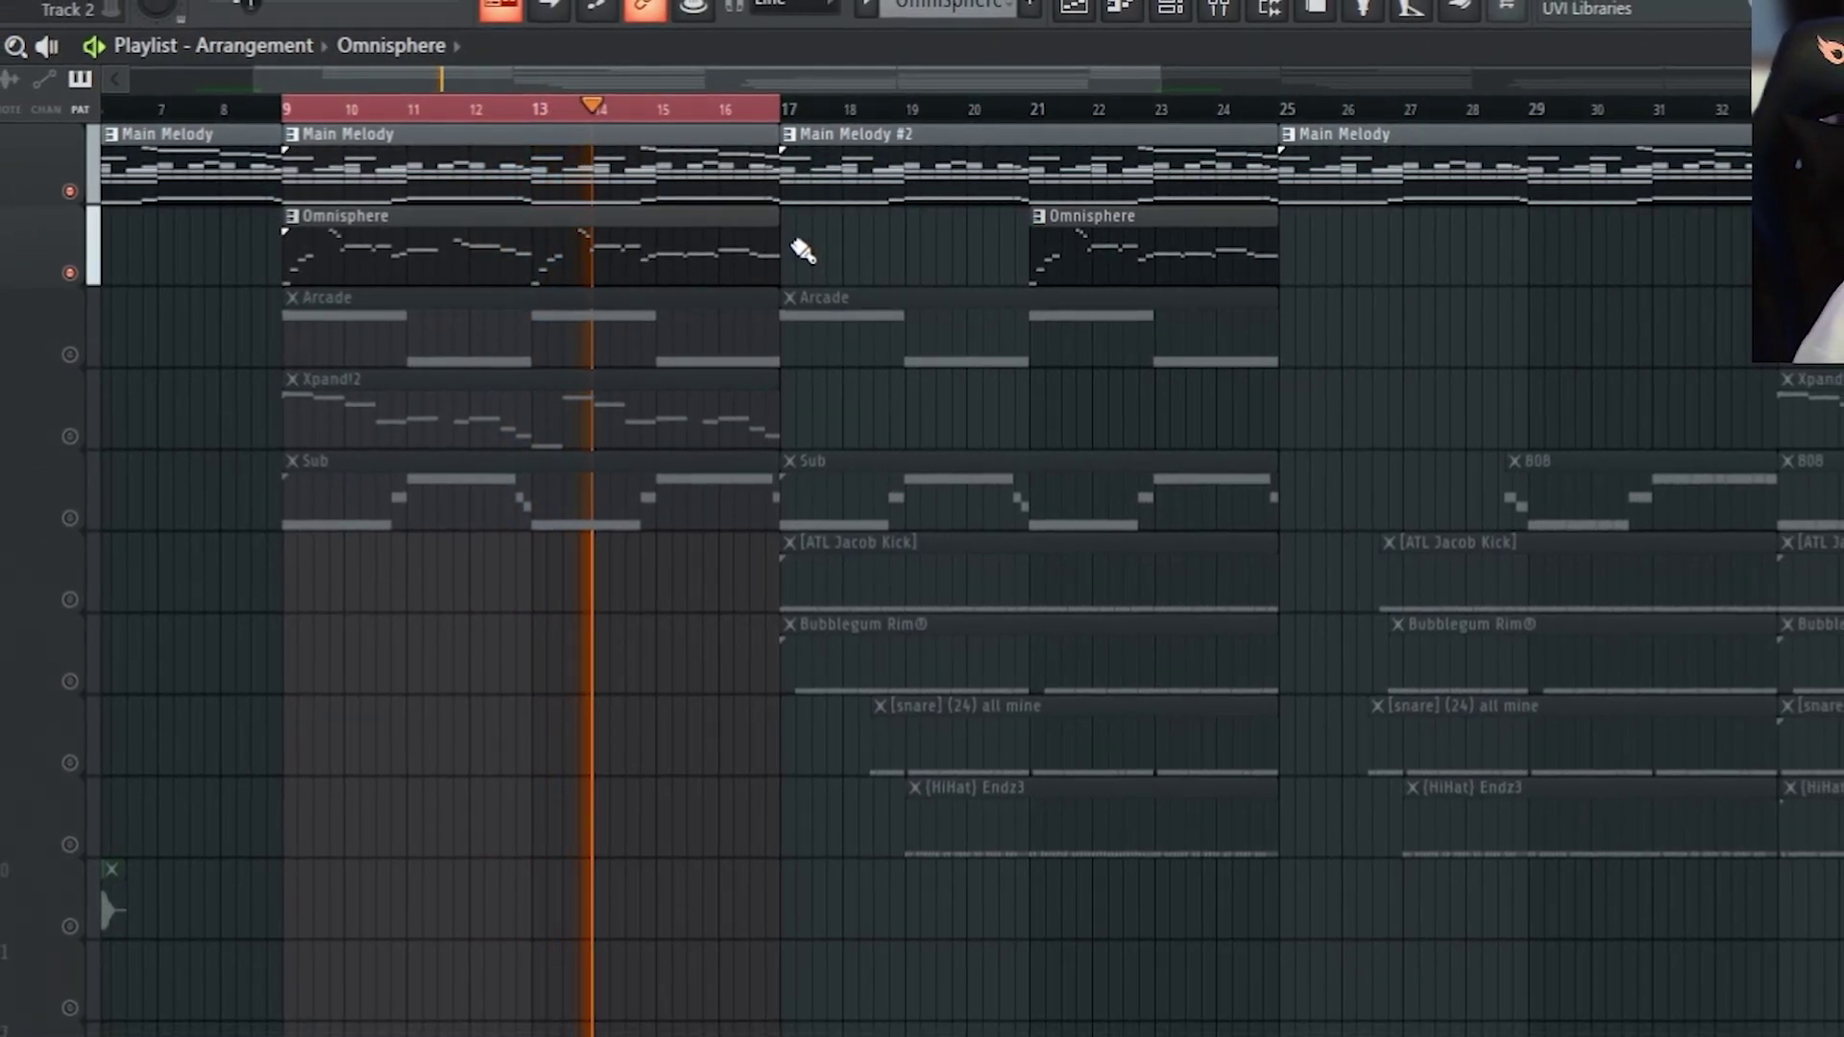
Step: Restart playback of the Main Melody and Omnisphere from around bar 14
{"action": "key", "text": "space"}
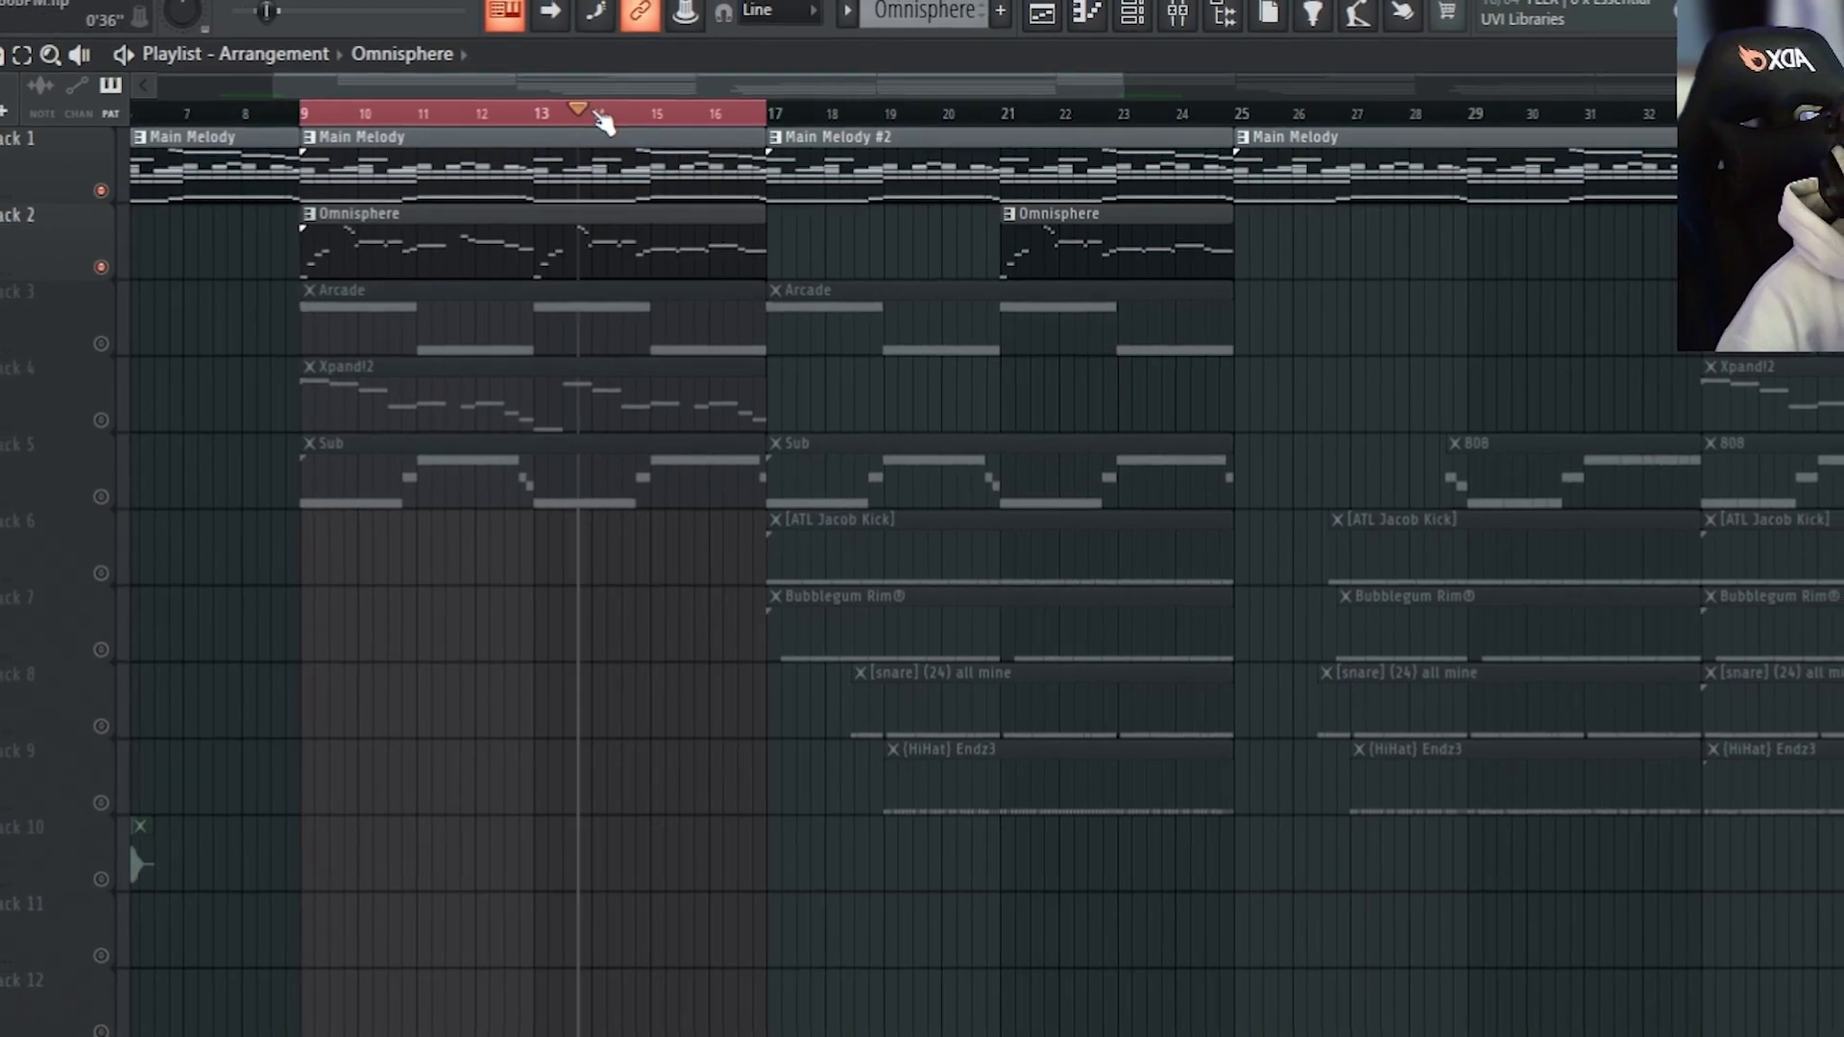
{"action": "left_click", "coordinate": [603, 115]}
{"action": "key", "text": "space"}
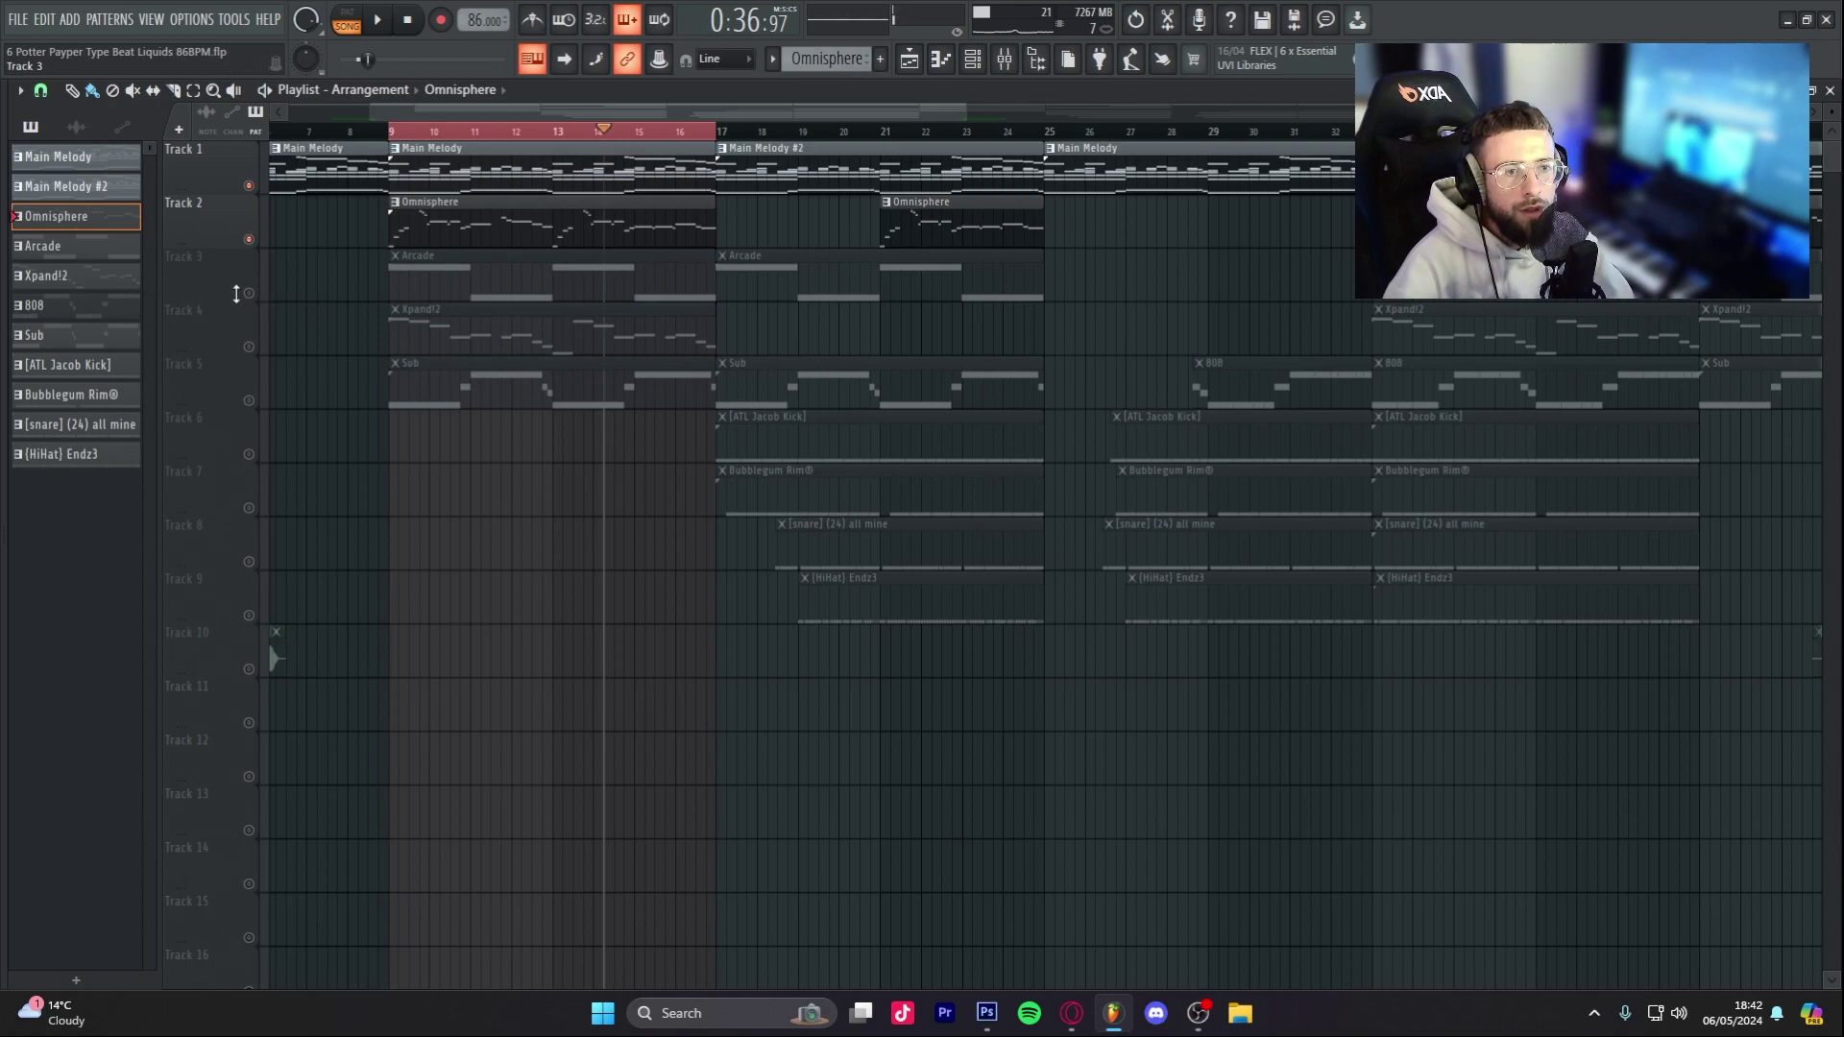
Step: Unmute the Arcade track and examine the notes of its pattern at bar 9
{"action": "left_click", "coordinate": [247, 292]}
{"action": "left_click", "coordinate": [399, 135]}
{"action": "double_click", "coordinate": [450, 279]}
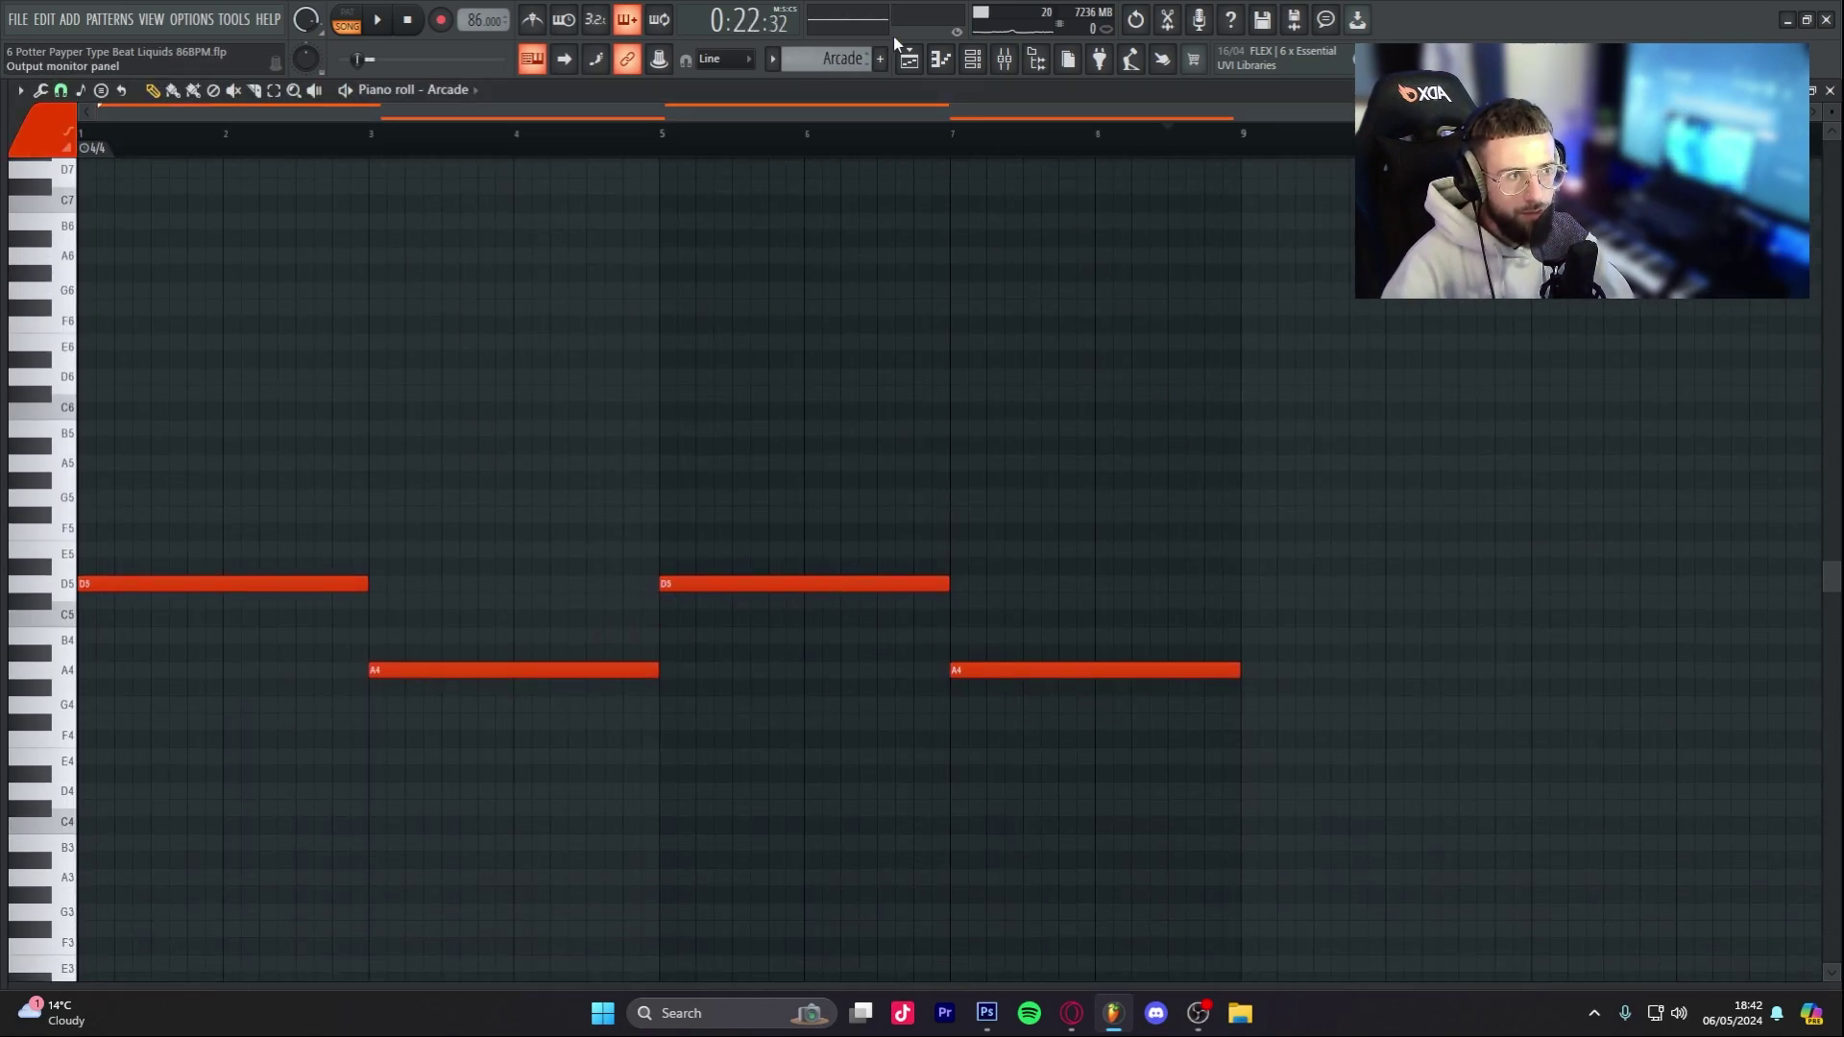
{"action": "left_click", "coordinate": [909, 62]}
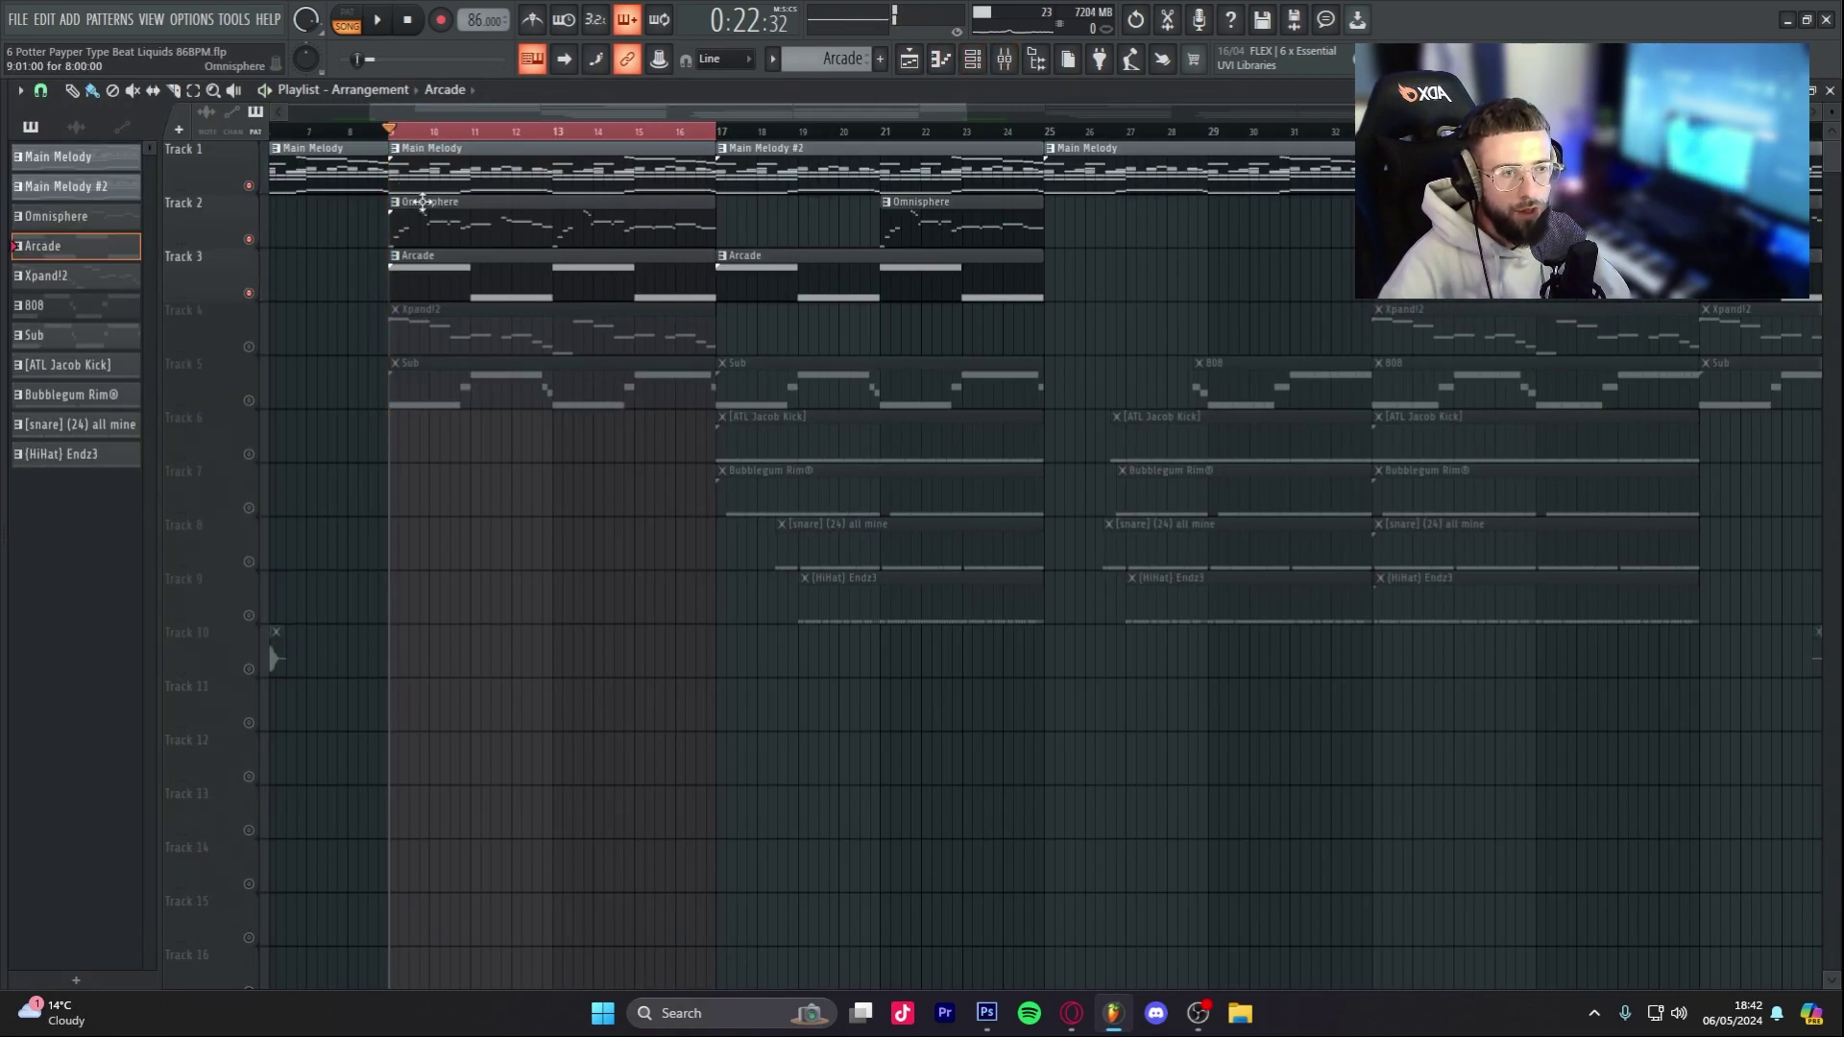
Step: Play the loop from bar 9 and adjust the volume of the third Melodies mixer track
{"action": "key", "text": "space"}
{"action": "key", "text": "F9"}
{"action": "key", "text": "Right"}
{"action": "left_click_drag", "start_coordinate": [217, 737], "coordinate": [217, 741]}
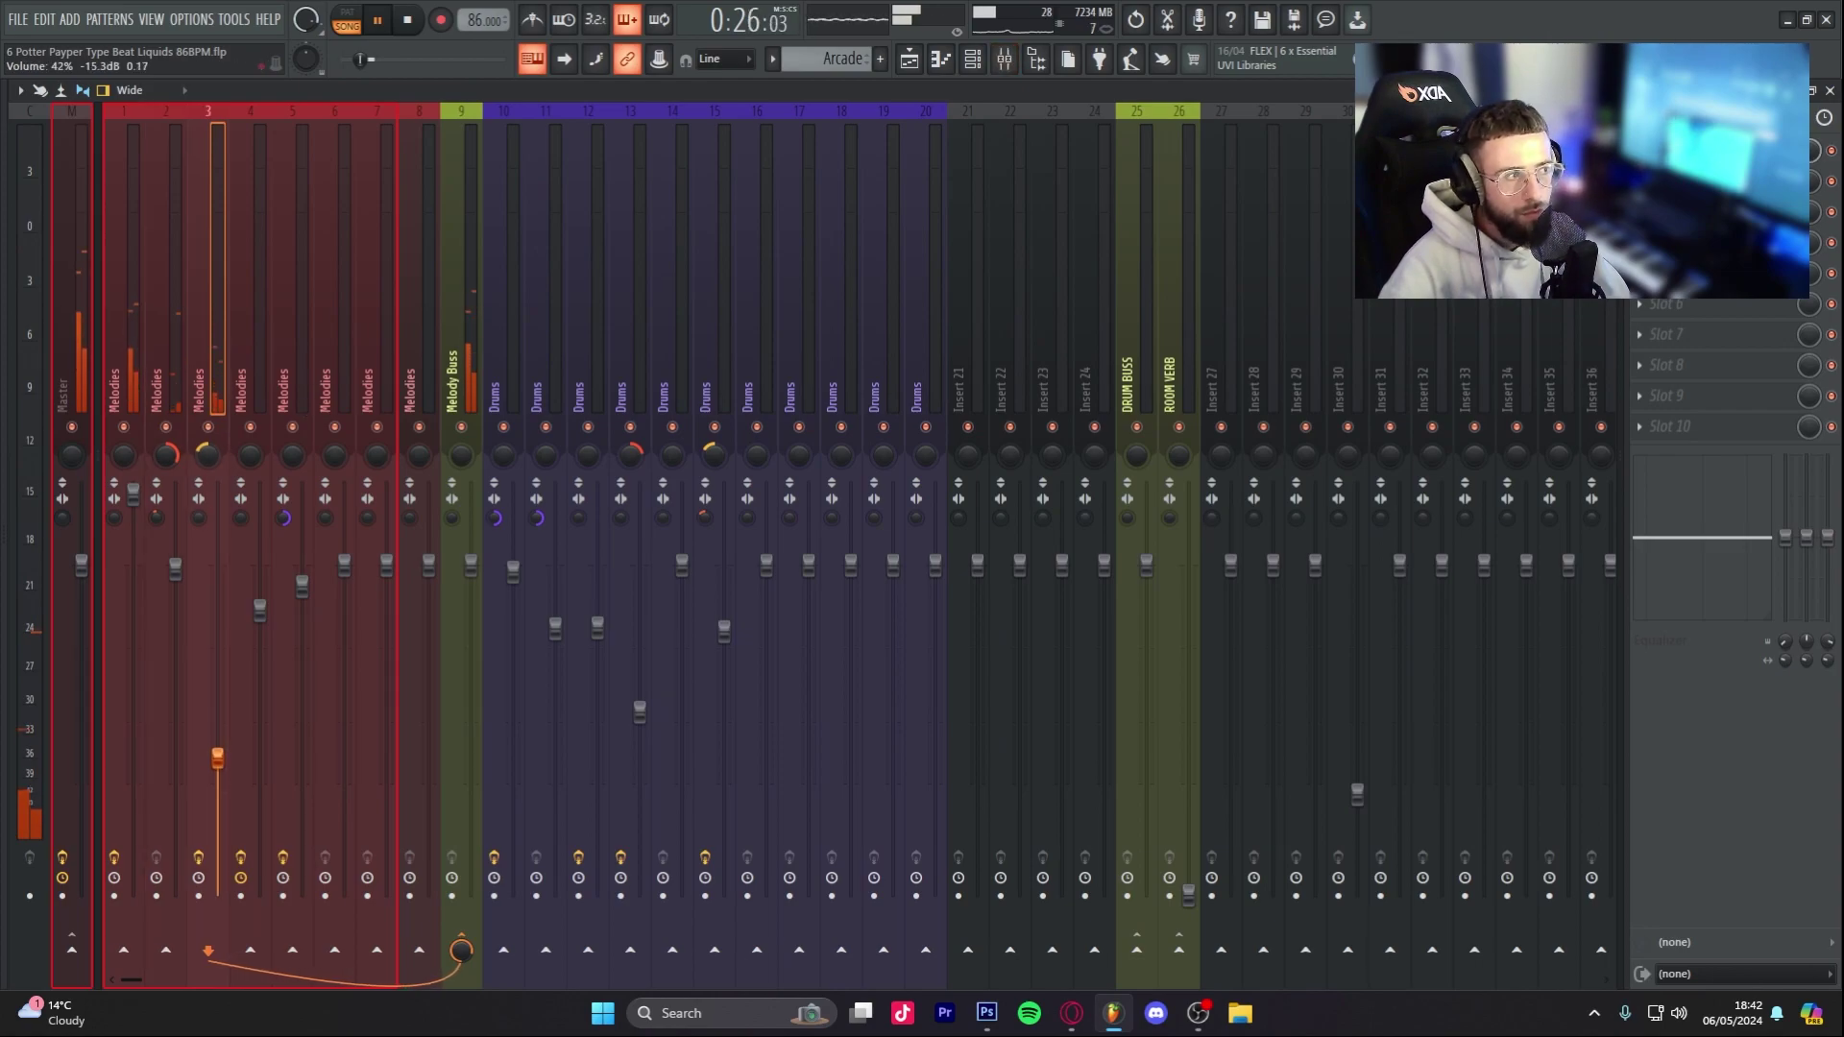
Step: Load FabFilter Pro-Q 3 on the third Melodies mixer track
{"action": "left_click", "coordinate": [1690, 180]}
{"action": "left_click", "coordinate": [82, 25]}
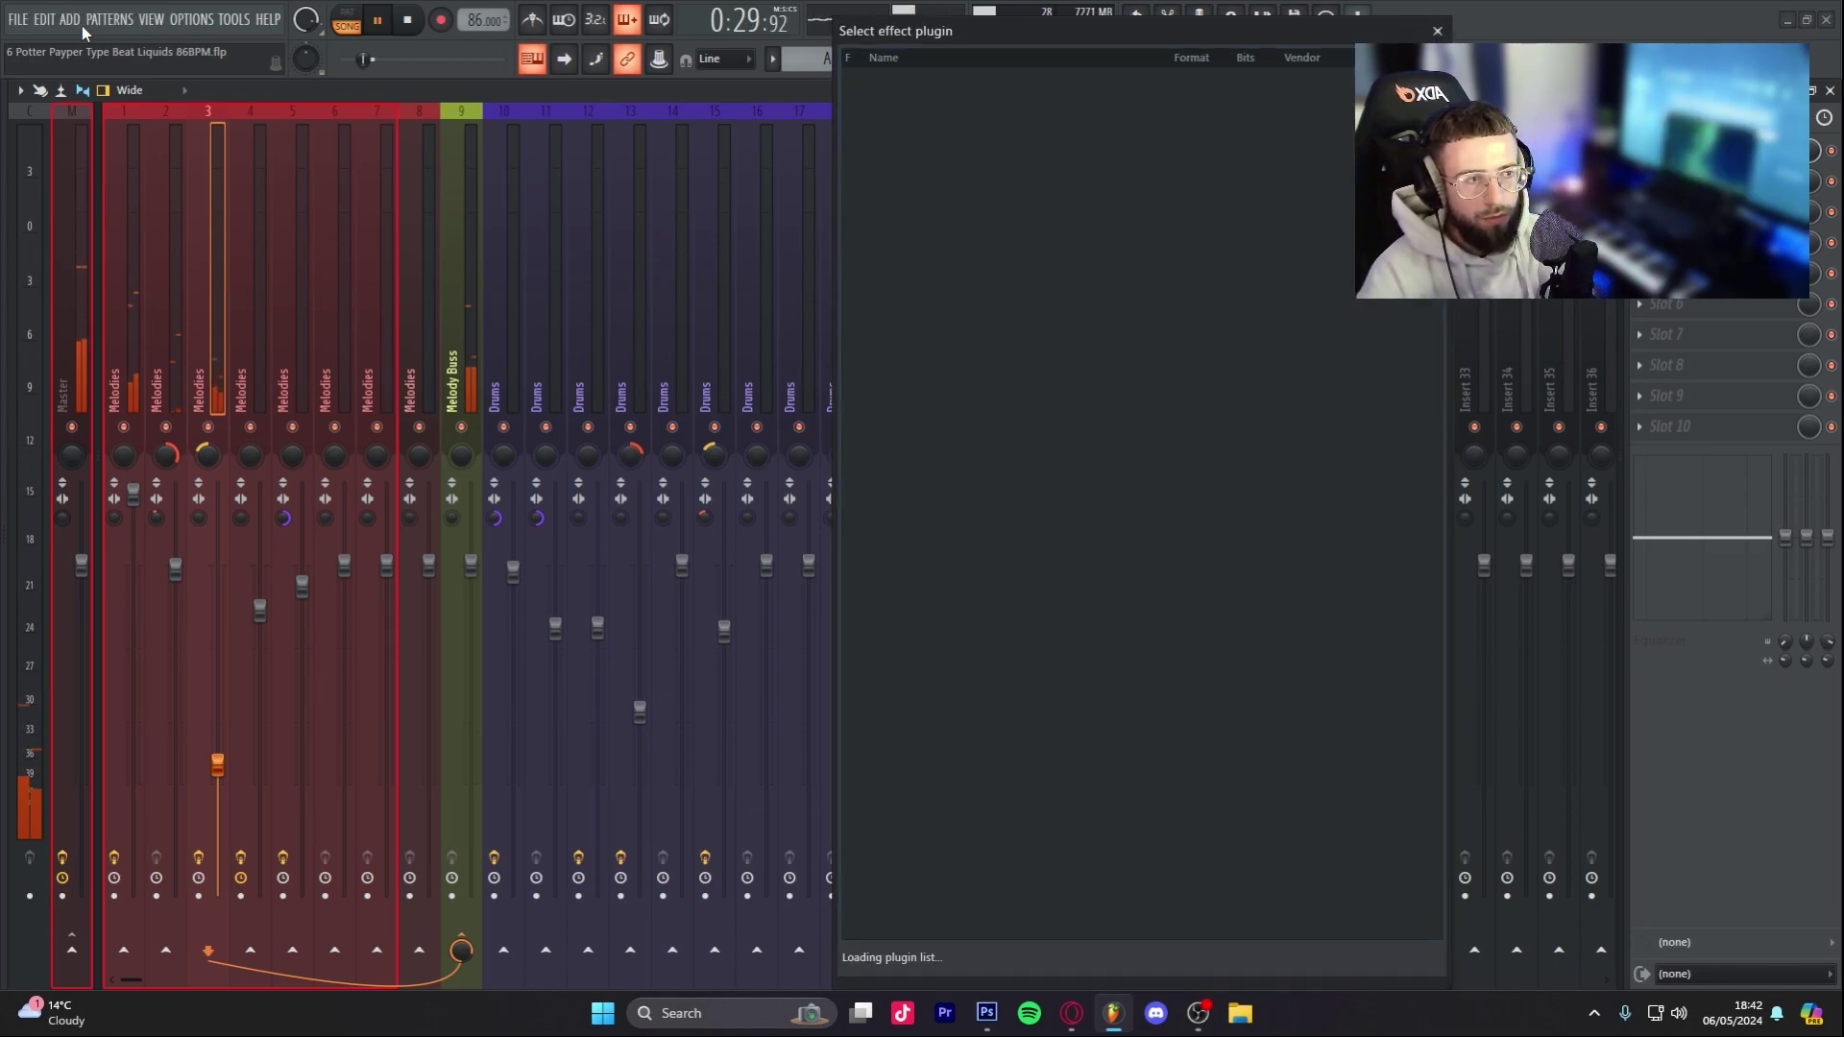
{"action": "type", "text": "pro"}
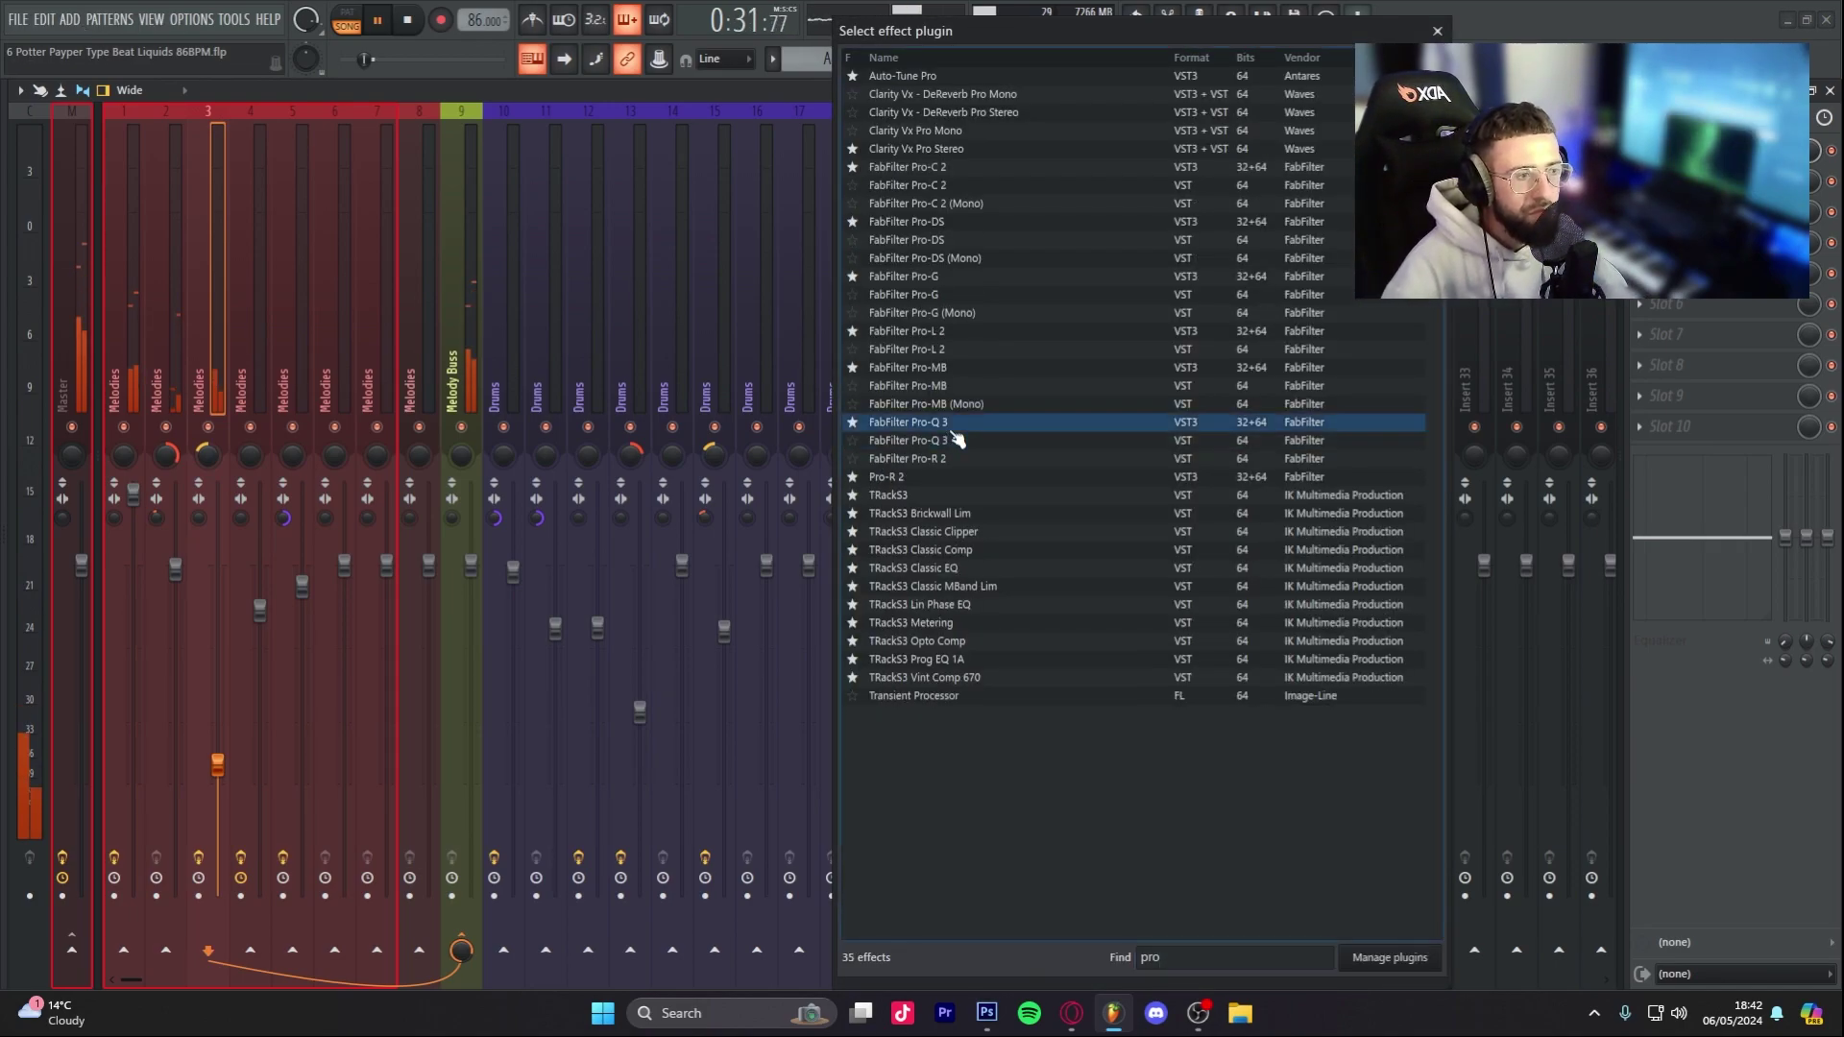
{"action": "double_click", "coordinate": [943, 423]}
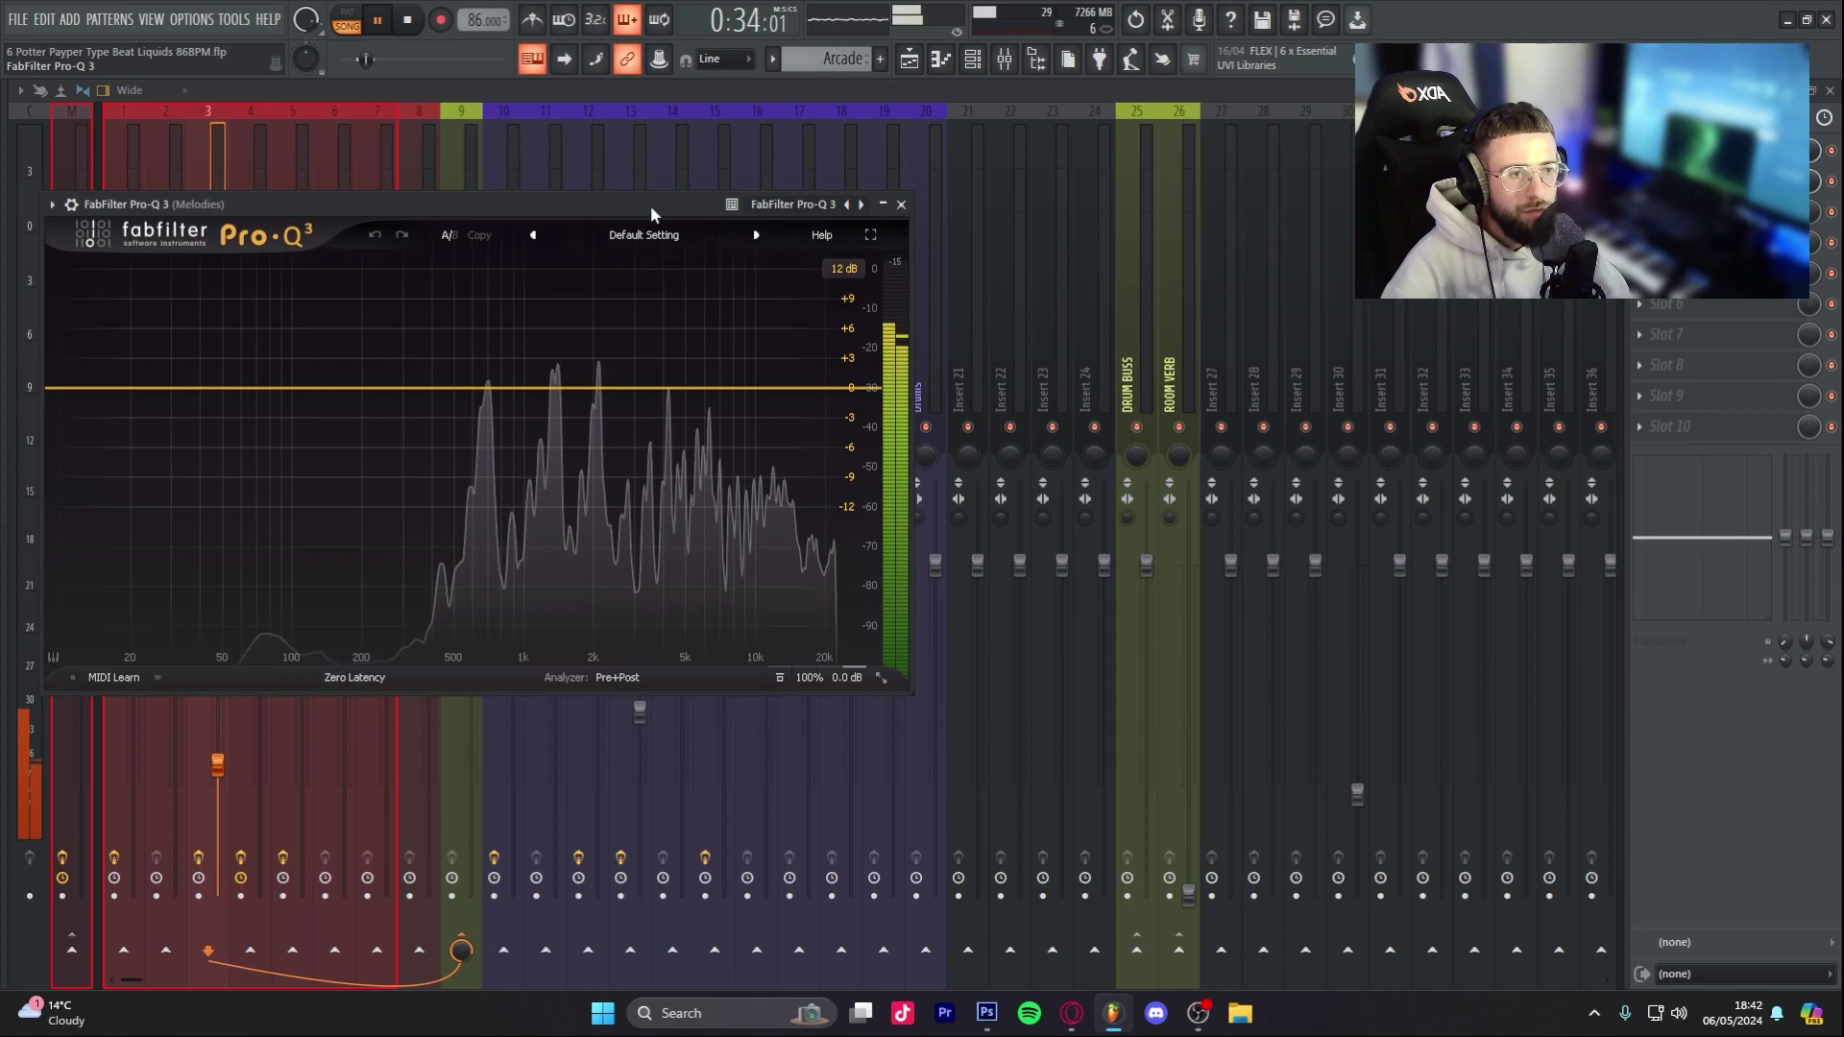
{"action": "left_click_drag", "start_coordinate": [593, 206], "coordinate": [869, 231]}
Step: Add a low-cut band in the third Melodies track's Pro-Q 3, raise its frequency and close the equaliser
{"action": "left_click", "coordinate": [370, 413]}
{"action": "left_click_drag", "start_coordinate": [370, 413], "coordinate": [675, 407]}
{"action": "left_click", "coordinate": [1173, 224]}
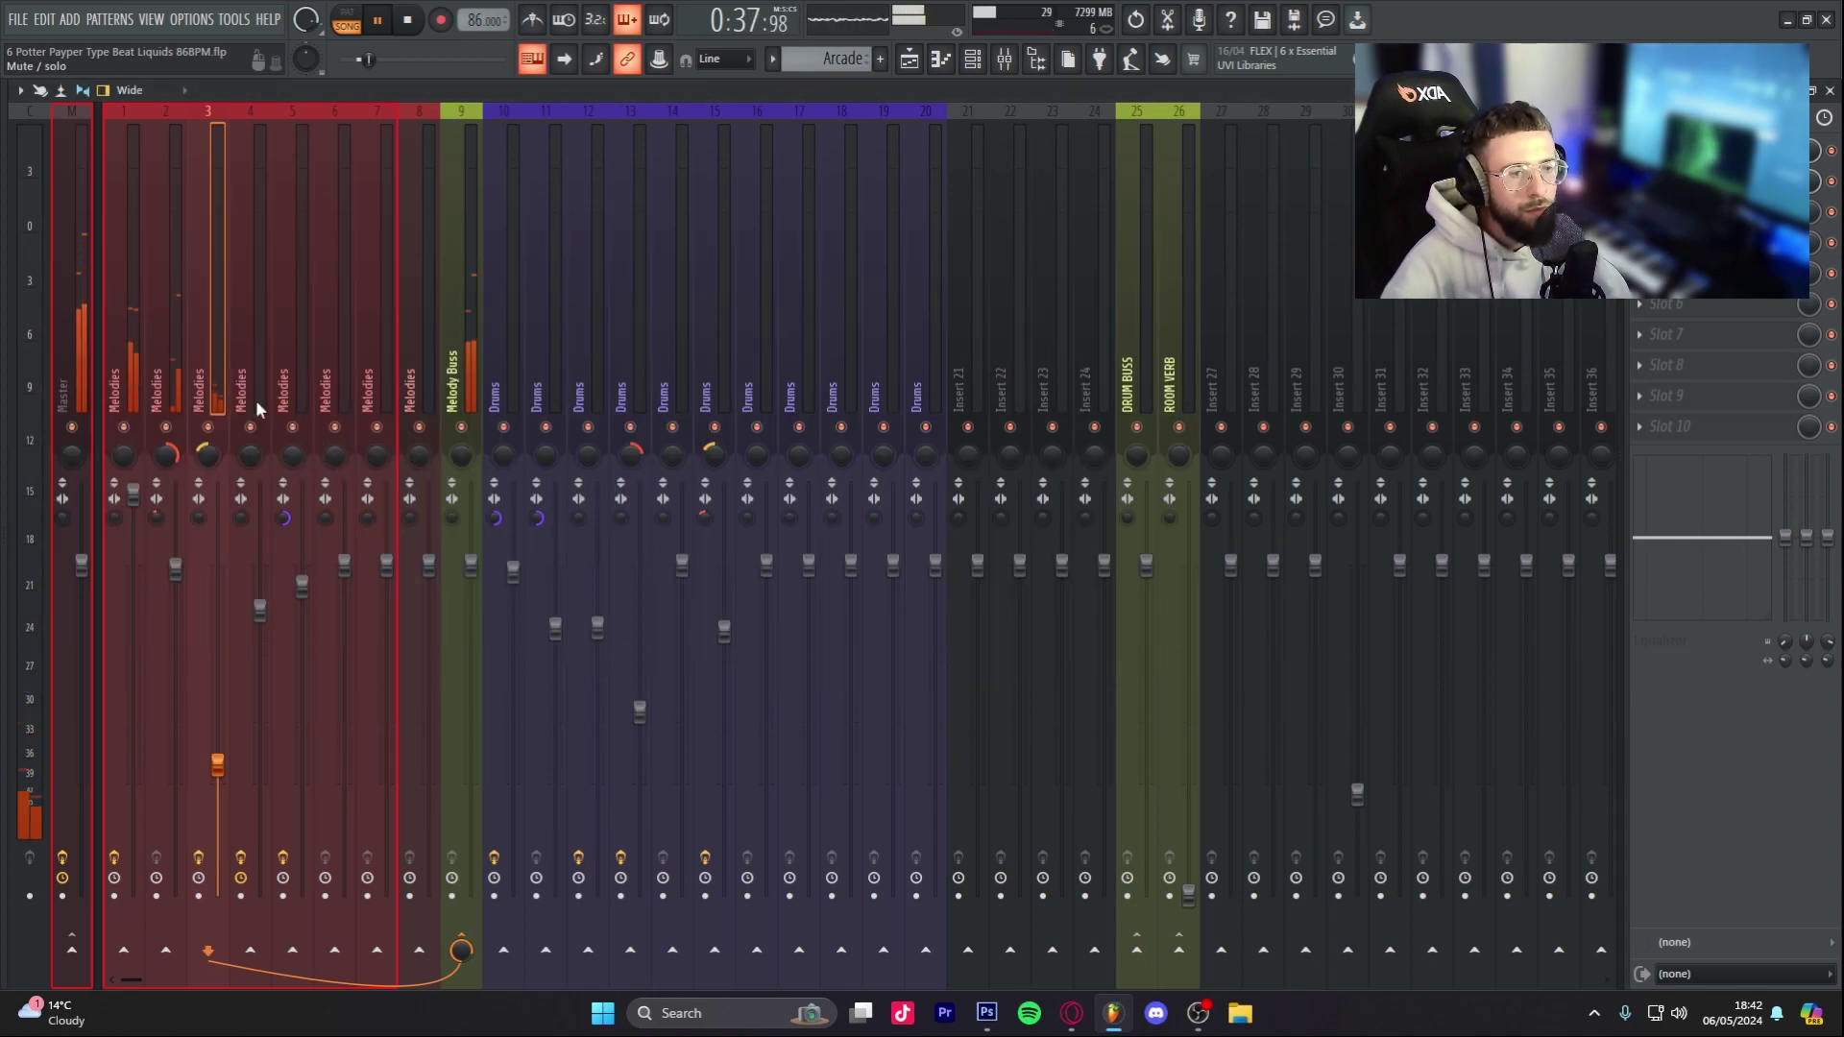
Step: Lower the volume of the second Melodies mixer track, and return to the playlist with playback stopped
{"action": "left_click_drag", "start_coordinate": [175, 569], "coordinate": [175, 601]}
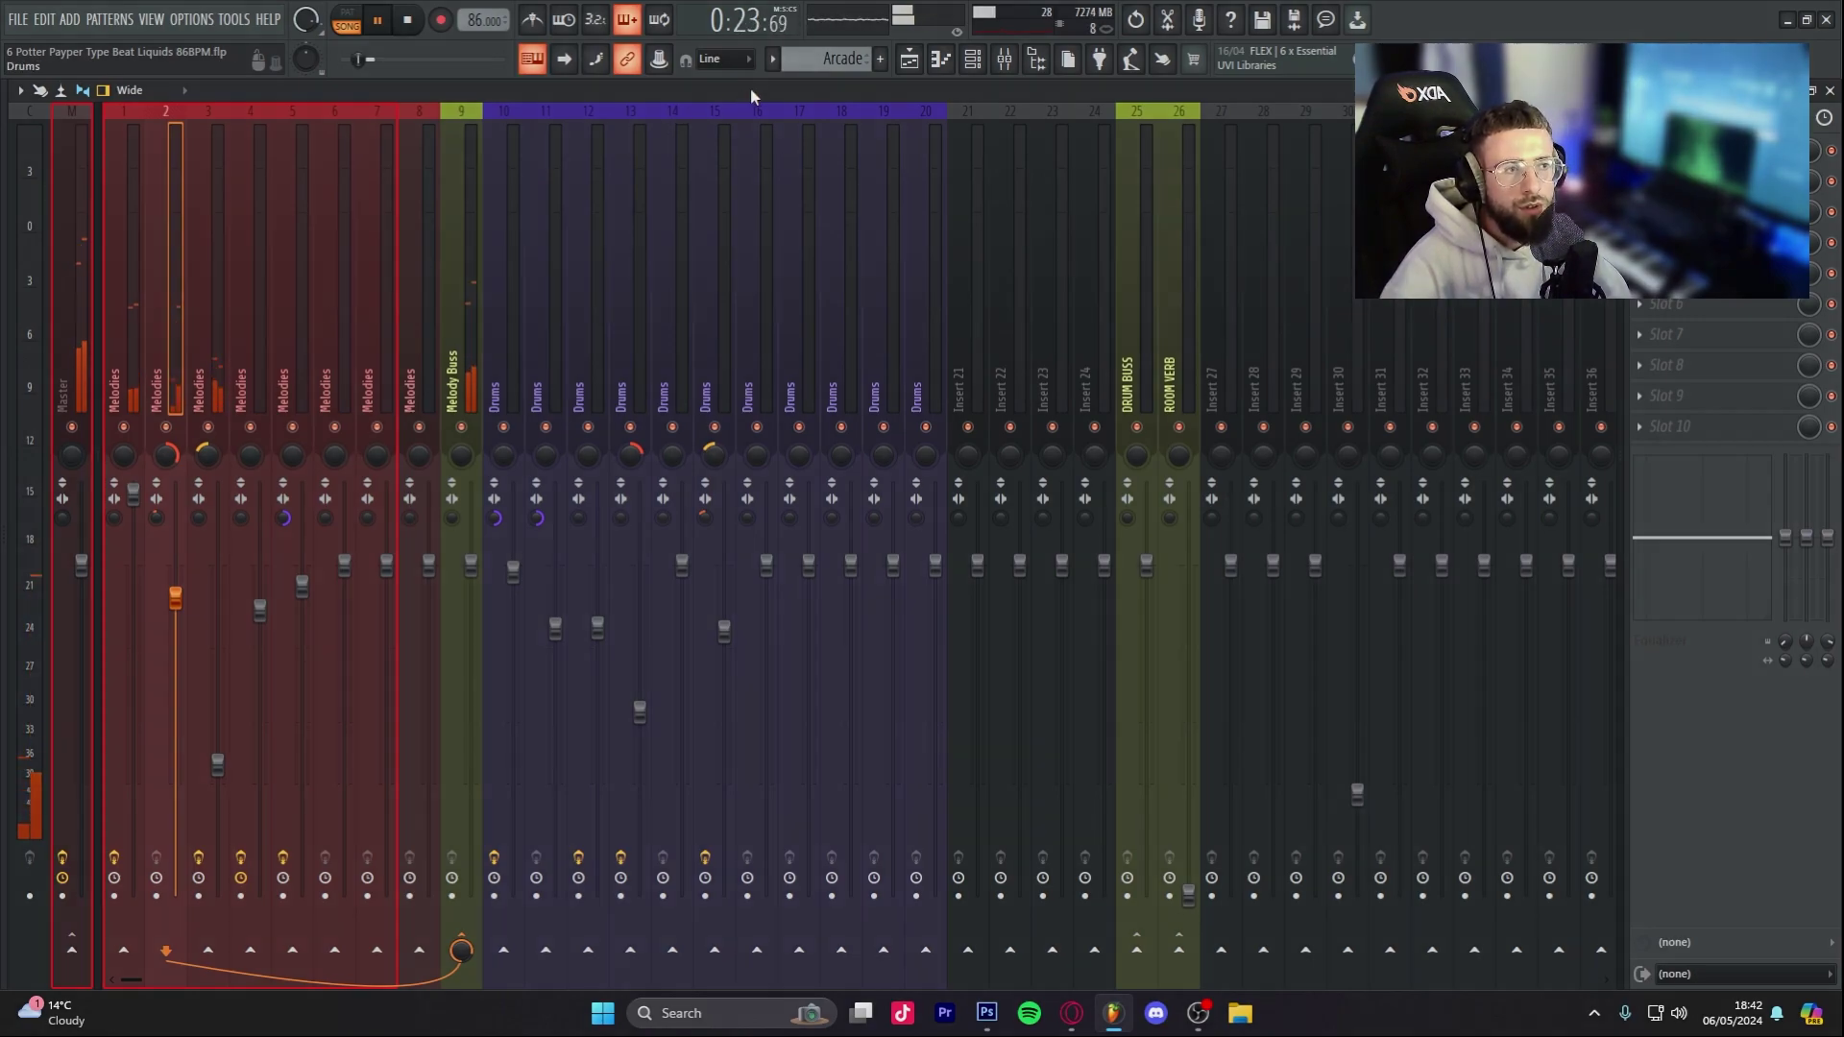
{"action": "key", "text": "F5"}
{"action": "key", "text": "space"}
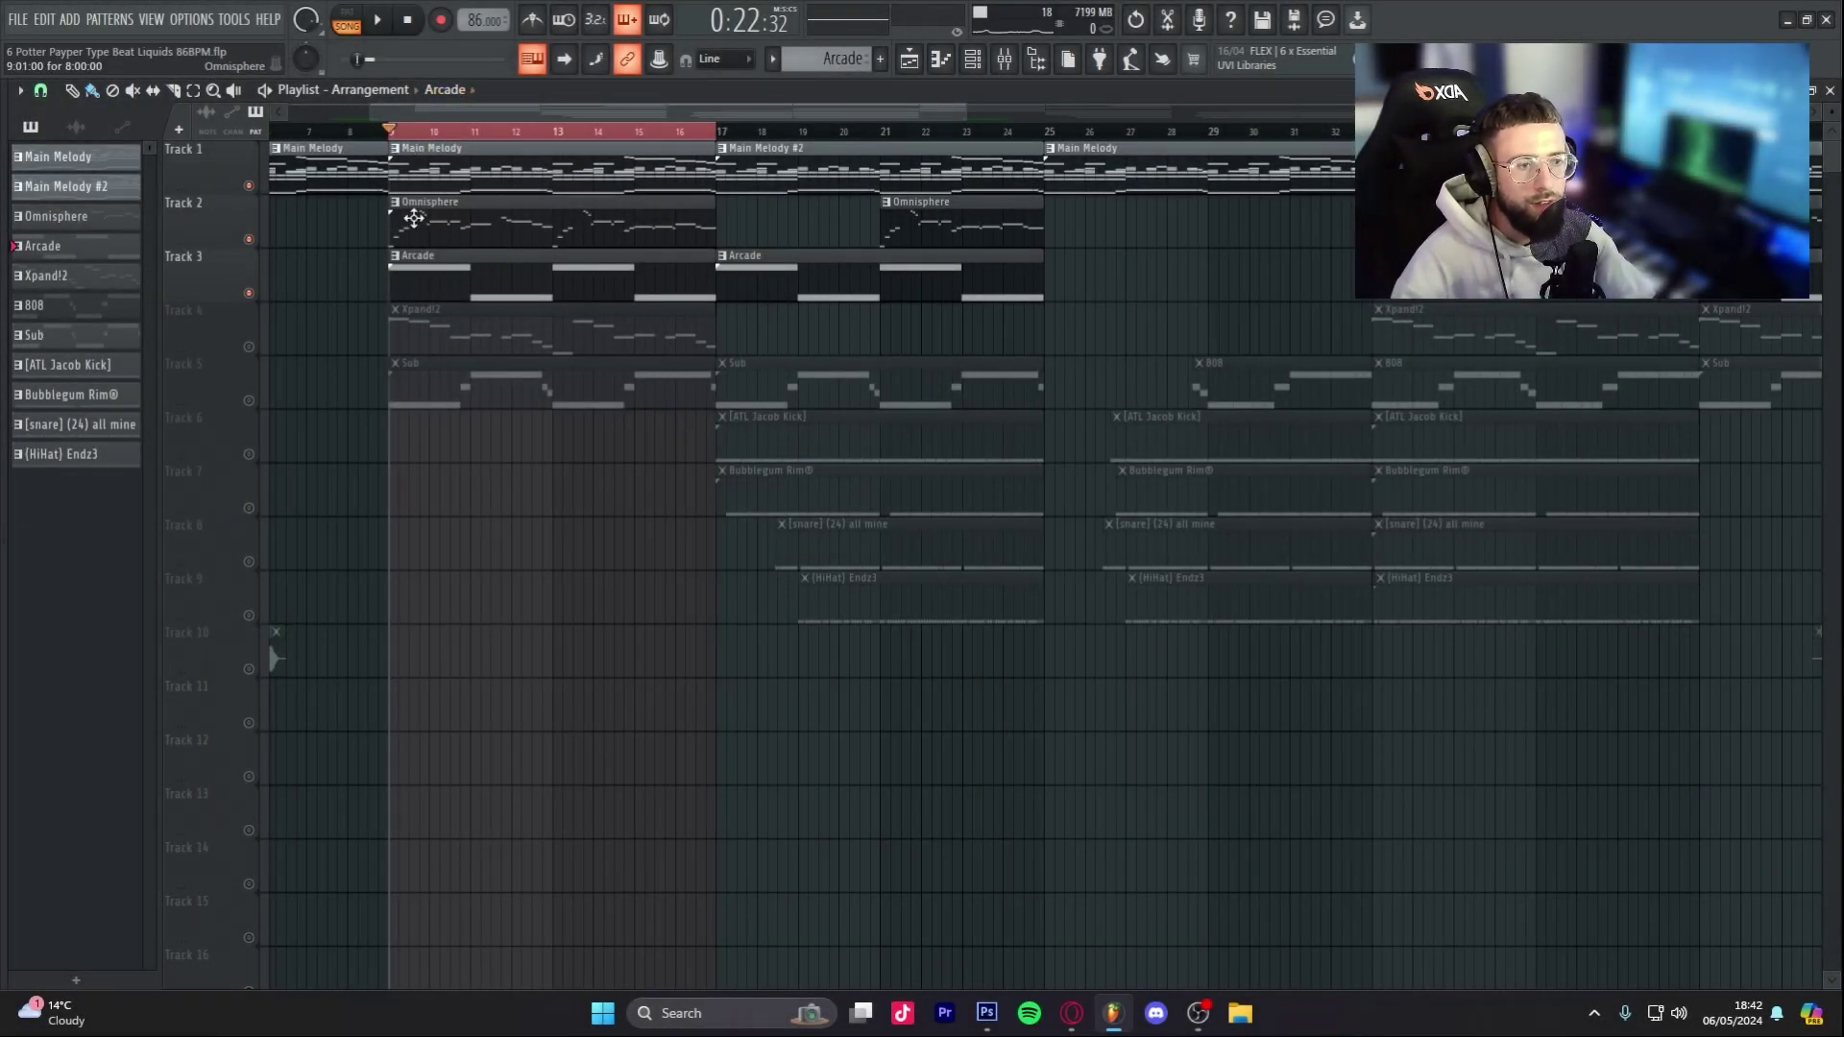
Step: Unmute the Xpand!2 track, and examine and play its pattern in the piano roll
{"action": "left_click", "coordinate": [249, 348]}
{"action": "key", "text": "F6"}
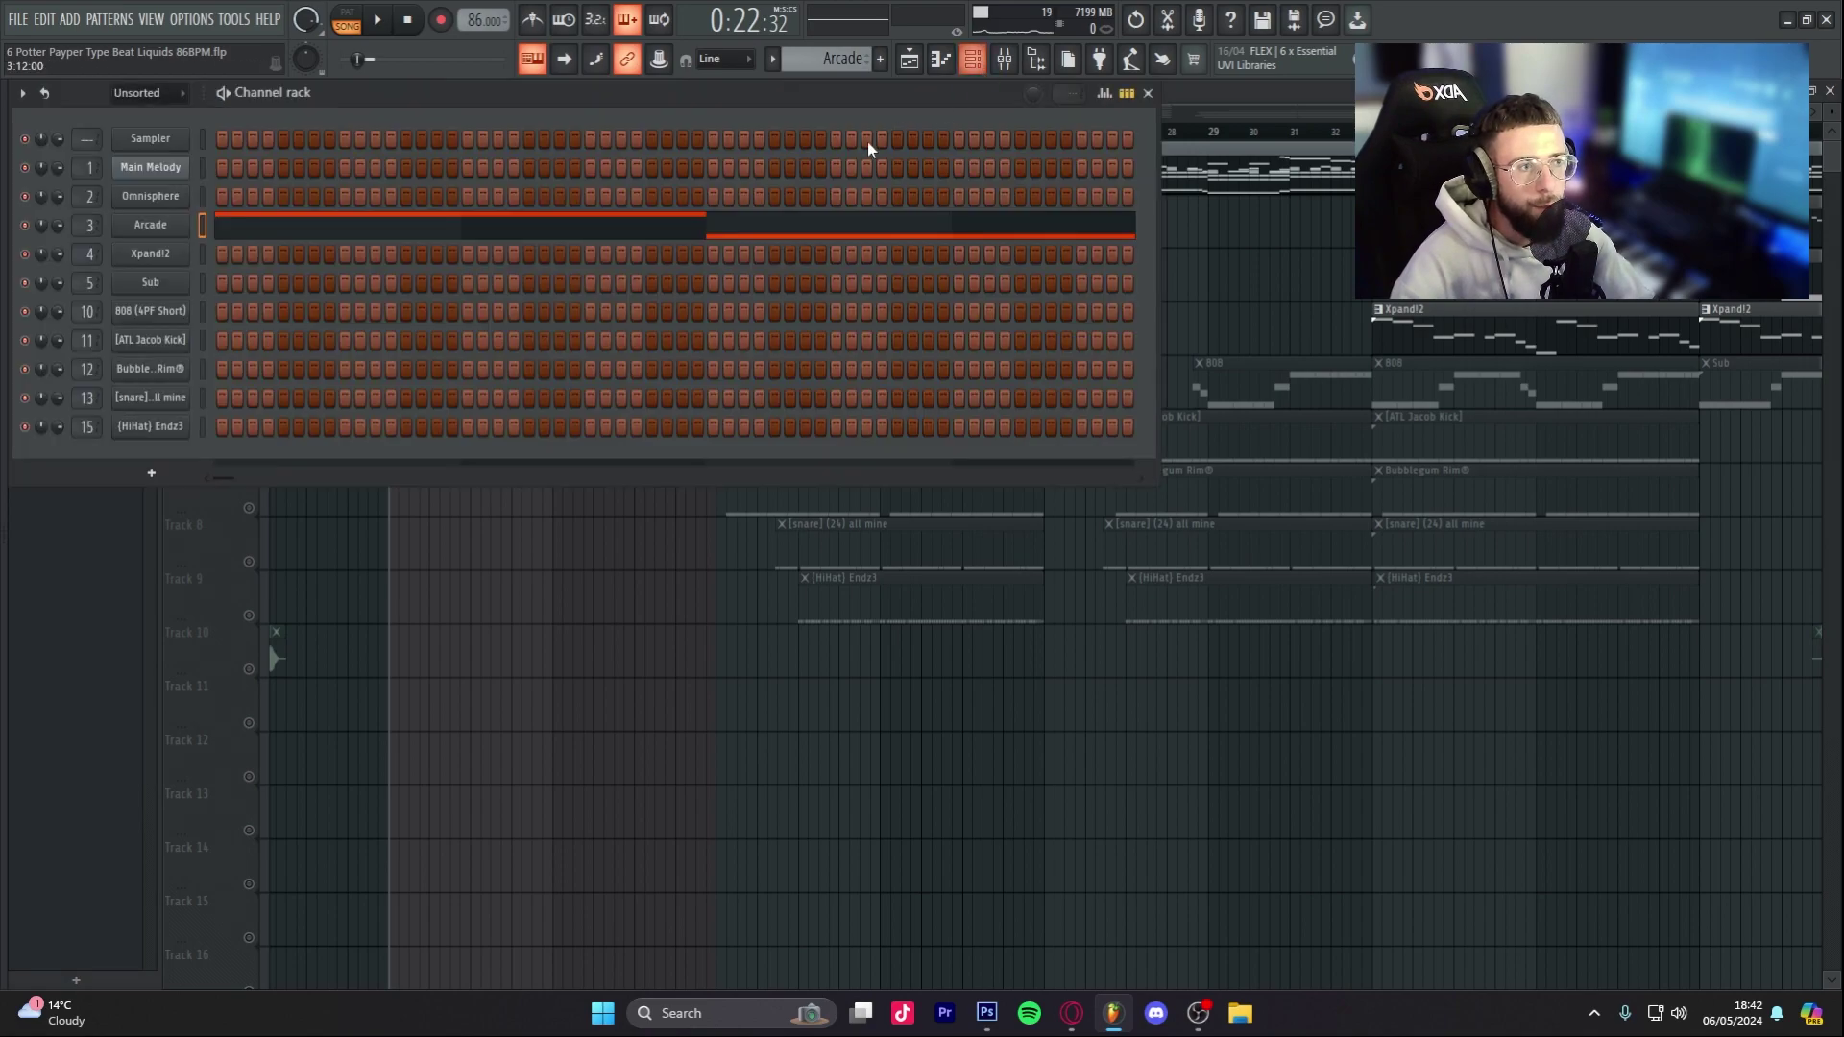
{"action": "left_click", "coordinate": [212, 264]}
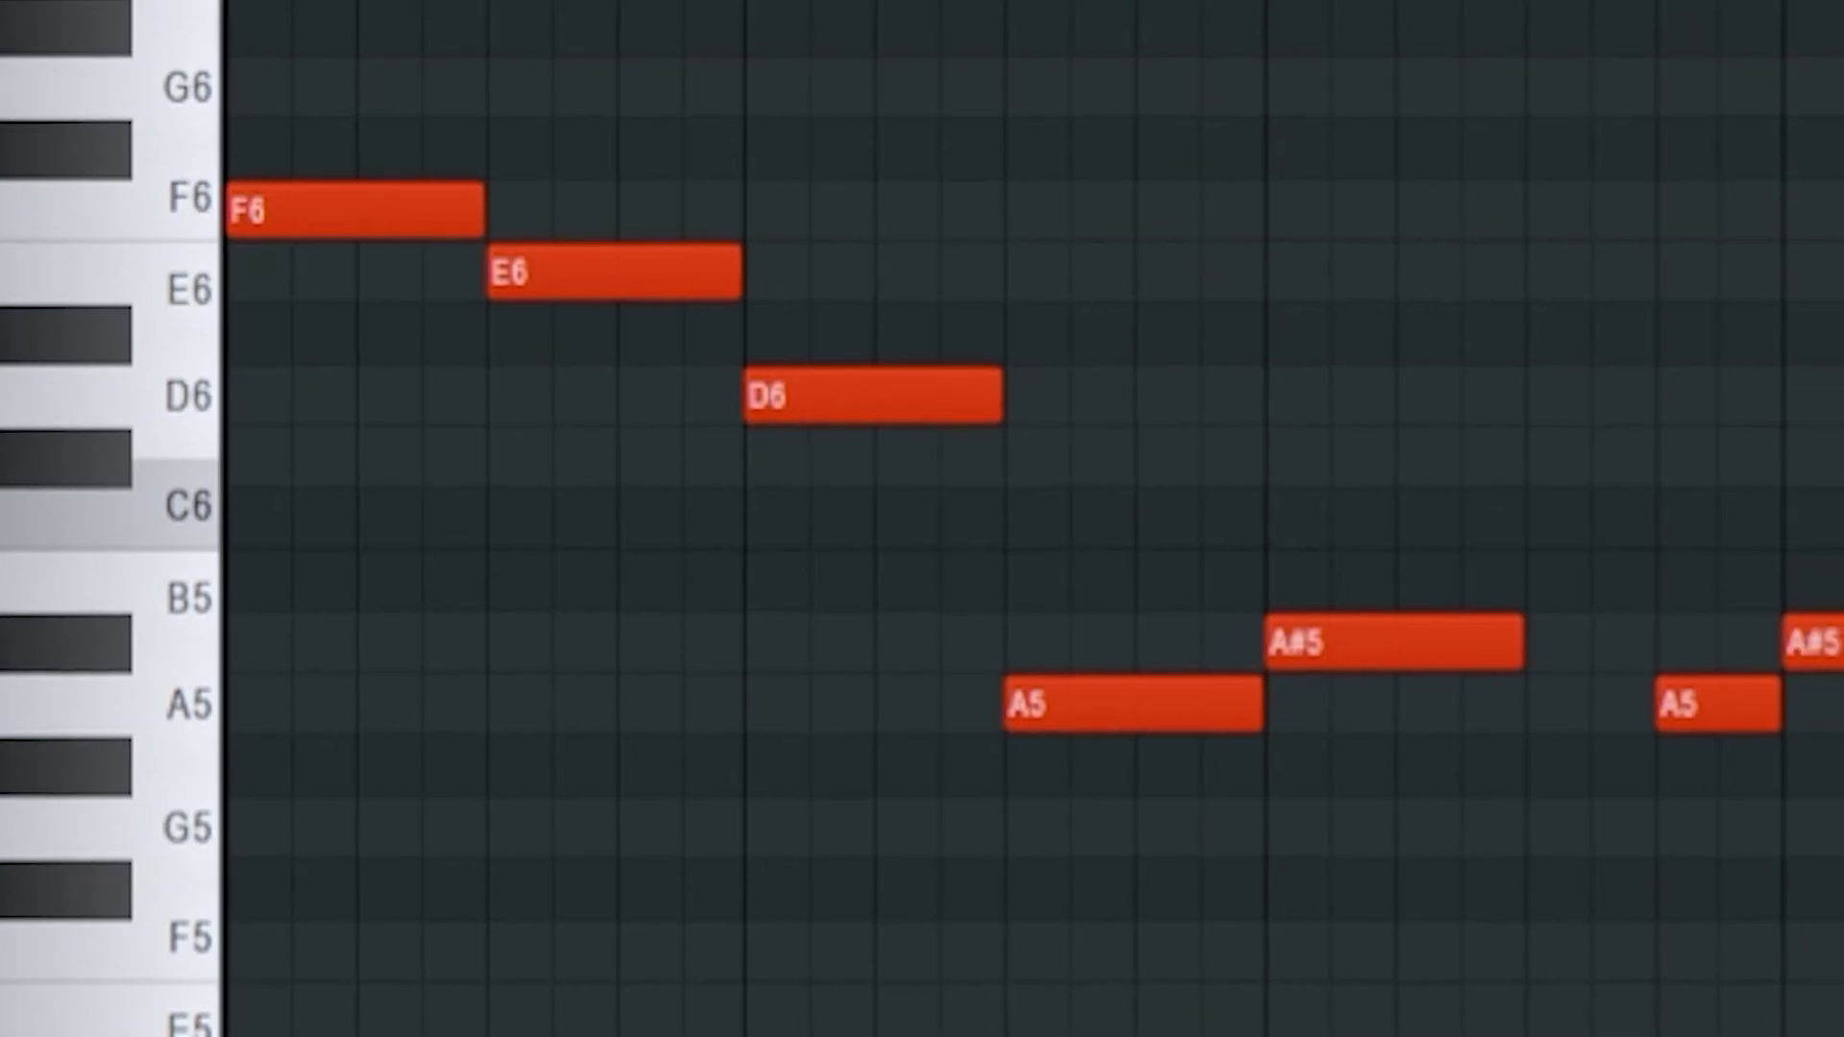
{"action": "key", "text": "space"}
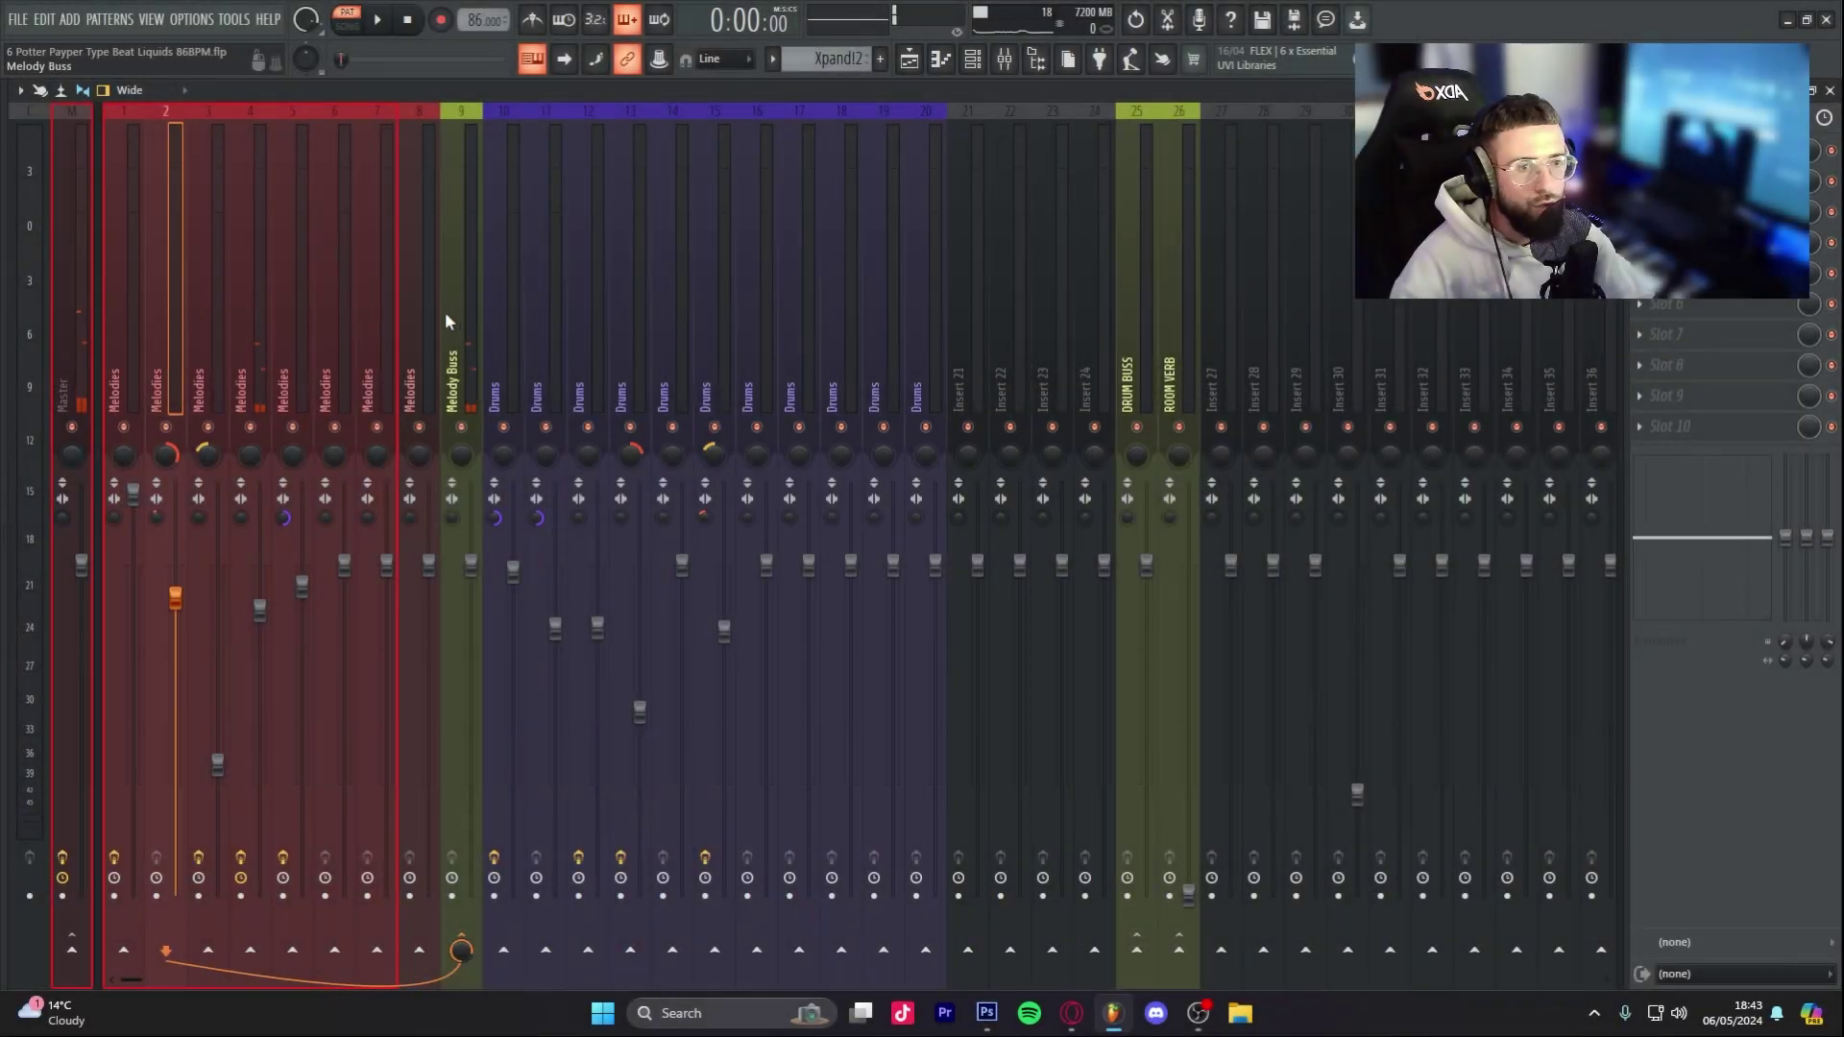
Step: Load FabFilter Pro-Q 3 on the fourth Melodies mixer track
{"action": "left_click", "coordinate": [240, 355]}
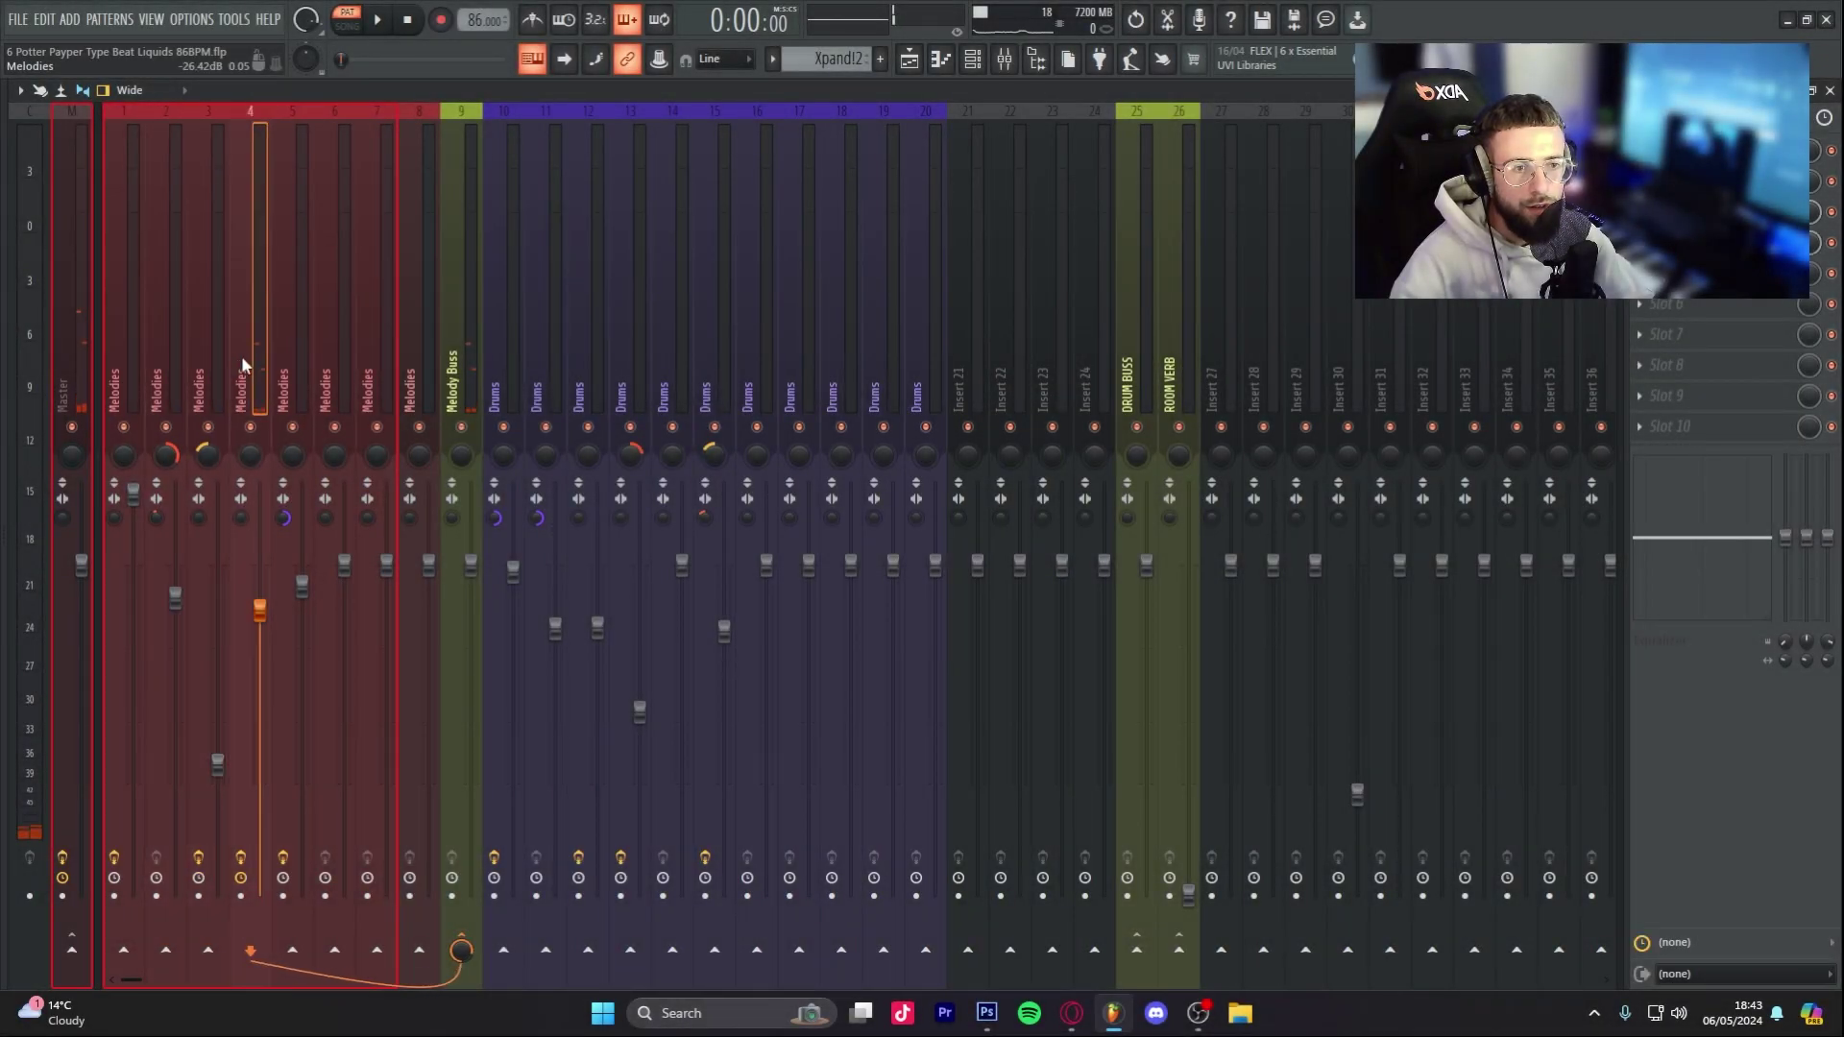
{"action": "left_click", "coordinate": [1710, 181]}
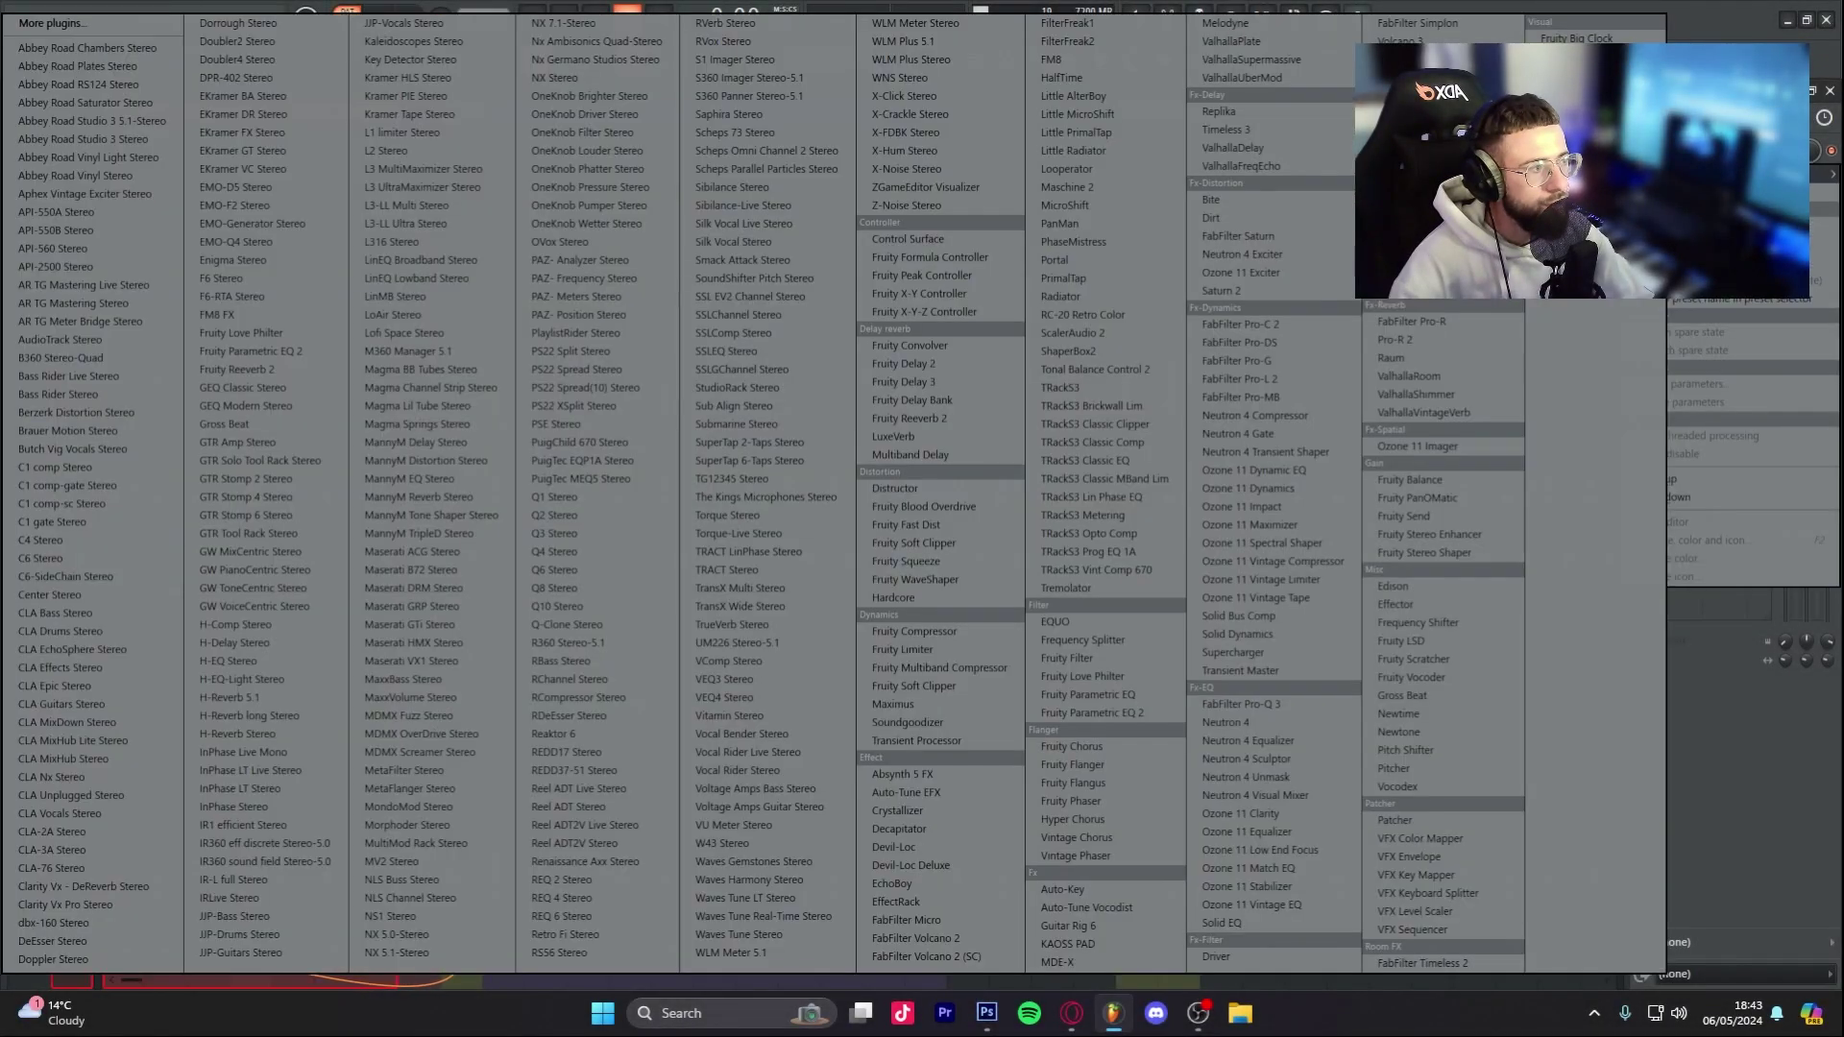
{"action": "left_click", "coordinate": [109, 19]}
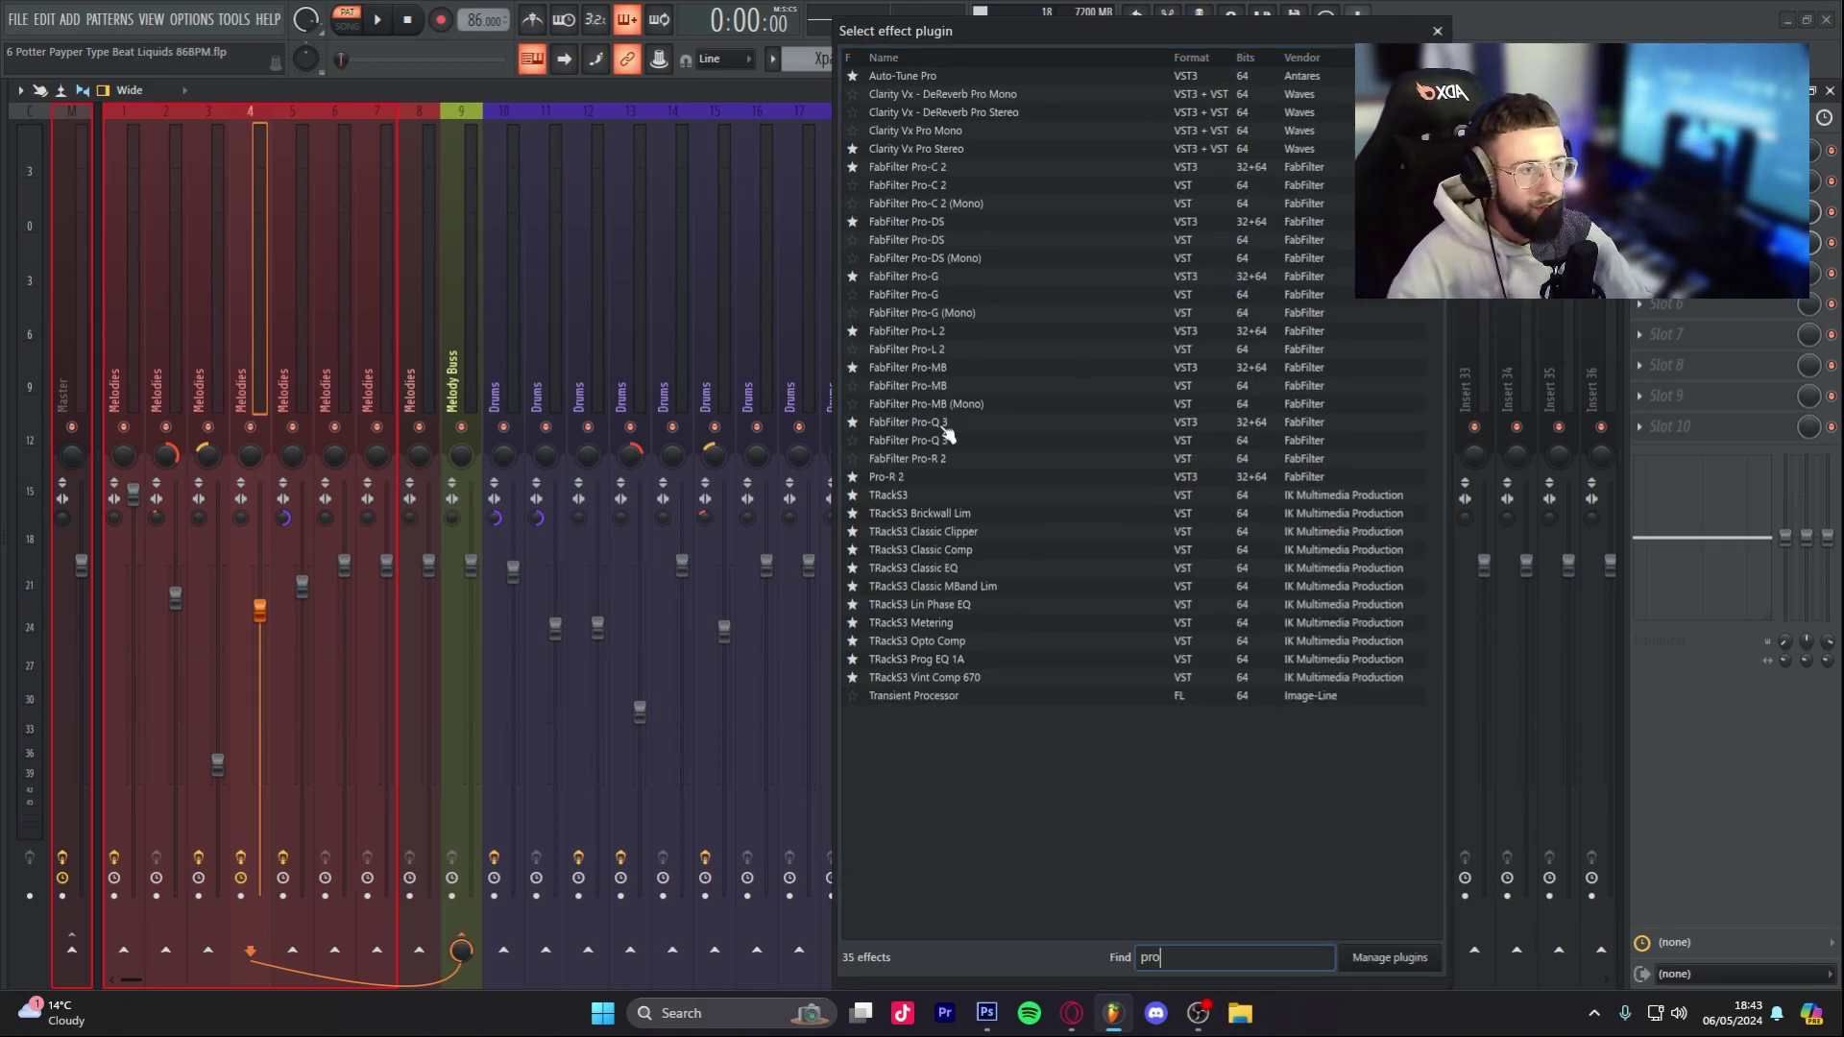
{"action": "double_click", "coordinate": [942, 423]}
Step: Add a low-cut band in Pro-Q 3 and raise its frequency to just above 500 Hz while the pattern plays
{"action": "left_click", "coordinate": [160, 412]}
{"action": "right_click", "coordinate": [161, 414]}
{"action": "left_click", "coordinate": [221, 597]}
{"action": "left_click_drag", "start_coordinate": [106, 411], "coordinate": [263, 412]}
{"action": "key", "text": "space"}
{"action": "left_click_drag", "start_coordinate": [217, 620], "coordinate": [272, 568]}
Step: Add a high-cut band at 11560 Hz in Pro-Q 3 and close the equaliser
{"action": "left_click", "coordinate": [893, 413]}
{"action": "left_click_drag", "start_coordinate": [594, 619], "coordinate": [571, 580]}
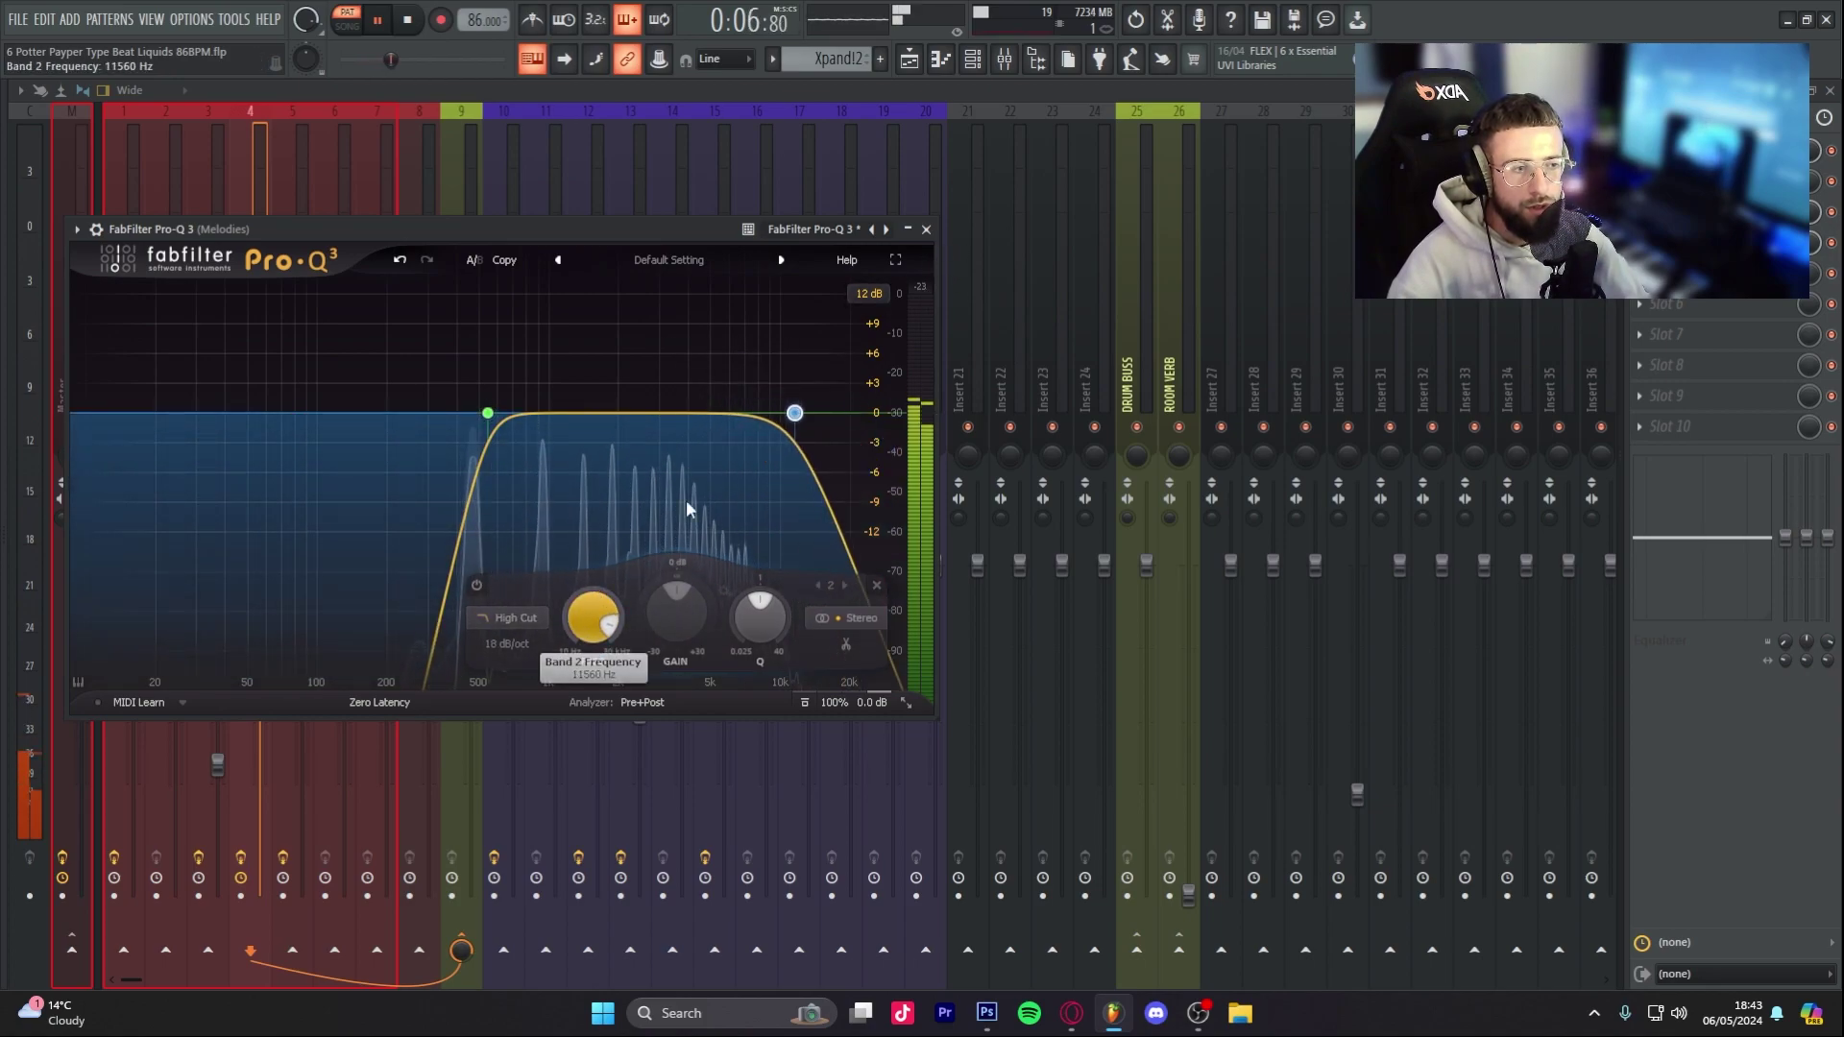
{"action": "left_click", "coordinate": [927, 230]}
Step: Examine the PanMan and ValhallaVintageVerb settings on the fourth Melodies mixer track
{"action": "left_click", "coordinate": [1695, 181]}
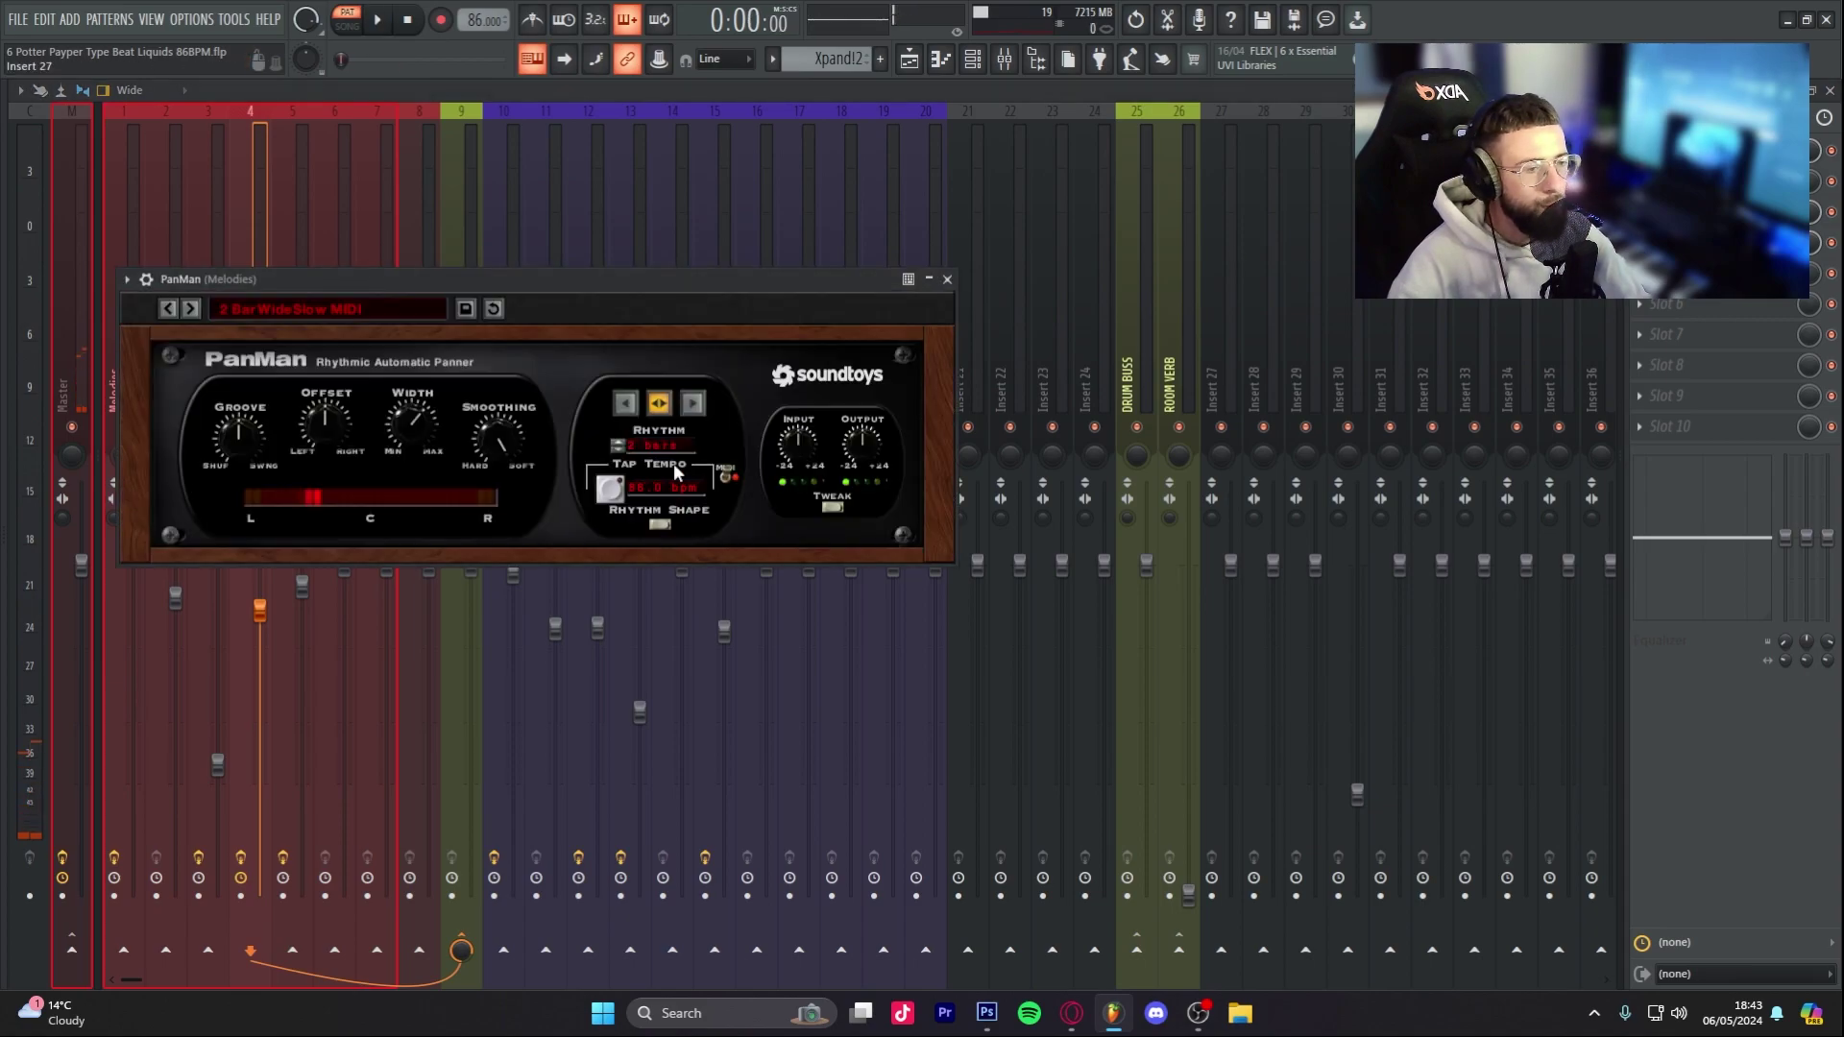
{"action": "left_click_drag", "start_coordinate": [516, 290], "coordinate": [683, 321]}
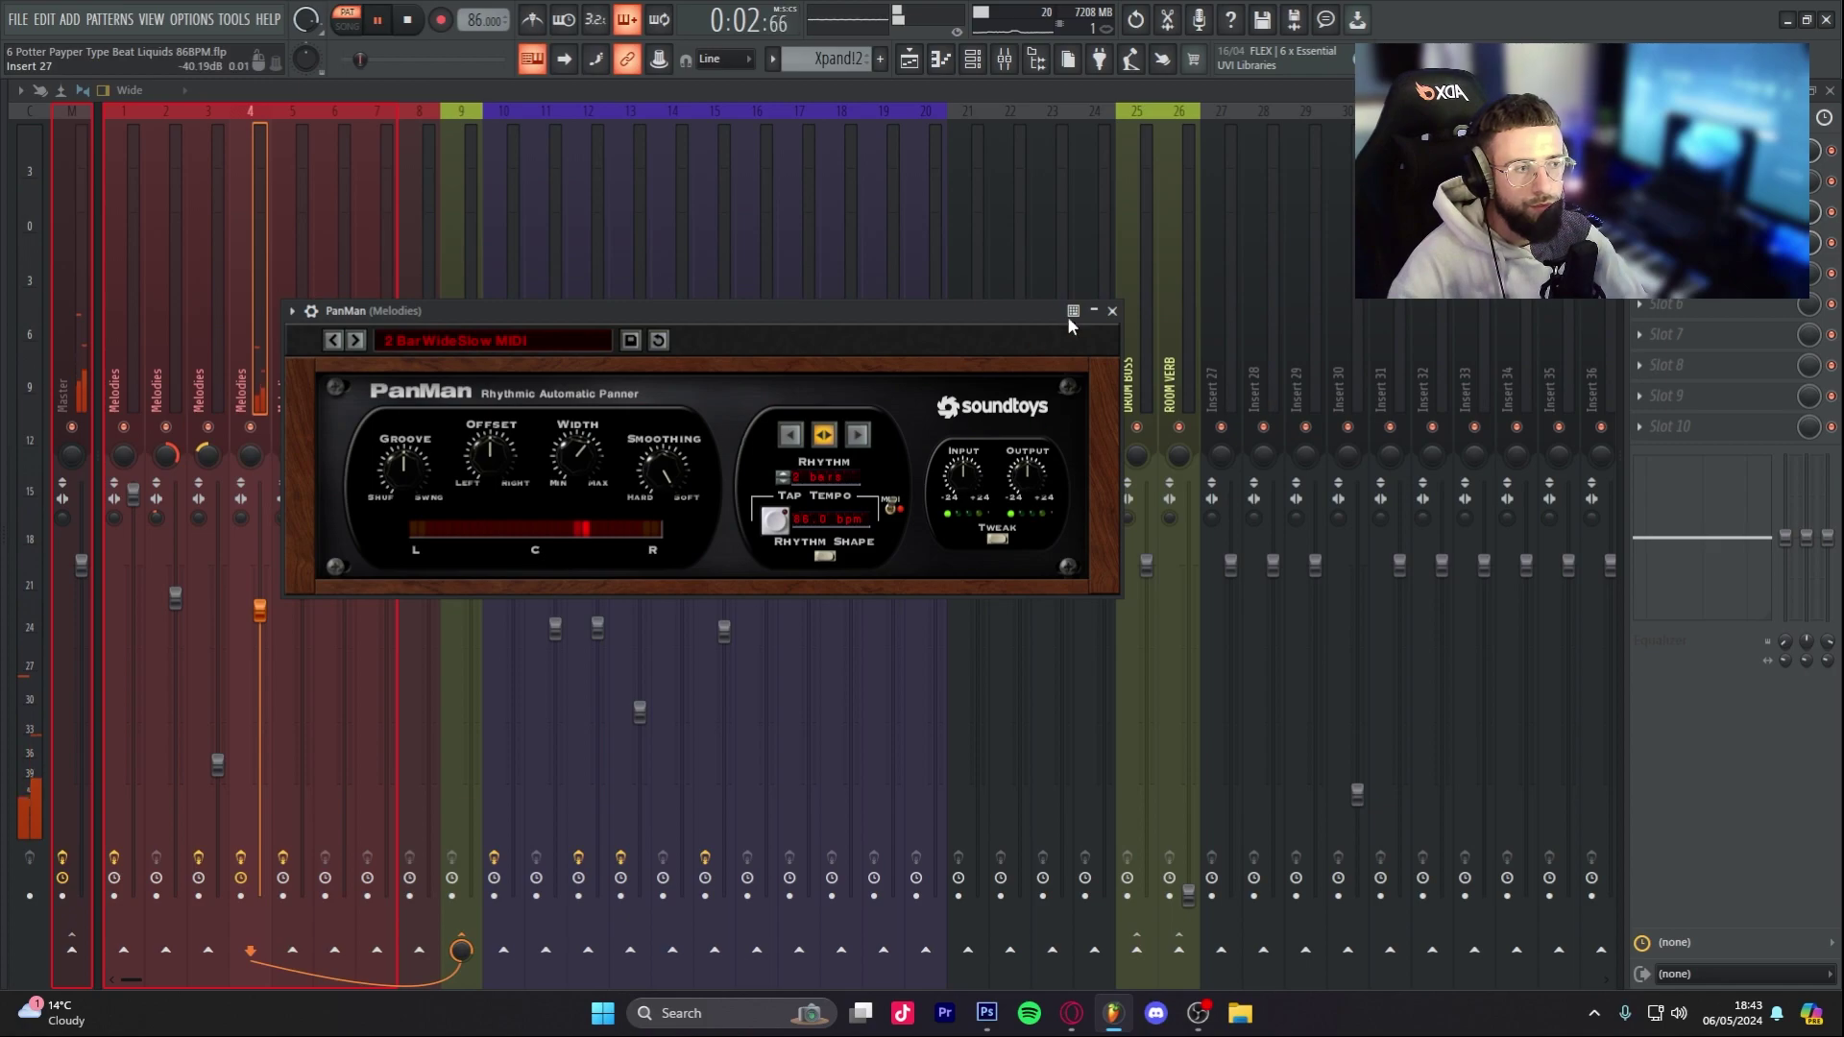
{"action": "left_click", "coordinate": [1112, 310]}
{"action": "left_click", "coordinate": [1690, 242]}
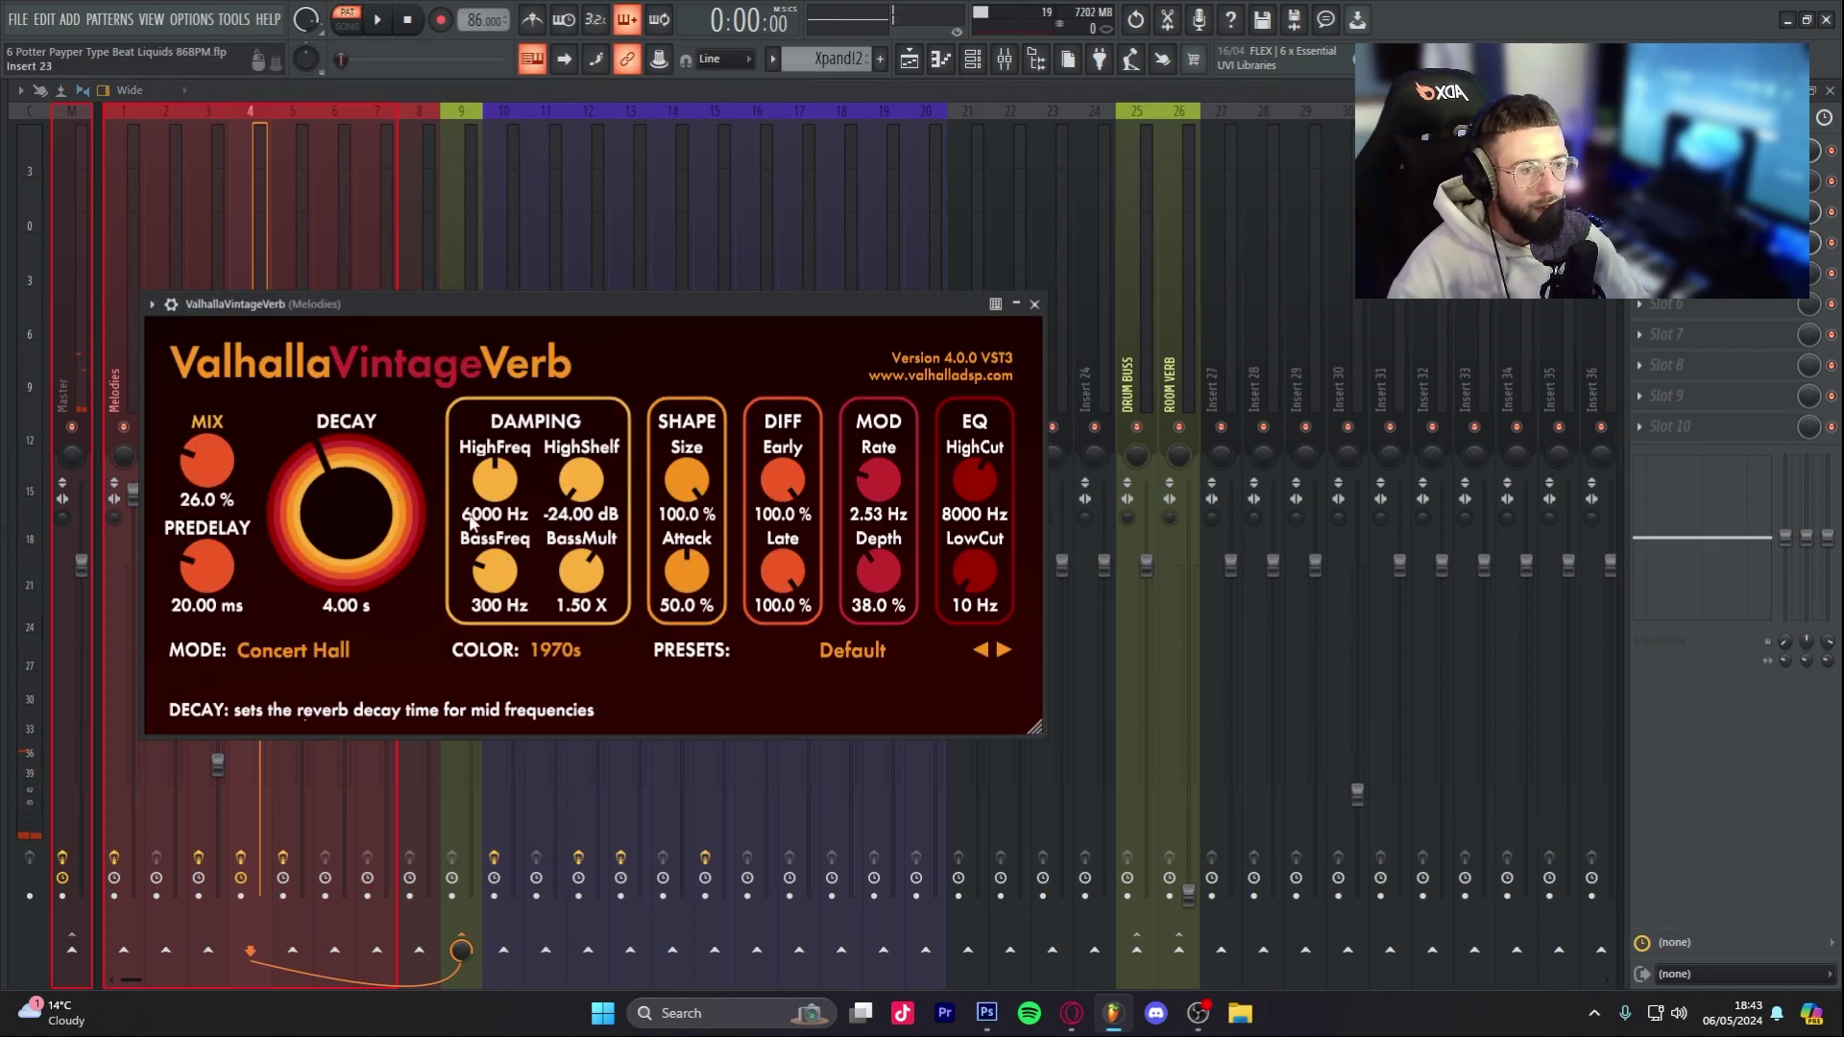
{"action": "left_click", "coordinate": [1034, 305]}
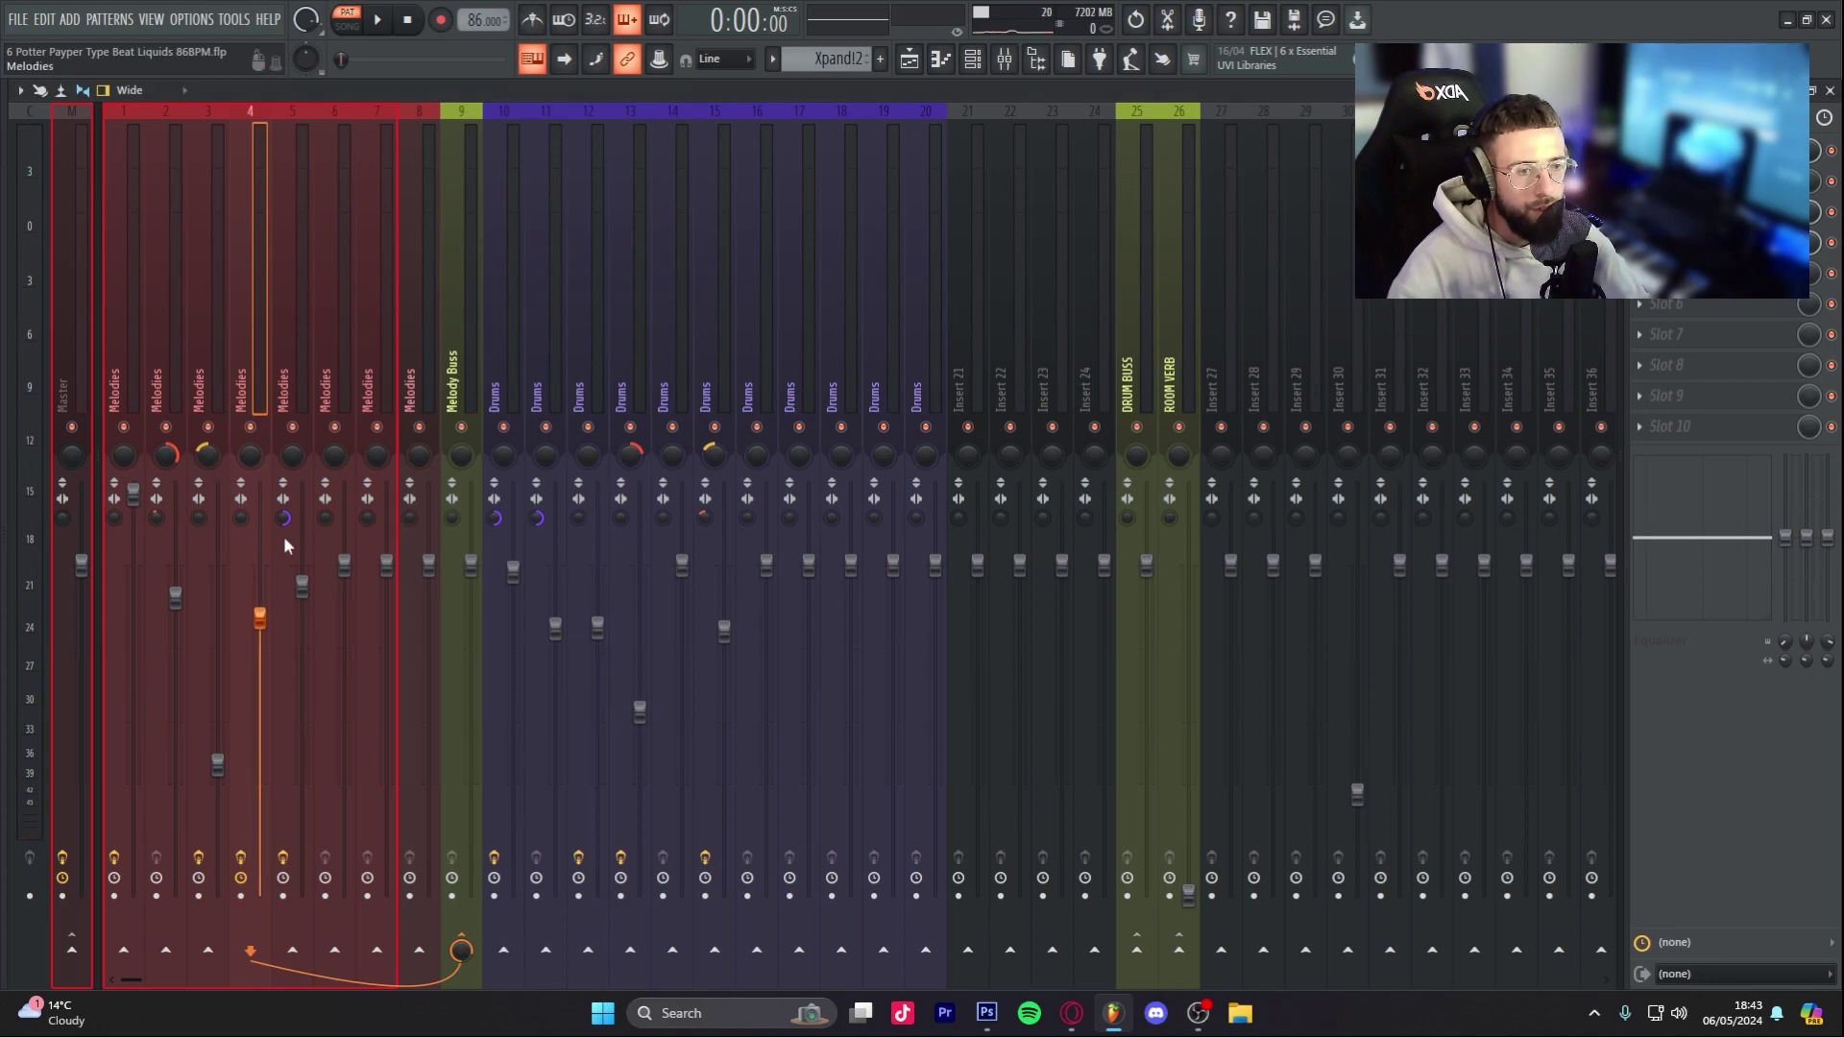
Step: Play the playlist from bar 9 with the Main Melody, Omnisphere, Arcade and Xpand!2 tracks together
{"action": "left_click", "coordinate": [909, 58]}
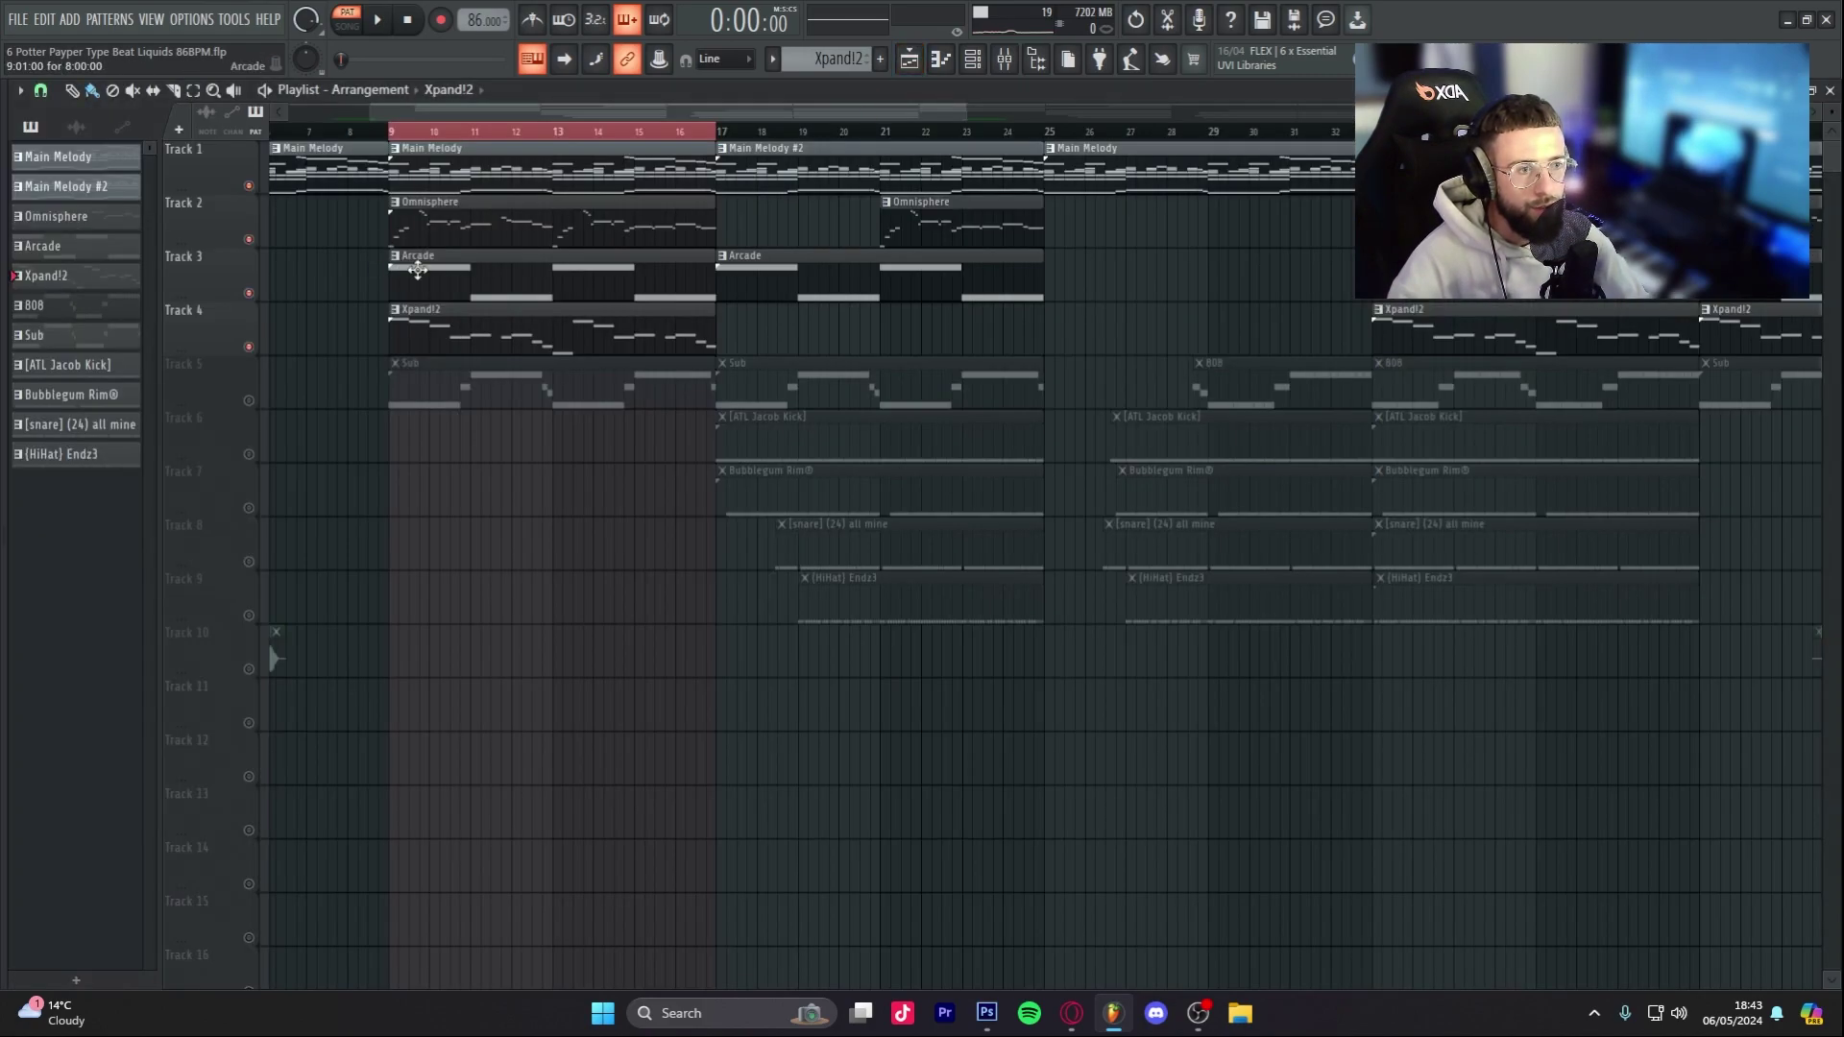
{"action": "key", "text": "space"}
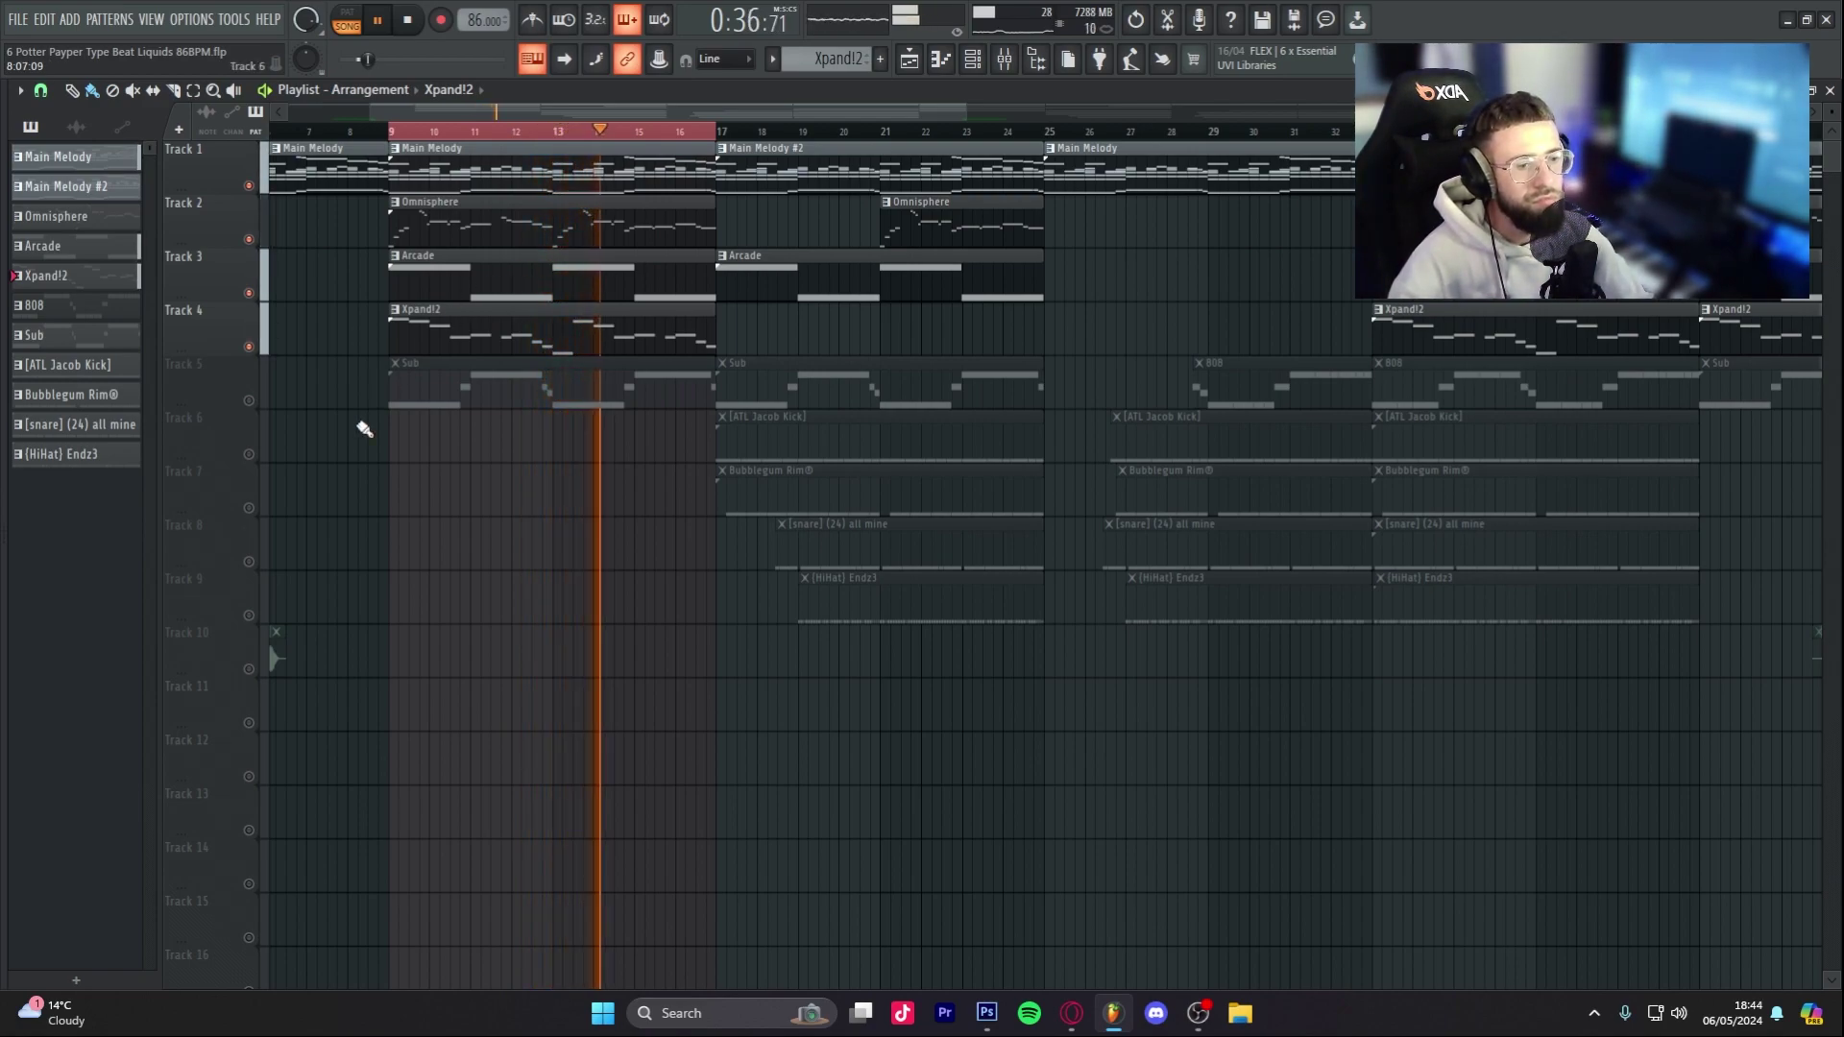
Step: Unmute all remaining playlist tracks, and stop playback to bring up the channel rack
{"action": "left_click_drag", "start_coordinate": [486, 107], "coordinate": [412, 108]}
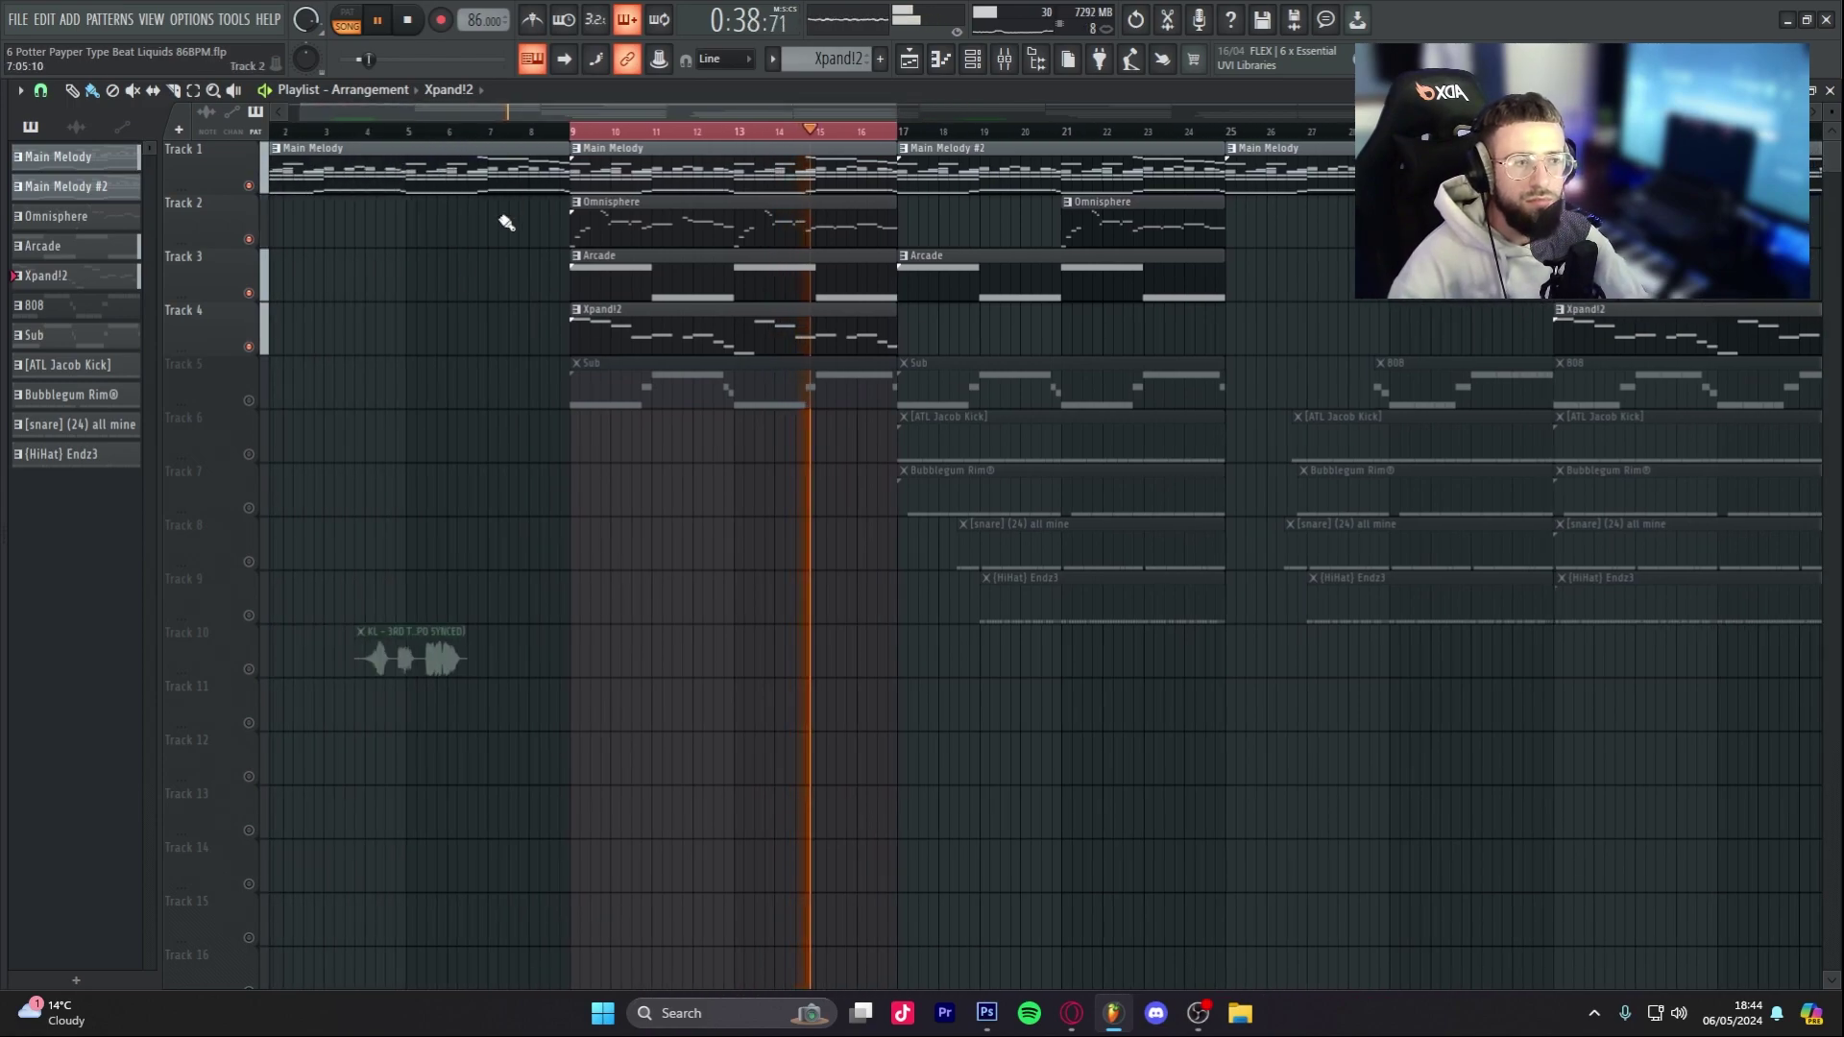
{"action": "left_click", "coordinate": [249, 669]}
{"action": "key", "text": "space"}
{"action": "left_click", "coordinate": [973, 61]}
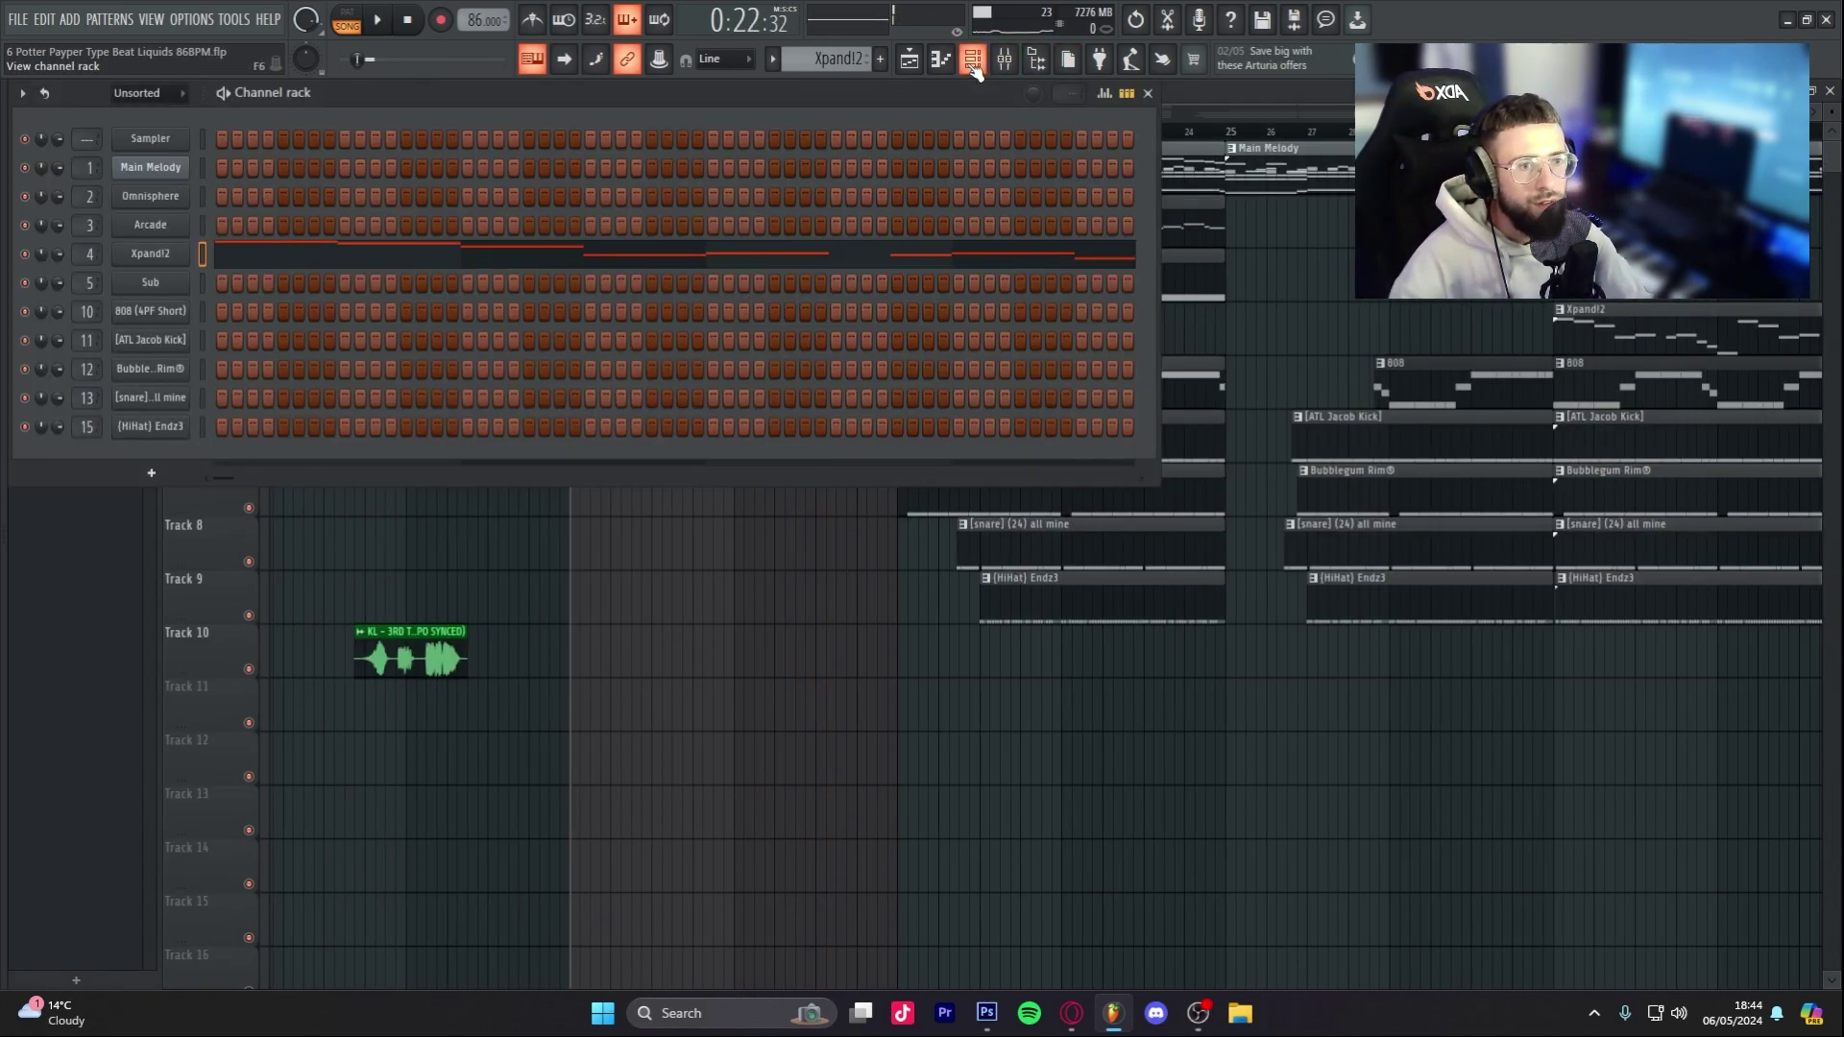
Step: Open the Sub pattern's notes in the piano roll, examine them and play the pattern
{"action": "key", "text": "F6"}
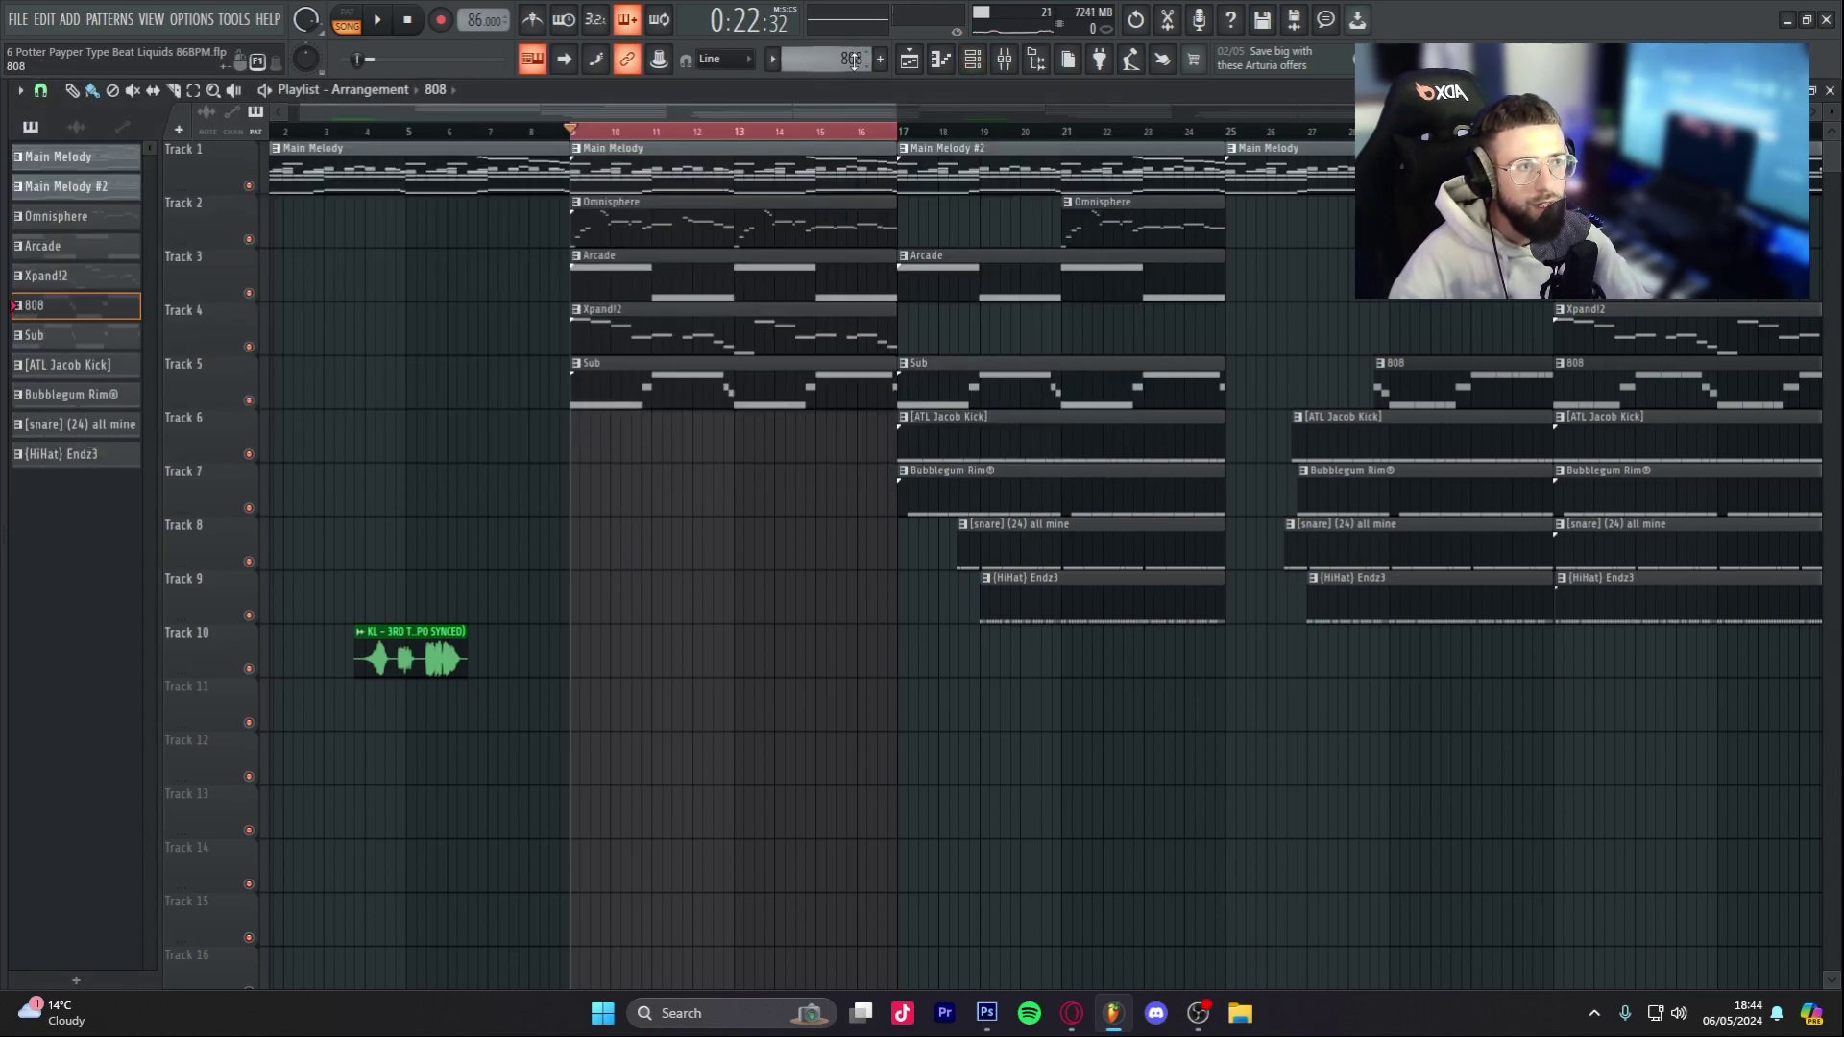
{"action": "left_click", "coordinate": [980, 66]}
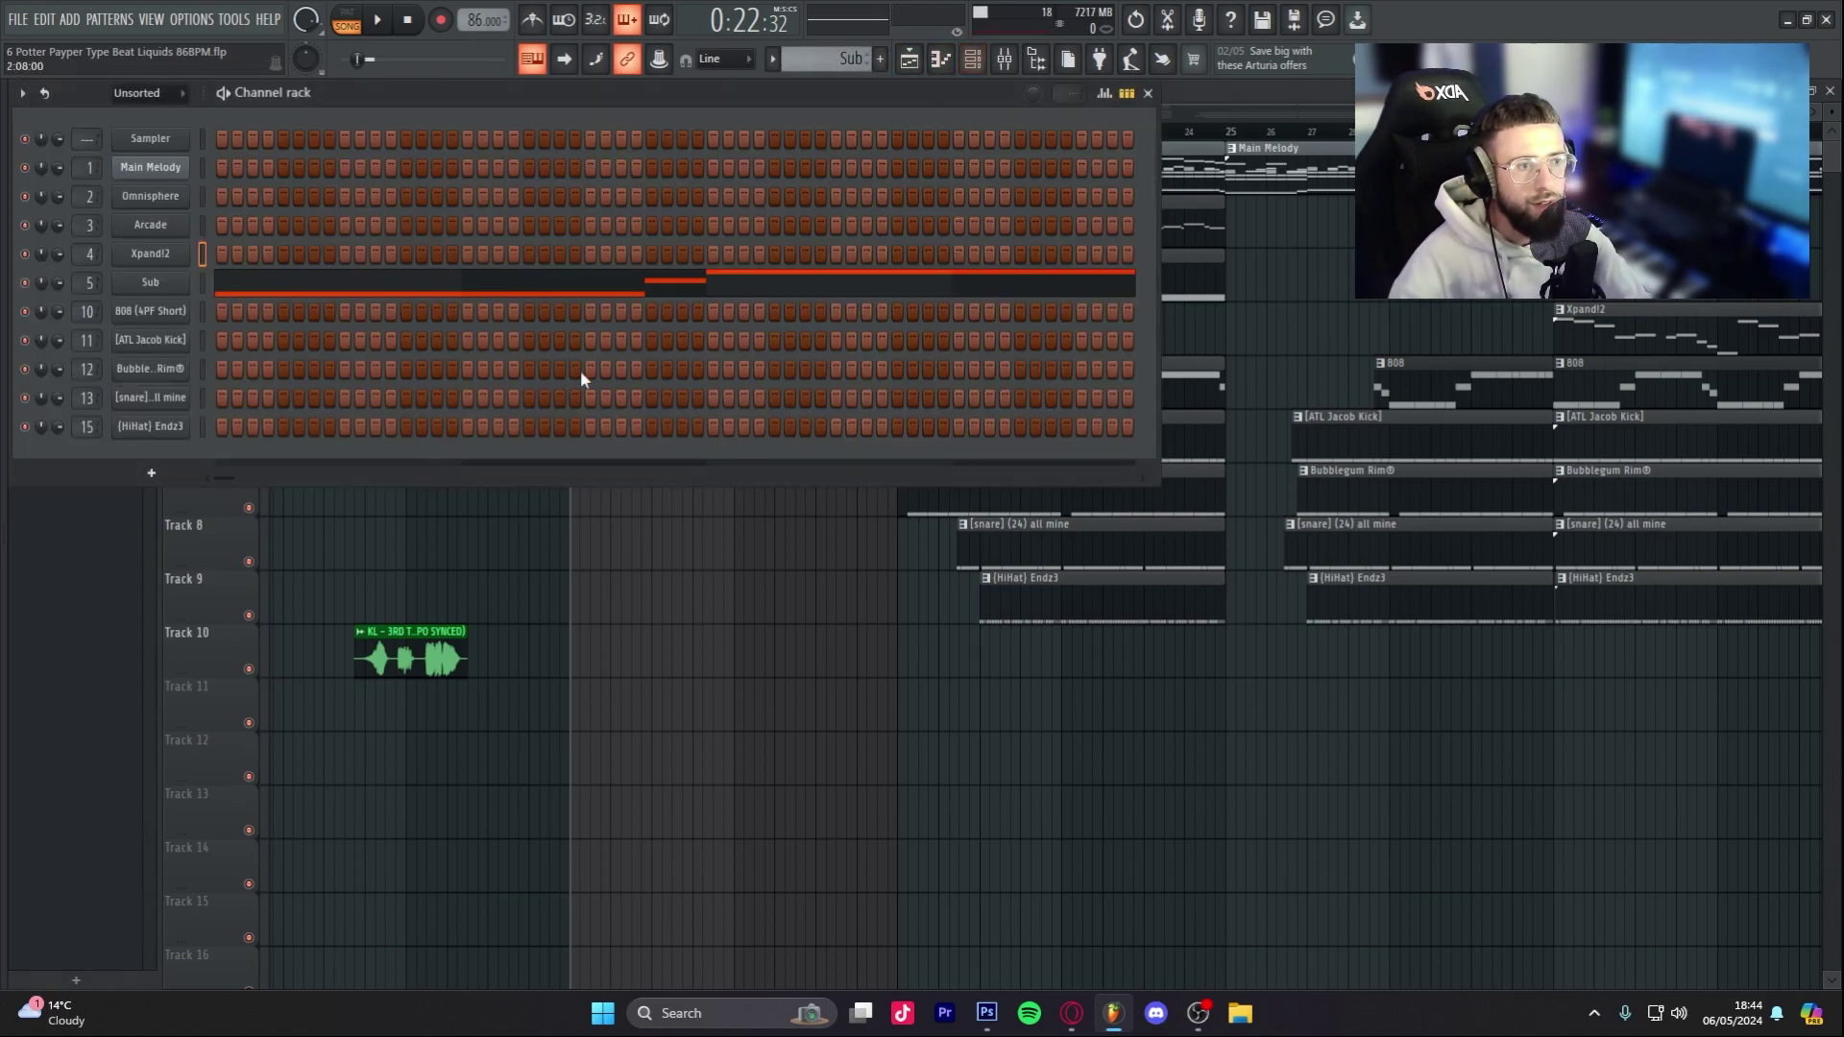
{"action": "key", "text": "F7"}
{"action": "scroll", "coordinate": [568, 502], "scroll_direction": "down", "scroll_amount": 4}
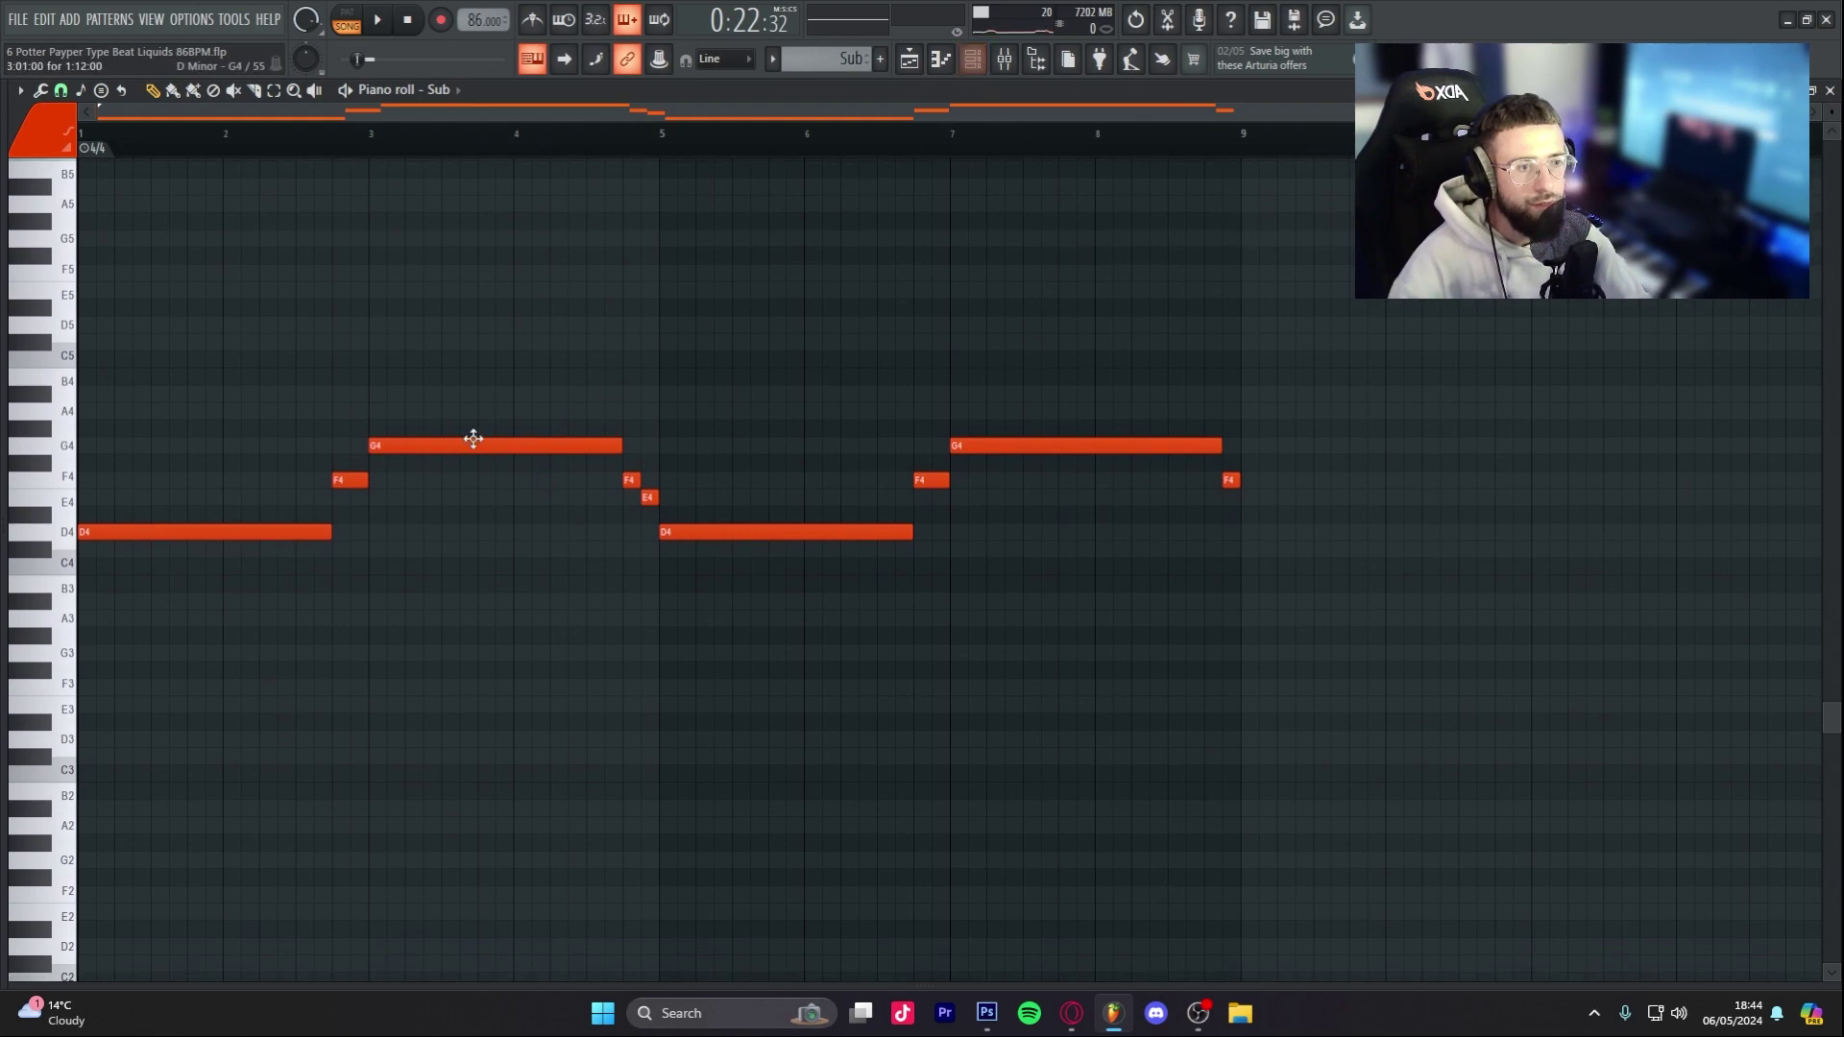
{"action": "key", "text": "space"}
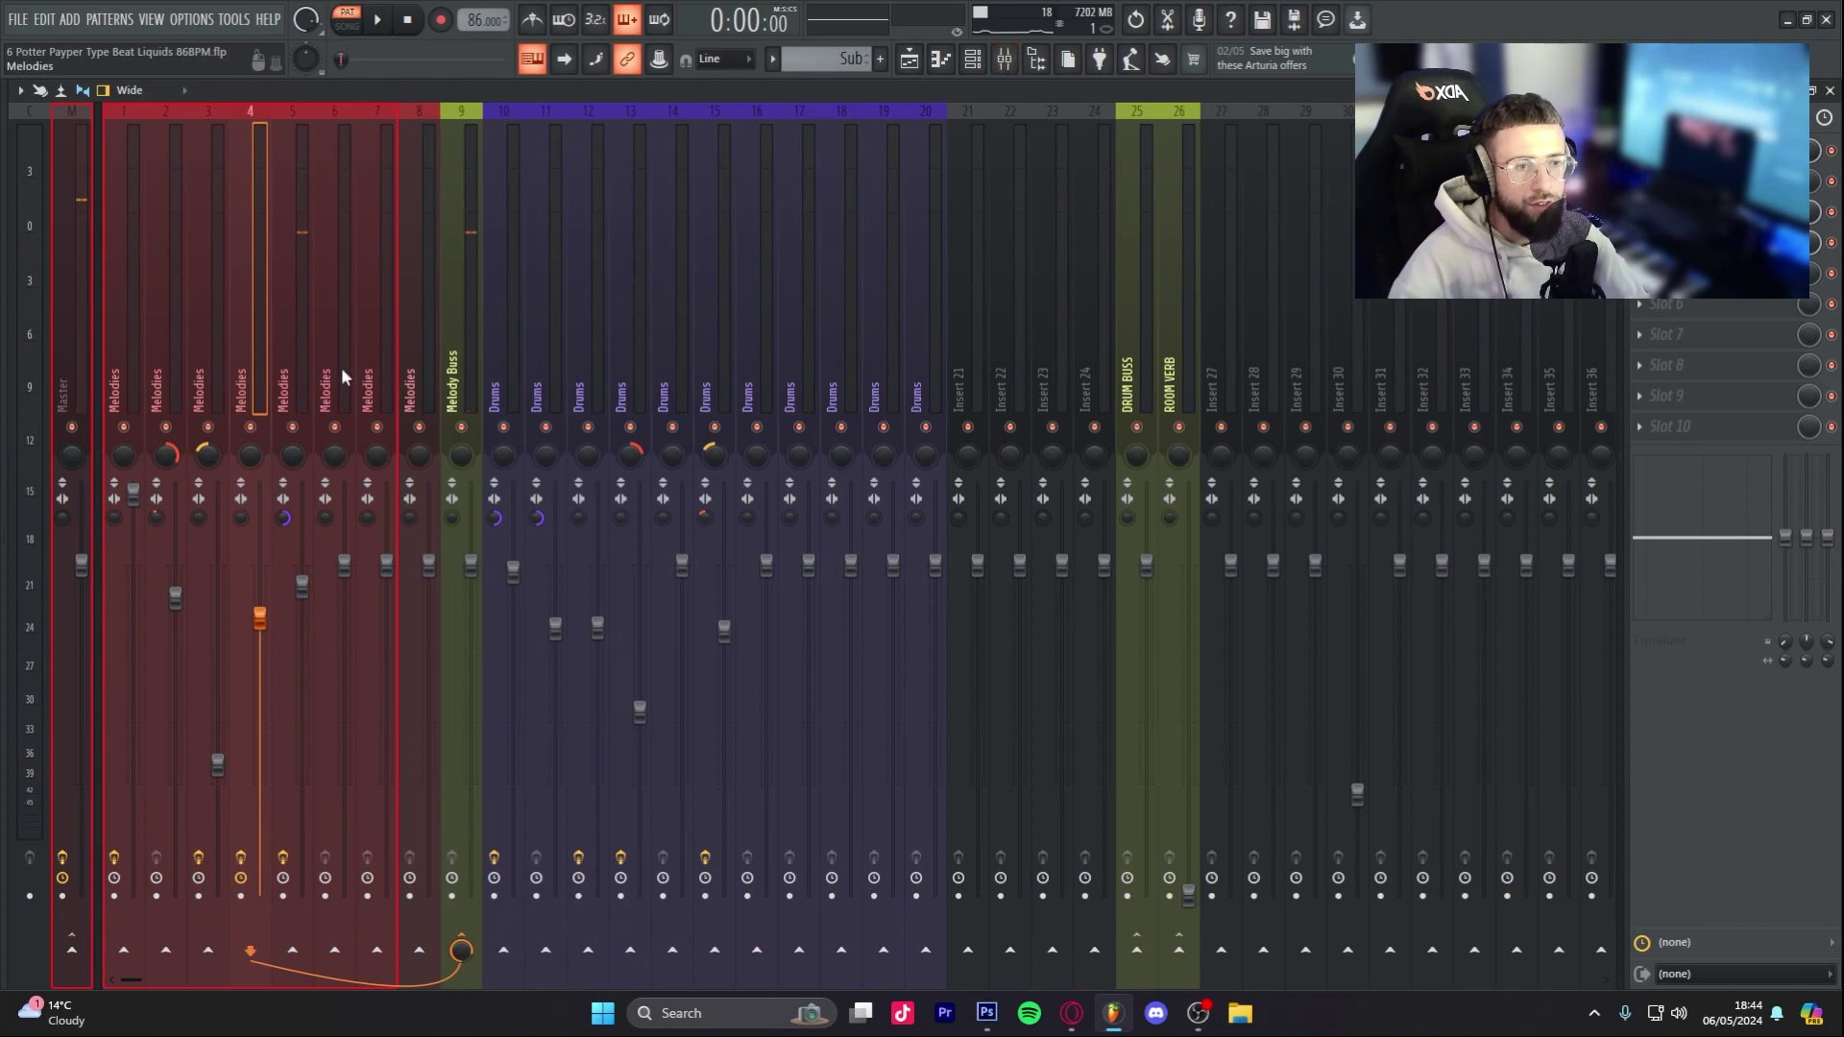
Step: Examine the Pro-Q 3 high-cut curve on the fifth Melodies mixer track and return to the playlist
{"action": "key", "text": "Right"}
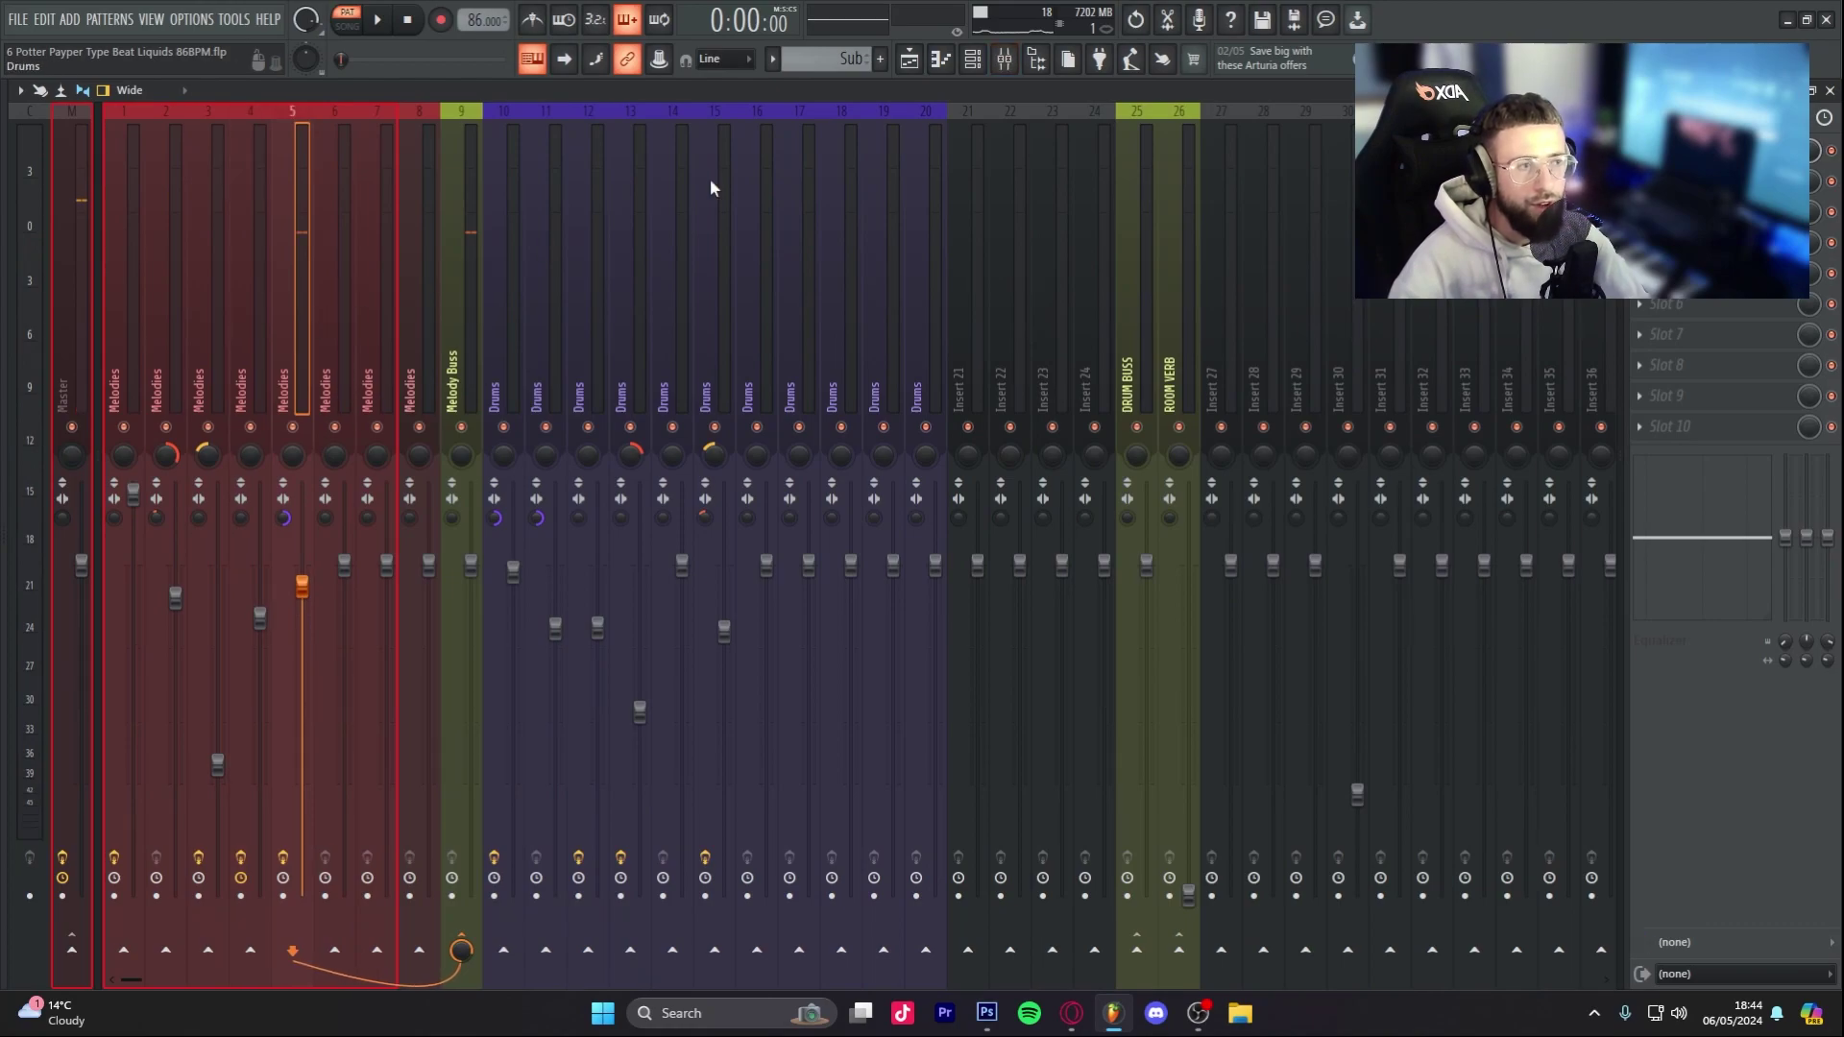
{"action": "left_click", "coordinate": [1690, 149]}
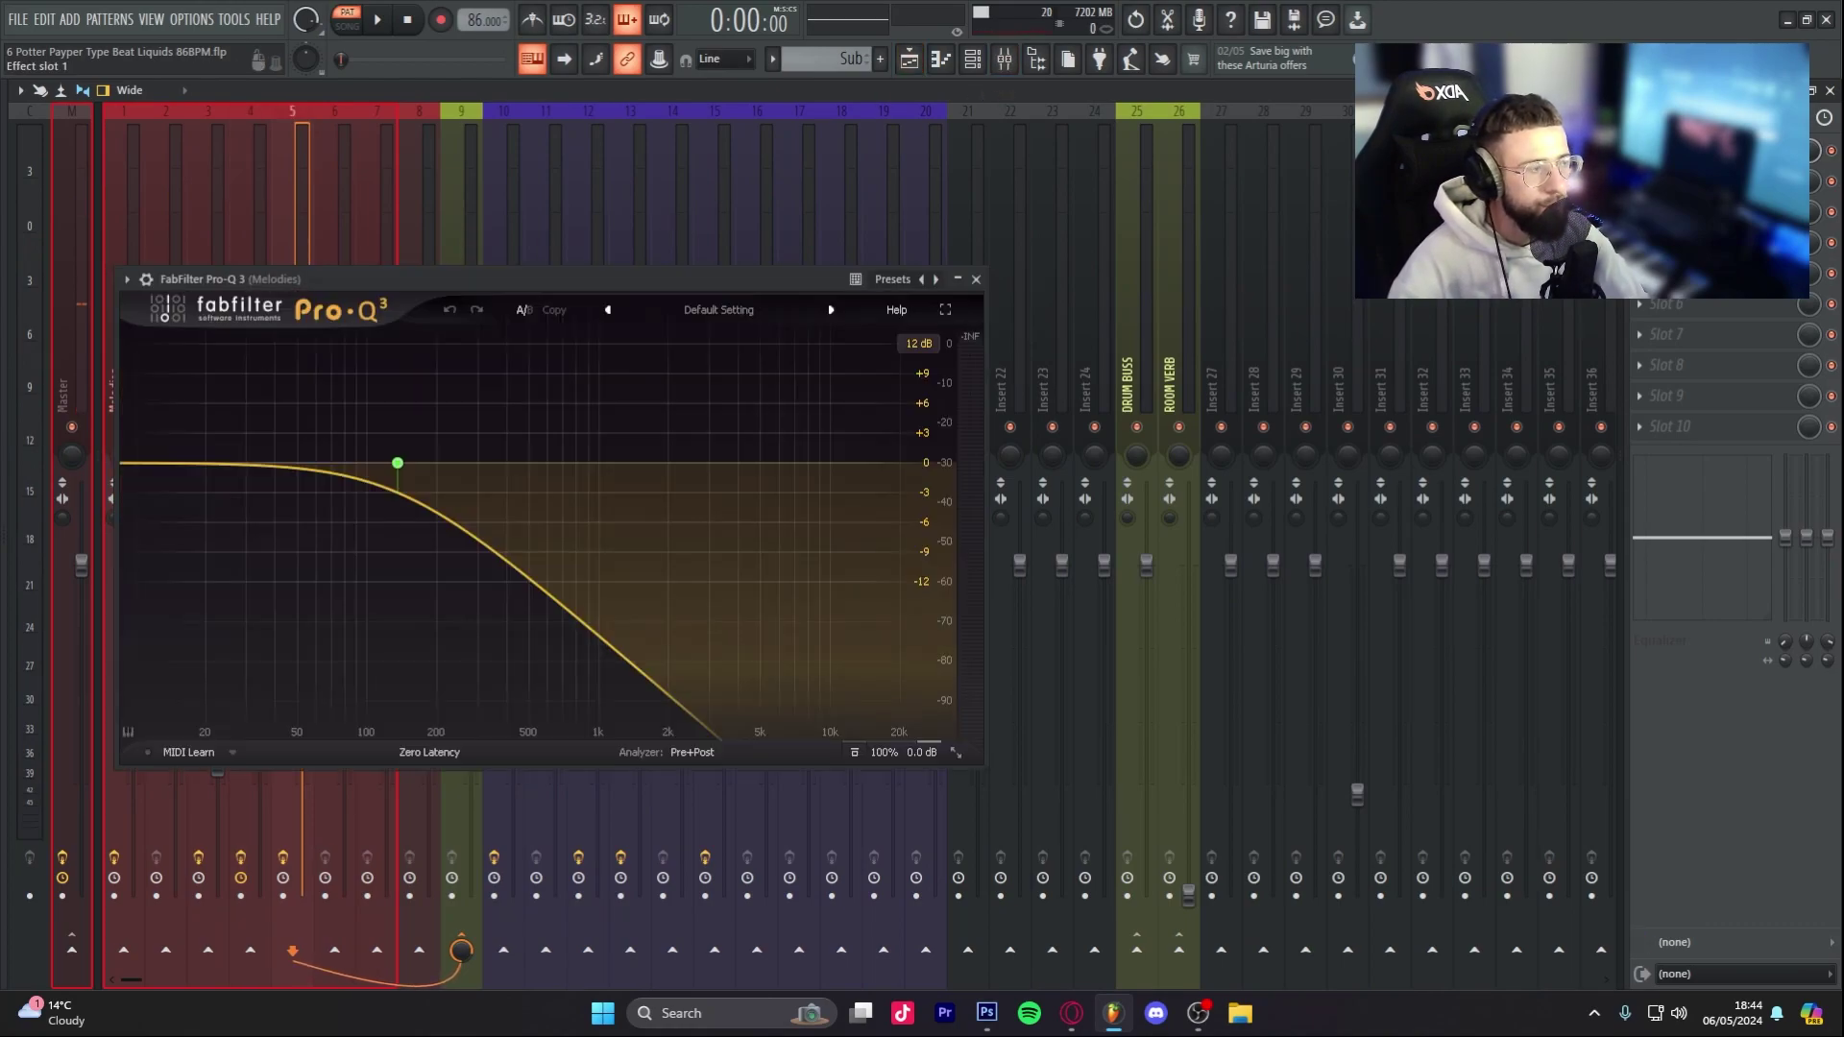
{"action": "left_click", "coordinate": [908, 60]}
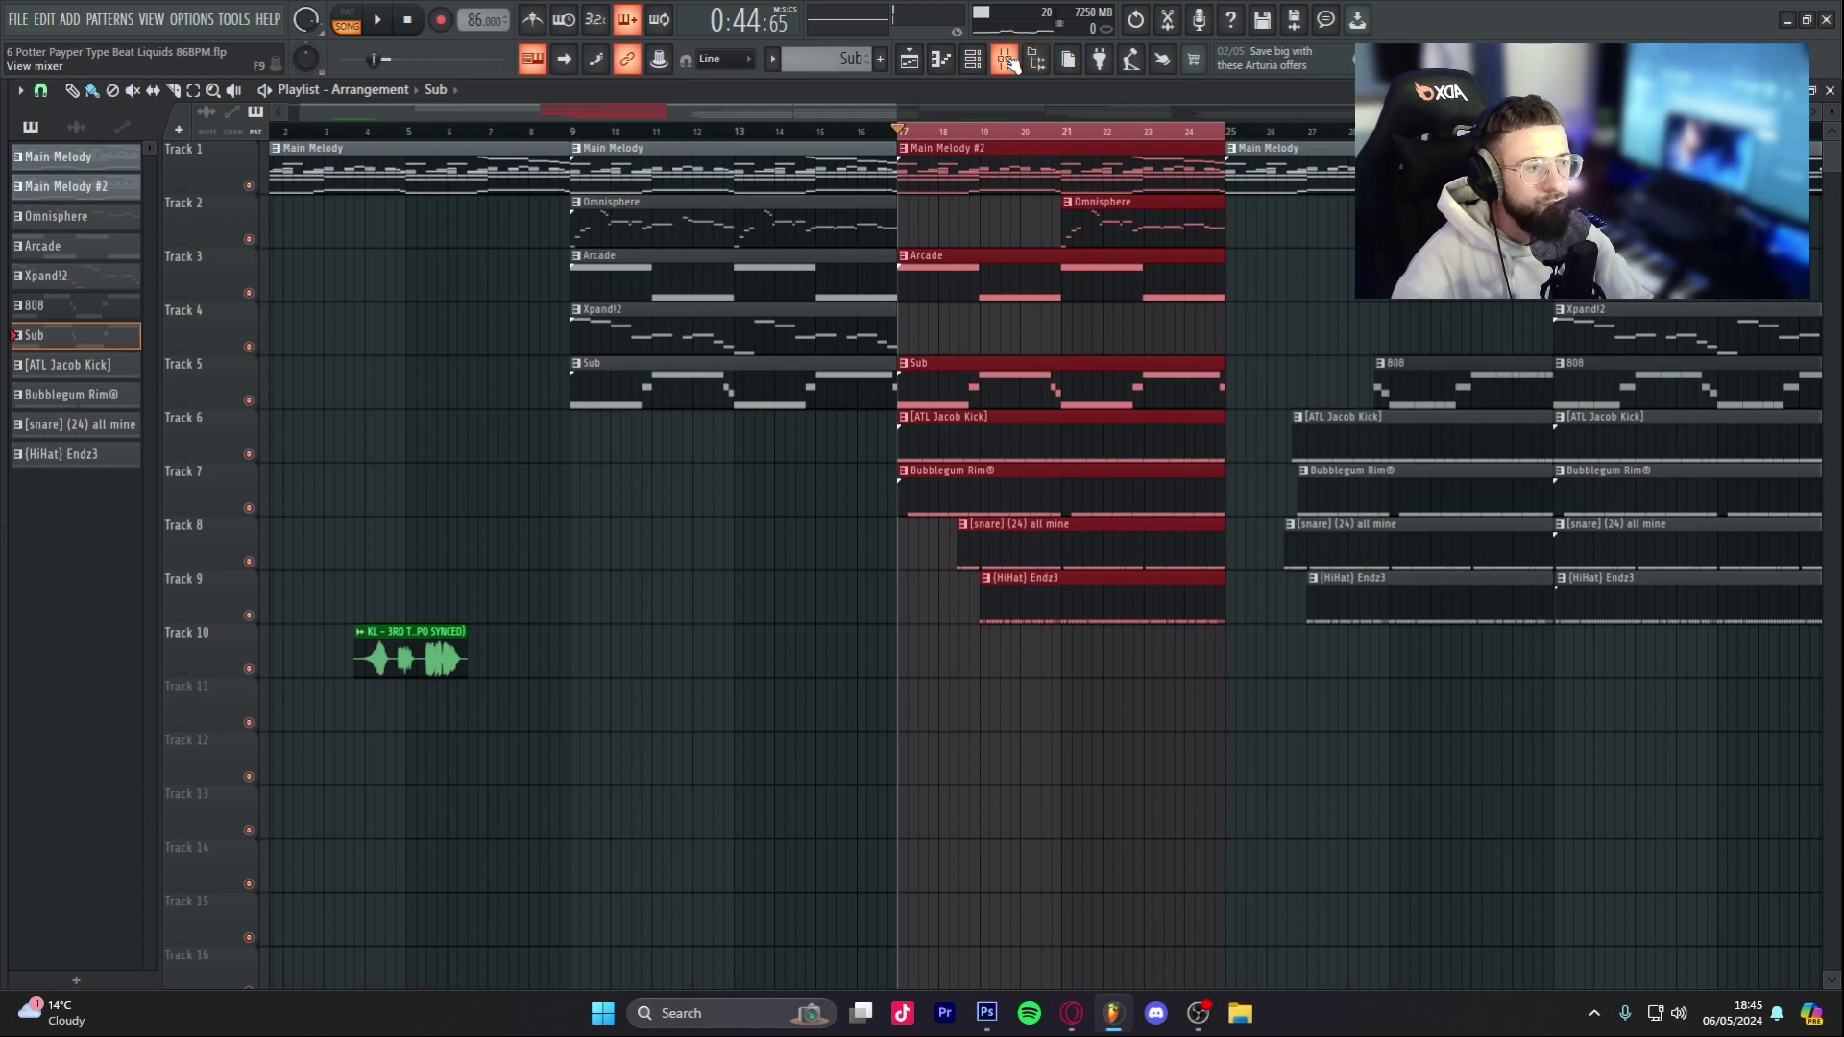
{"action": "left_click", "coordinate": [1006, 59]}
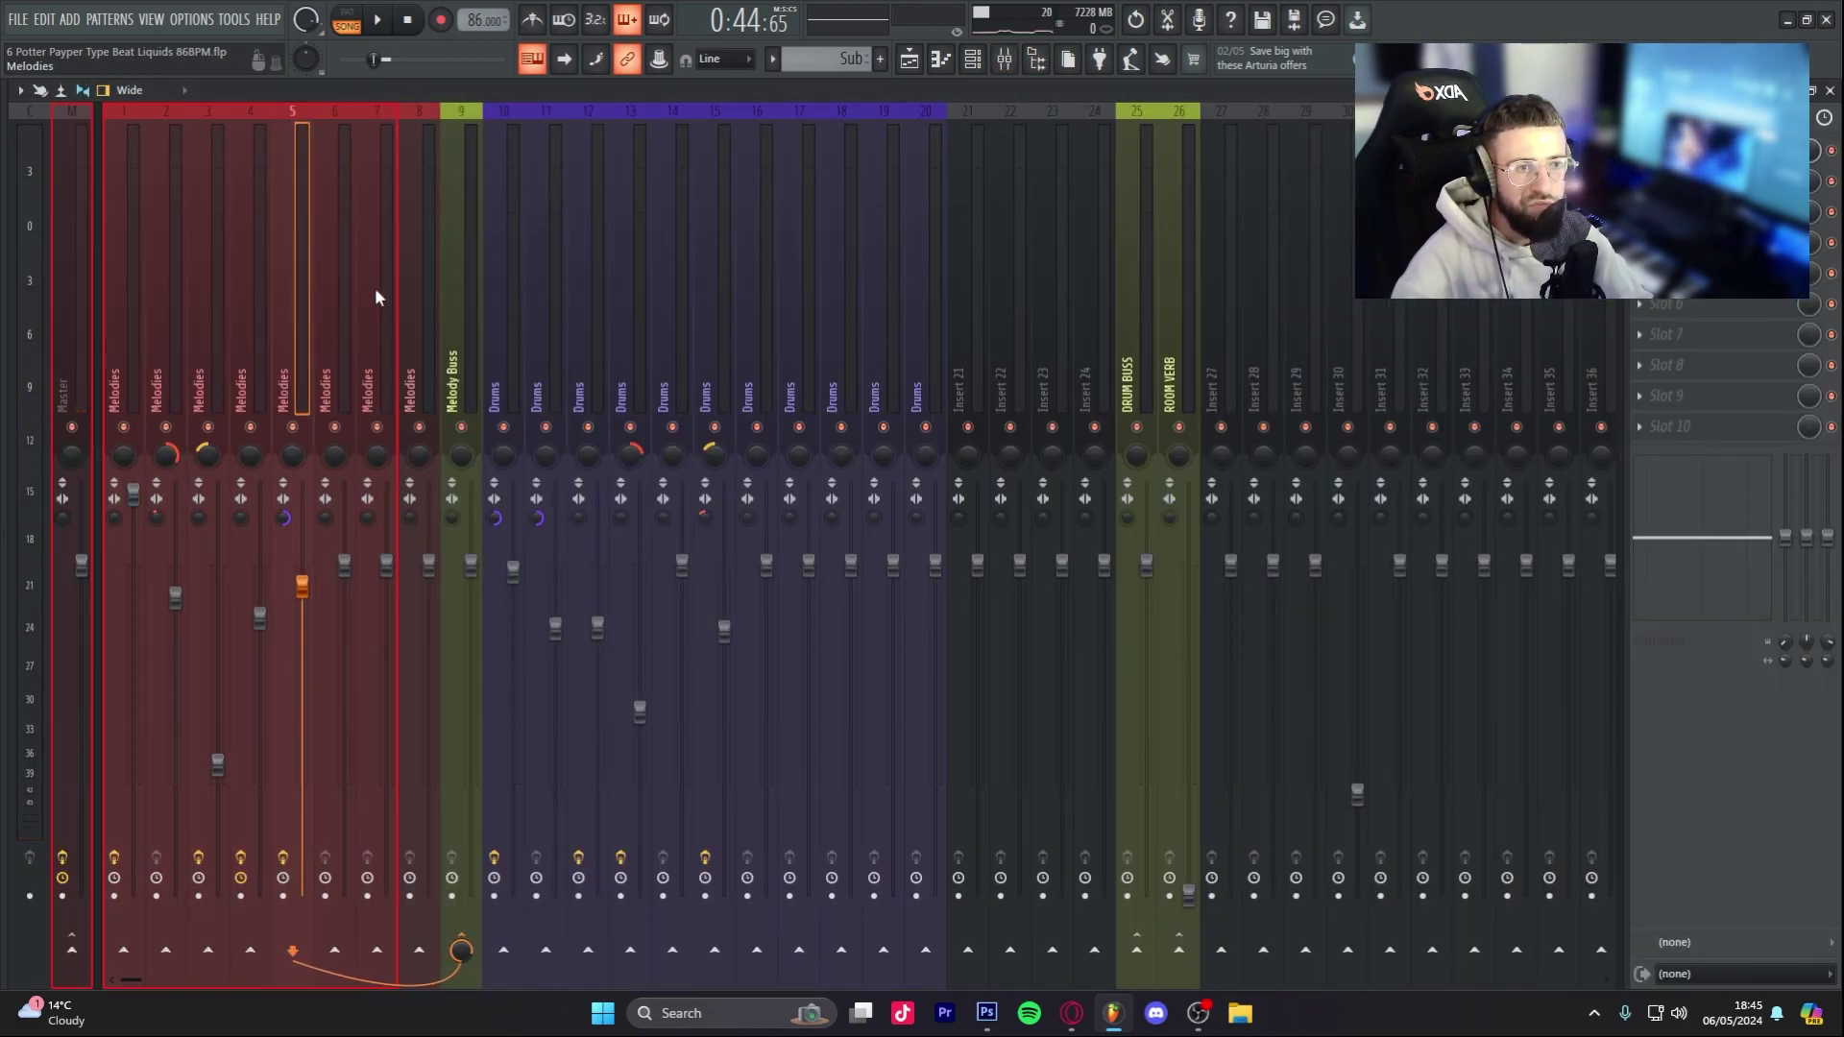
{"action": "left_click", "coordinate": [910, 59]}
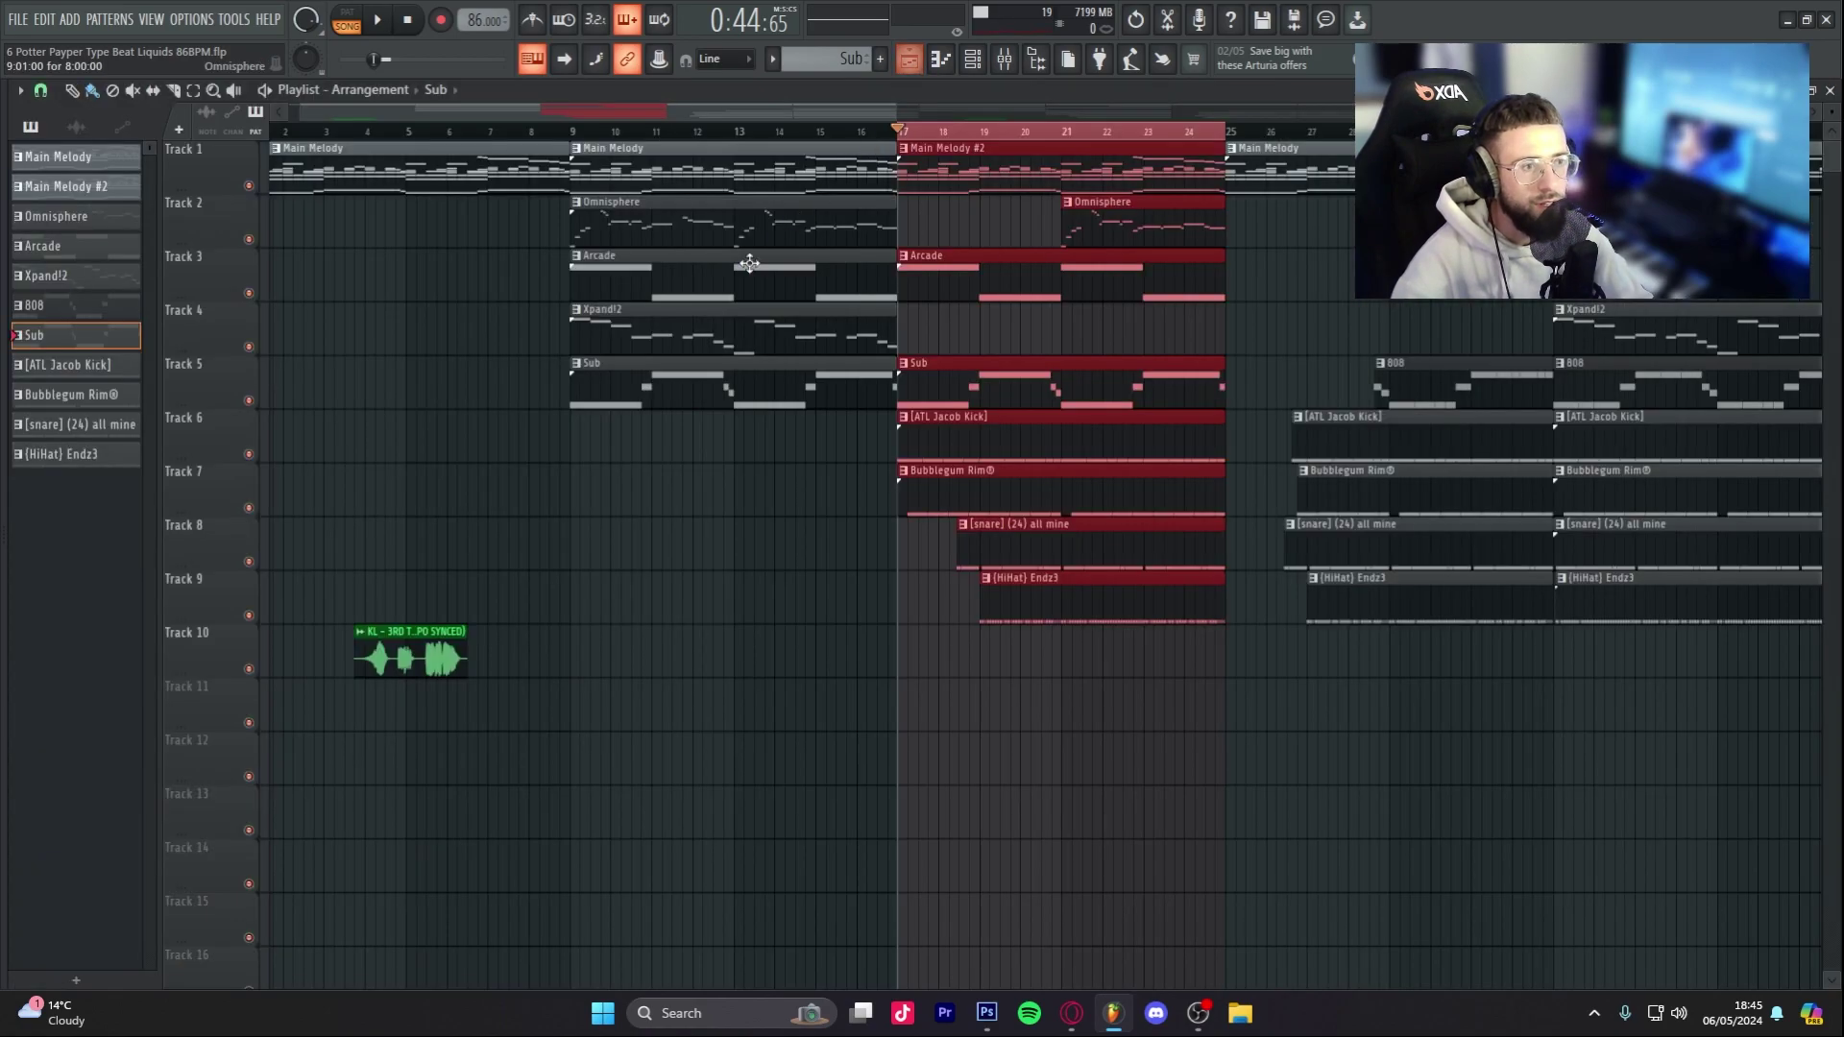
{"action": "left_click", "coordinate": [1004, 60]}
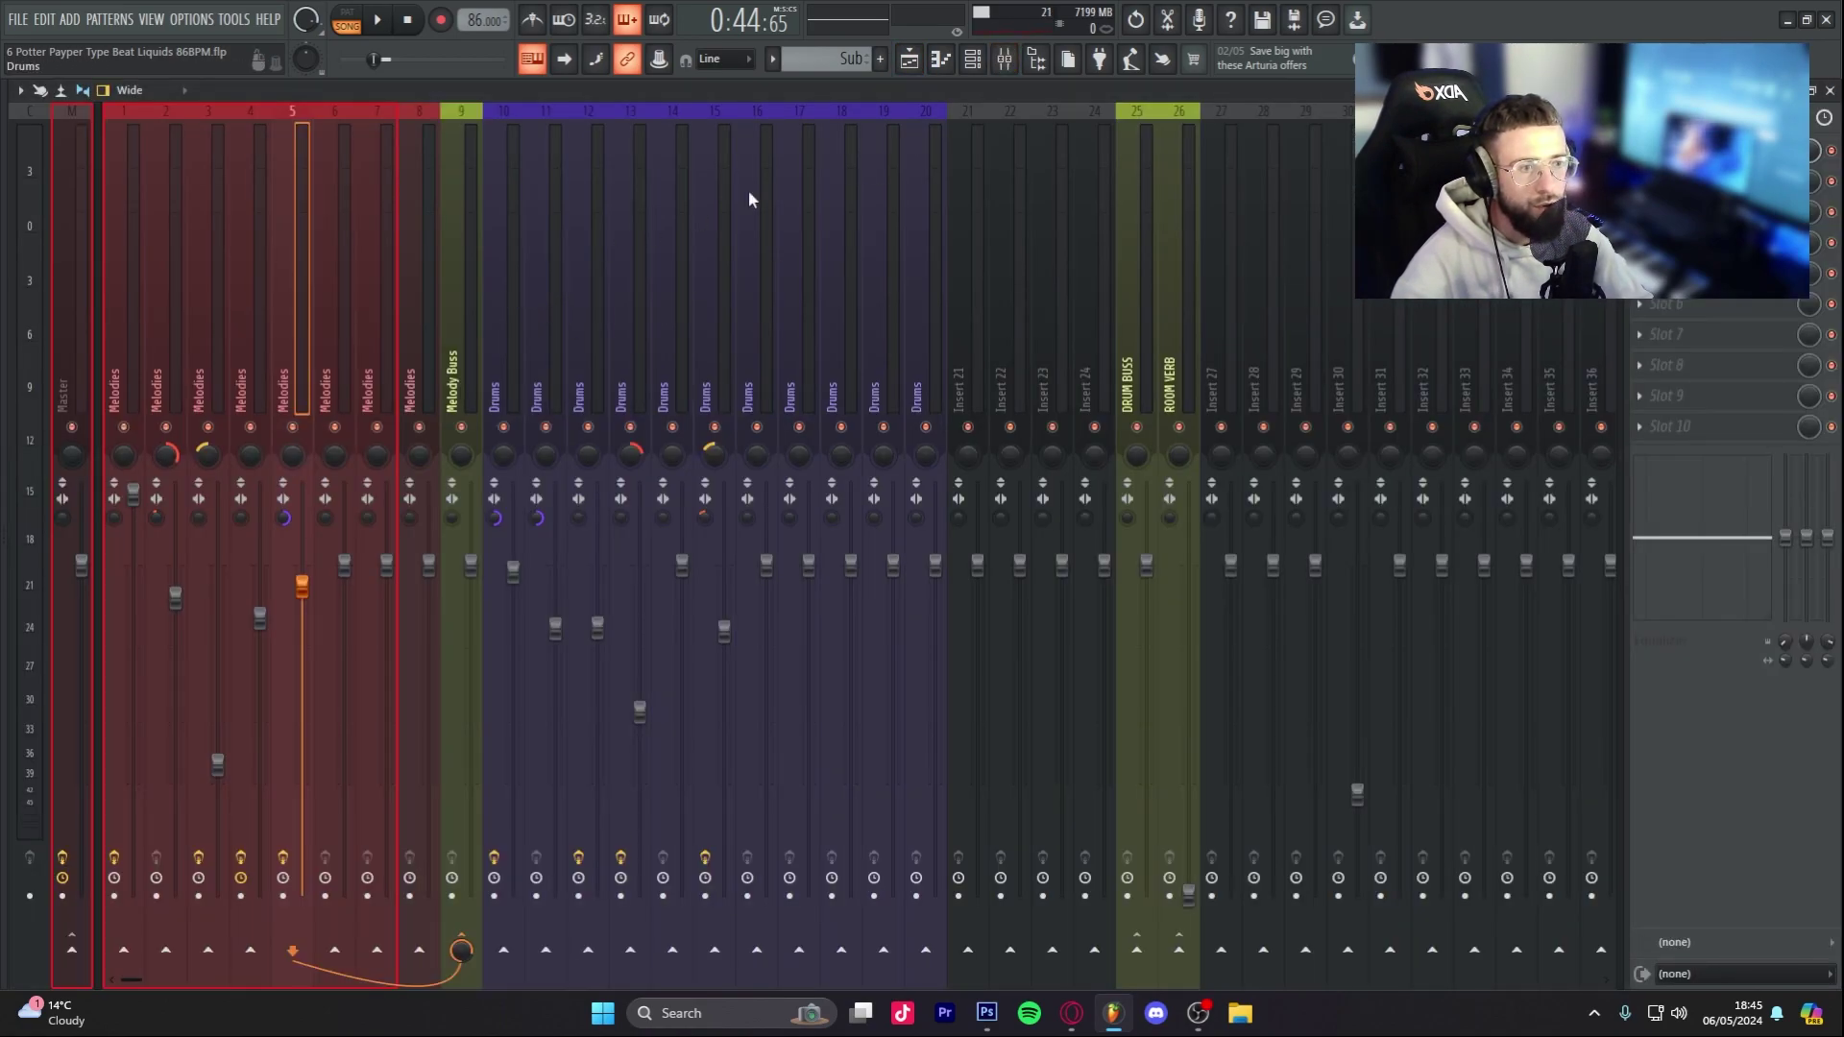
{"action": "left_click", "coordinate": [907, 63]}
{"action": "scroll", "coordinate": [999, 362], "scroll_direction": "down", "scroll_amount": 1}
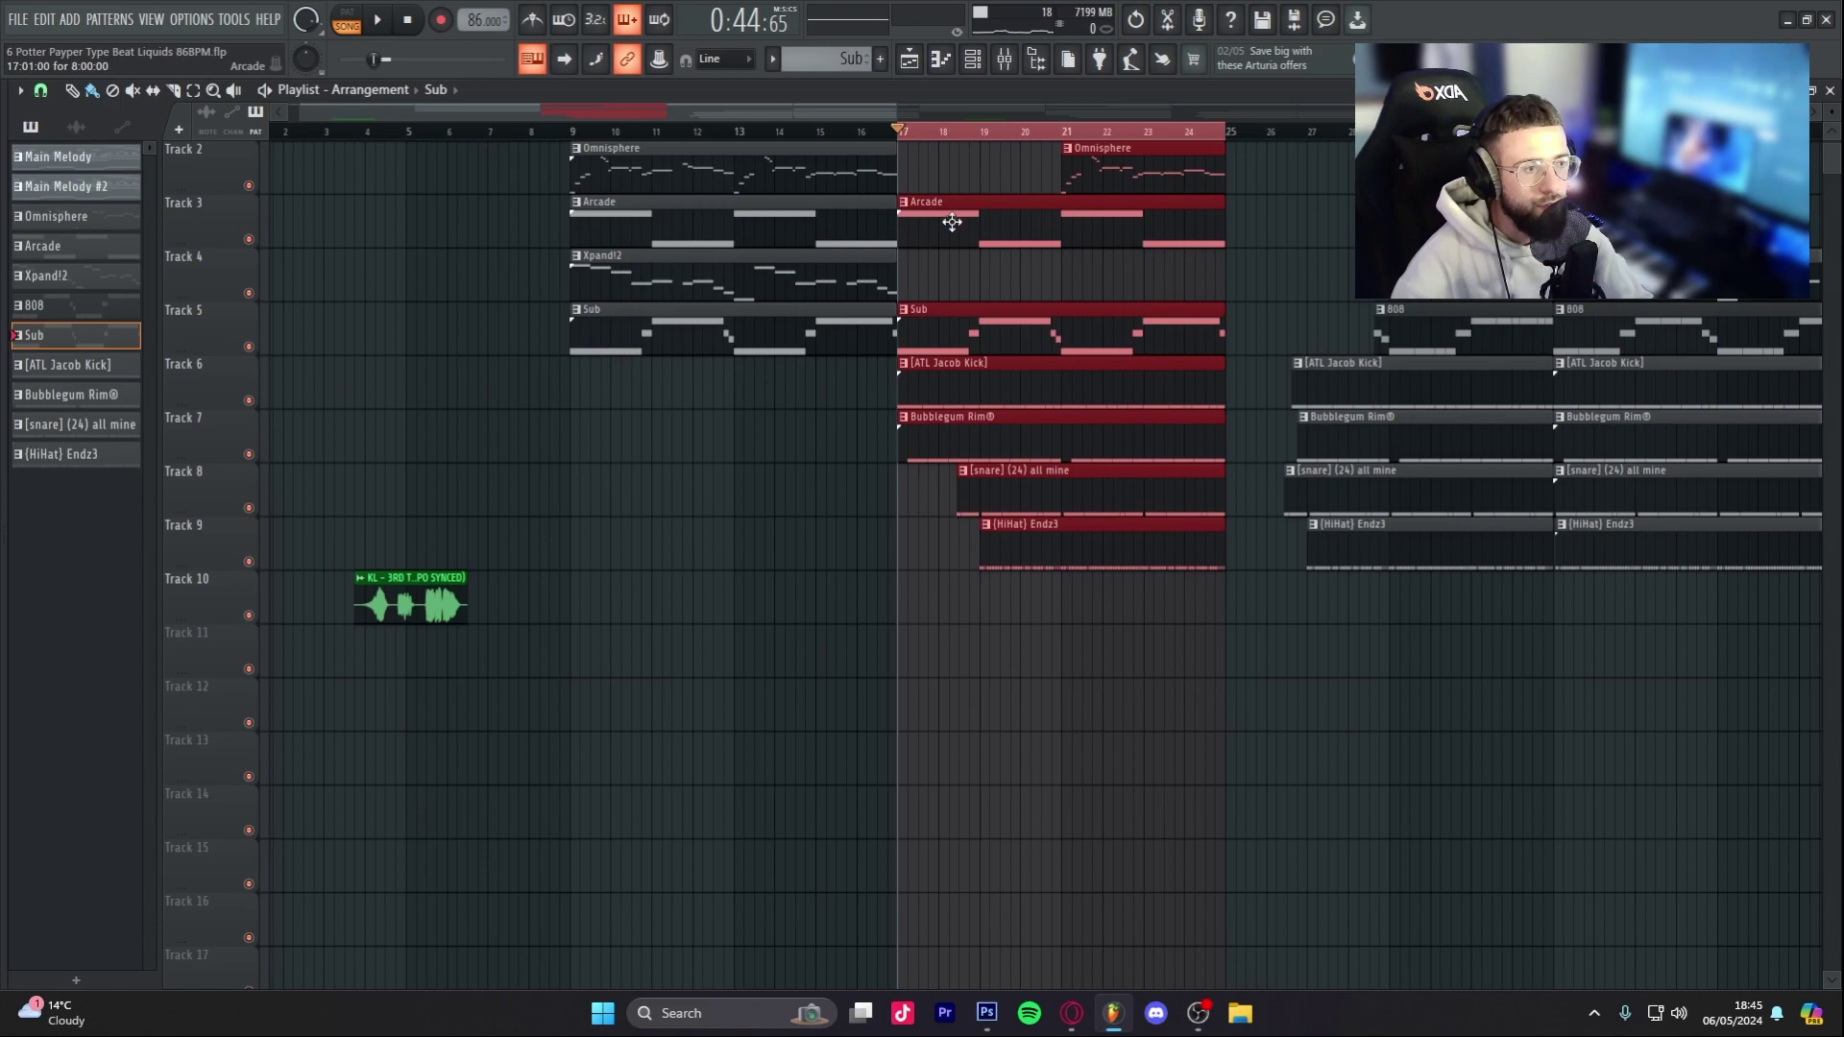
{"action": "left_click", "coordinate": [1005, 62]}
{"action": "left_click", "coordinate": [972, 61]}
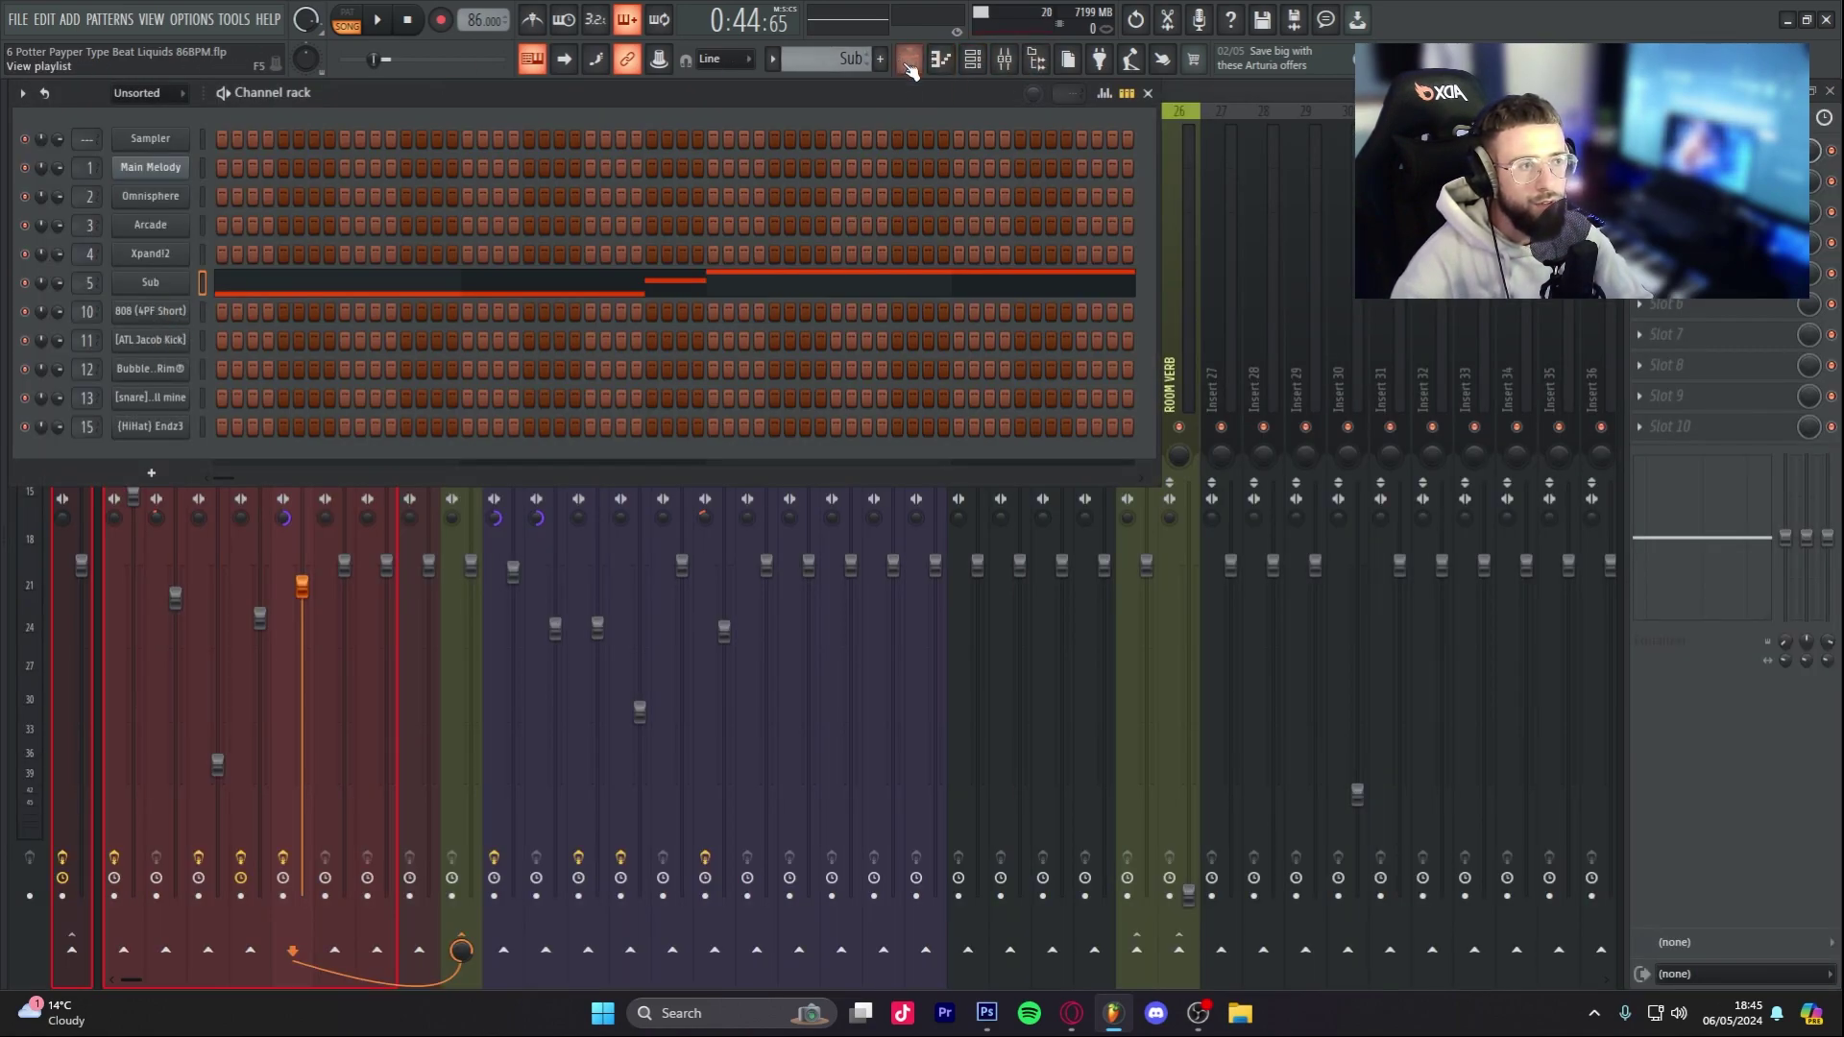
Step: Isolate the kick, rim, snare and hi-hat on playlist tracks 6 to 9 and play them from bar 17
{"action": "left_click", "coordinate": [908, 62]}
{"action": "right_click", "coordinate": [251, 374]}
{"action": "left_click", "coordinate": [288, 424]}
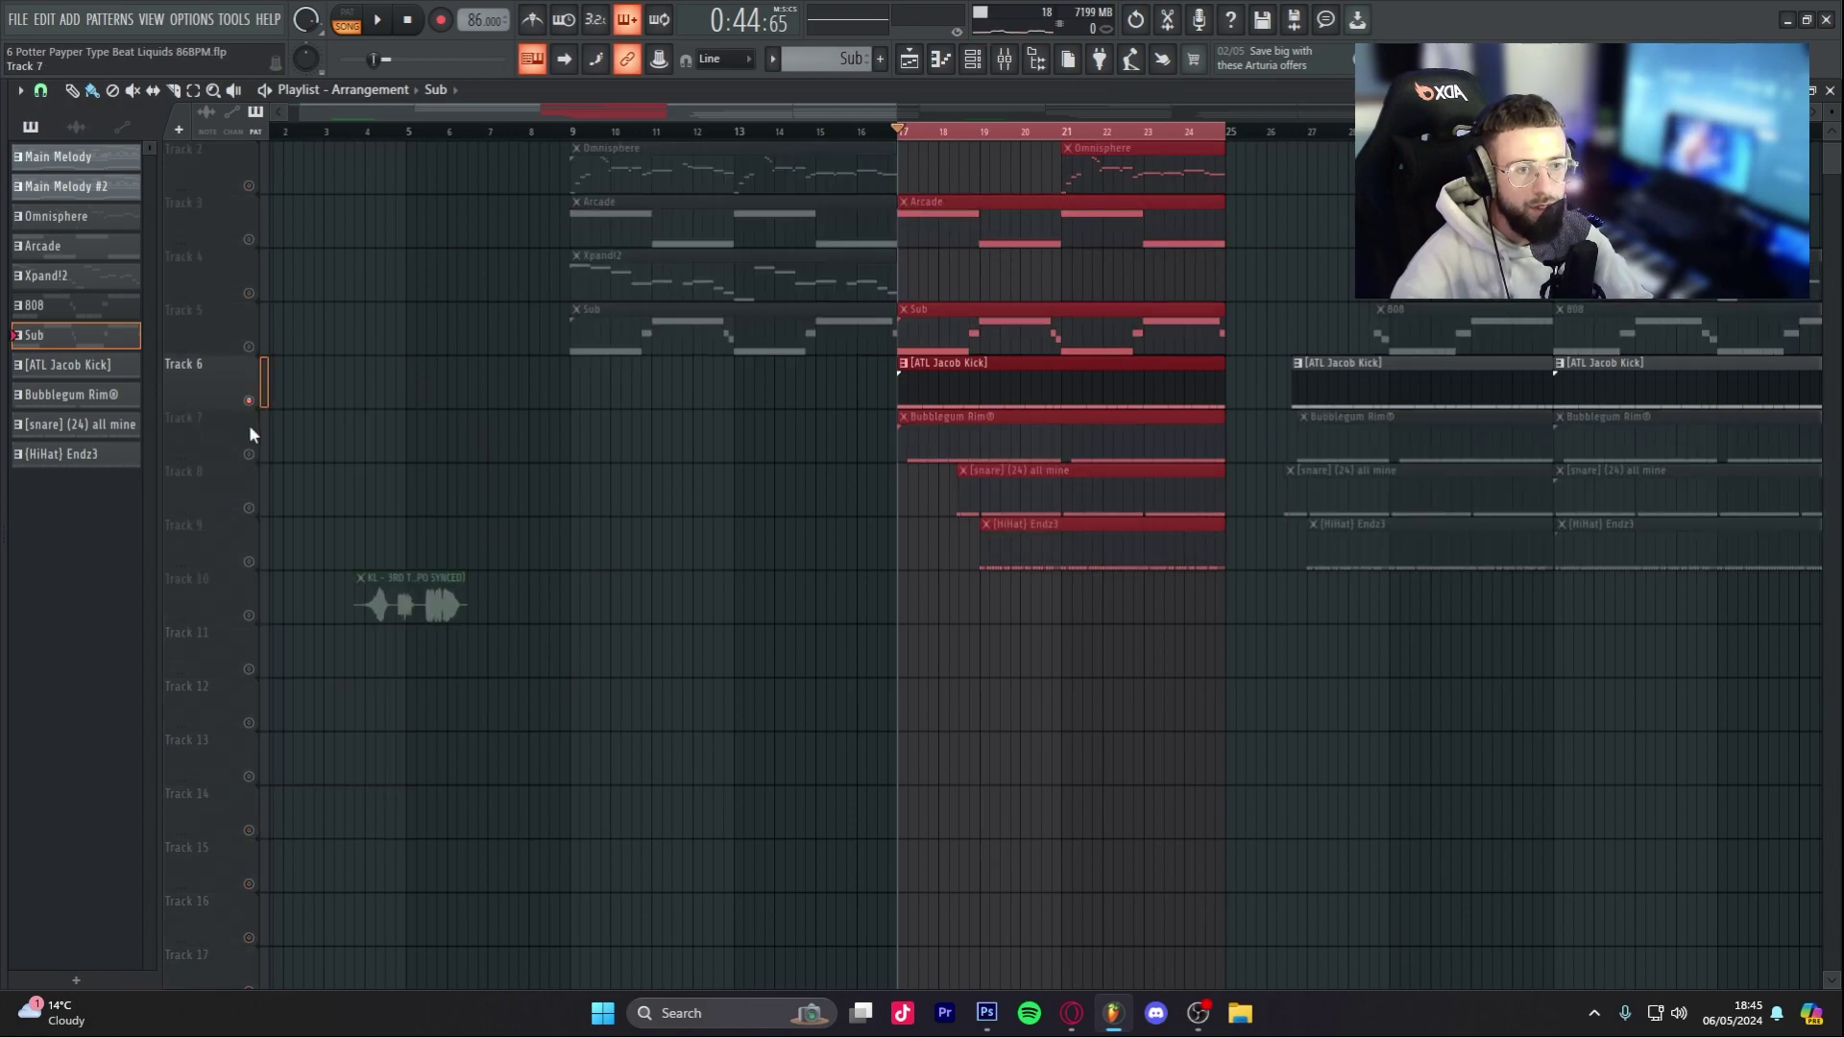
{"action": "left_click", "coordinate": [250, 506]}
{"action": "left_click", "coordinate": [251, 457]}
{"action": "left_click", "coordinate": [251, 562]}
{"action": "scroll", "coordinate": [667, 455], "scroll_direction": "down", "scroll_amount": 1}
{"action": "left_click_drag", "start_coordinate": [830, 115], "coordinate": [387, 211]}
{"action": "key", "text": "space"}
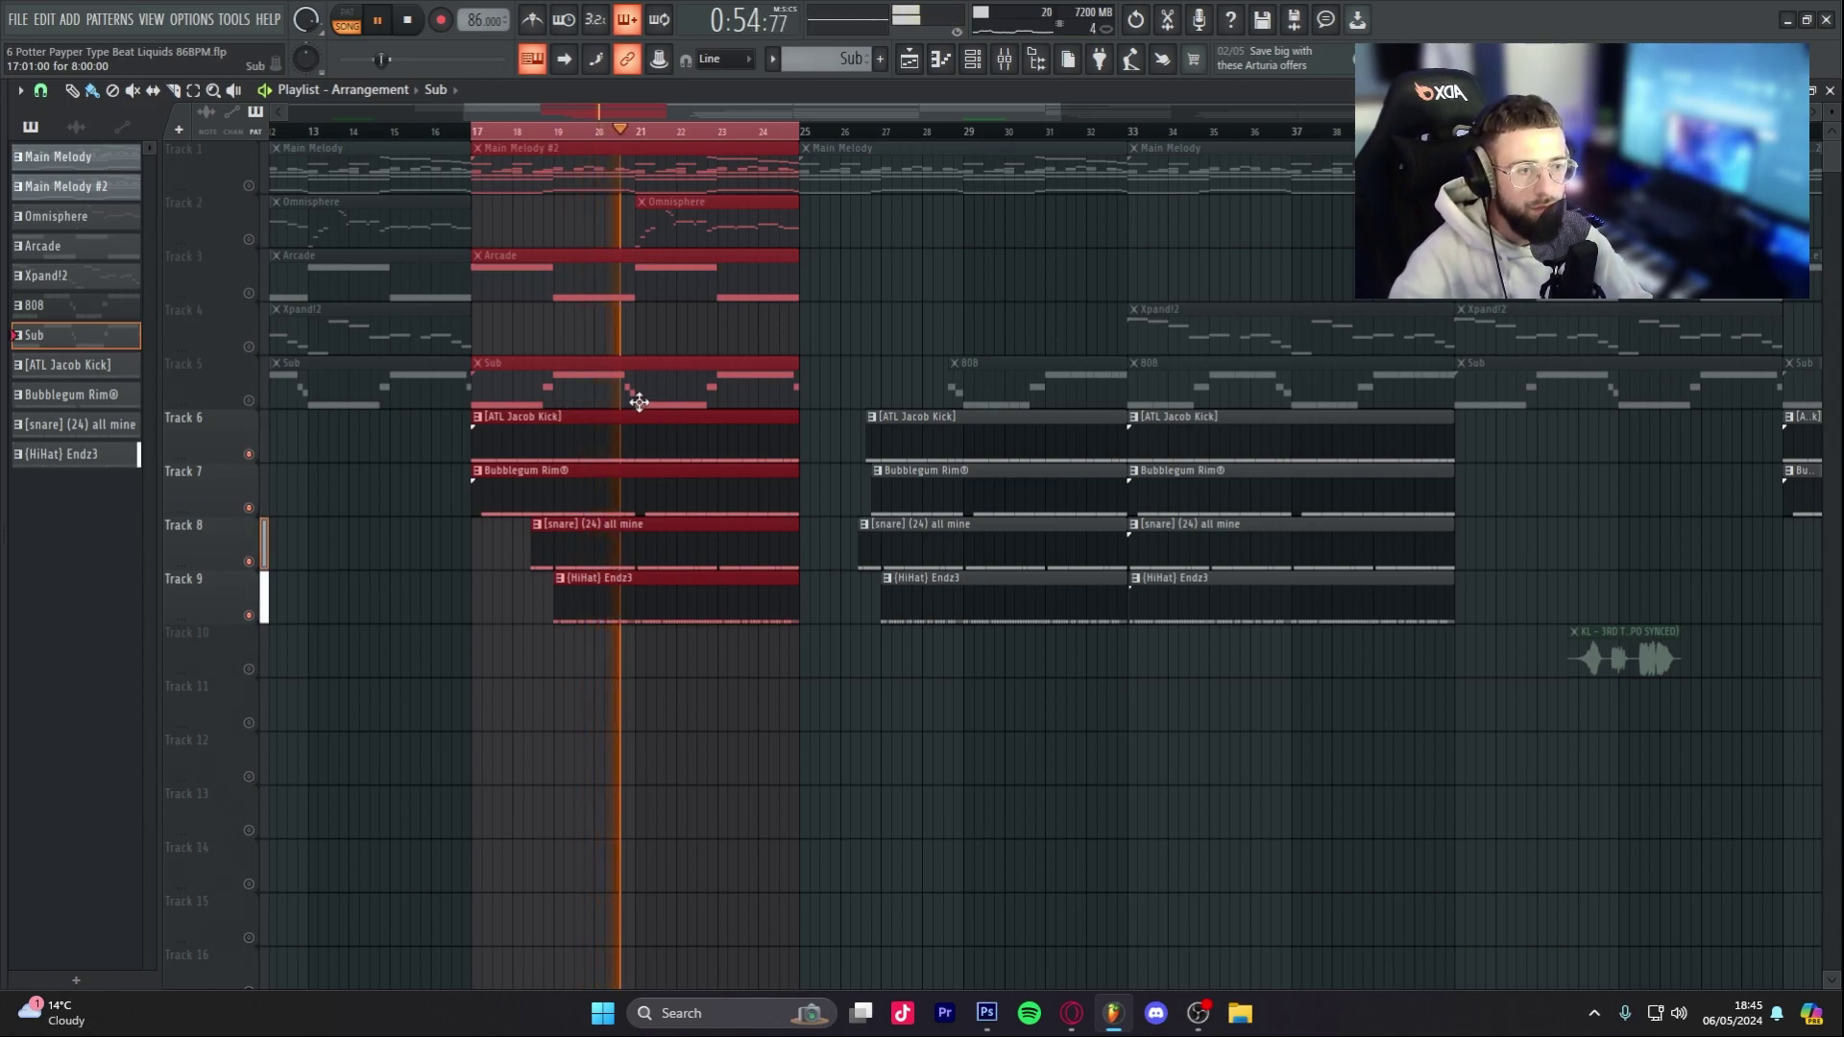
{"action": "key", "text": "space"}
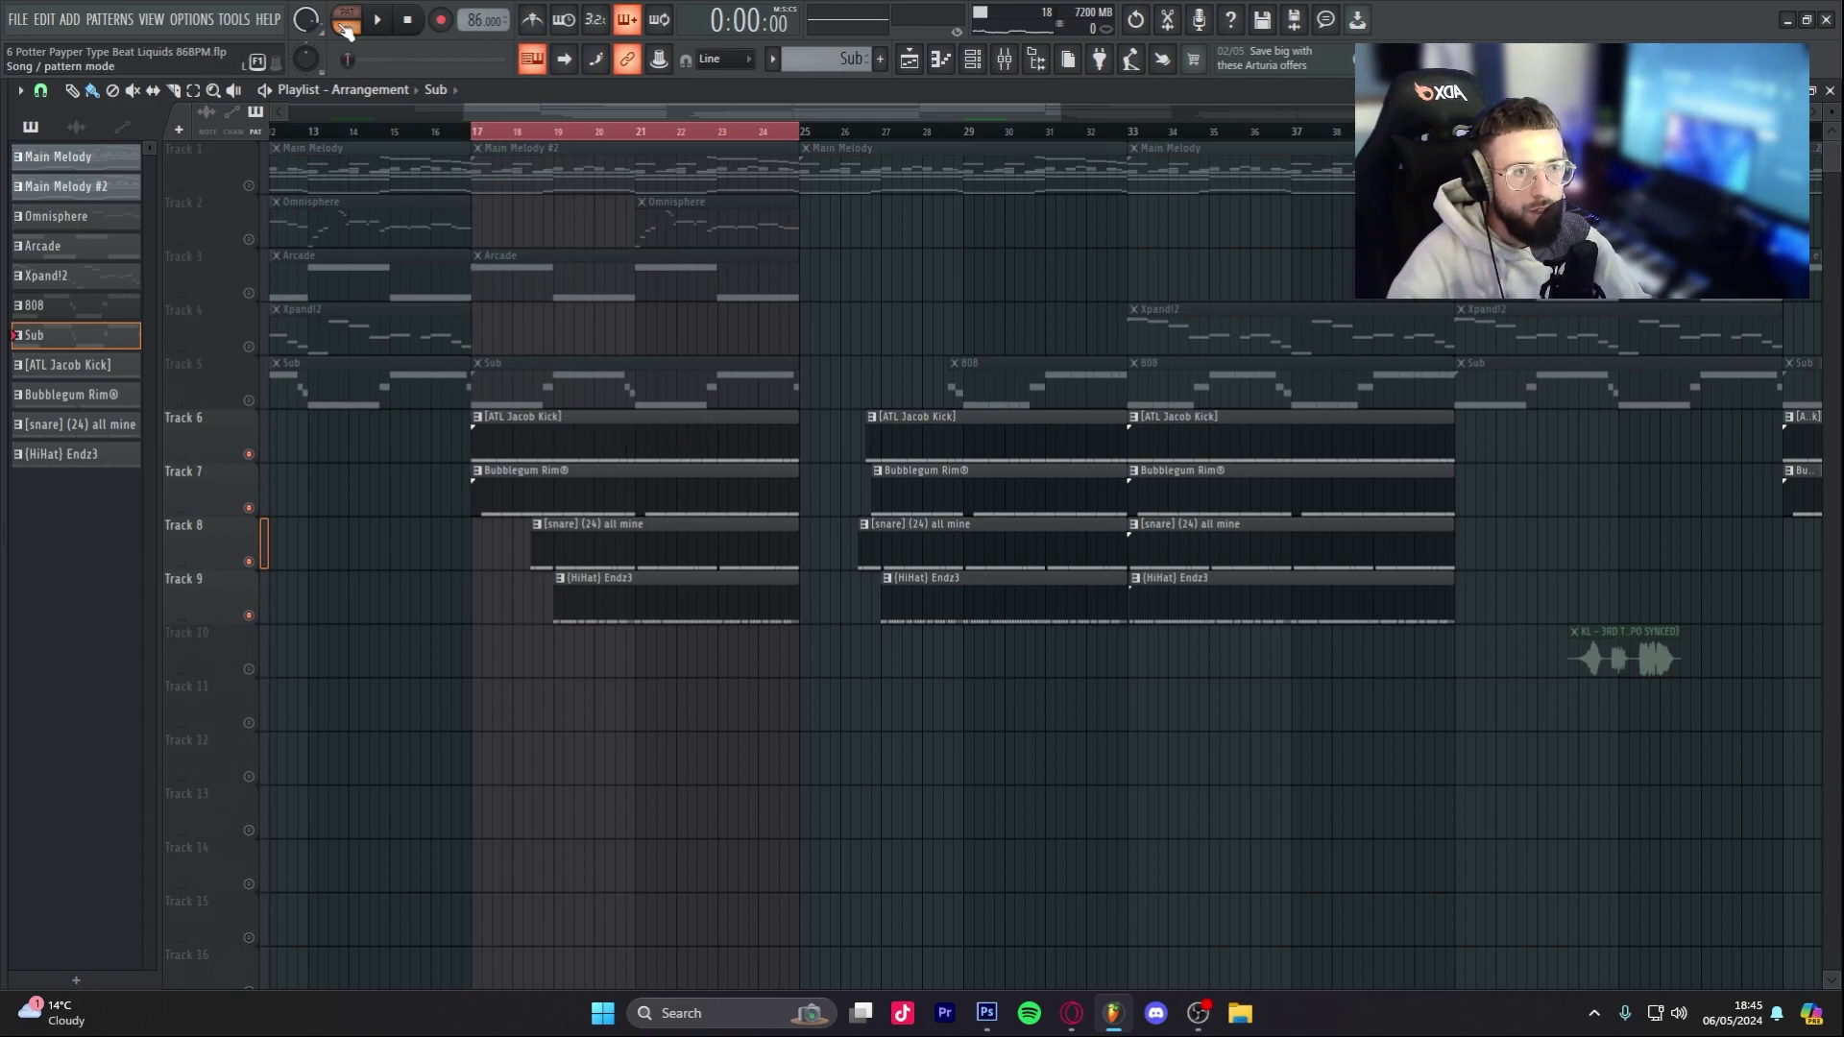
Step: Play the ATL Jacob Kick pattern and add FabFilter Pro-Q 3 to its mixer track, number 11
{"action": "left_click", "coordinate": [972, 59]}
{"action": "key", "text": "space"}
{"action": "scroll", "coordinate": [835, 55], "scroll_direction": "down", "scroll_amount": 3}
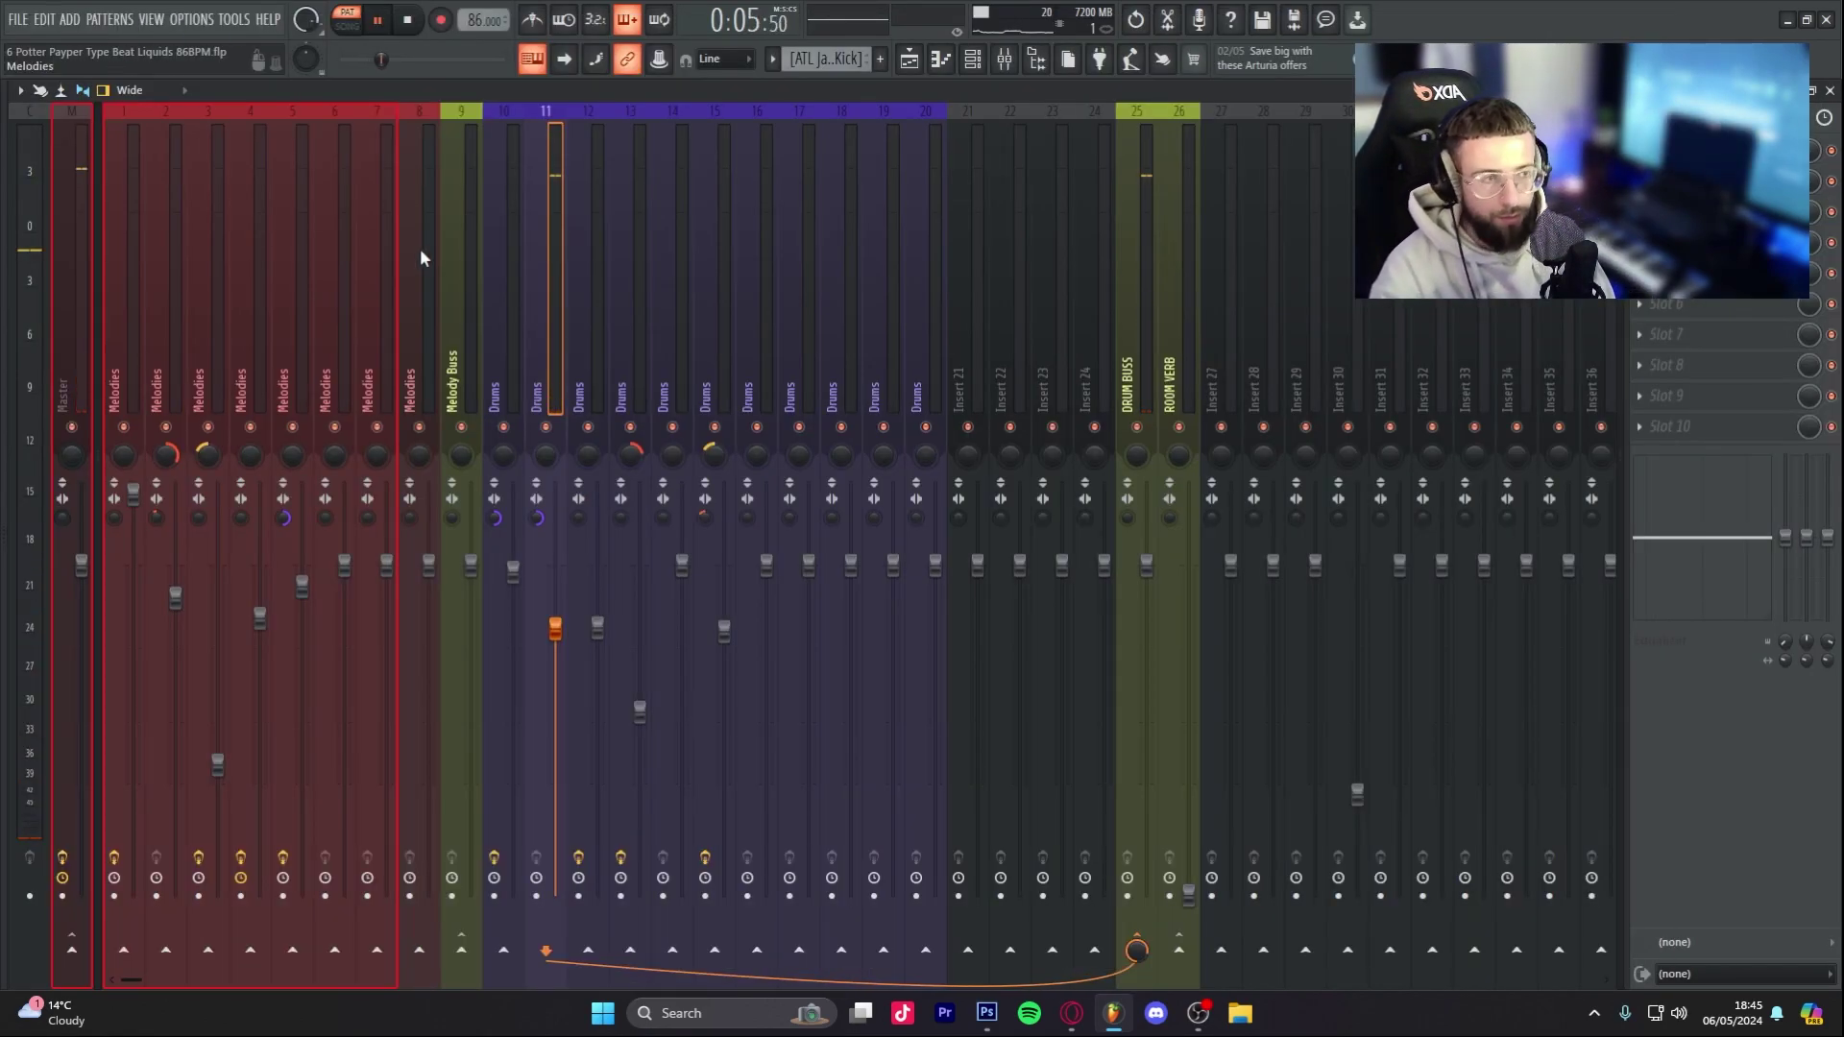
{"action": "type", "text": "pro"}
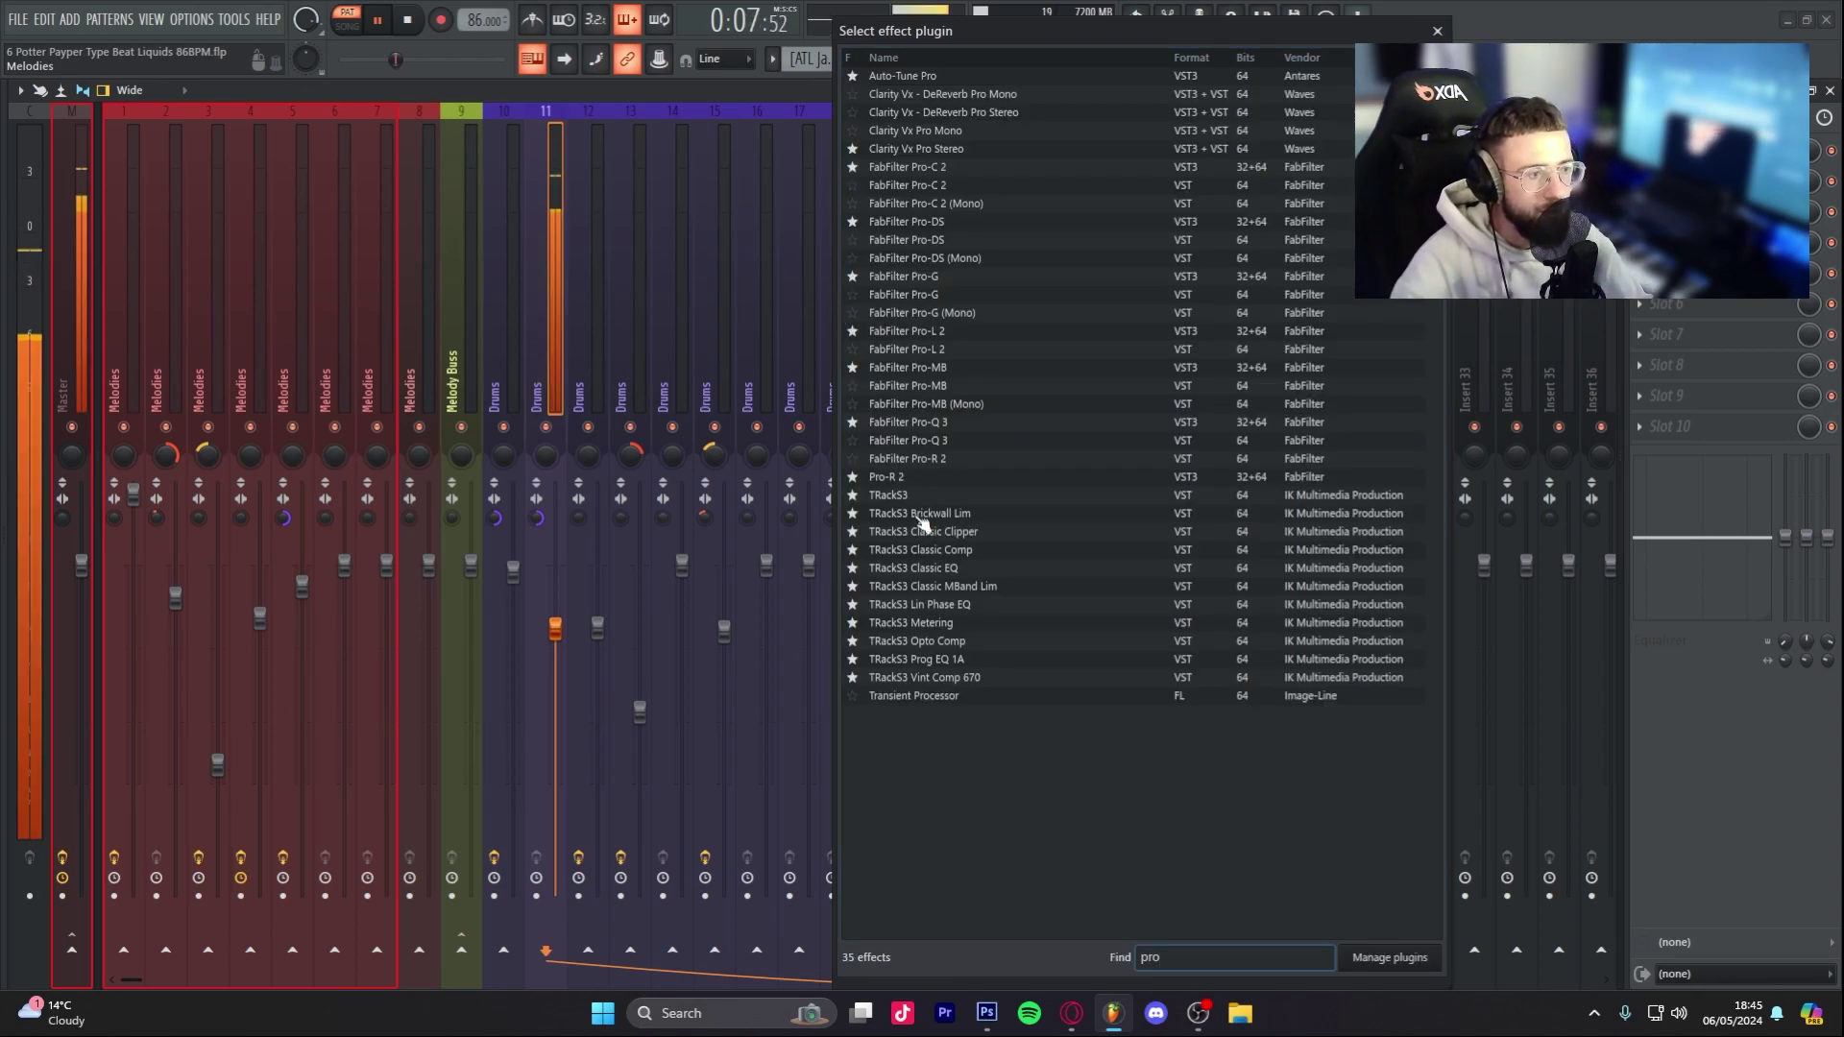
{"action": "double_click", "coordinate": [939, 441]}
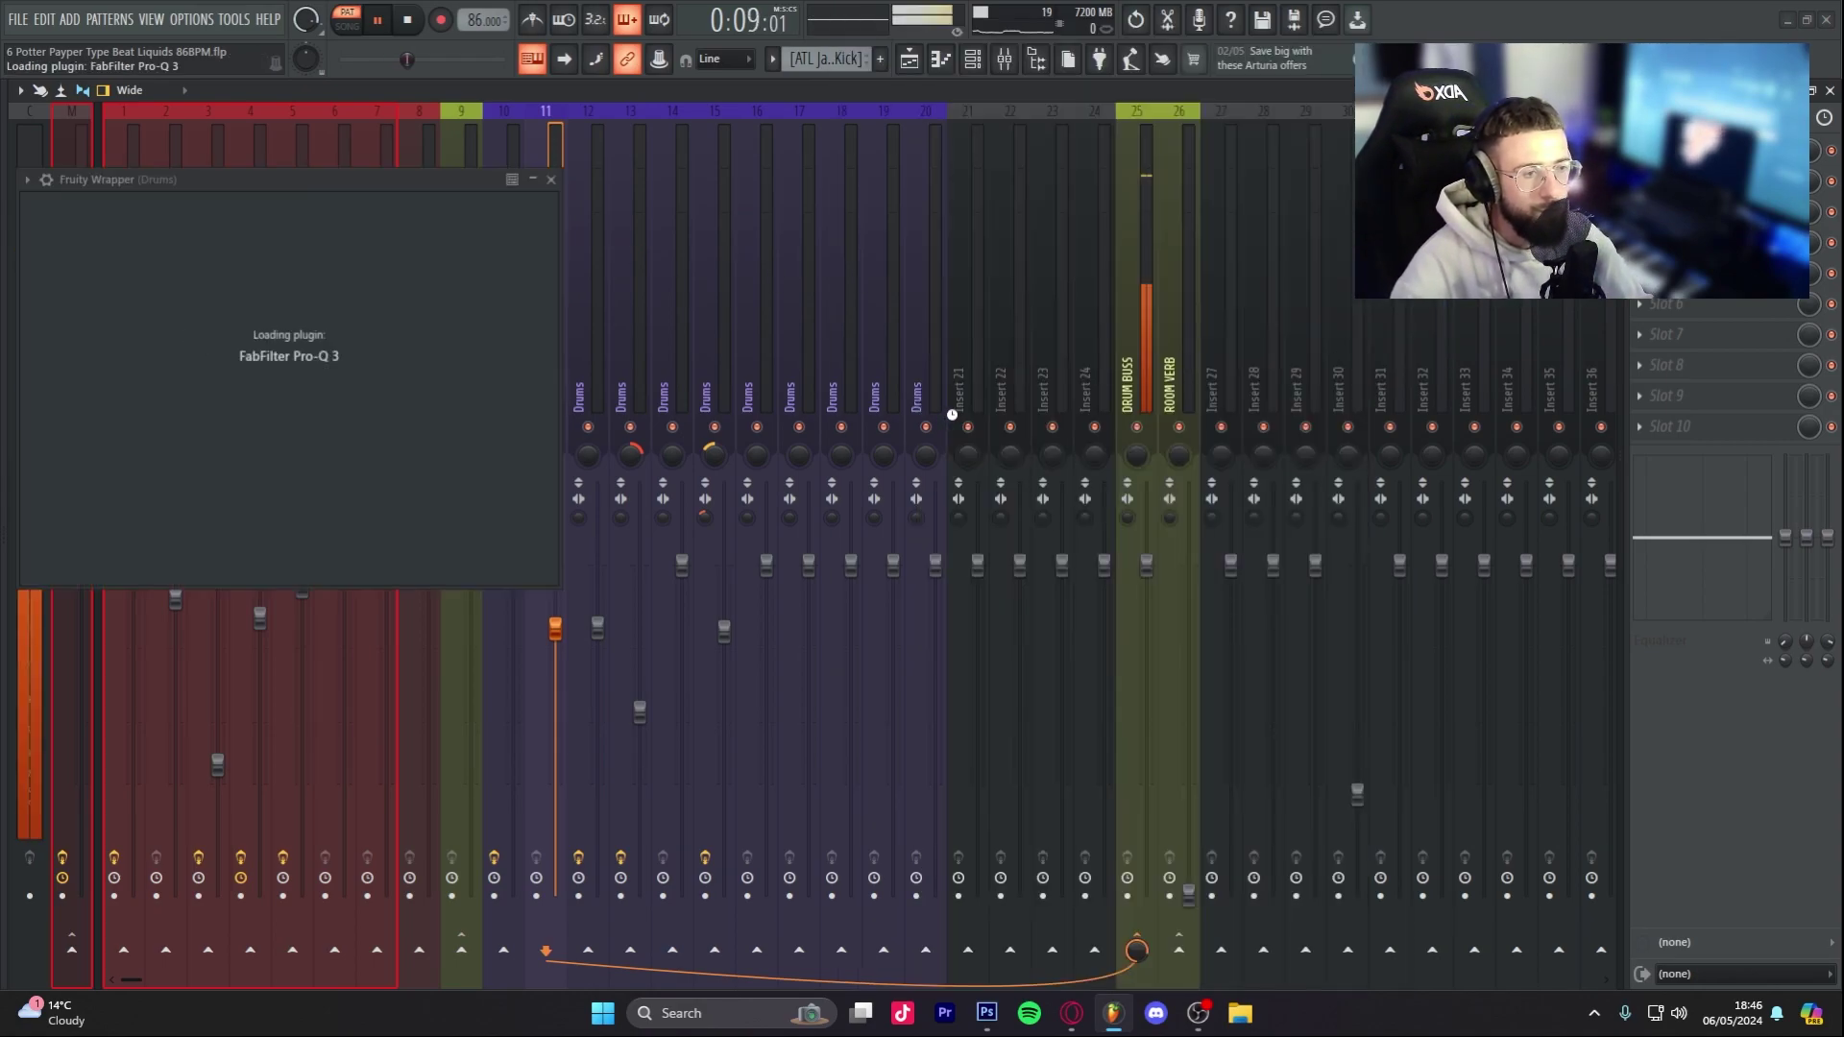
{"action": "left_click_drag", "start_coordinate": [366, 182], "coordinate": [655, 204]}
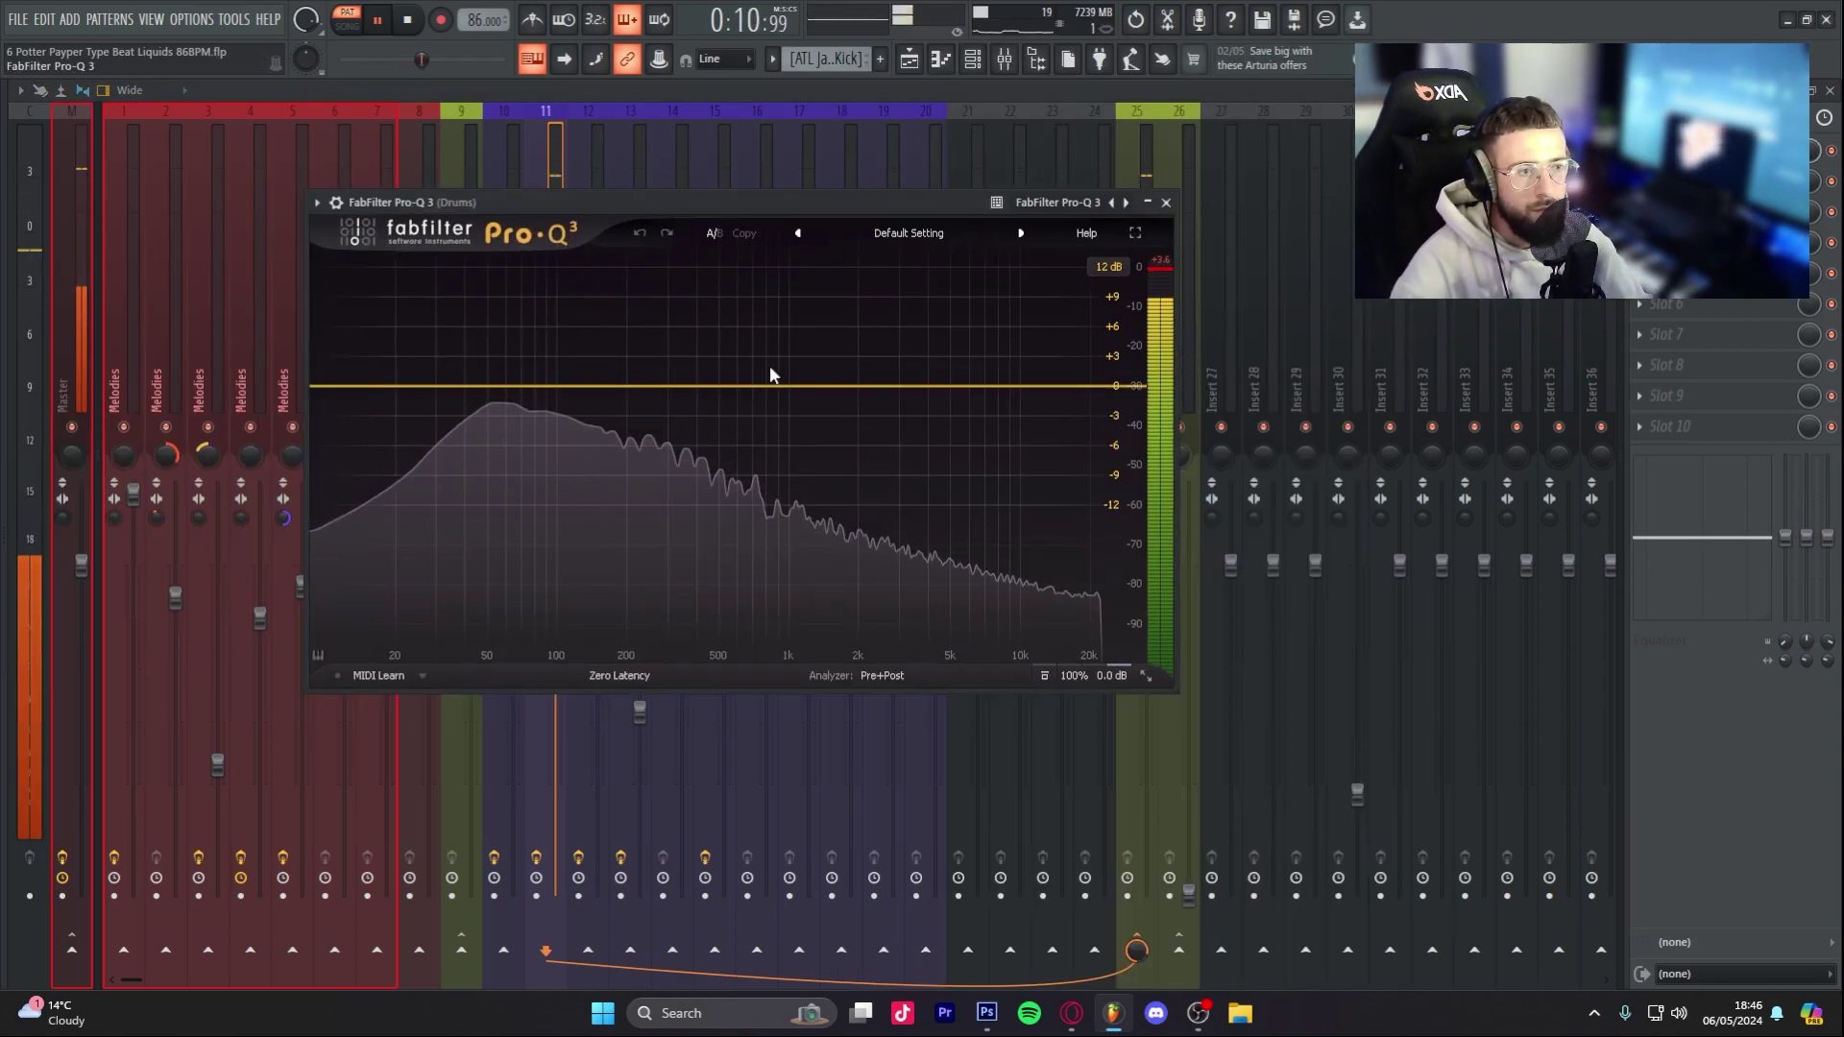
Step: Add a 6 dB/oct high-cut band at 129.62 Hz in Pro-Q 3 and close the equaliser
{"action": "left_click", "coordinate": [1086, 387]}
{"action": "left_click_drag", "start_coordinate": [836, 596], "coordinate": [845, 697]}
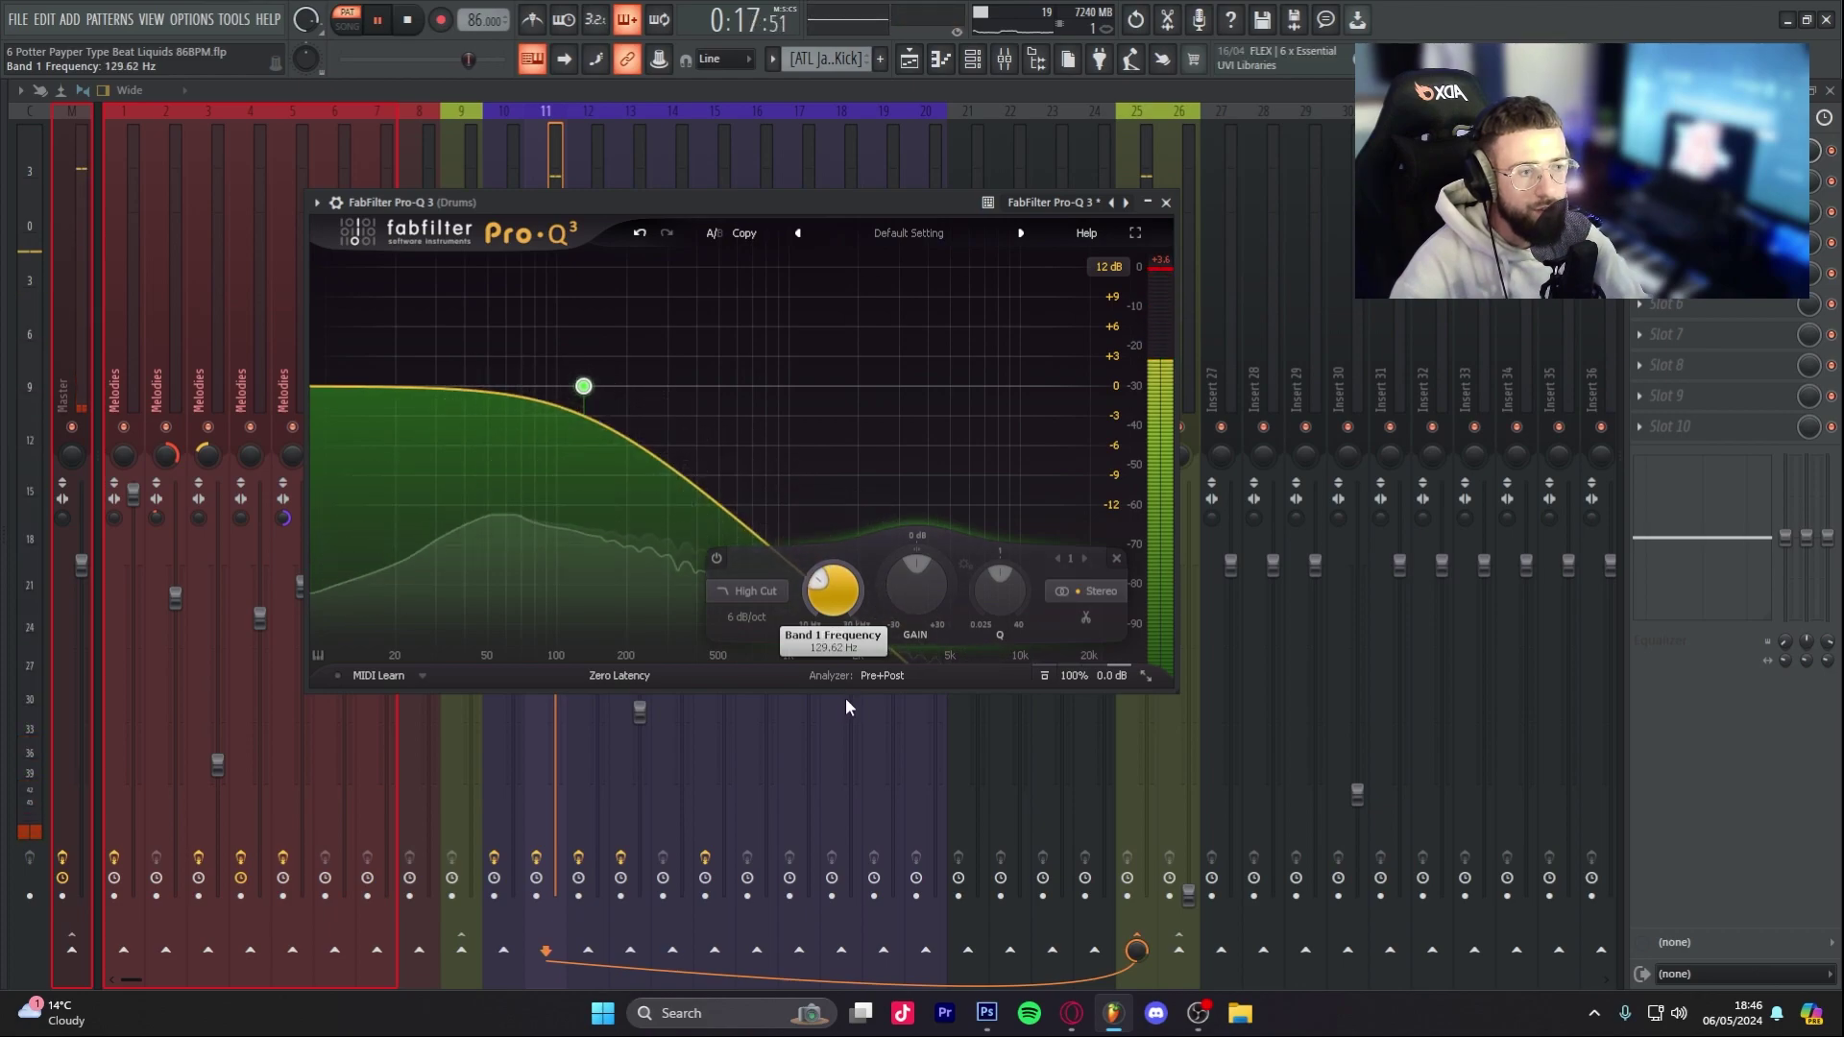
{"action": "left_click", "coordinate": [1166, 202]}
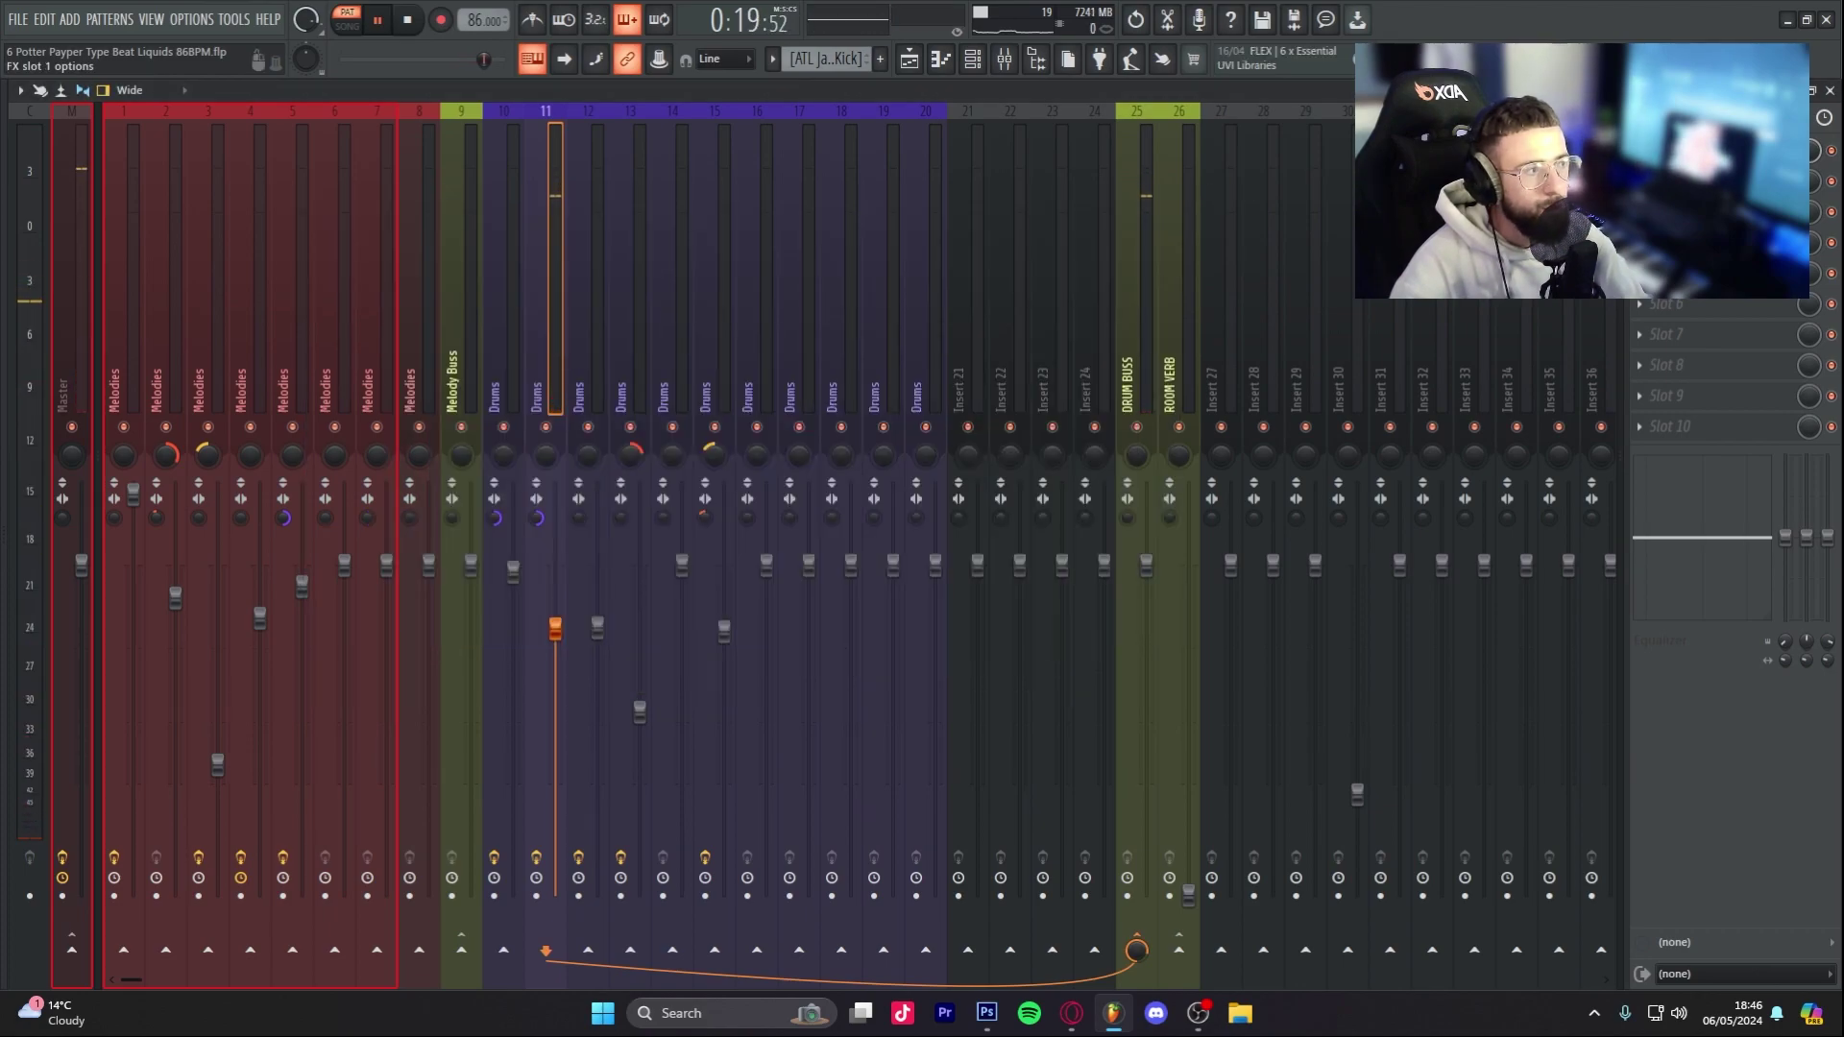
Step: Stop playback and examine the sampler settings of the ATL Jacob Kick channel
{"action": "key", "text": "F6"}
{"action": "key", "text": "space"}
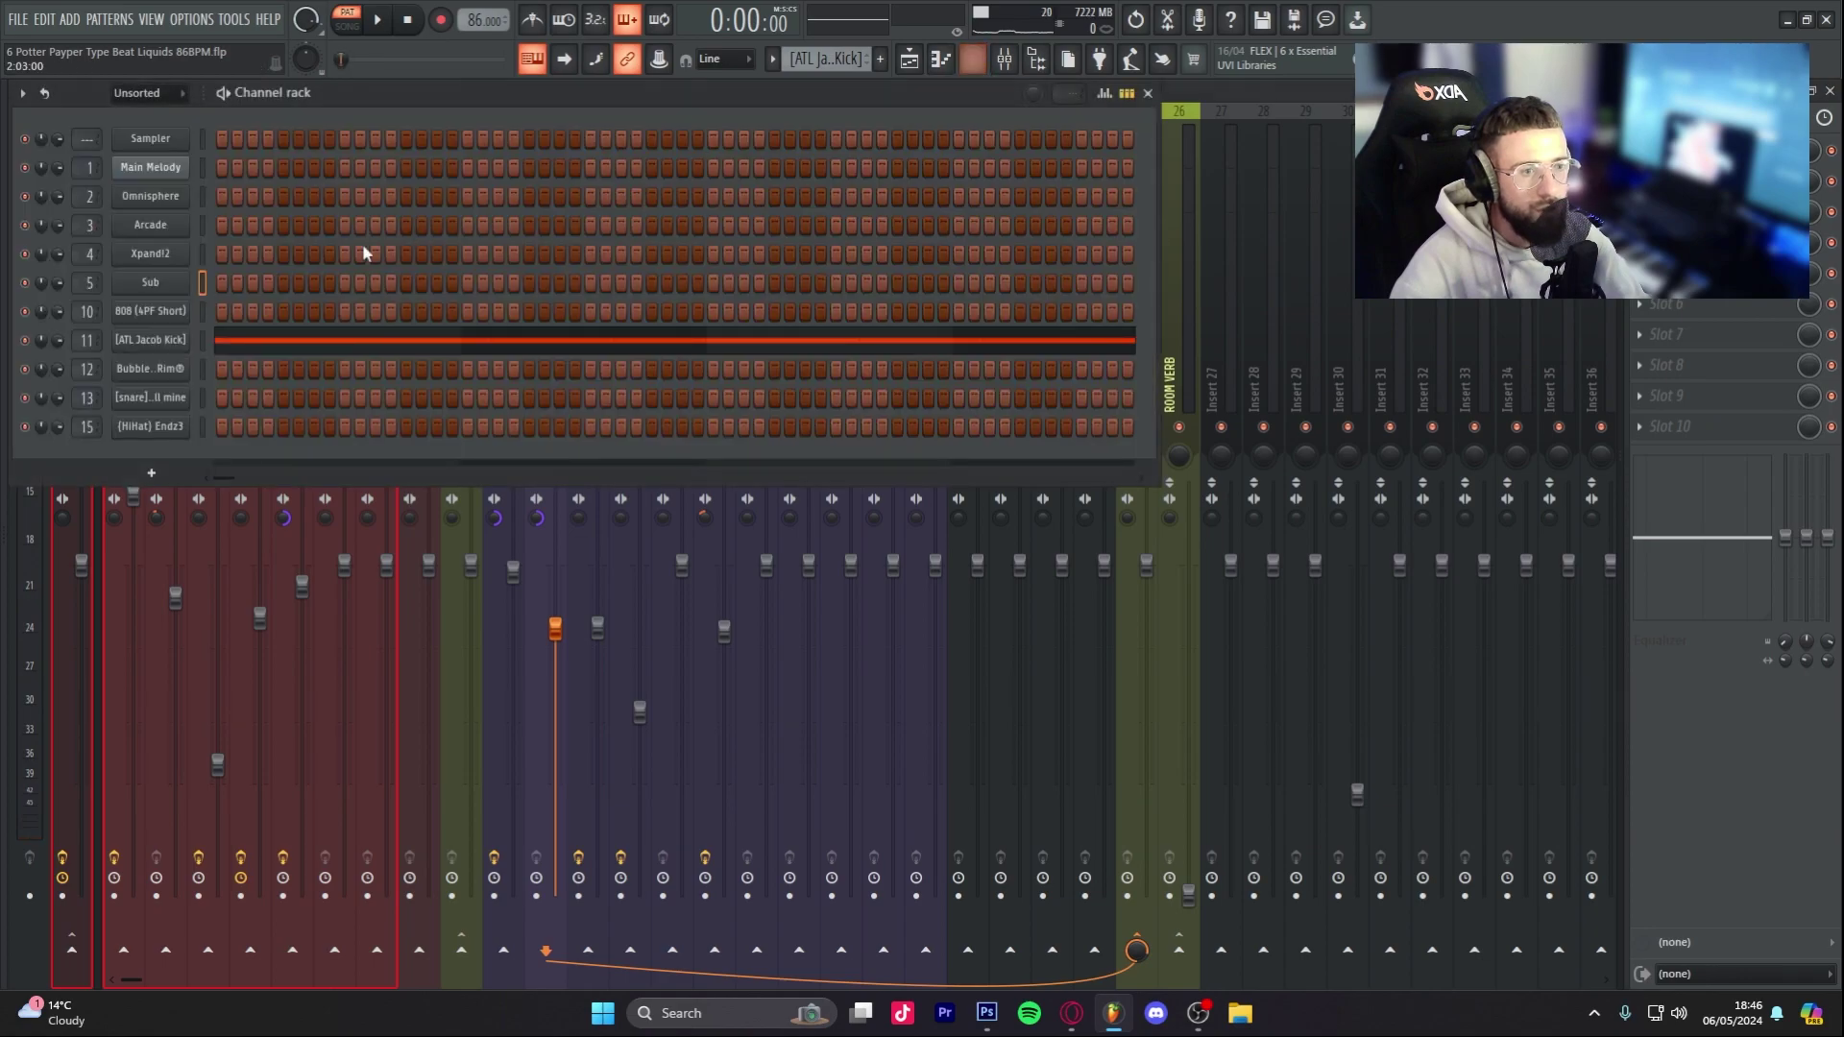
{"action": "left_click", "coordinate": [180, 347]}
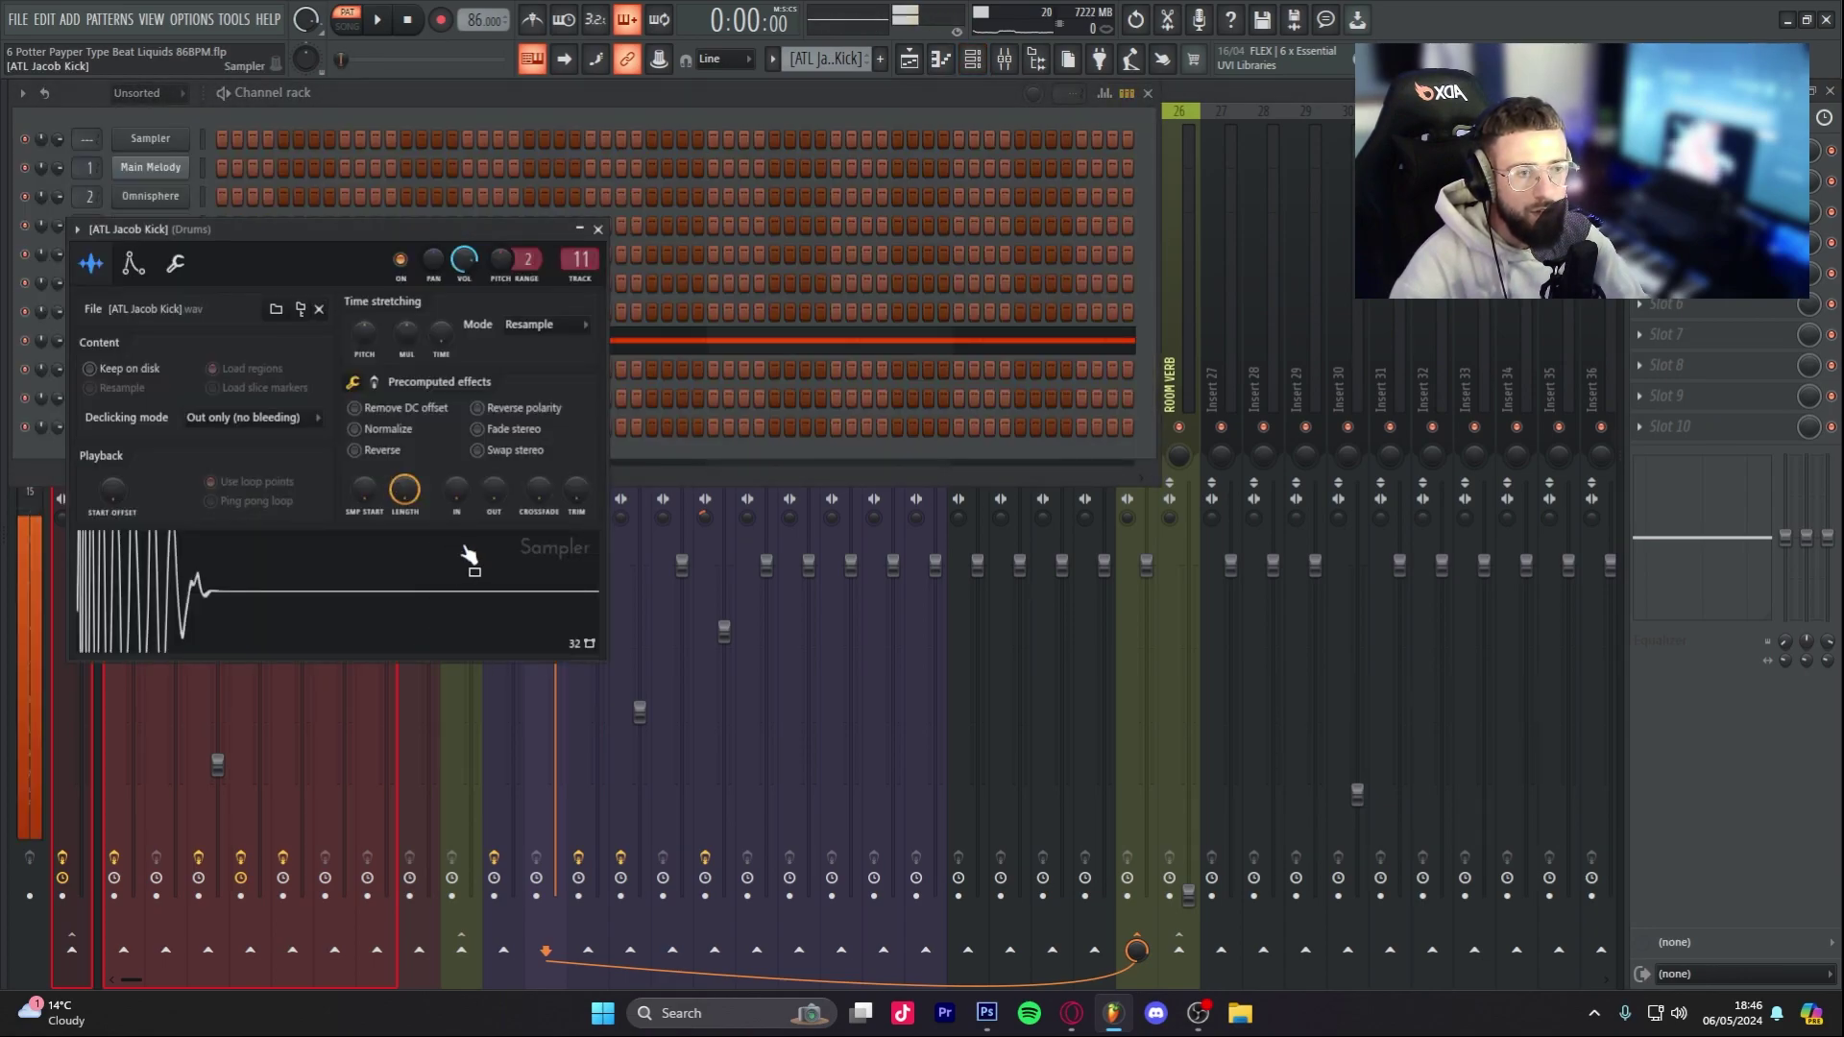
{"action": "key", "text": "Escape"}
{"action": "left_click", "coordinate": [977, 57]}
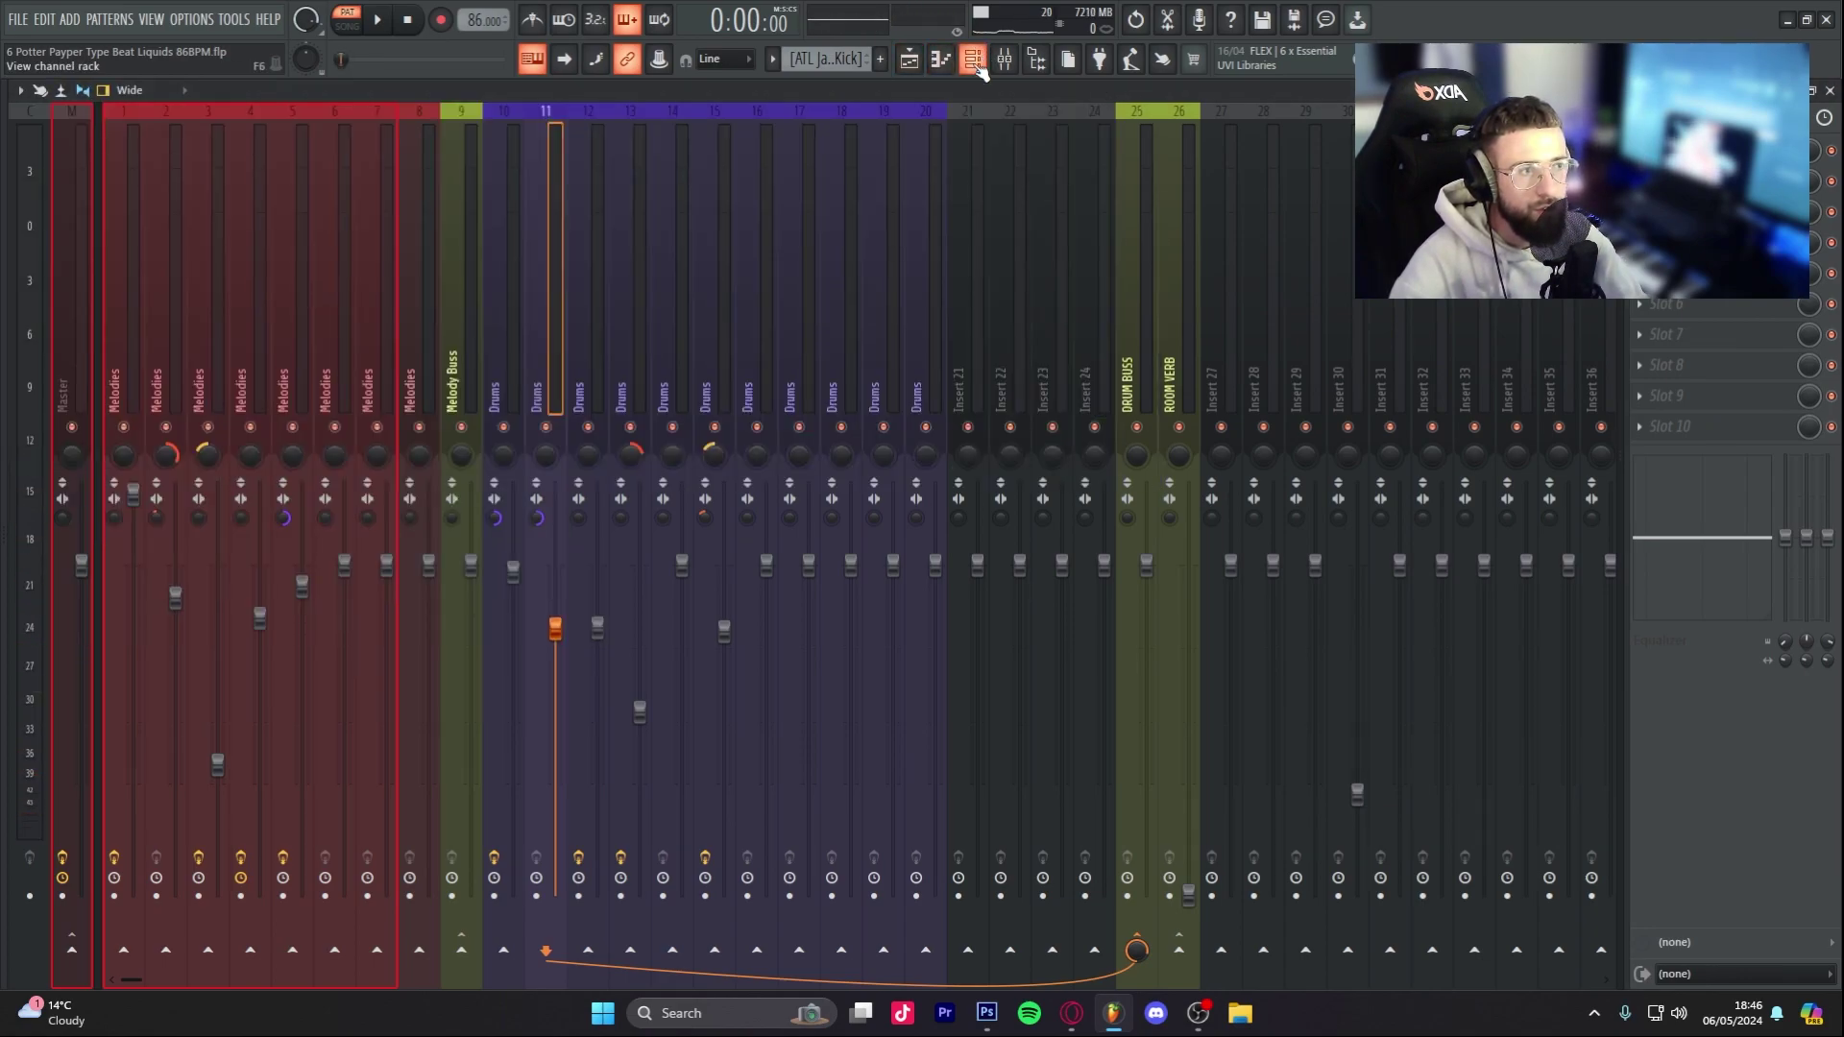
{"action": "left_click", "coordinate": [590, 302]}
{"action": "left_click", "coordinate": [807, 301]}
Step: Examine the sampler settings of the snare (24) all mine and Bubblegum Rim channels
{"action": "key", "text": "F5"}
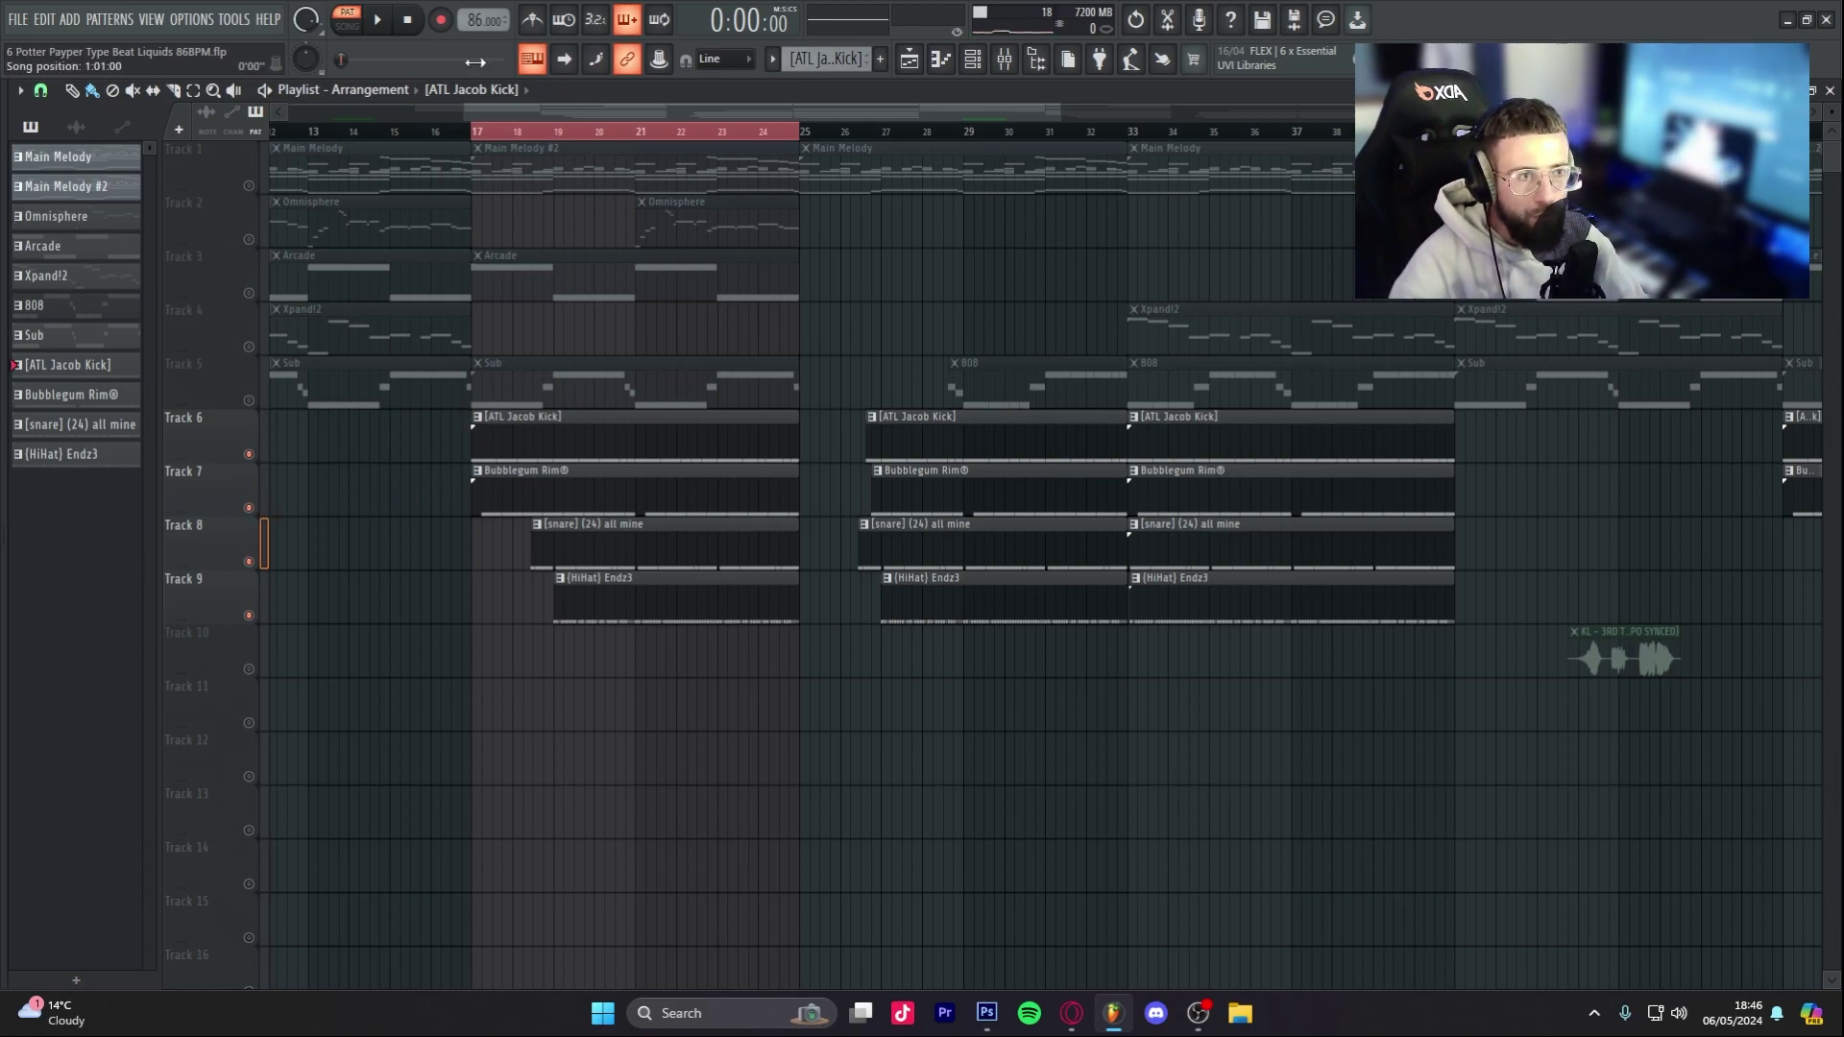
{"action": "left_click", "coordinate": [972, 60]}
{"action": "scroll", "coordinate": [795, 60], "scroll_direction": "down", "scroll_amount": 2}
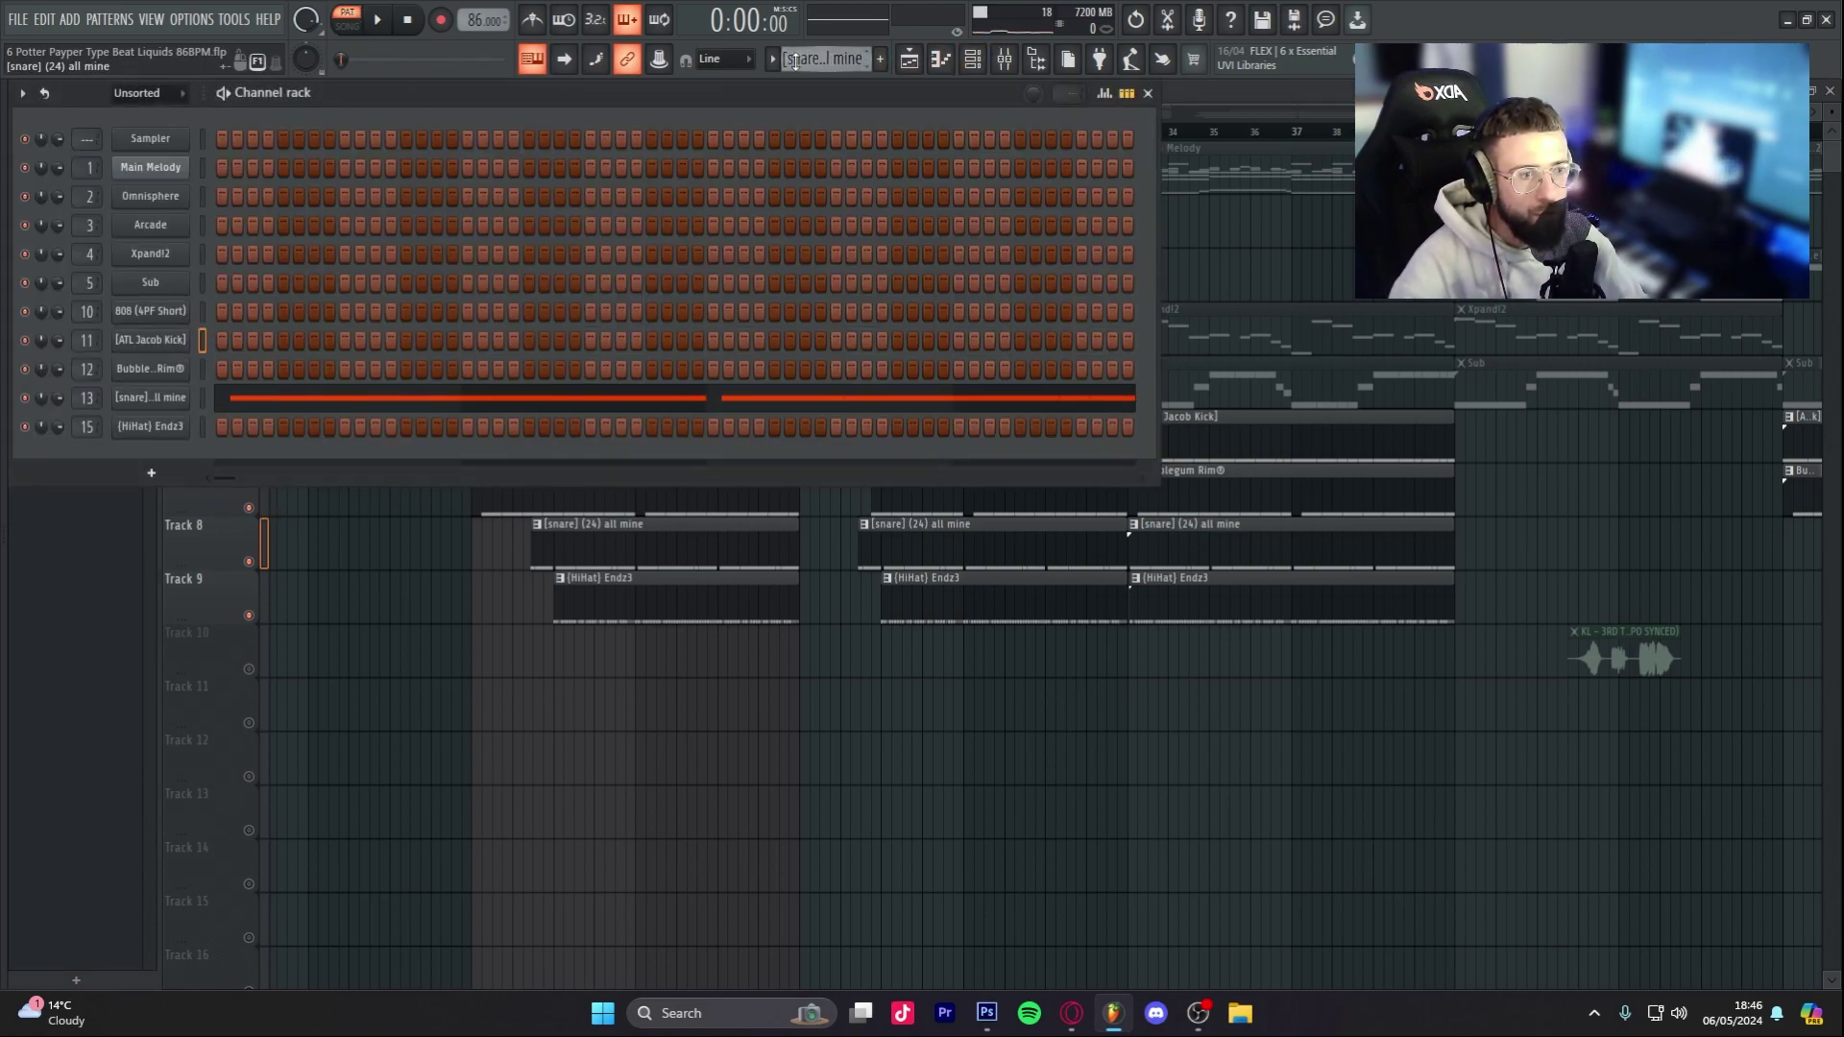
{"action": "left_click", "coordinate": [175, 404]}
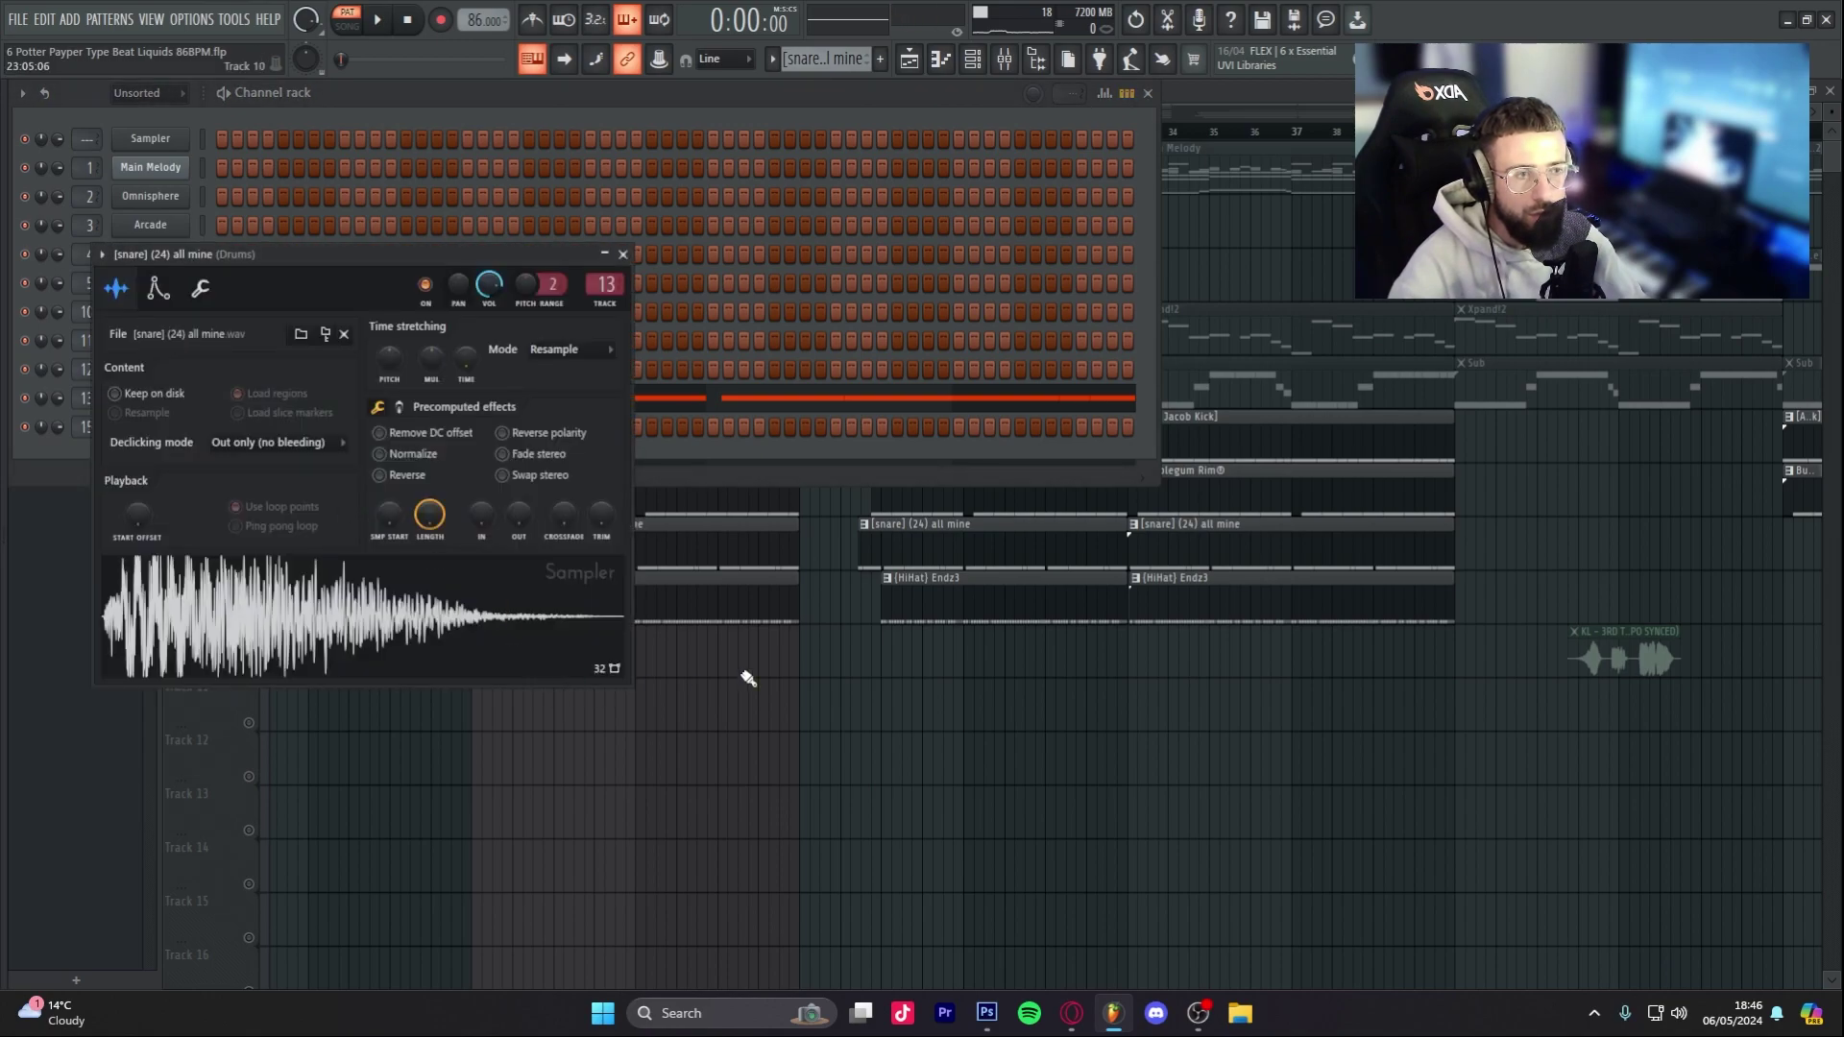
{"action": "scroll", "coordinate": [812, 58], "scroll_direction": "up", "scroll_amount": 1}
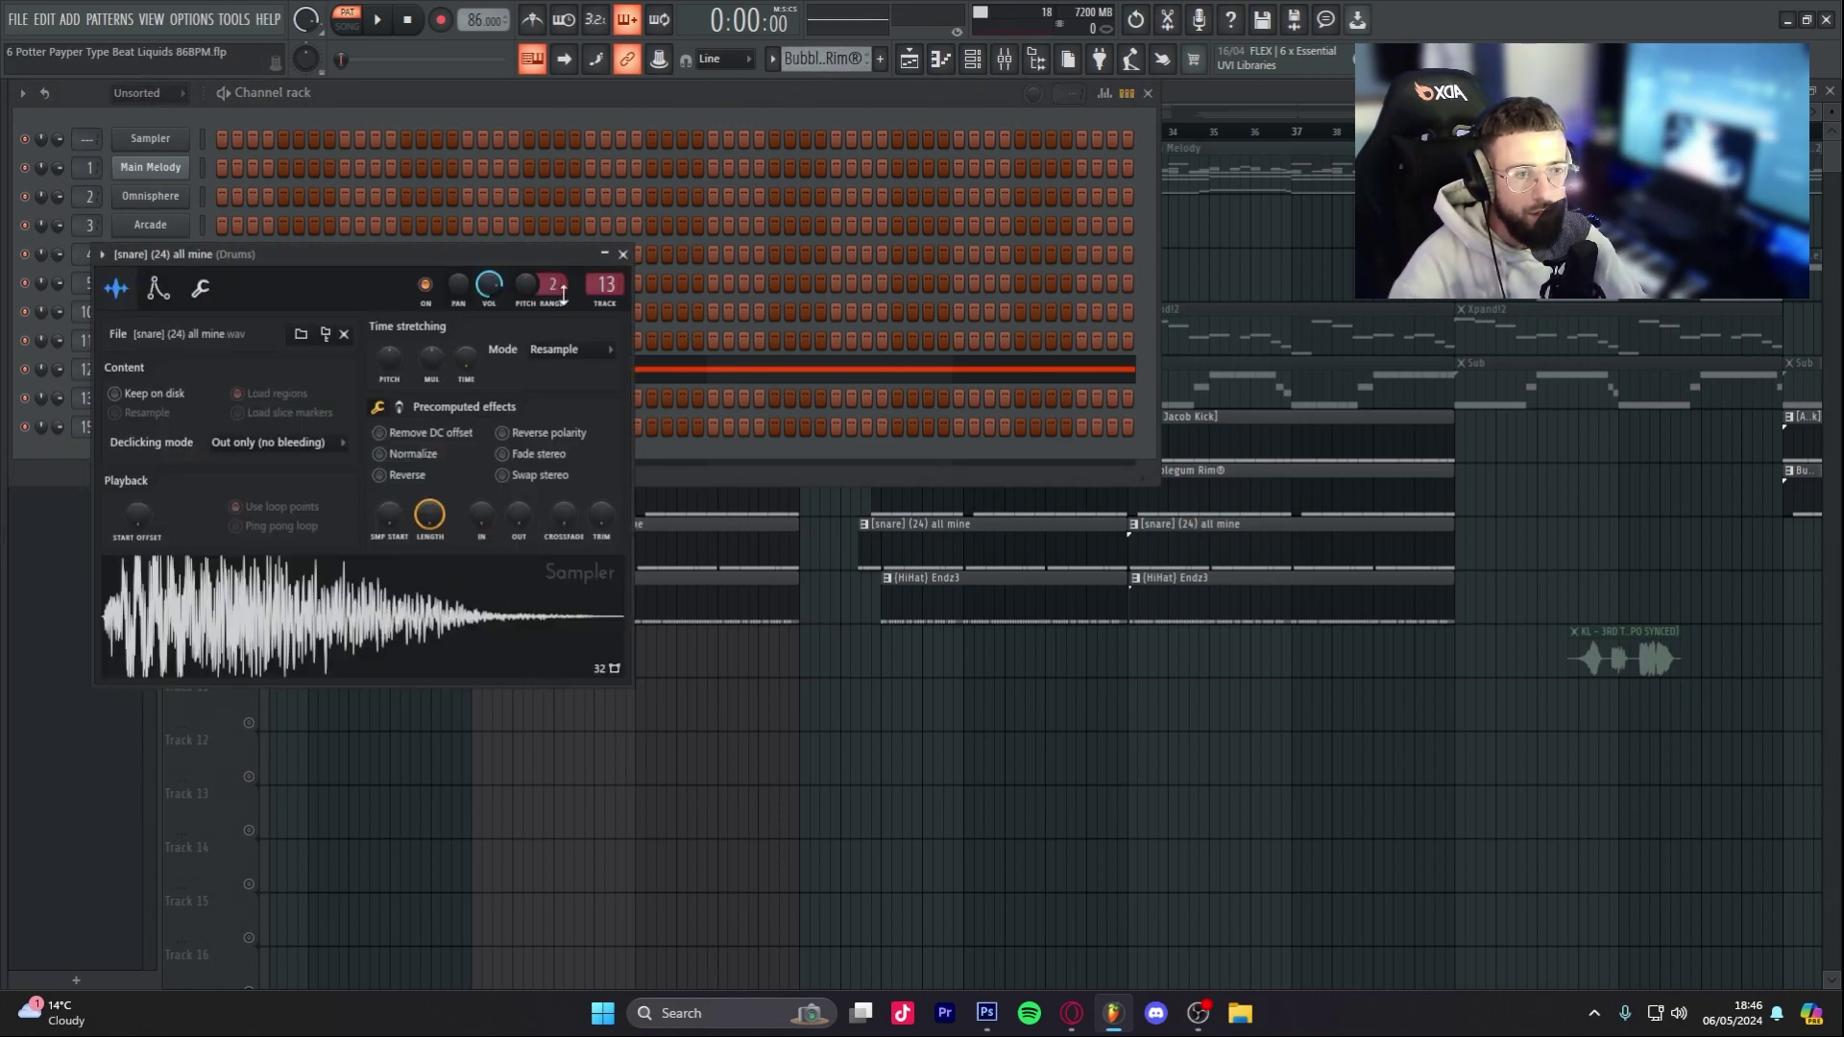
{"action": "left_click", "coordinate": [622, 254]}
{"action": "left_click", "coordinate": [132, 370]}
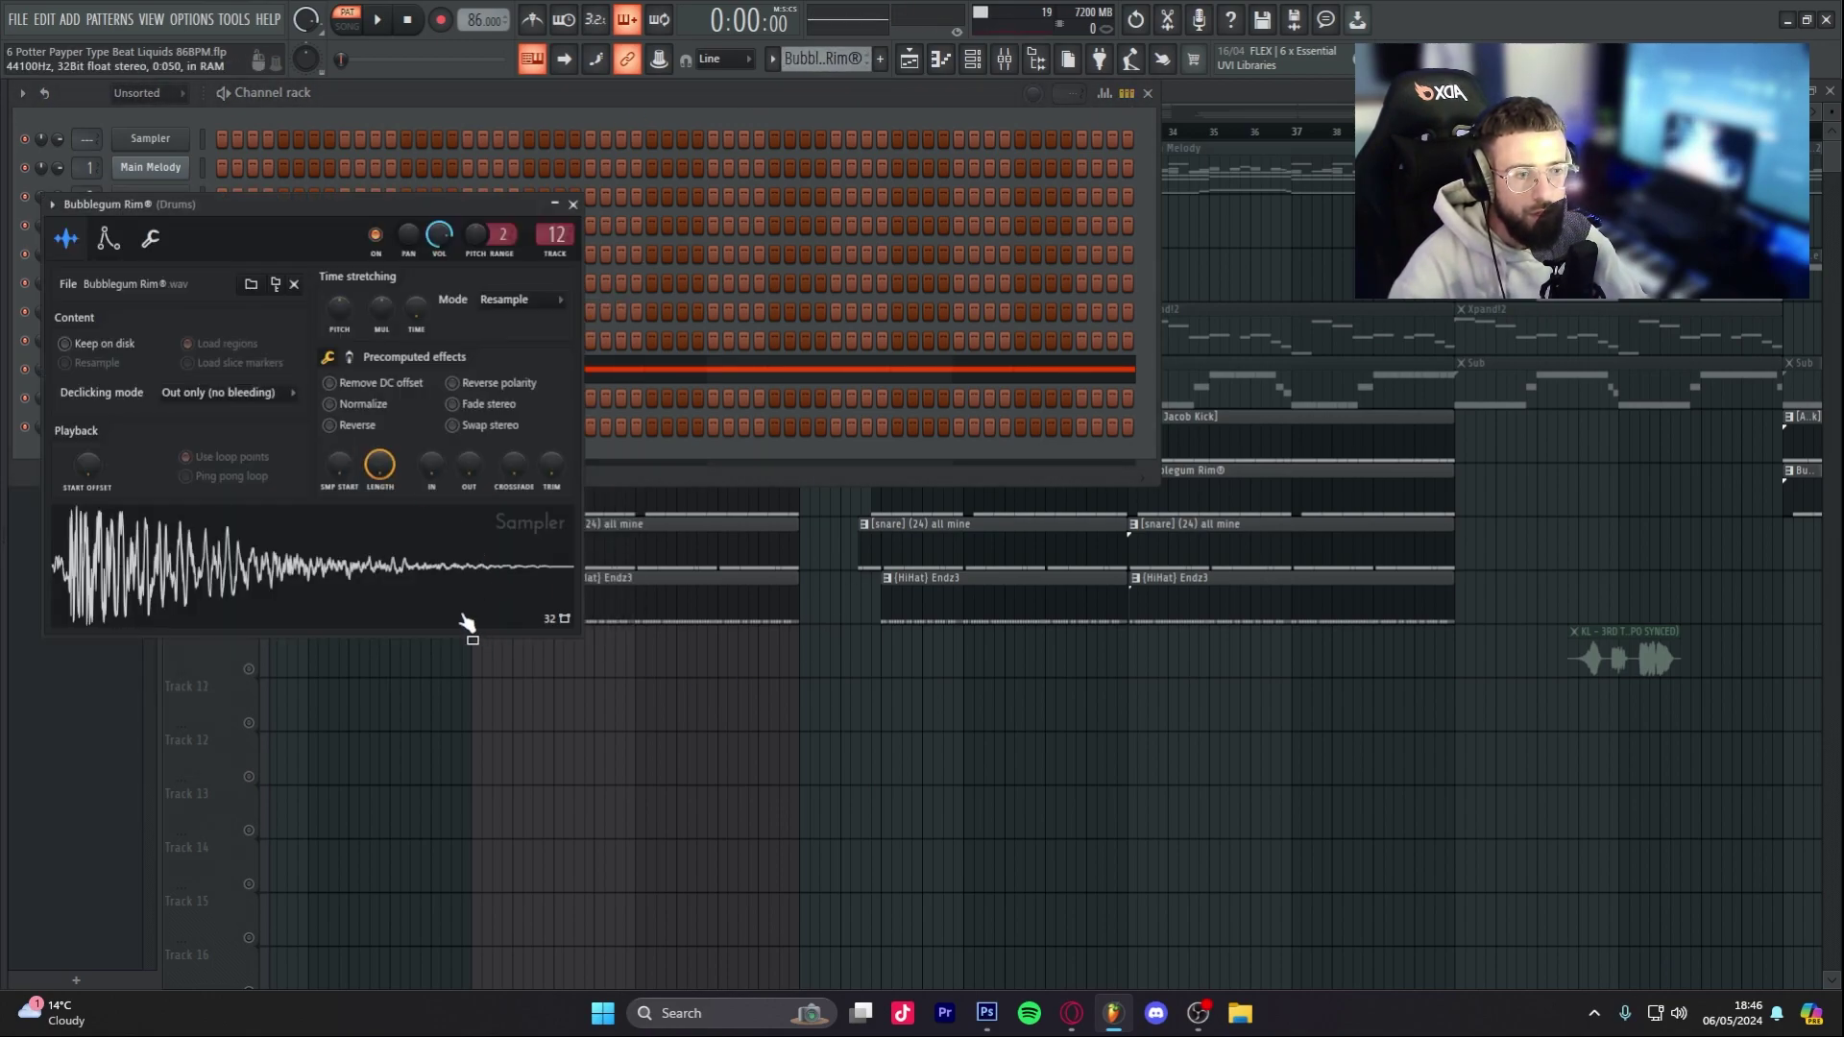
{"action": "left_click", "coordinate": [574, 204]}
Step: From bar 18, play the ATL Jacob Kick and Bubblegum Rim tracks alone and again with the snare track unmuted
{"action": "key", "text": "F6"}
{"action": "left_click", "coordinate": [527, 132]}
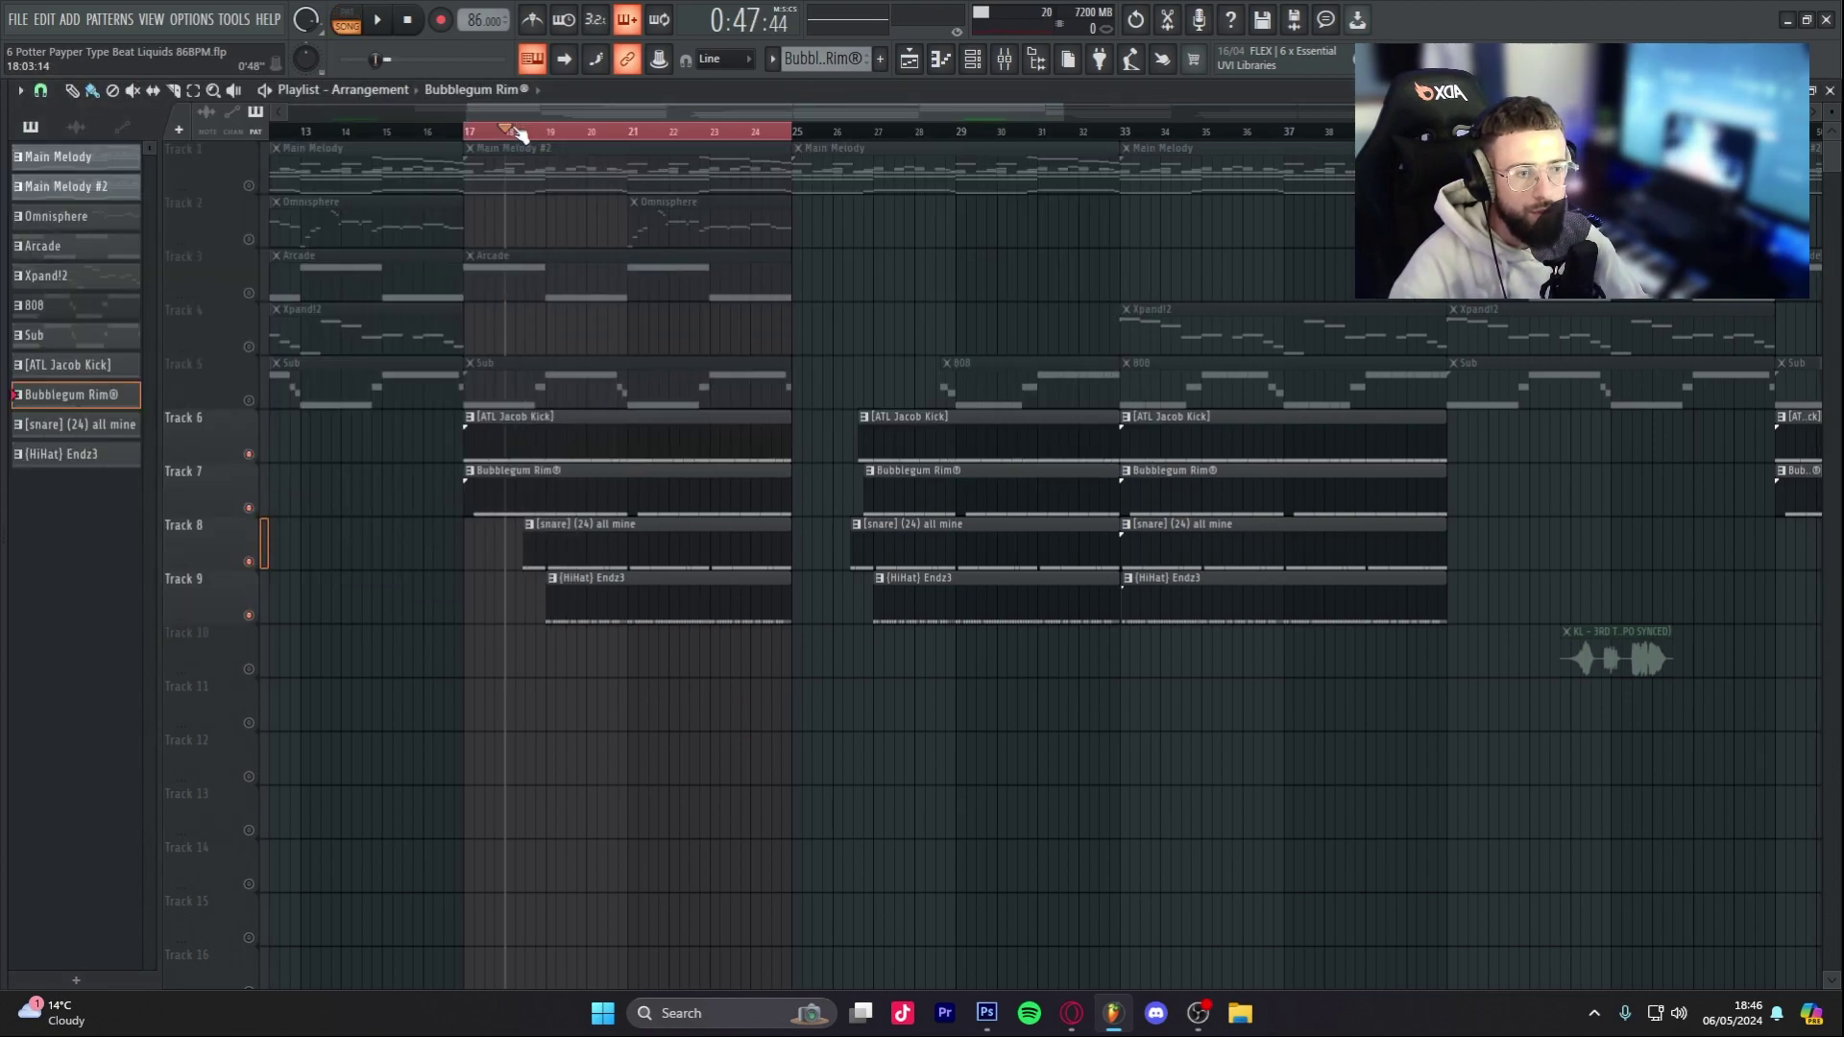
{"action": "right_click", "coordinate": [250, 456]}
{"action": "left_click", "coordinate": [250, 509]}
{"action": "key", "text": "space"}
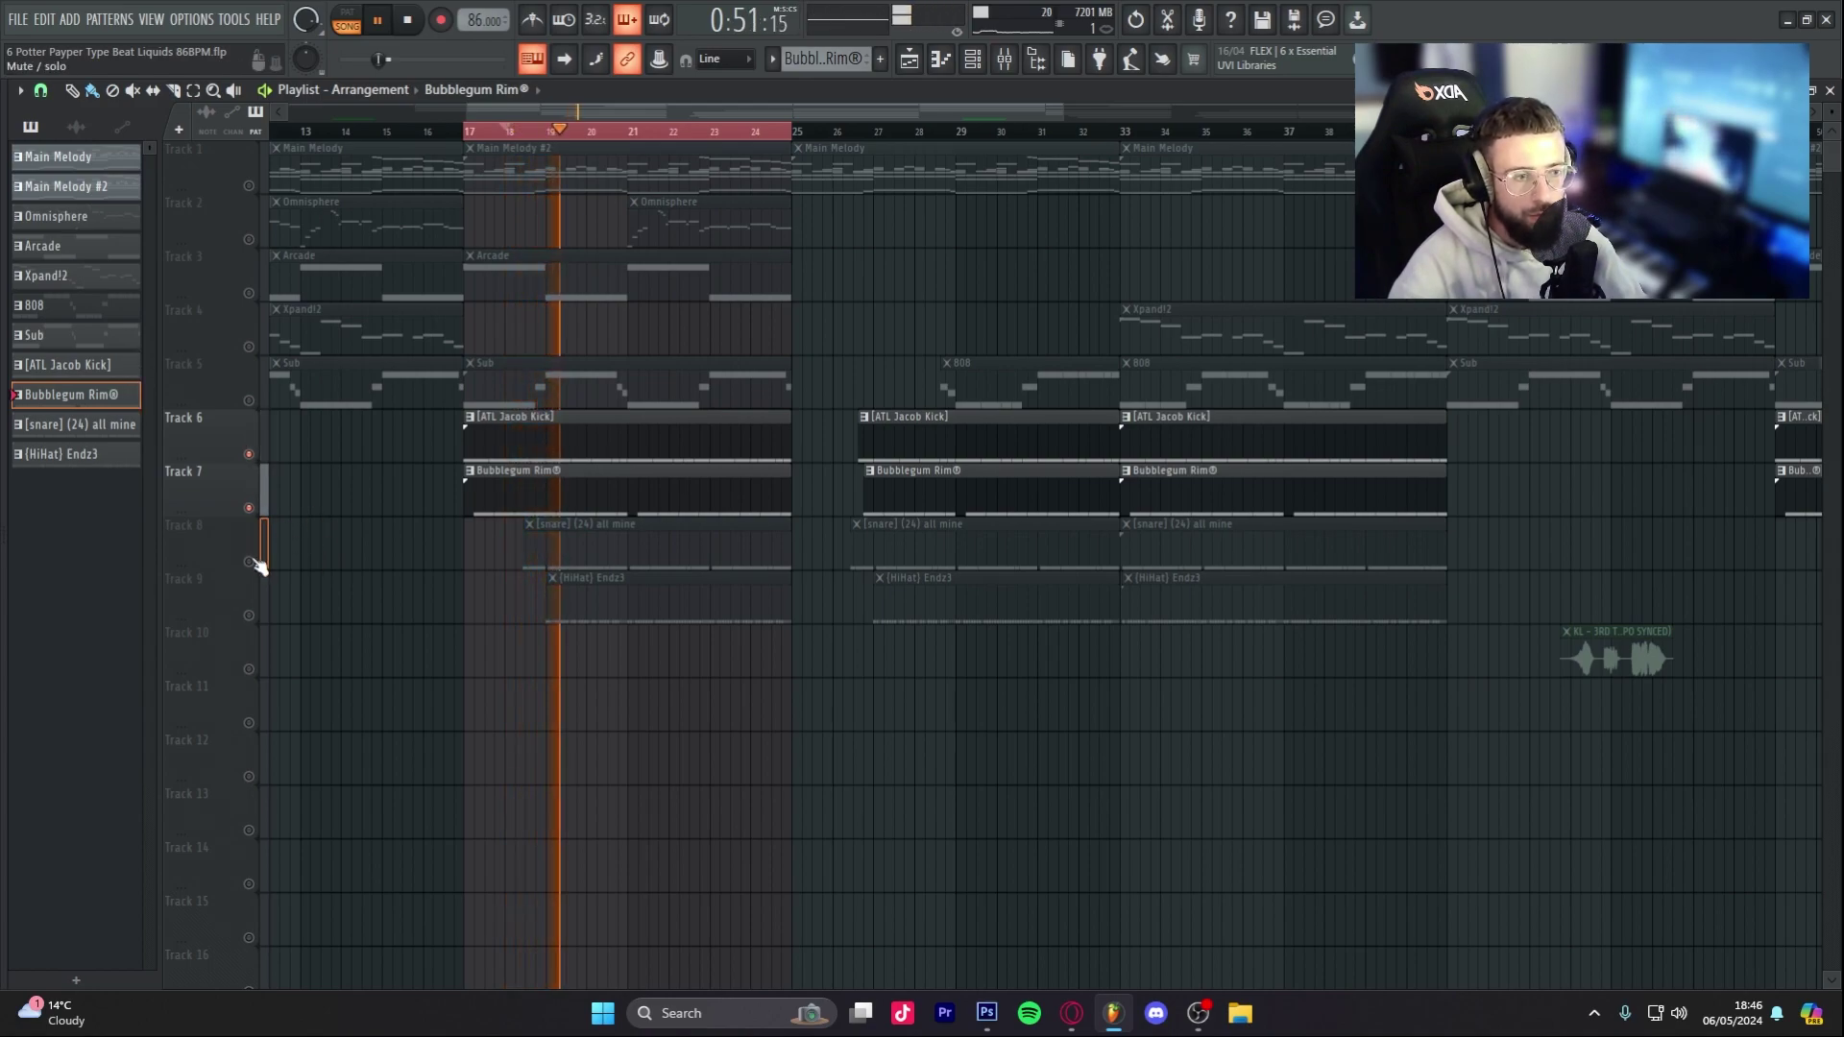
{"action": "key", "text": "space"}
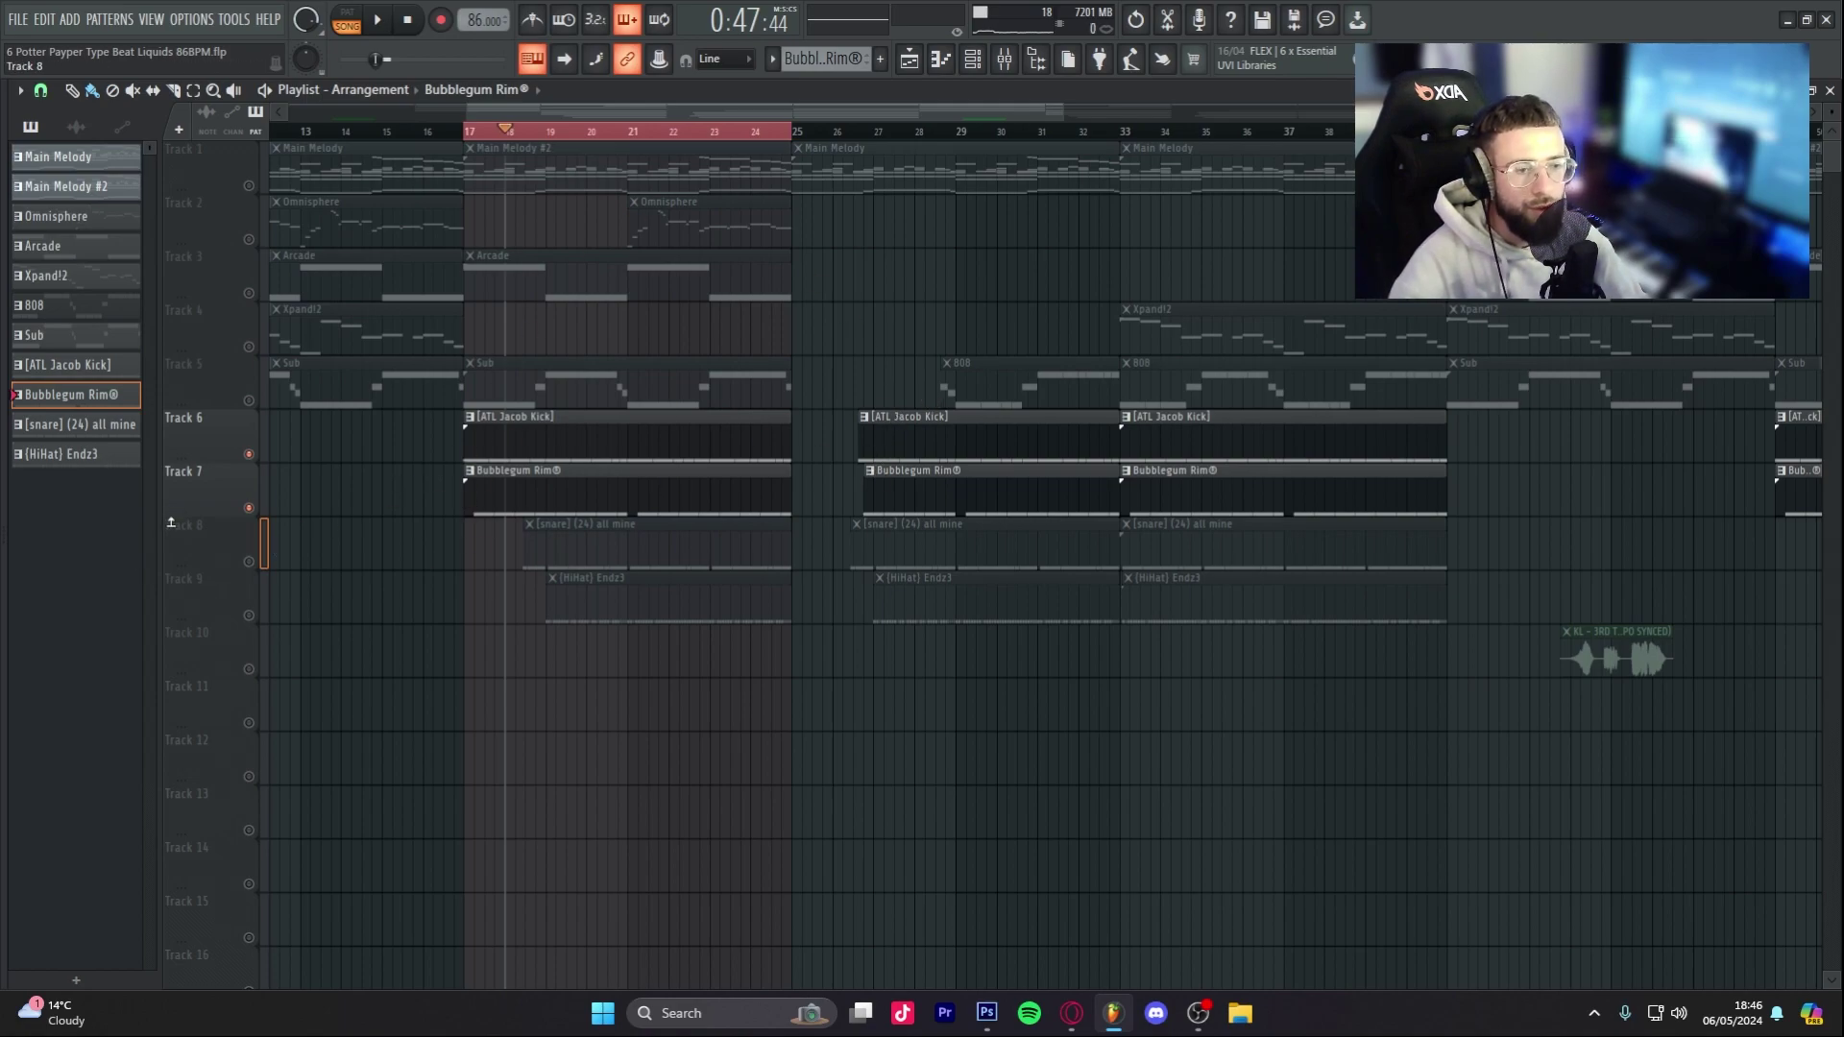
{"action": "left_click", "coordinate": [249, 563]}
{"action": "key", "text": "space"}
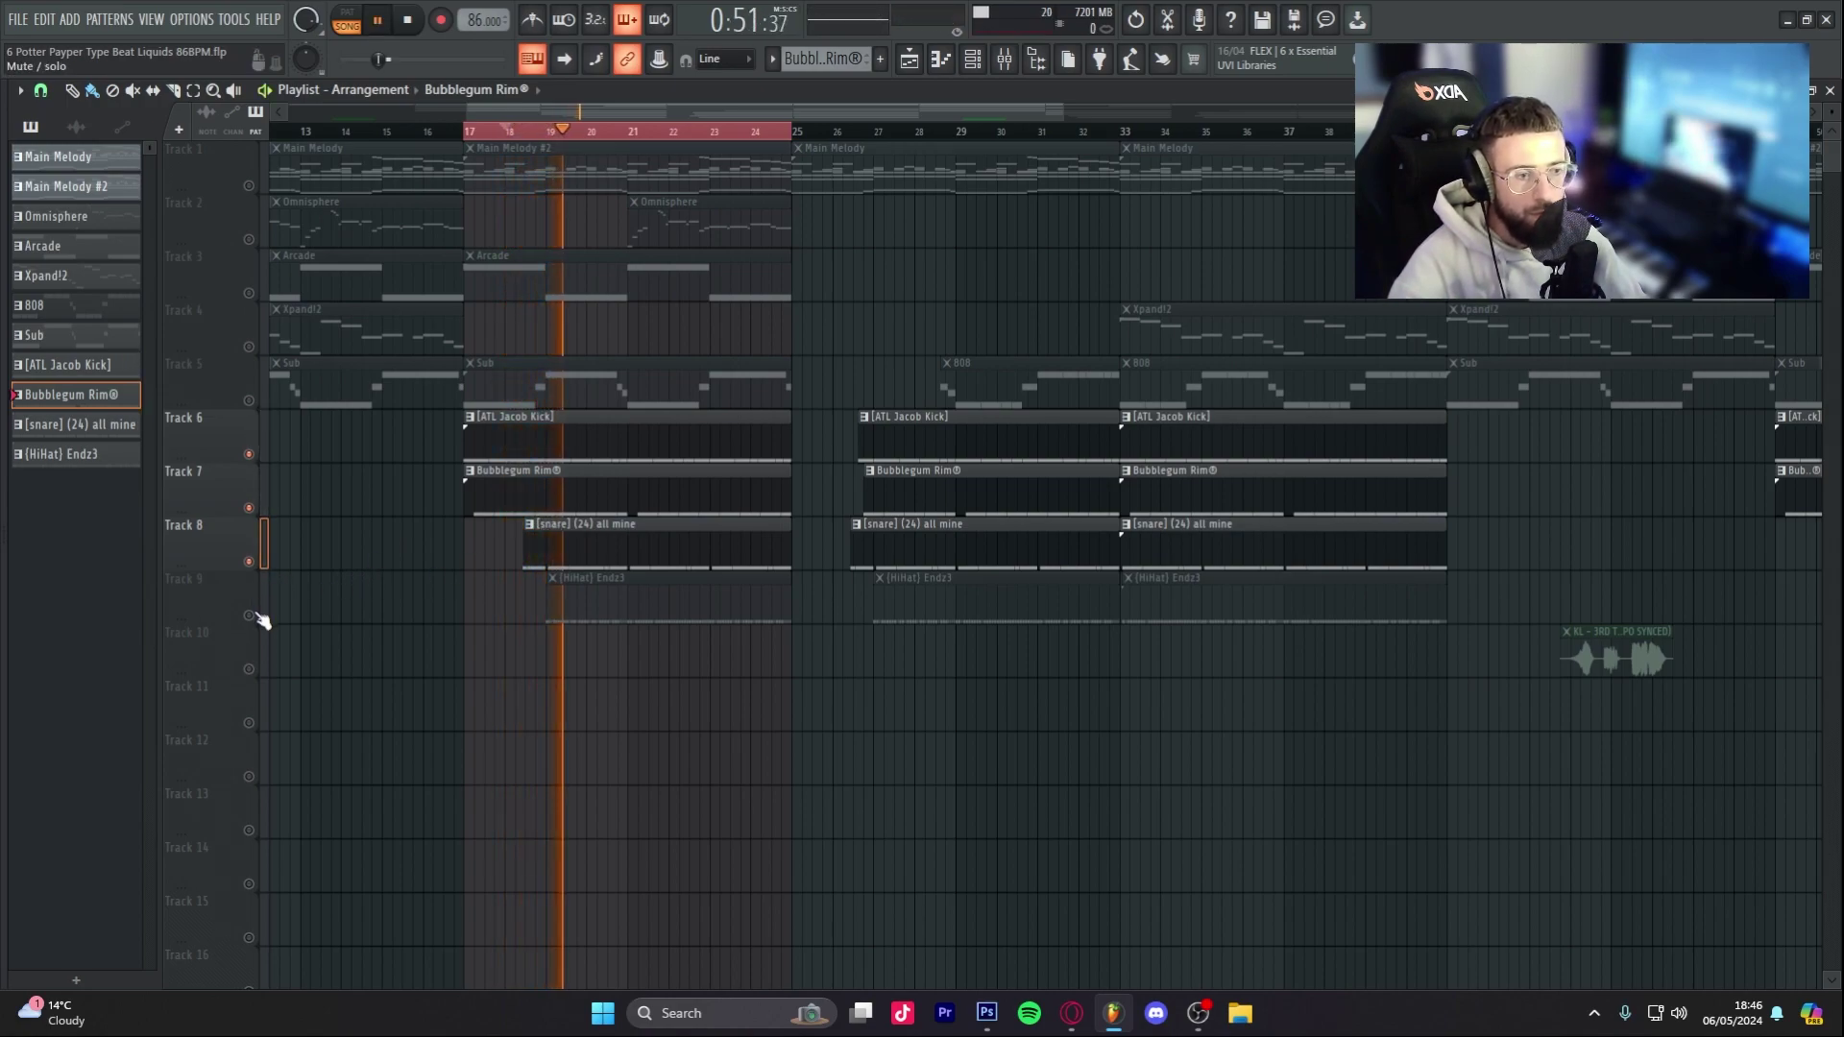
Step: Examine the highpass band and the flat lowpass band of the Neutron 4 equaliser on mixer insert 12
{"action": "left_click", "coordinate": [1005, 60]}
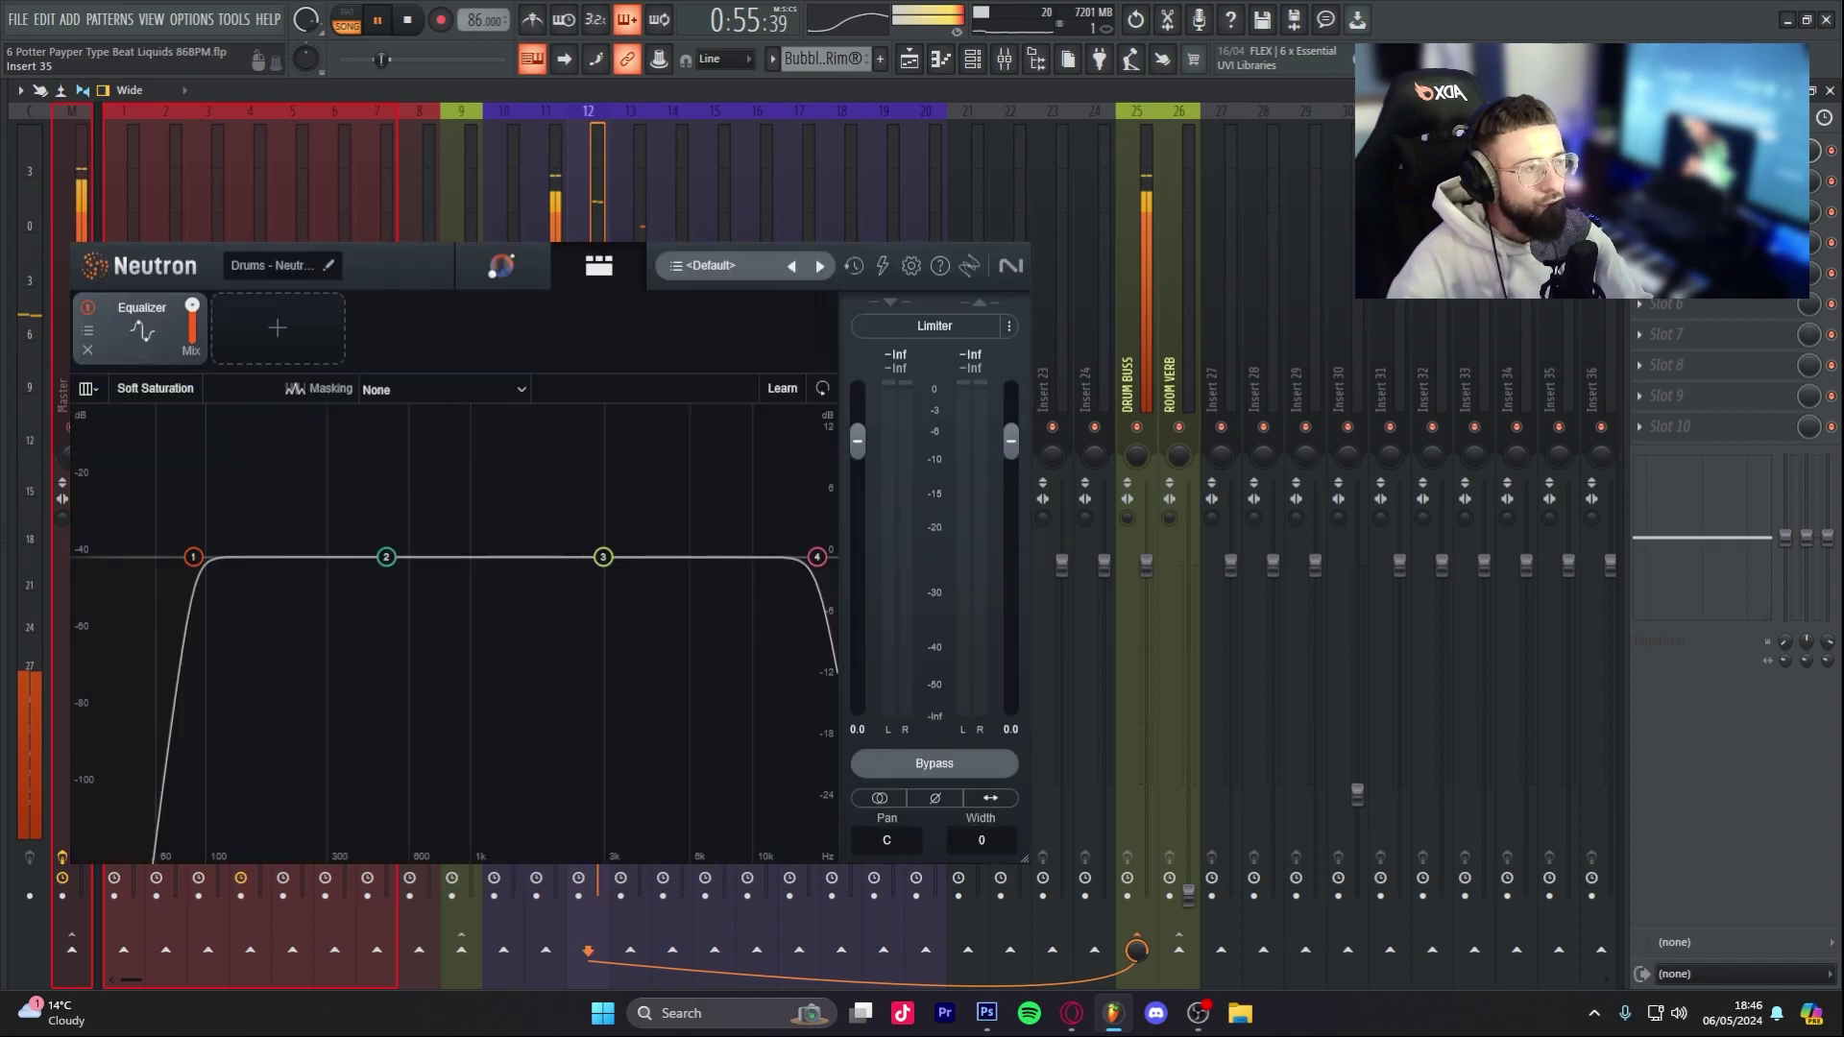
{"action": "left_click", "coordinate": [194, 559]}
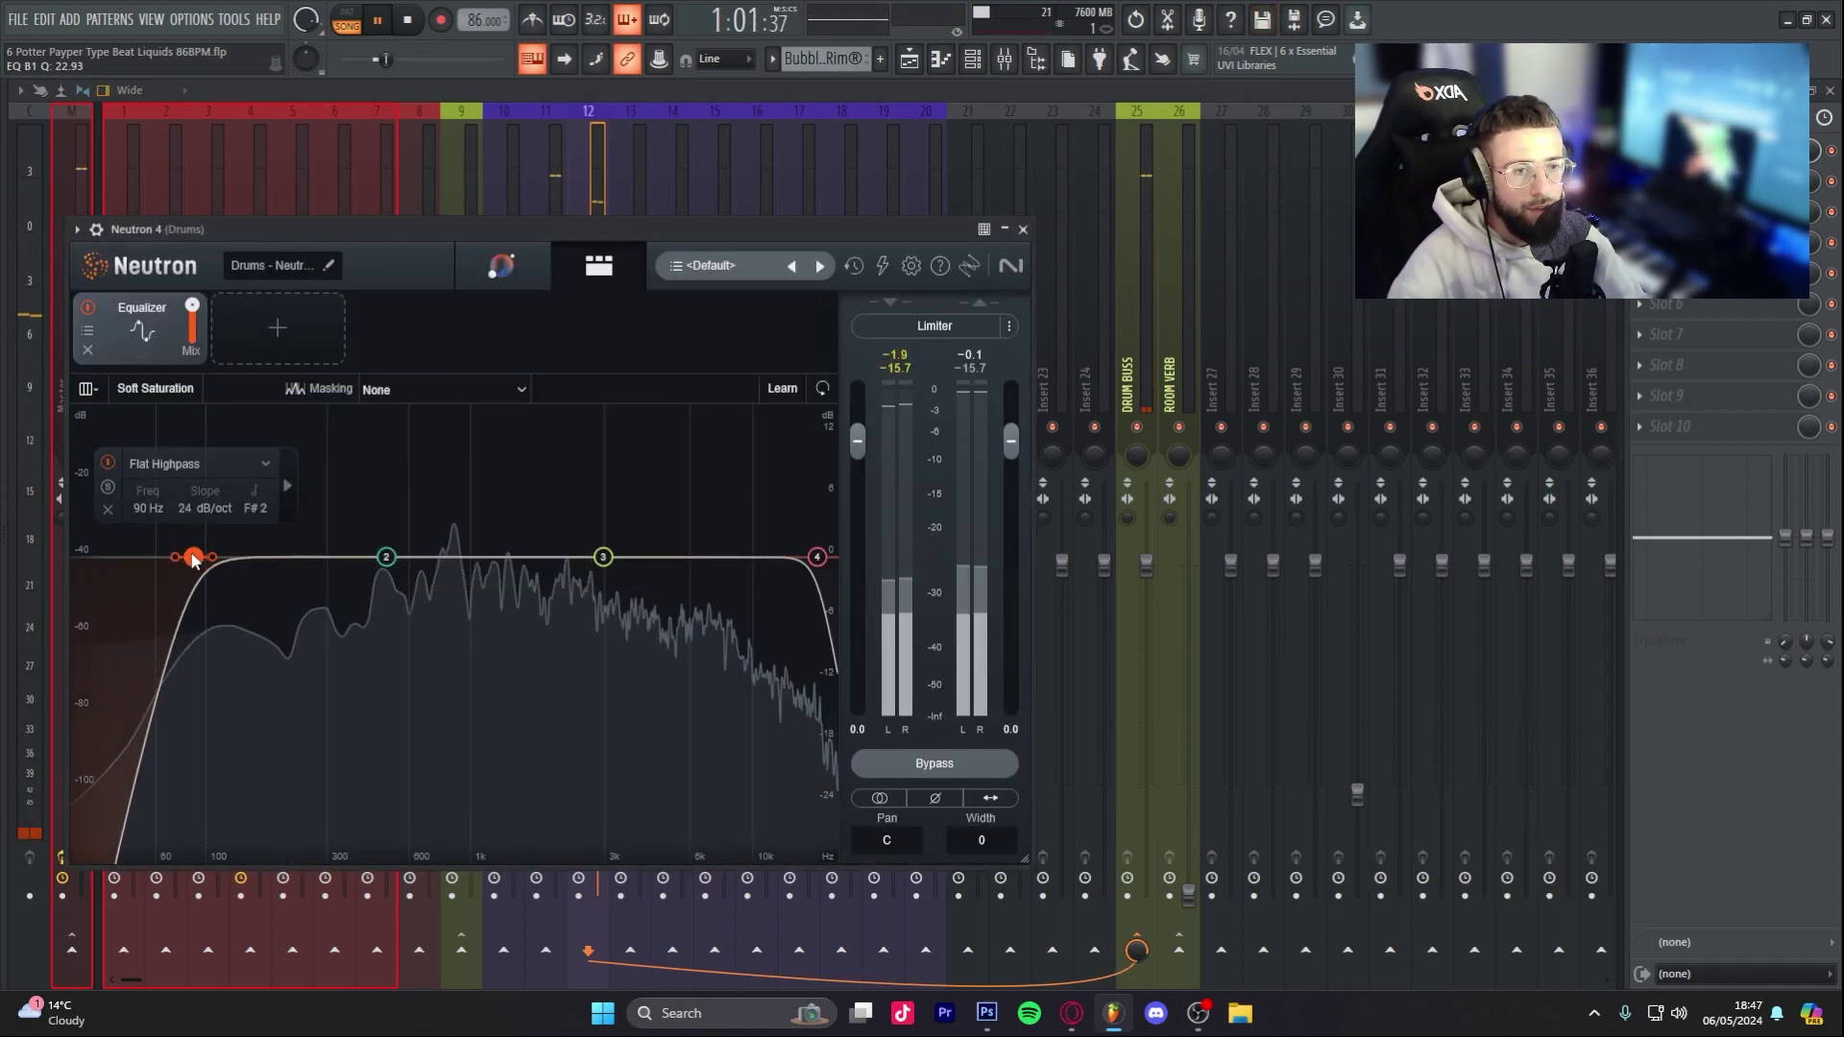
{"action": "left_click", "coordinate": [816, 557]}
{"action": "left_click", "coordinate": [654, 467]}
{"action": "mouse_move", "coordinate": [699, 578]}
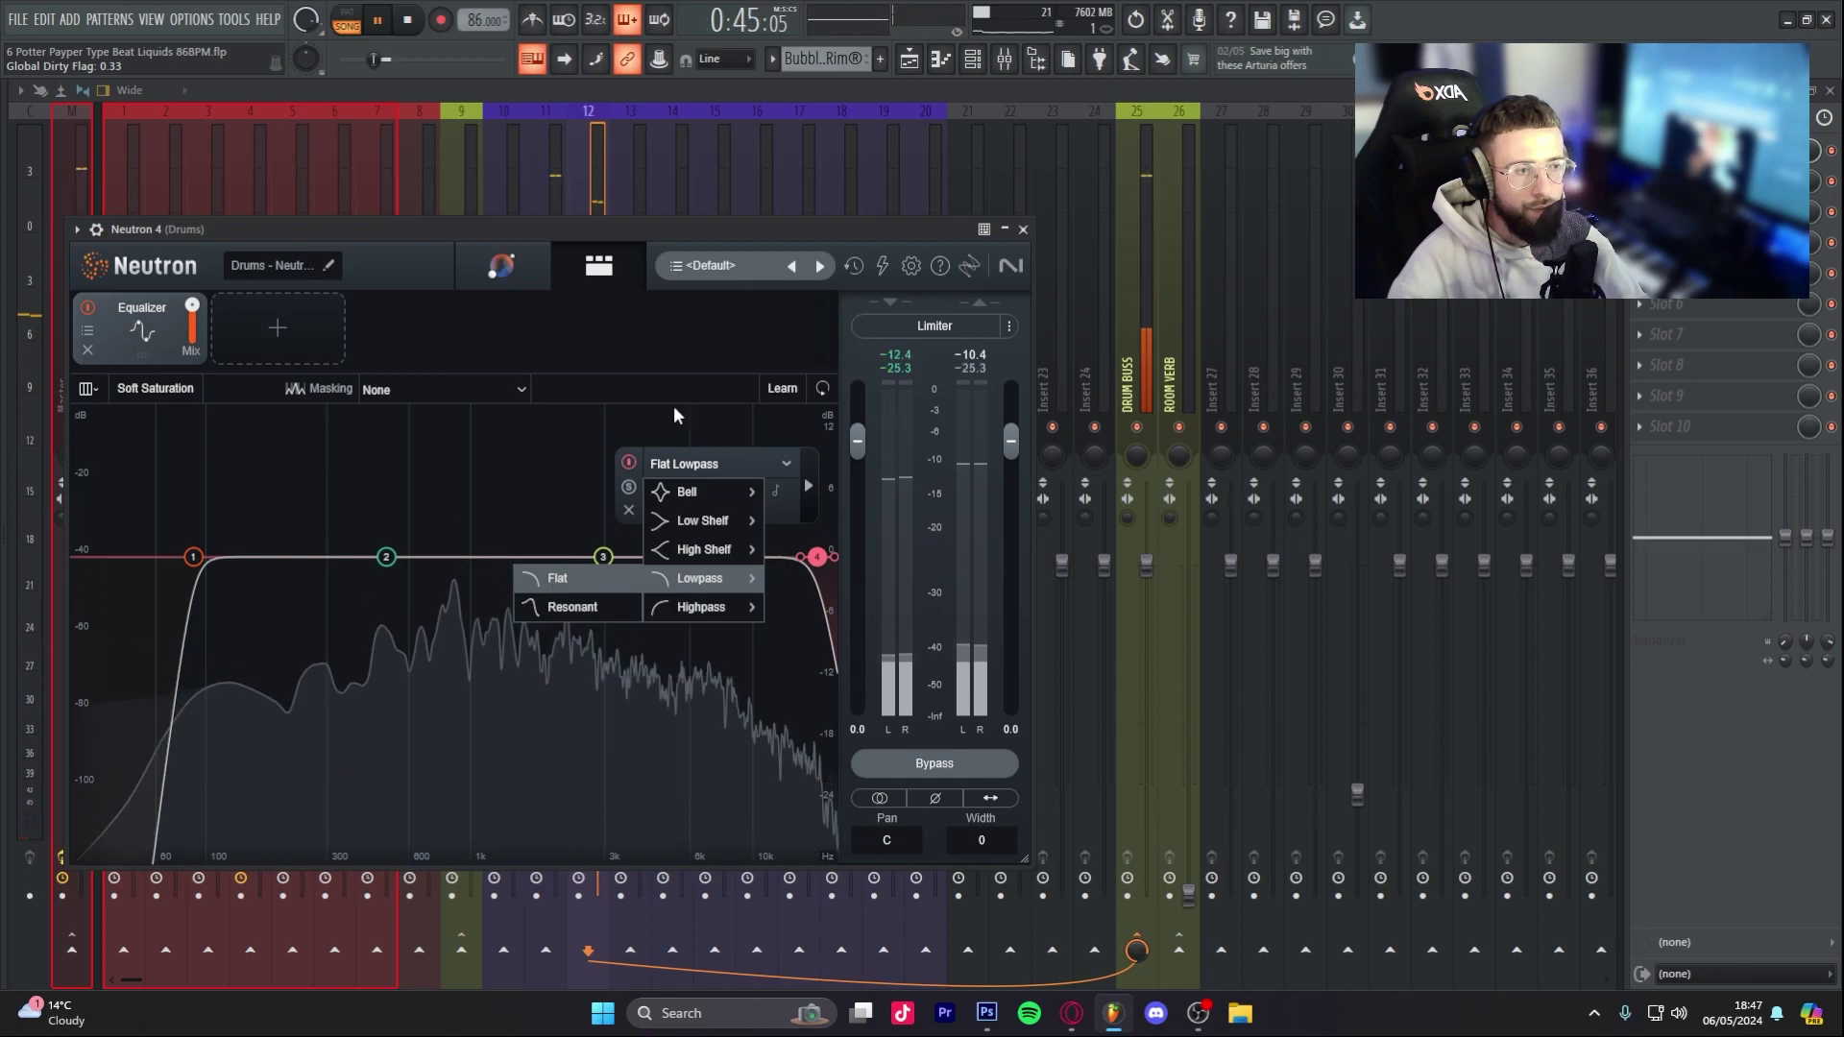
{"action": "left_click", "coordinate": [550, 581]}
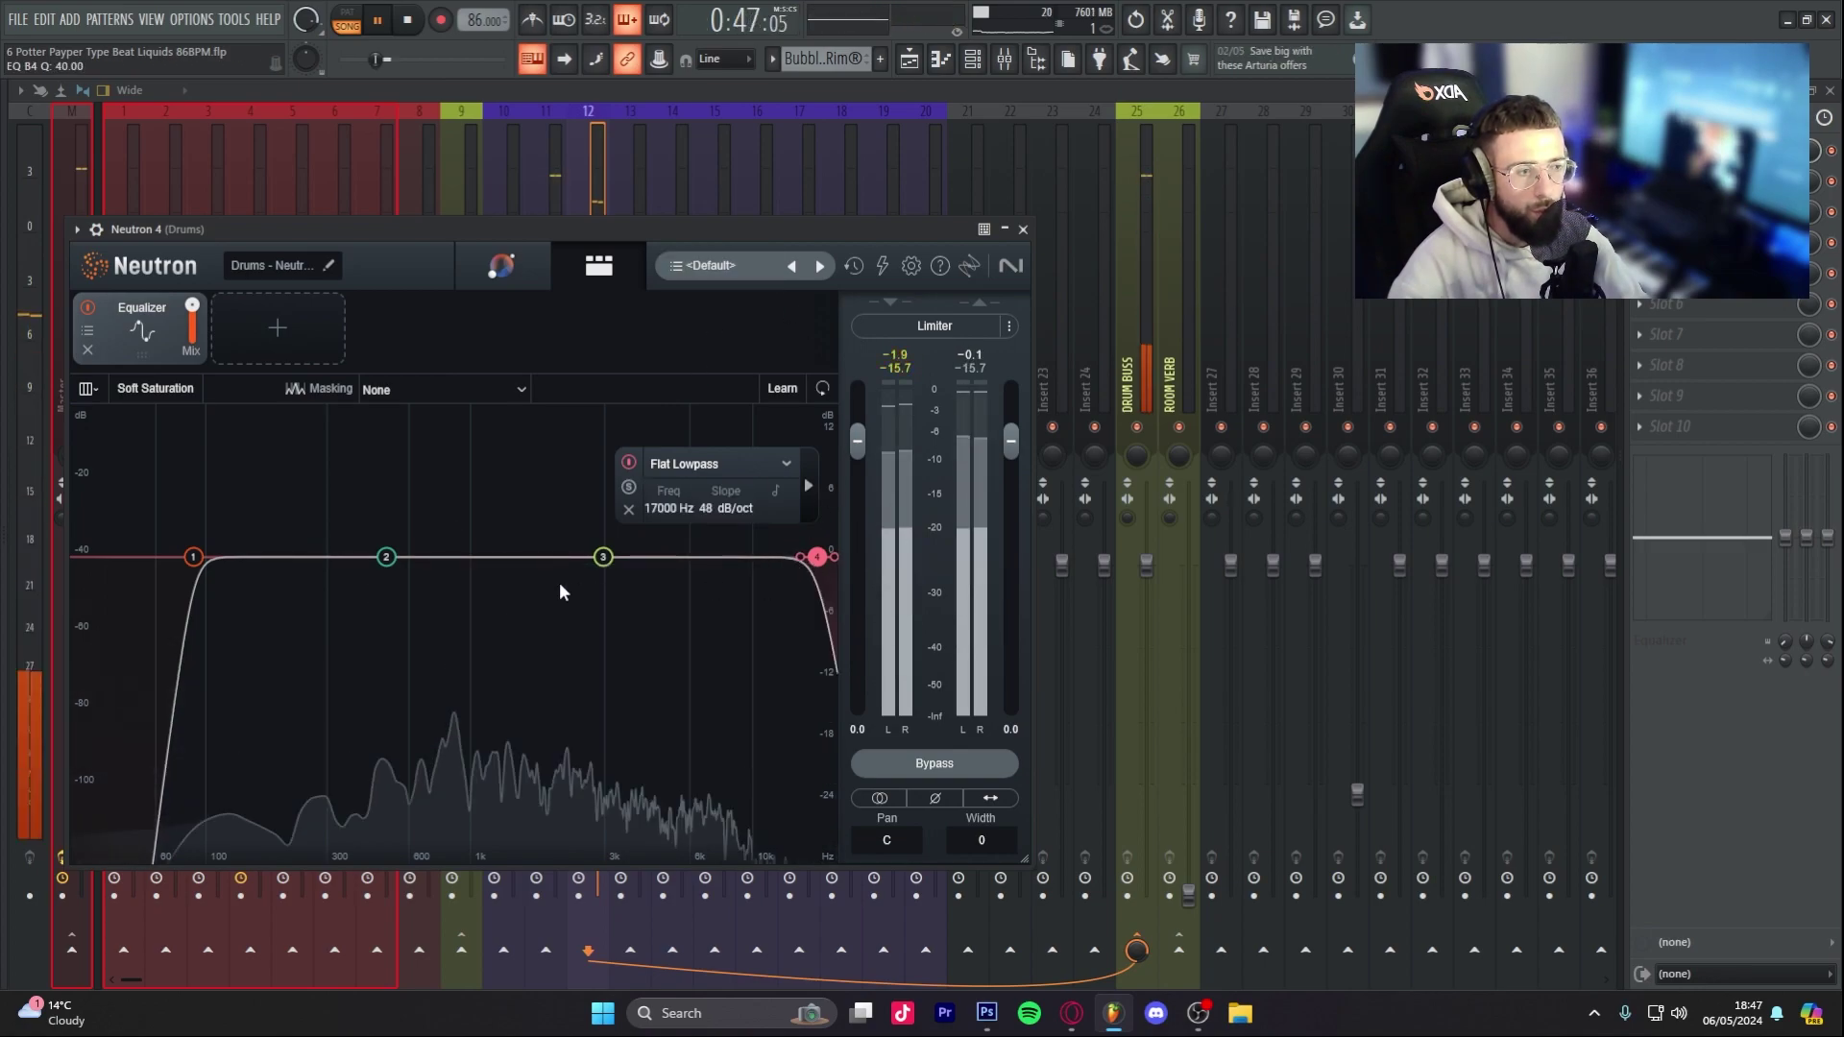
{"action": "left_click", "coordinate": [1024, 230]}
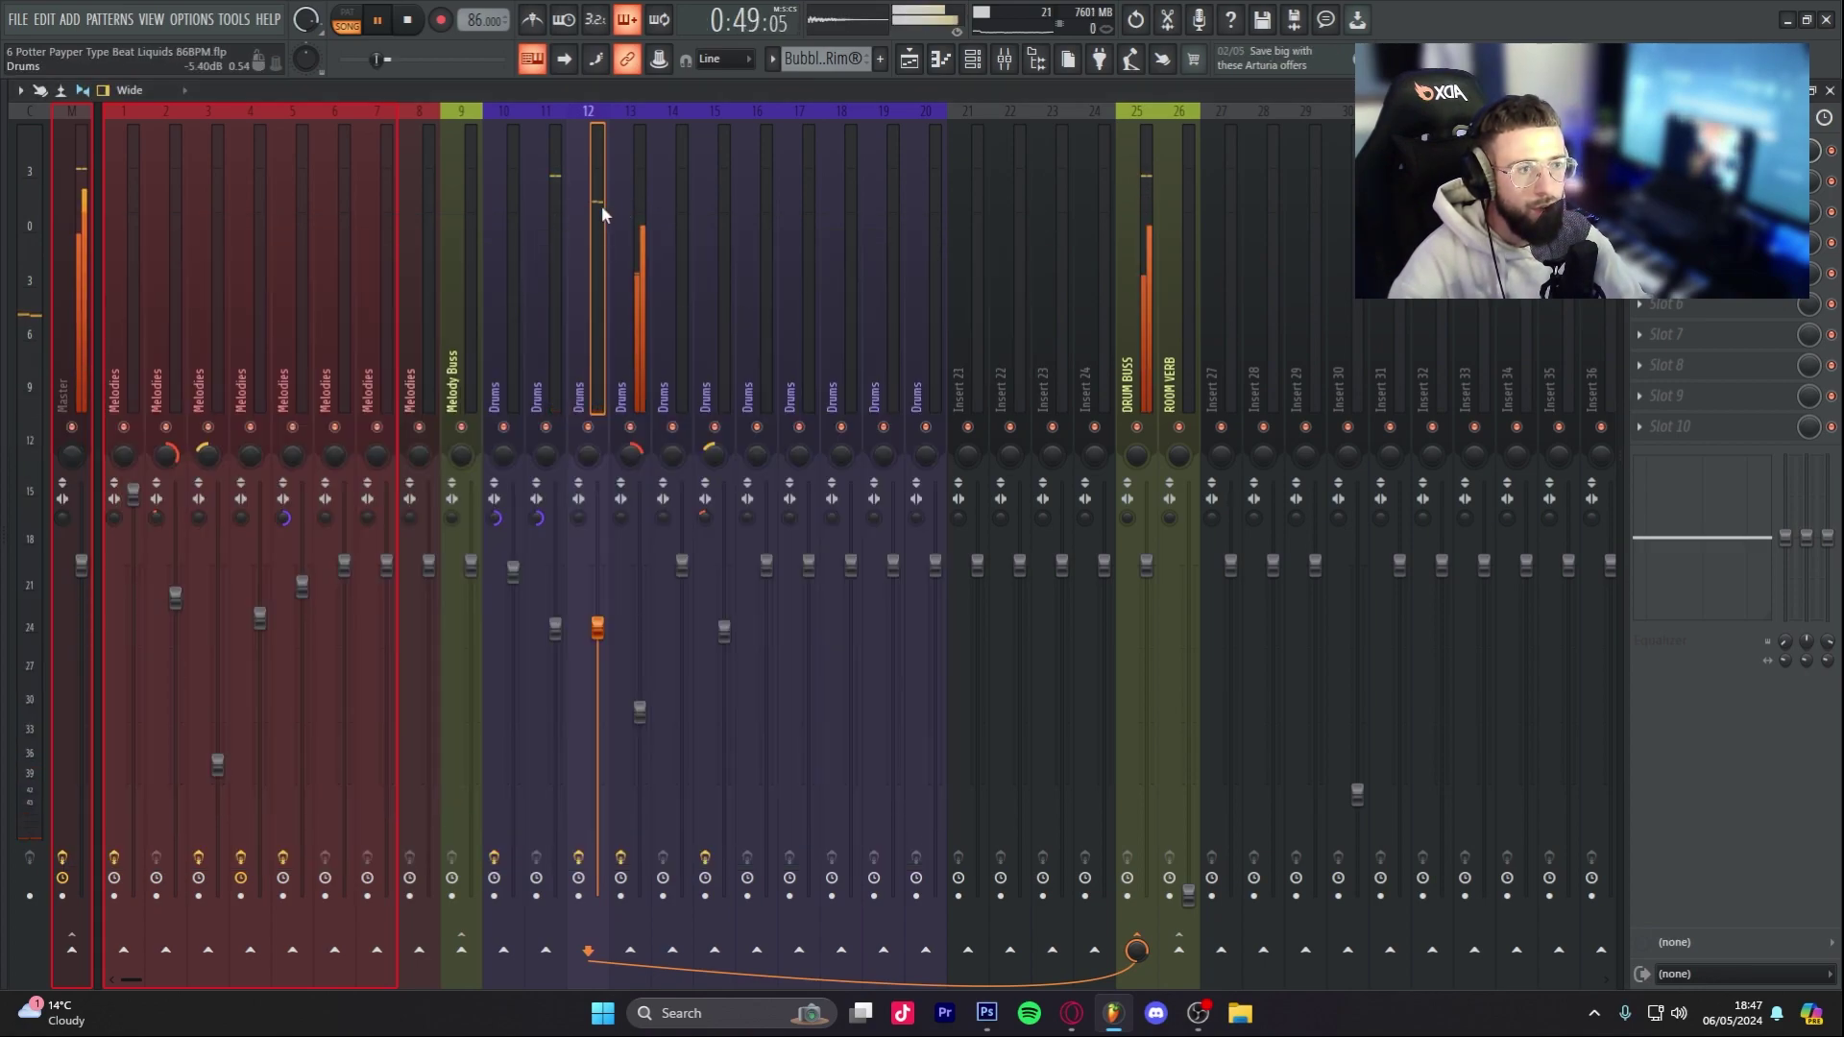
Step: Stop playback, return to the playlist and unmute all of its tracks
{"action": "left_click", "coordinate": [625, 227]}
{"action": "left_click", "coordinate": [665, 242]}
{"action": "left_click", "coordinate": [639, 251]}
{"action": "key", "text": "space"}
{"action": "left_click", "coordinate": [711, 257]}
{"action": "left_click", "coordinate": [909, 62]}
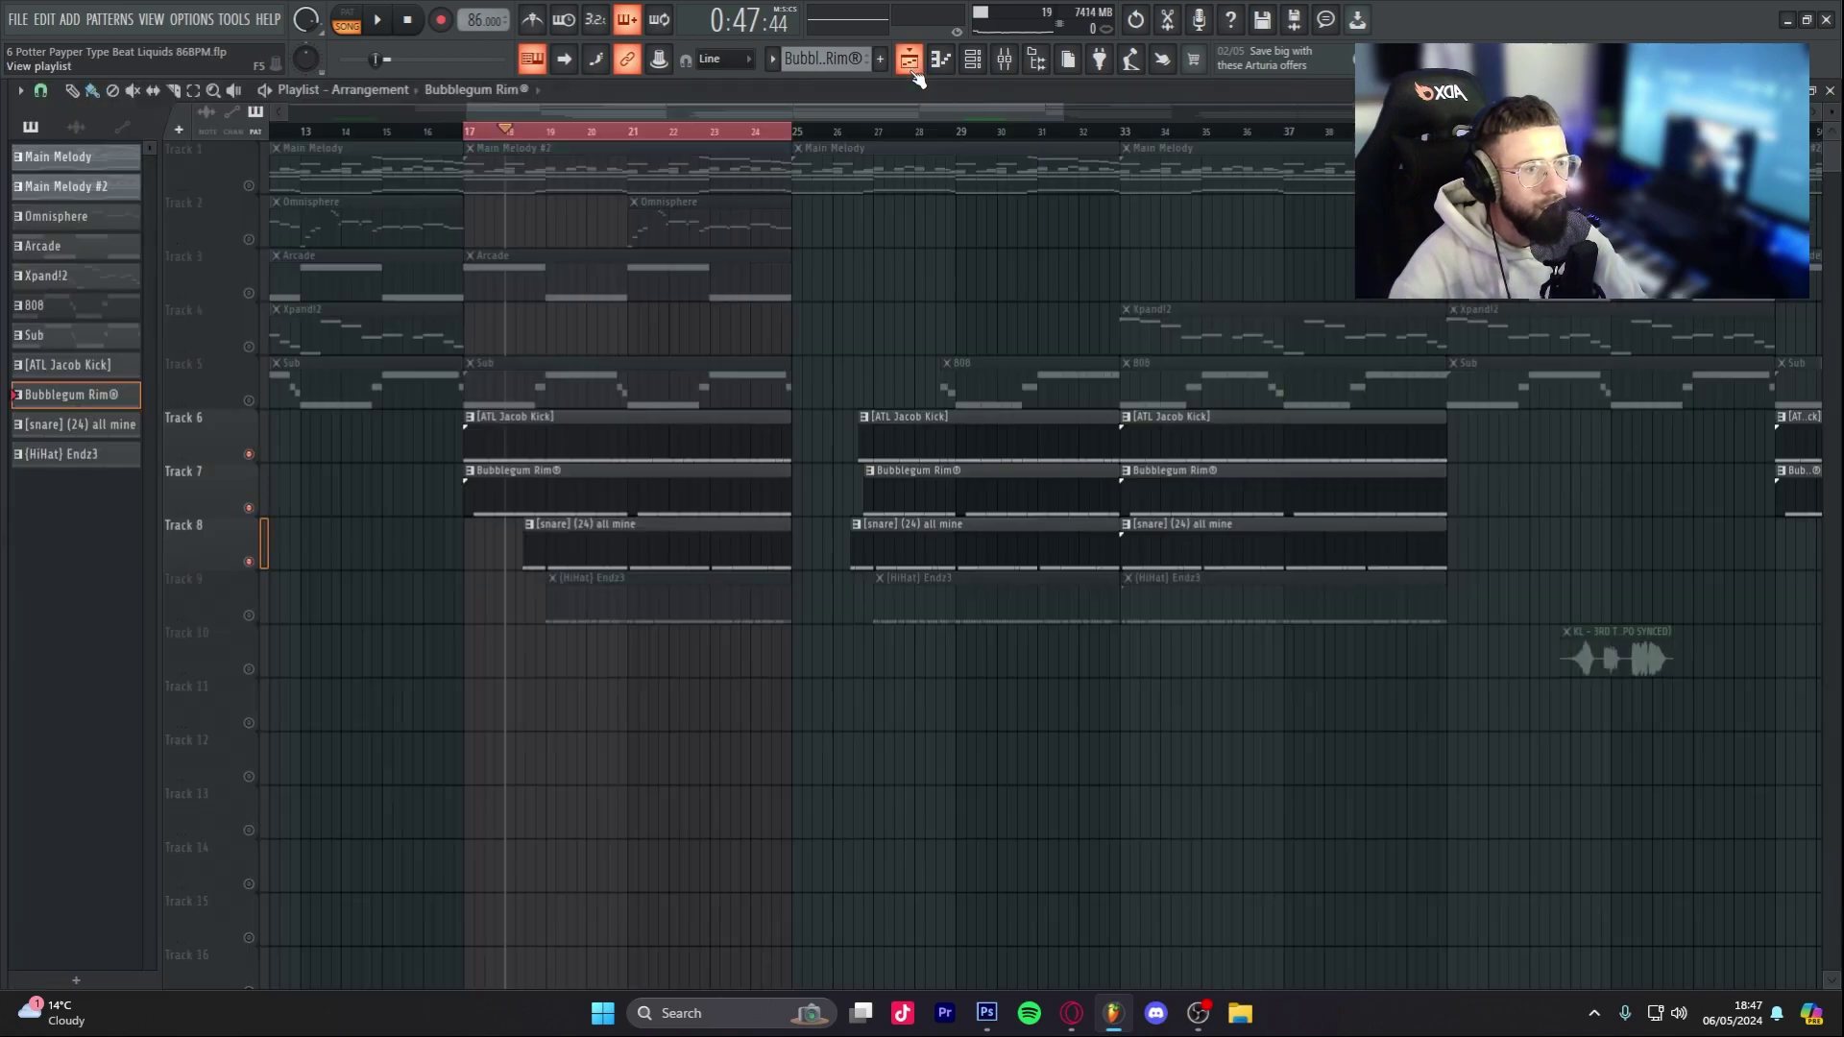
{"action": "right_click", "coordinate": [249, 454]}
{"action": "right_click", "coordinate": [249, 453]}
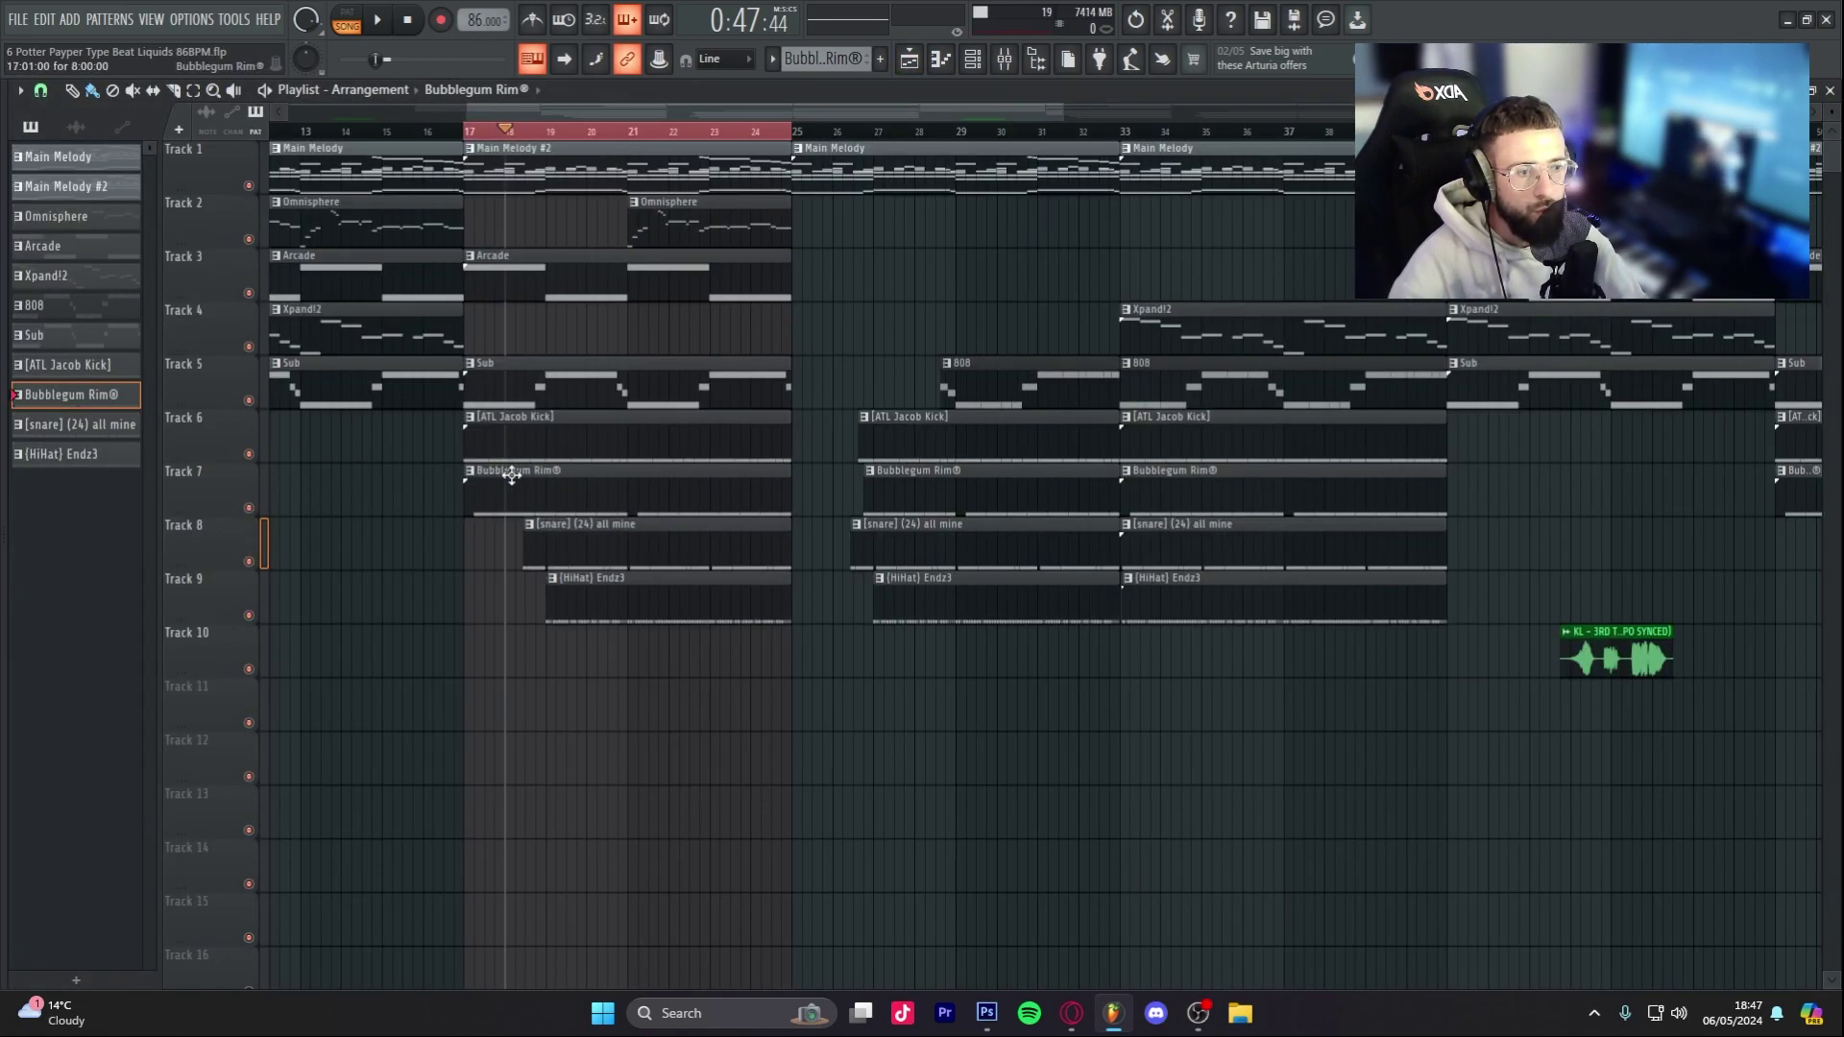
Step: Clear the time selection from bar 17 and play the full arrangement from bar 15
{"action": "mouse_move", "coordinate": [470, 129]}
{"action": "left_mouse_down"}
{"action": "mouse_move", "coordinate": [274, 139]}
{"action": "mouse_move", "coordinate": [544, 149]}
{"action": "mouse_move", "coordinate": [519, 158]}
{"action": "left_mouse_up"}
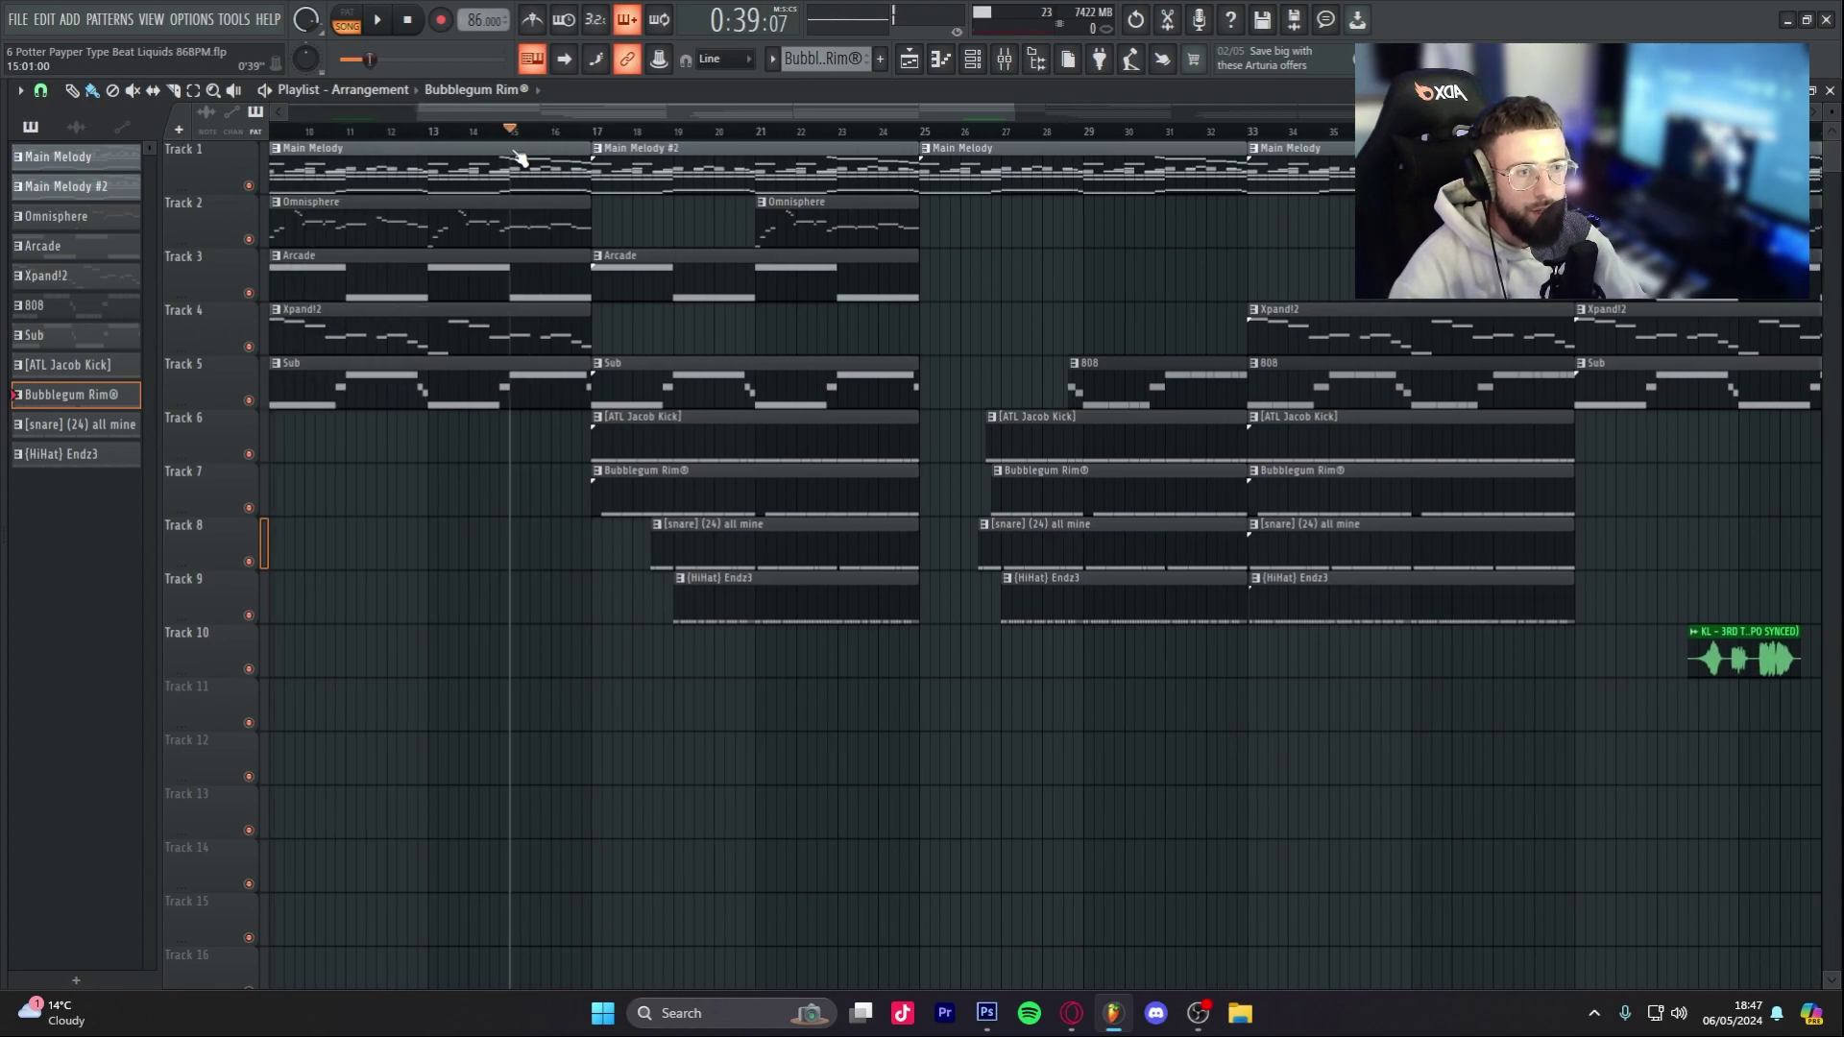
{"action": "key", "text": "space"}
{"action": "scroll", "coordinate": [595, 136], "scroll_direction": "down", "scroll_amount": 4}
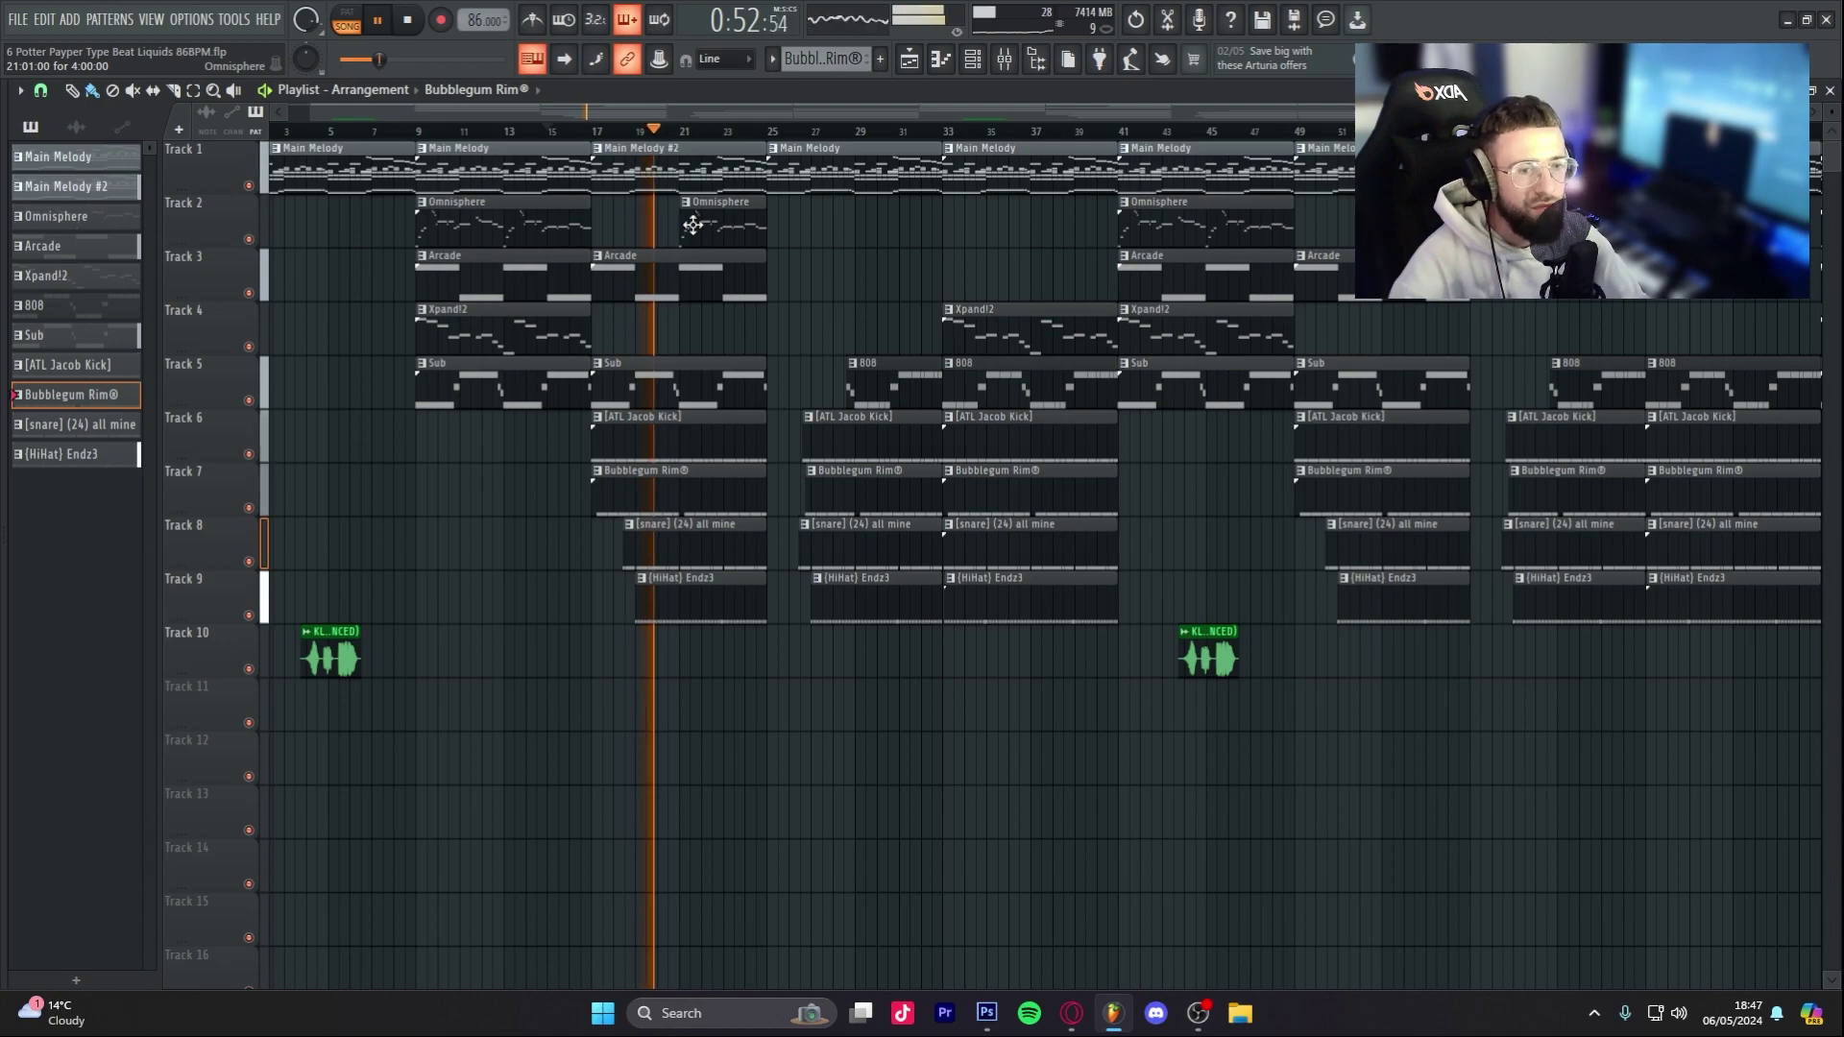
Step: Lower the volume of mixer insert 3 to -19.0 dB, return to the playlist and stop playback
{"action": "key", "text": "F9"}
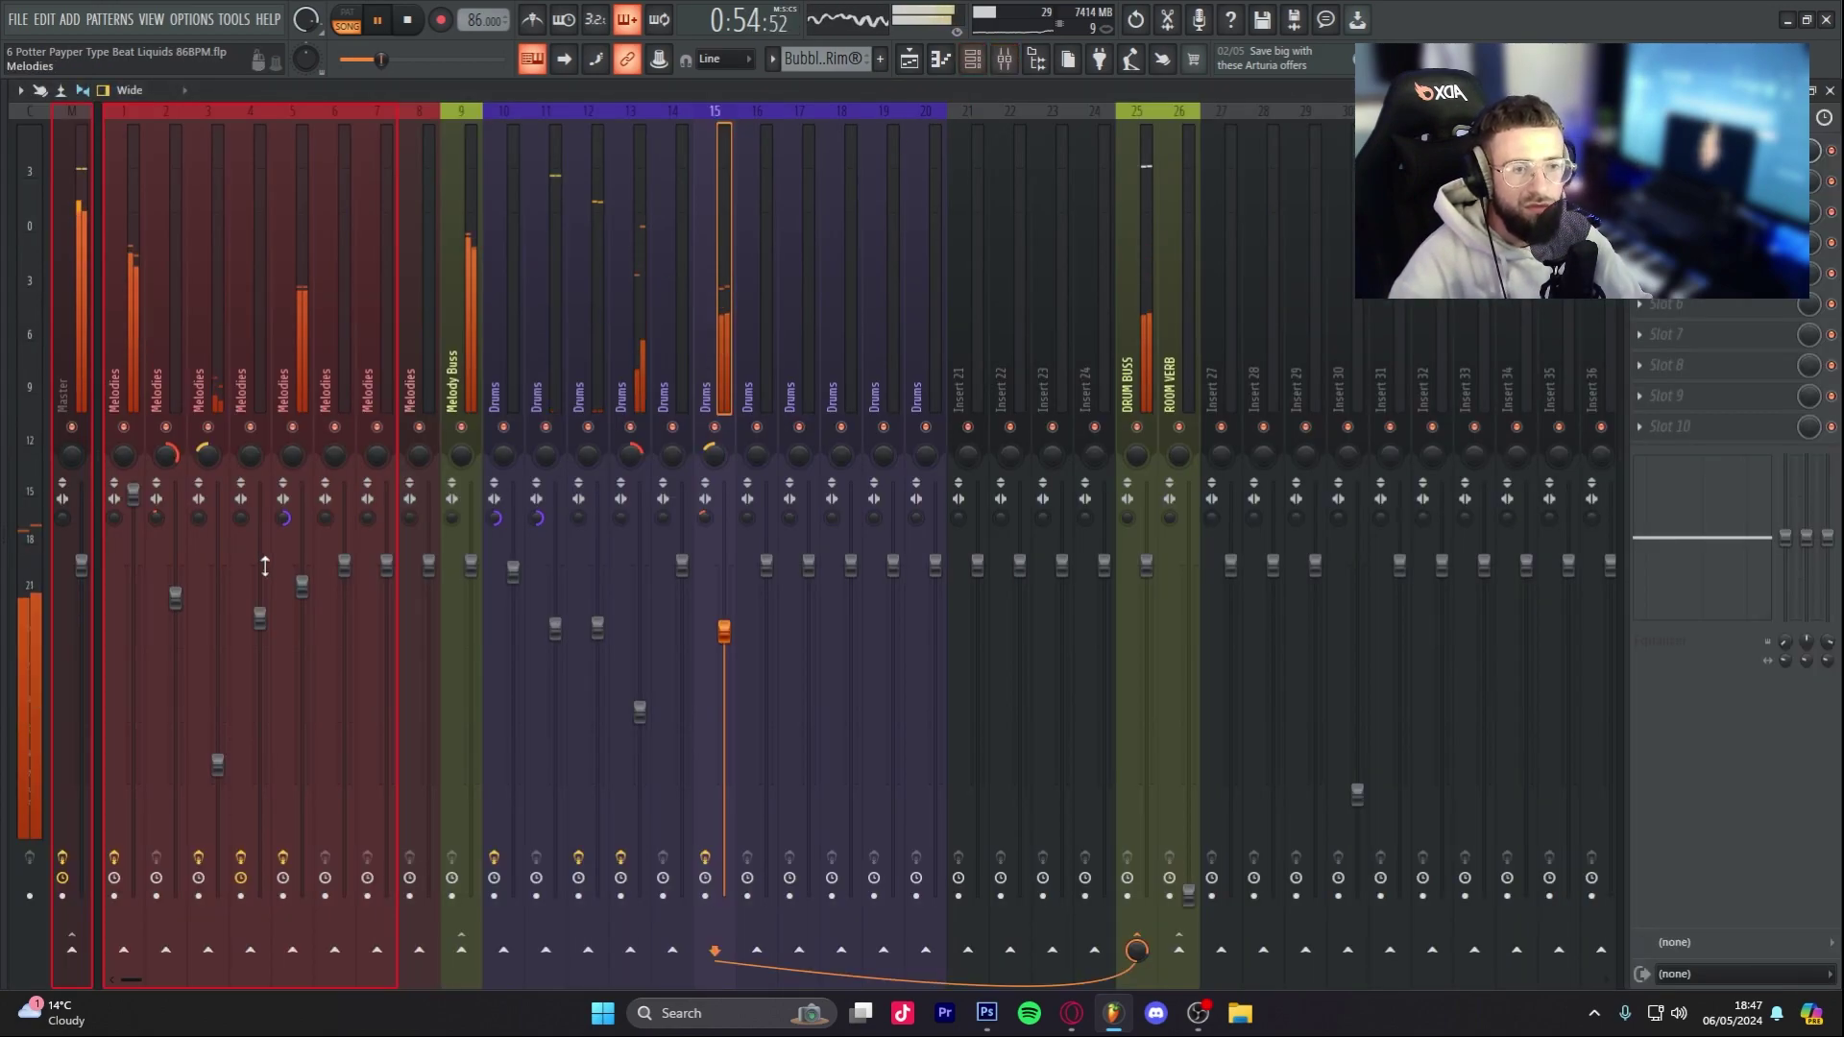
{"action": "left_click_drag", "start_coordinate": [219, 765], "coordinate": [229, 799]}
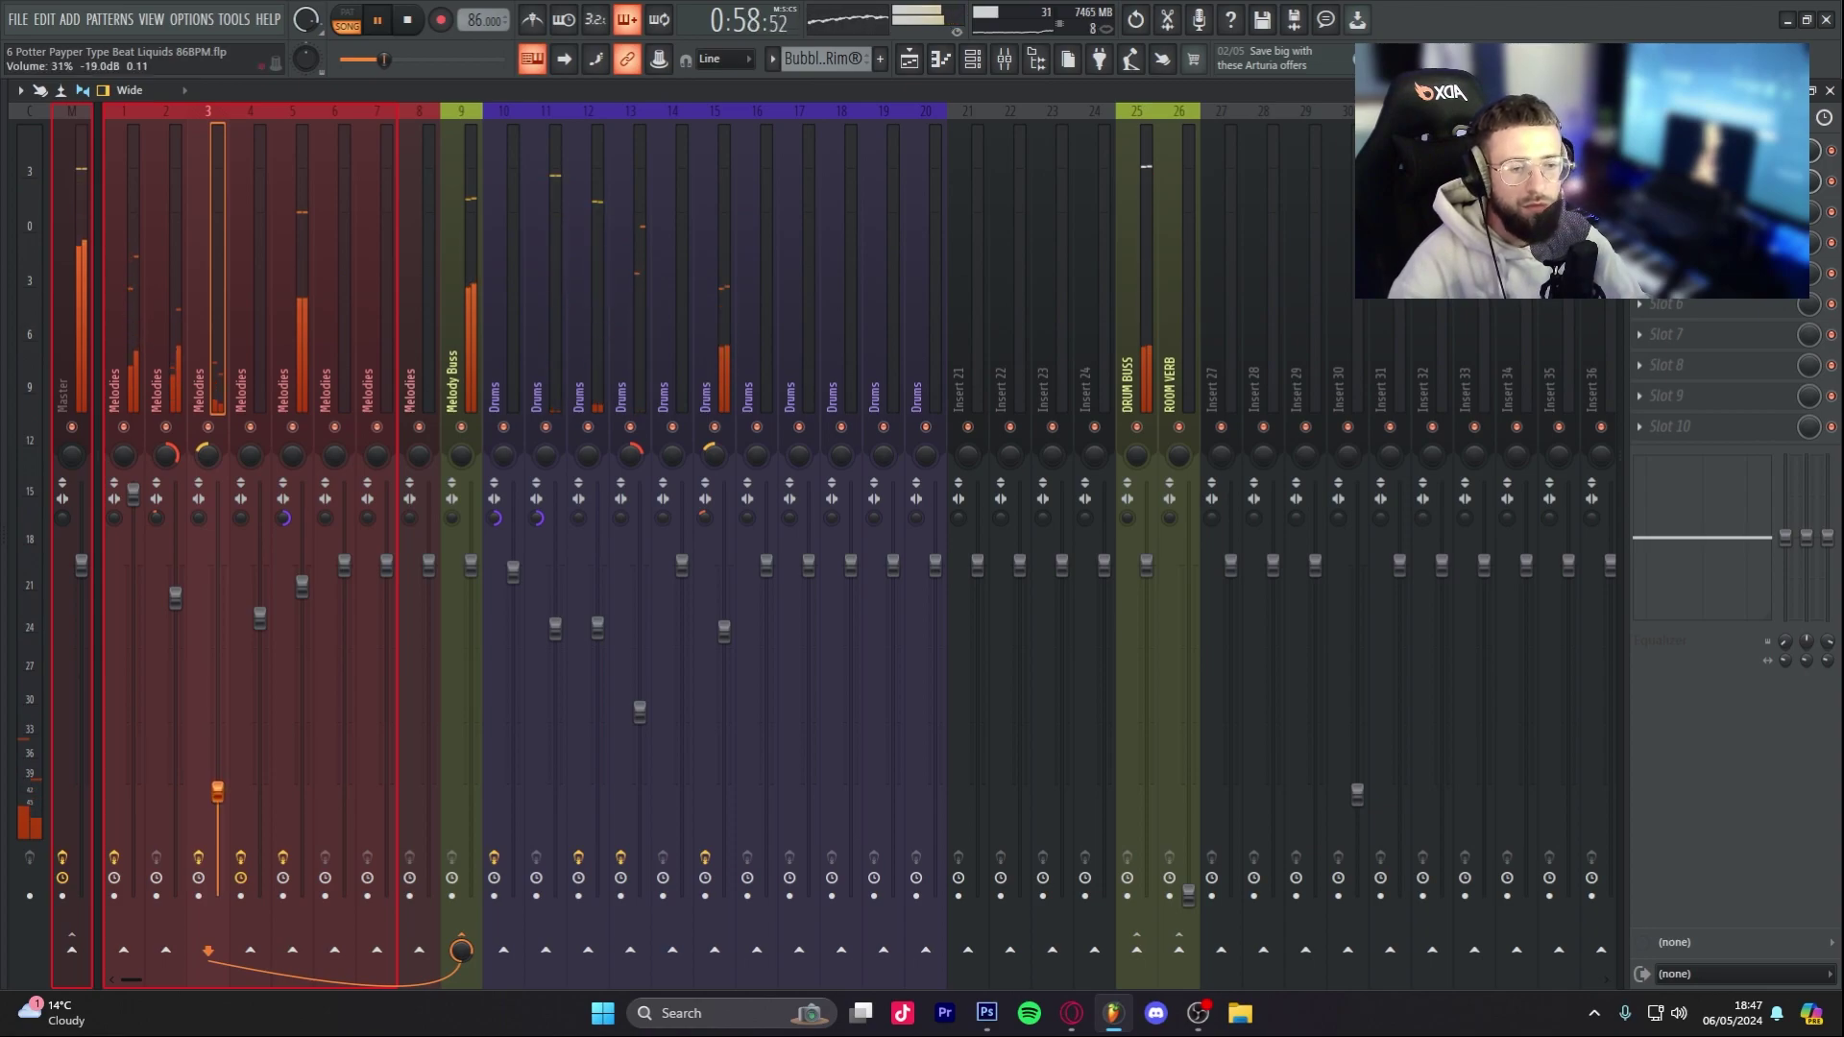
{"action": "left_click", "coordinate": [909, 60]}
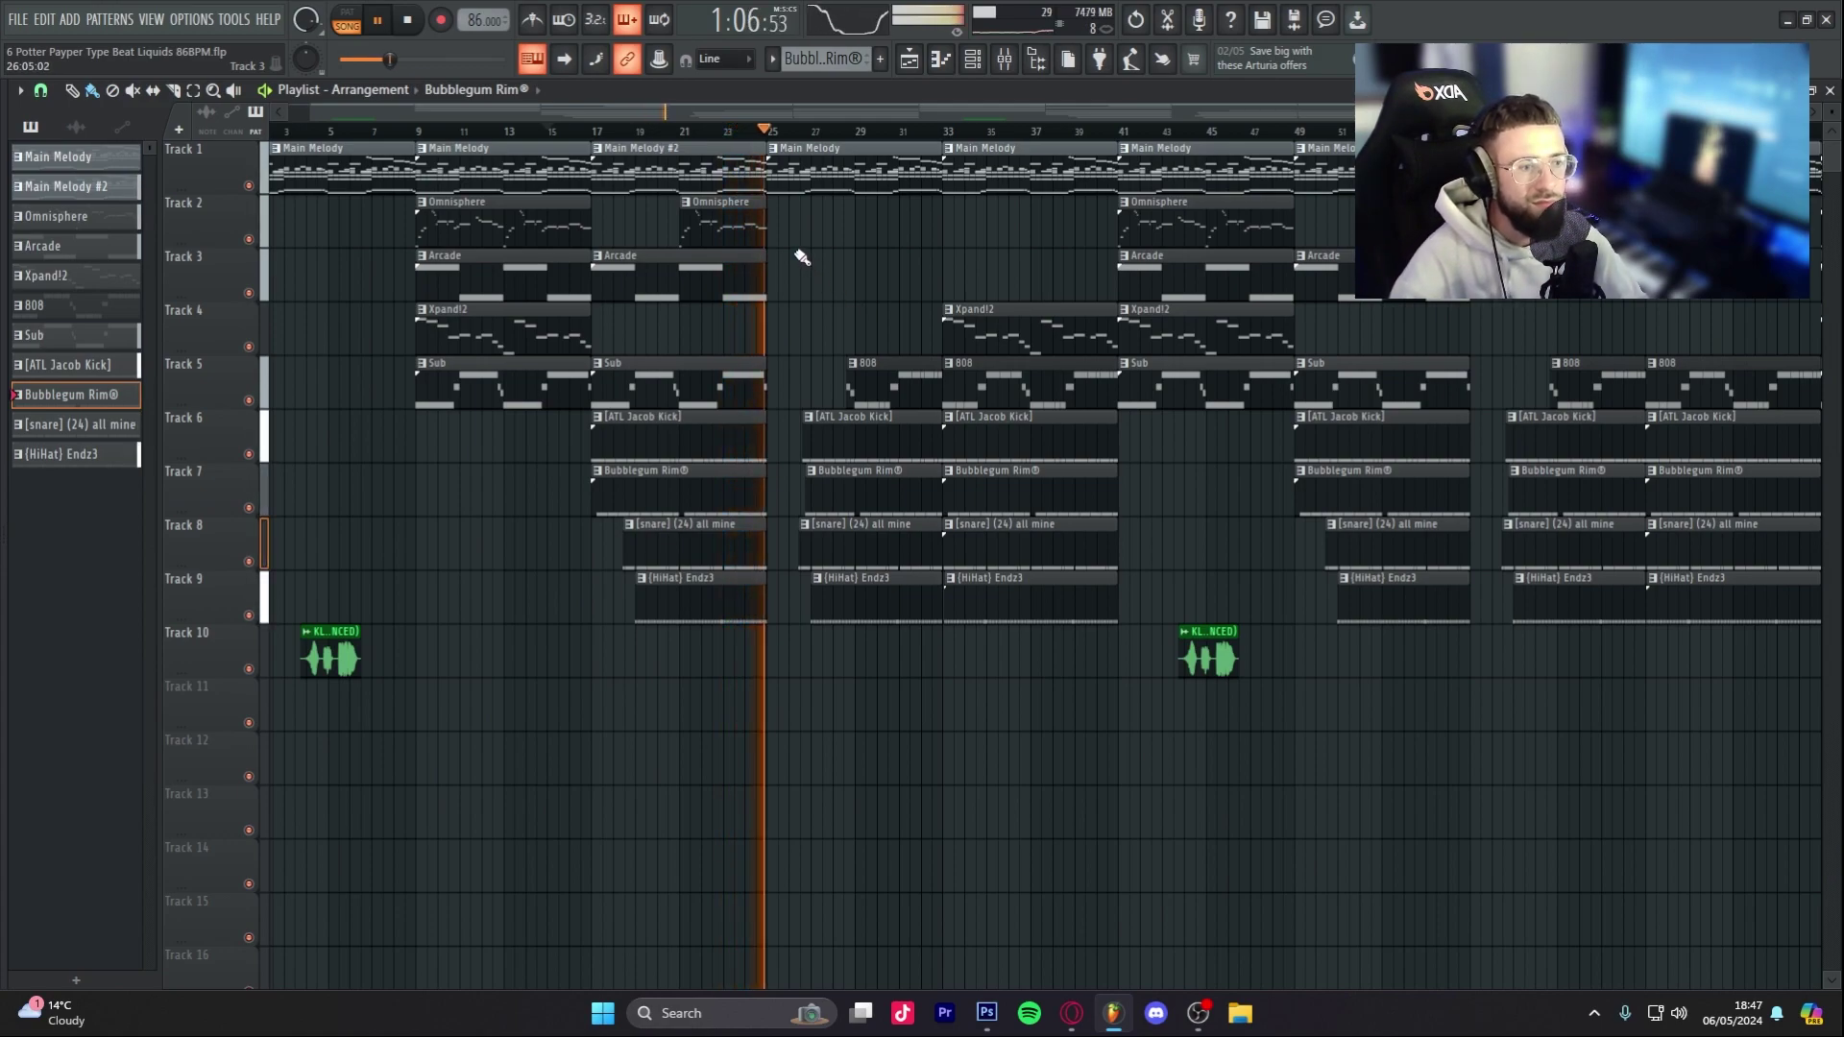
{"action": "key", "text": "space"}
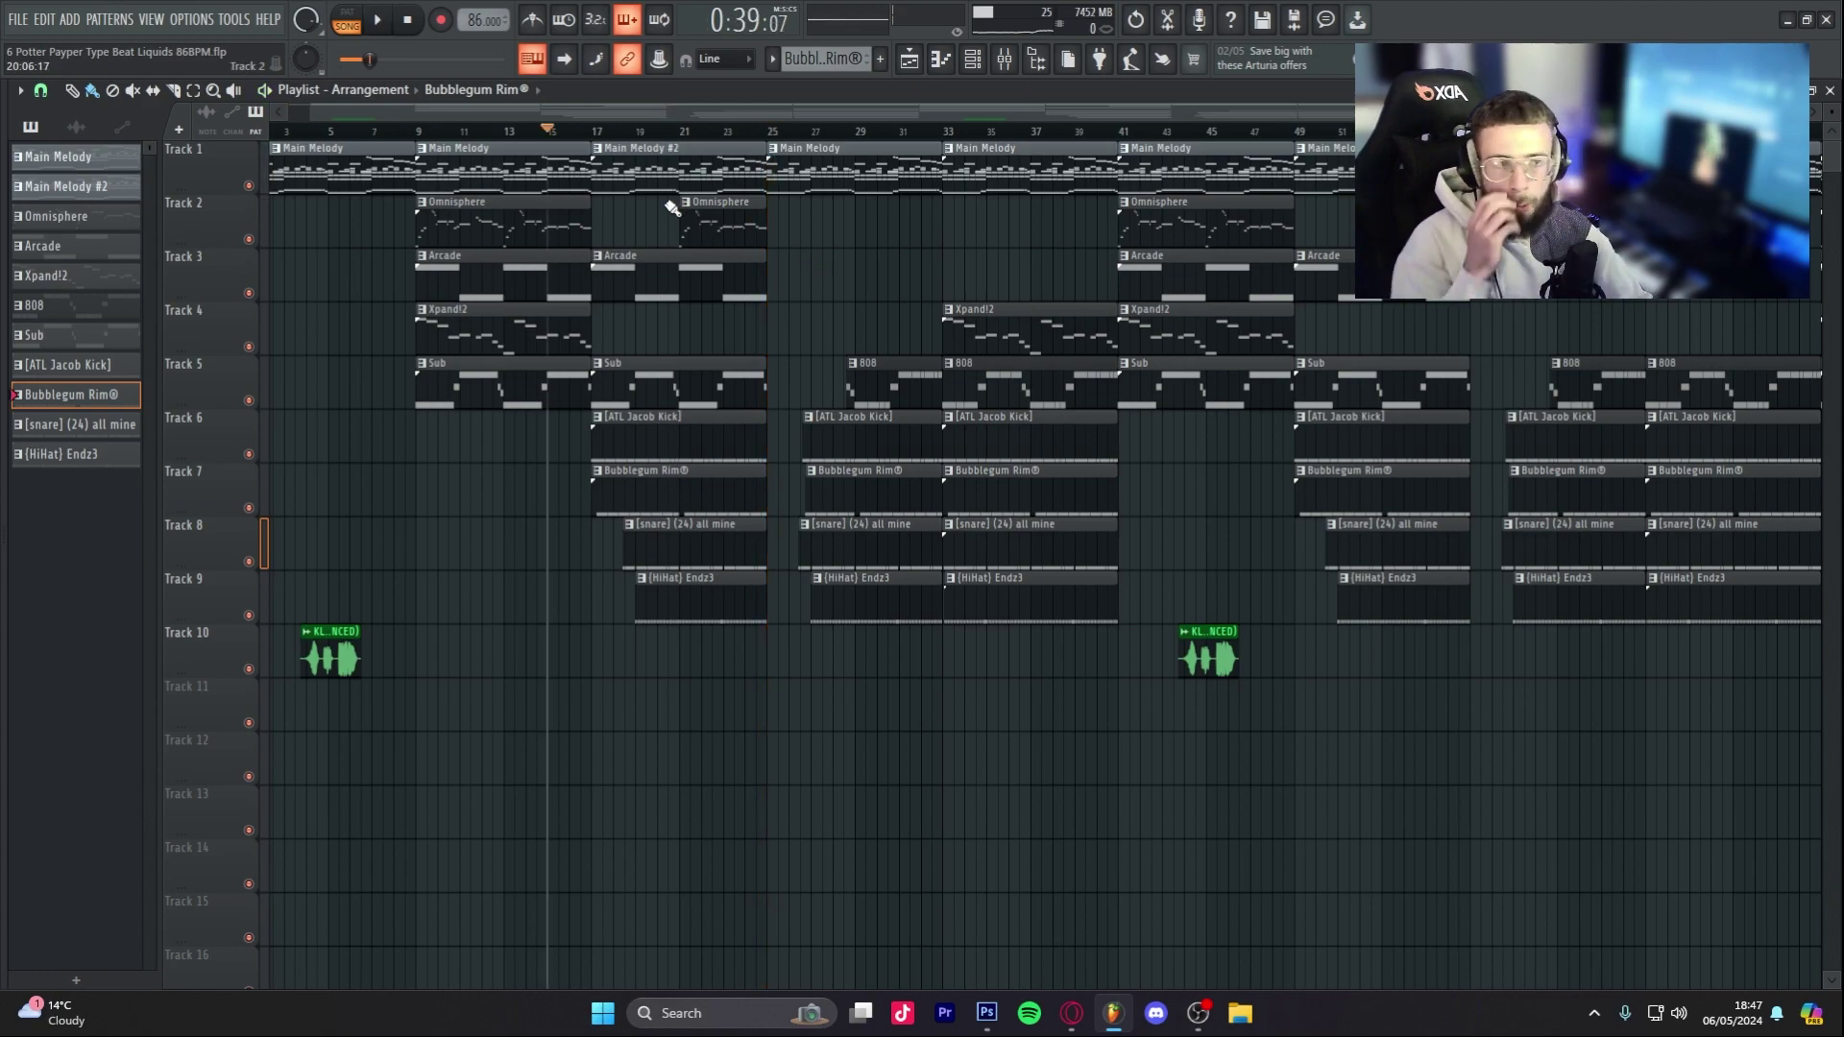
Step: Solo track 1, play it from bar 9 and replace the Main Melody #2 clip at bar 17 with a Main Melody clip
{"action": "right_click", "coordinate": [615, 173]}
{"action": "left_click", "coordinate": [419, 132]}
{"action": "left_click", "coordinate": [248, 185], "text": "ctrl"}
{"action": "key", "text": "space"}
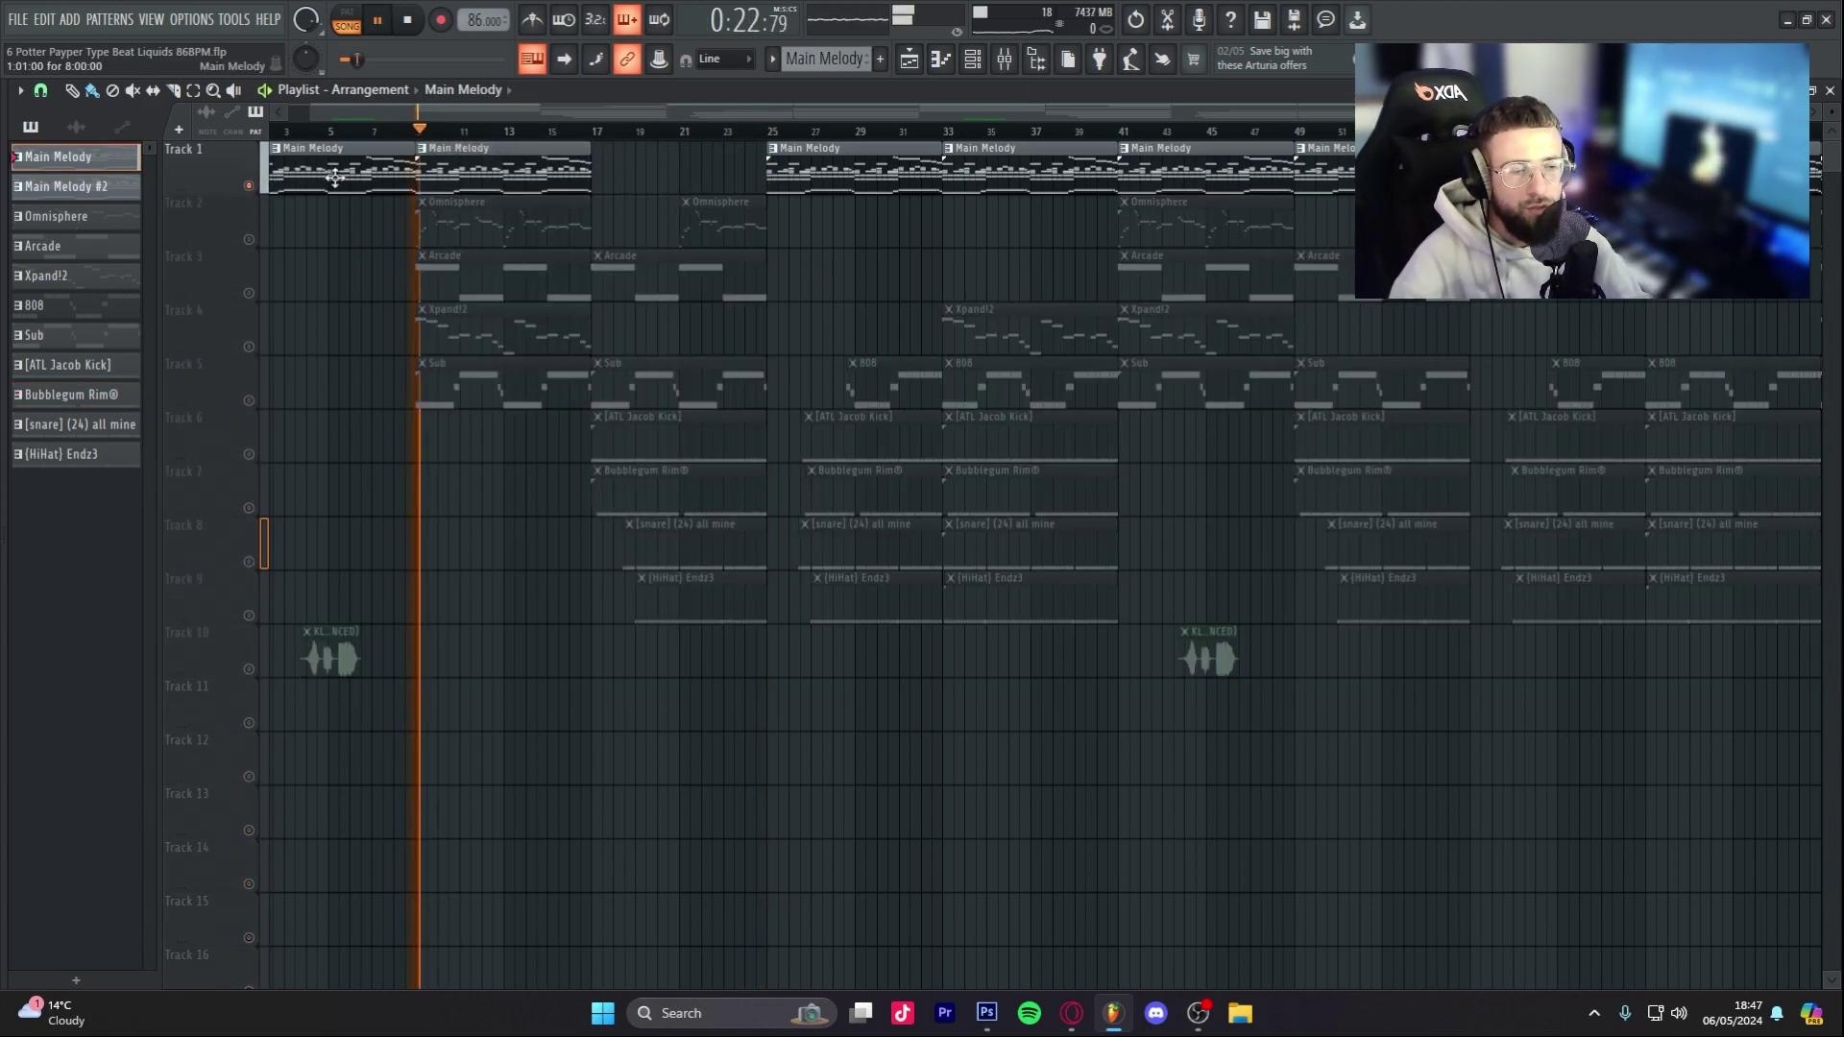
{"action": "left_click", "coordinate": [605, 168]}
{"action": "key", "text": "space"}
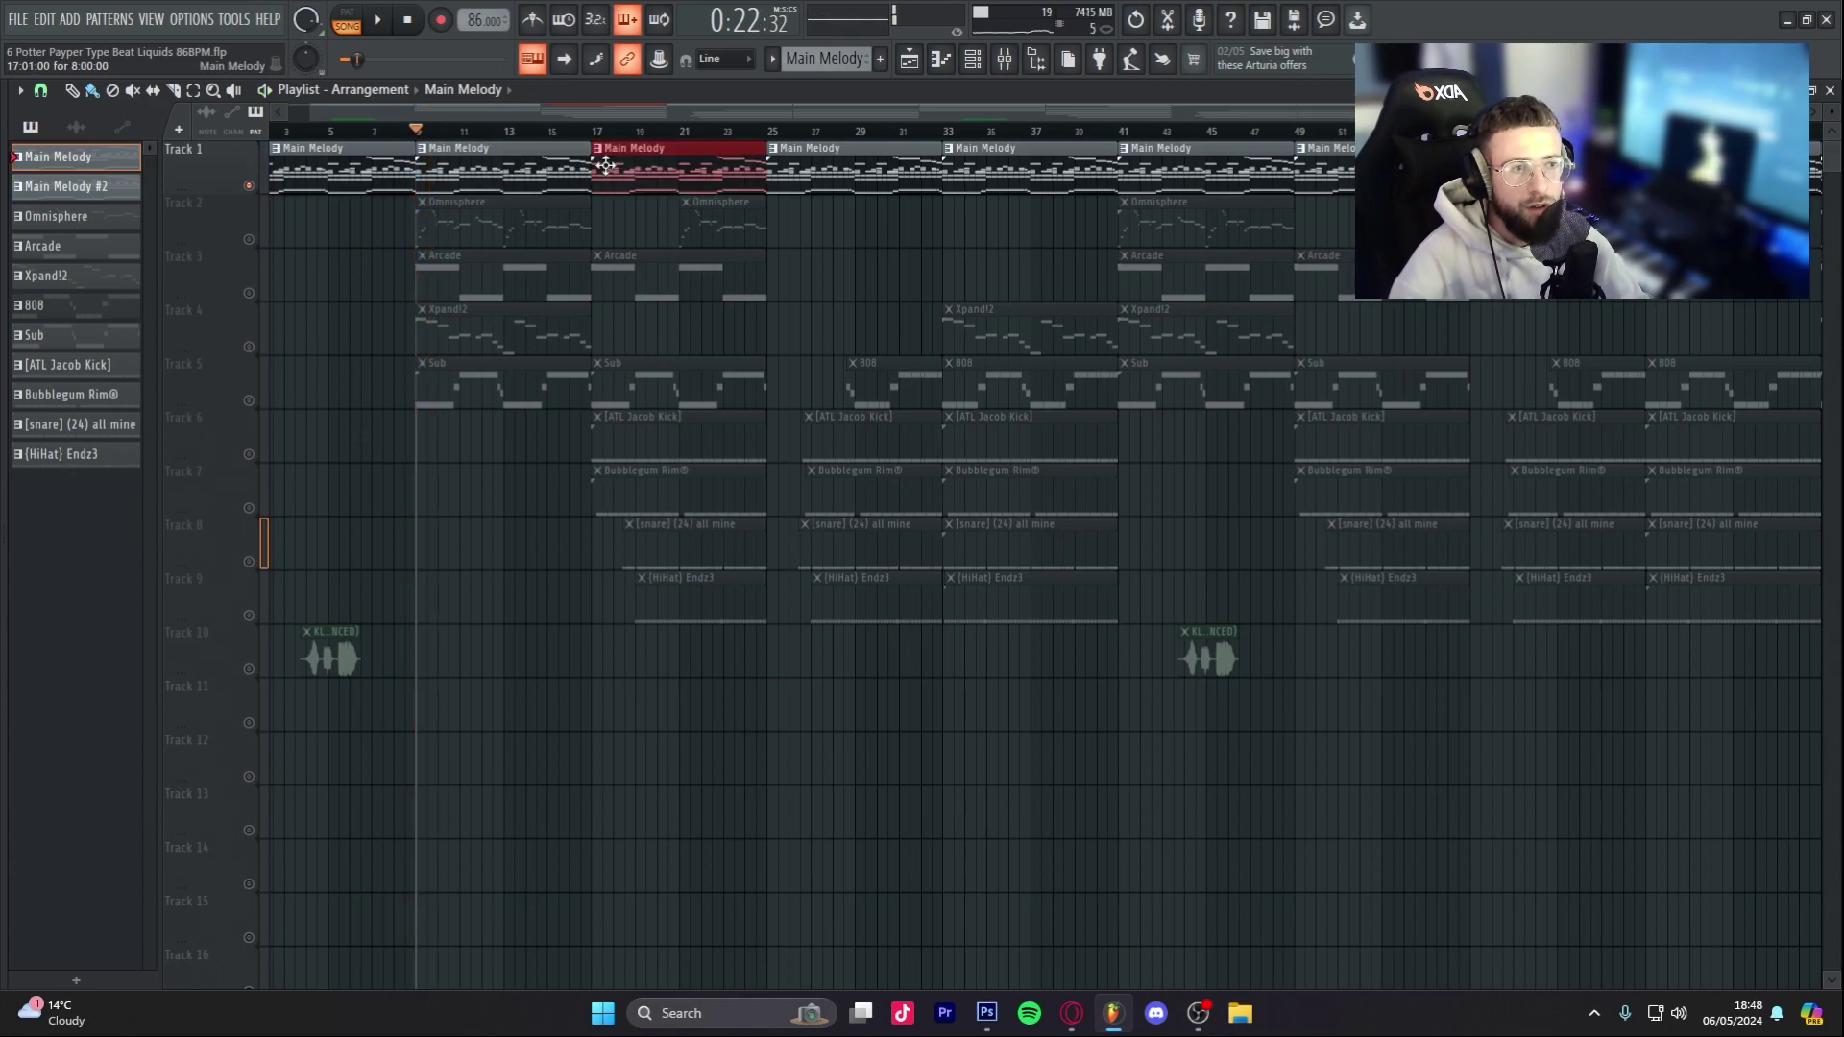
Step: Make the Main Melody clip at bar 17 unique and transpose all its notes down one octave
{"action": "right_click", "coordinate": [608, 152]}
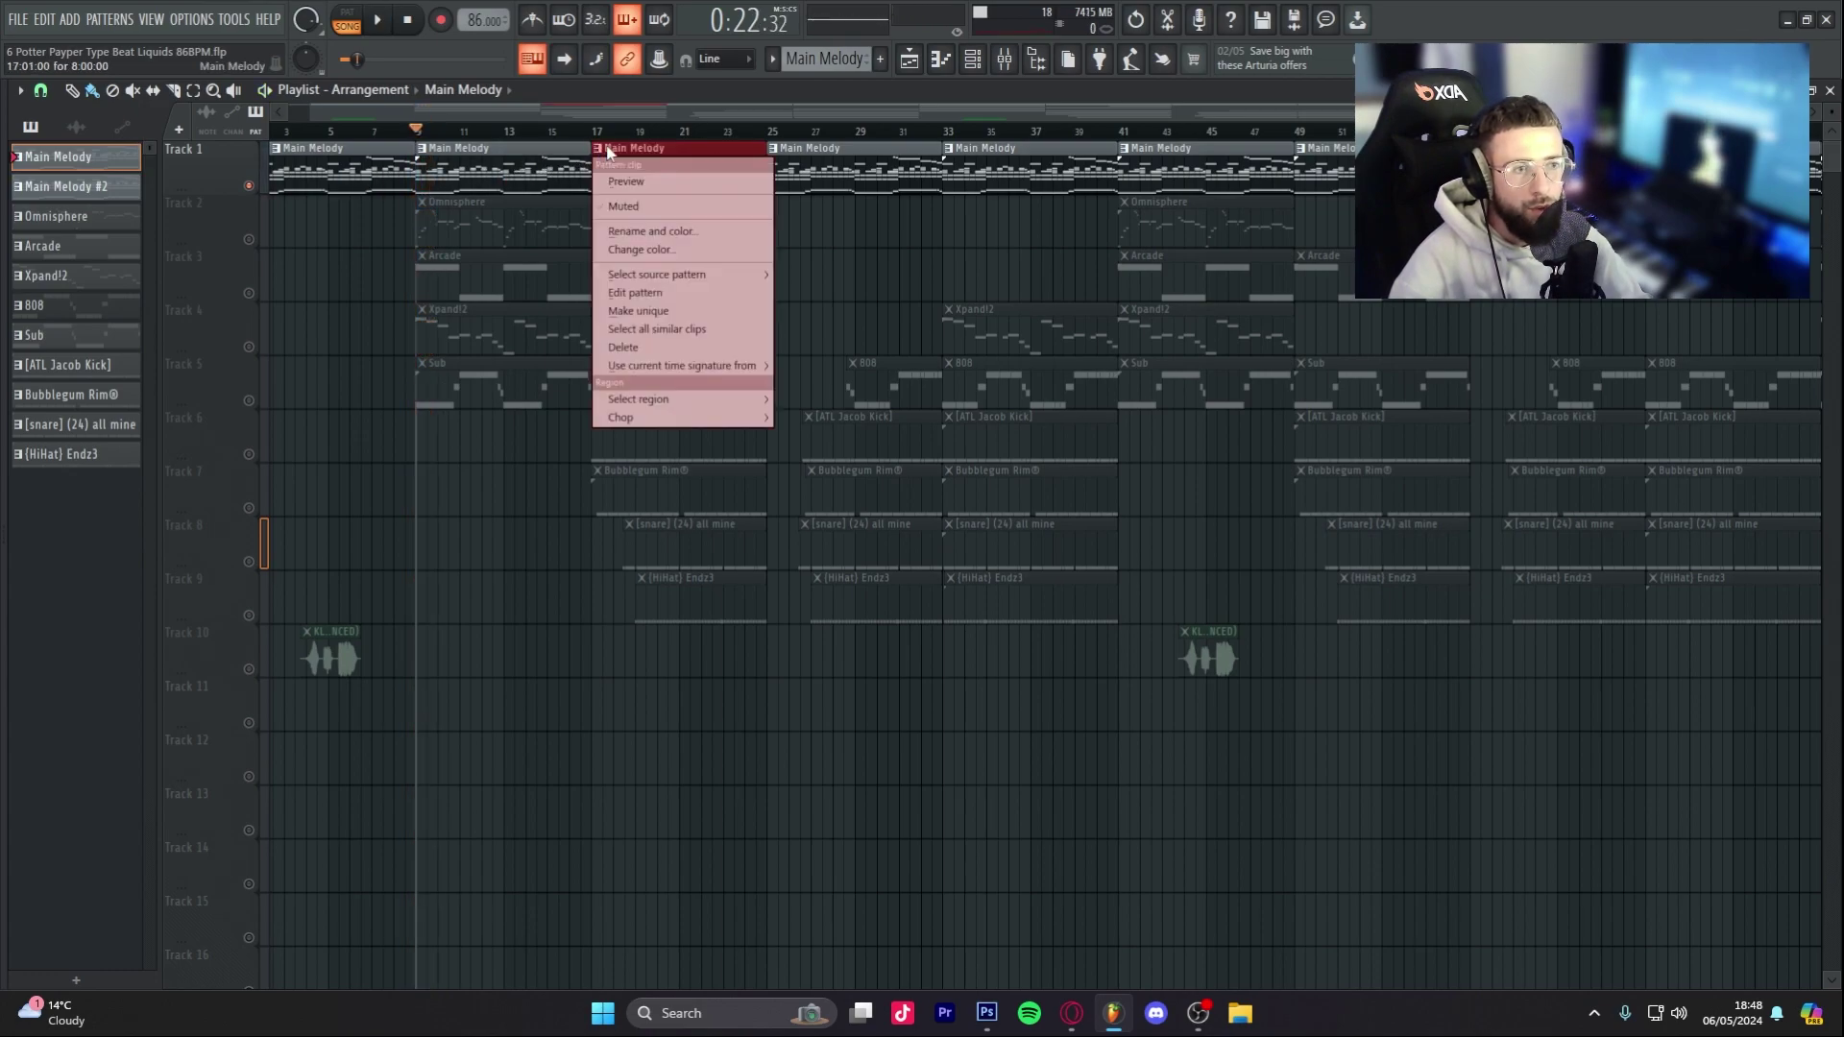
{"action": "left_click", "coordinate": [639, 311]}
{"action": "double_click", "coordinate": [707, 171]}
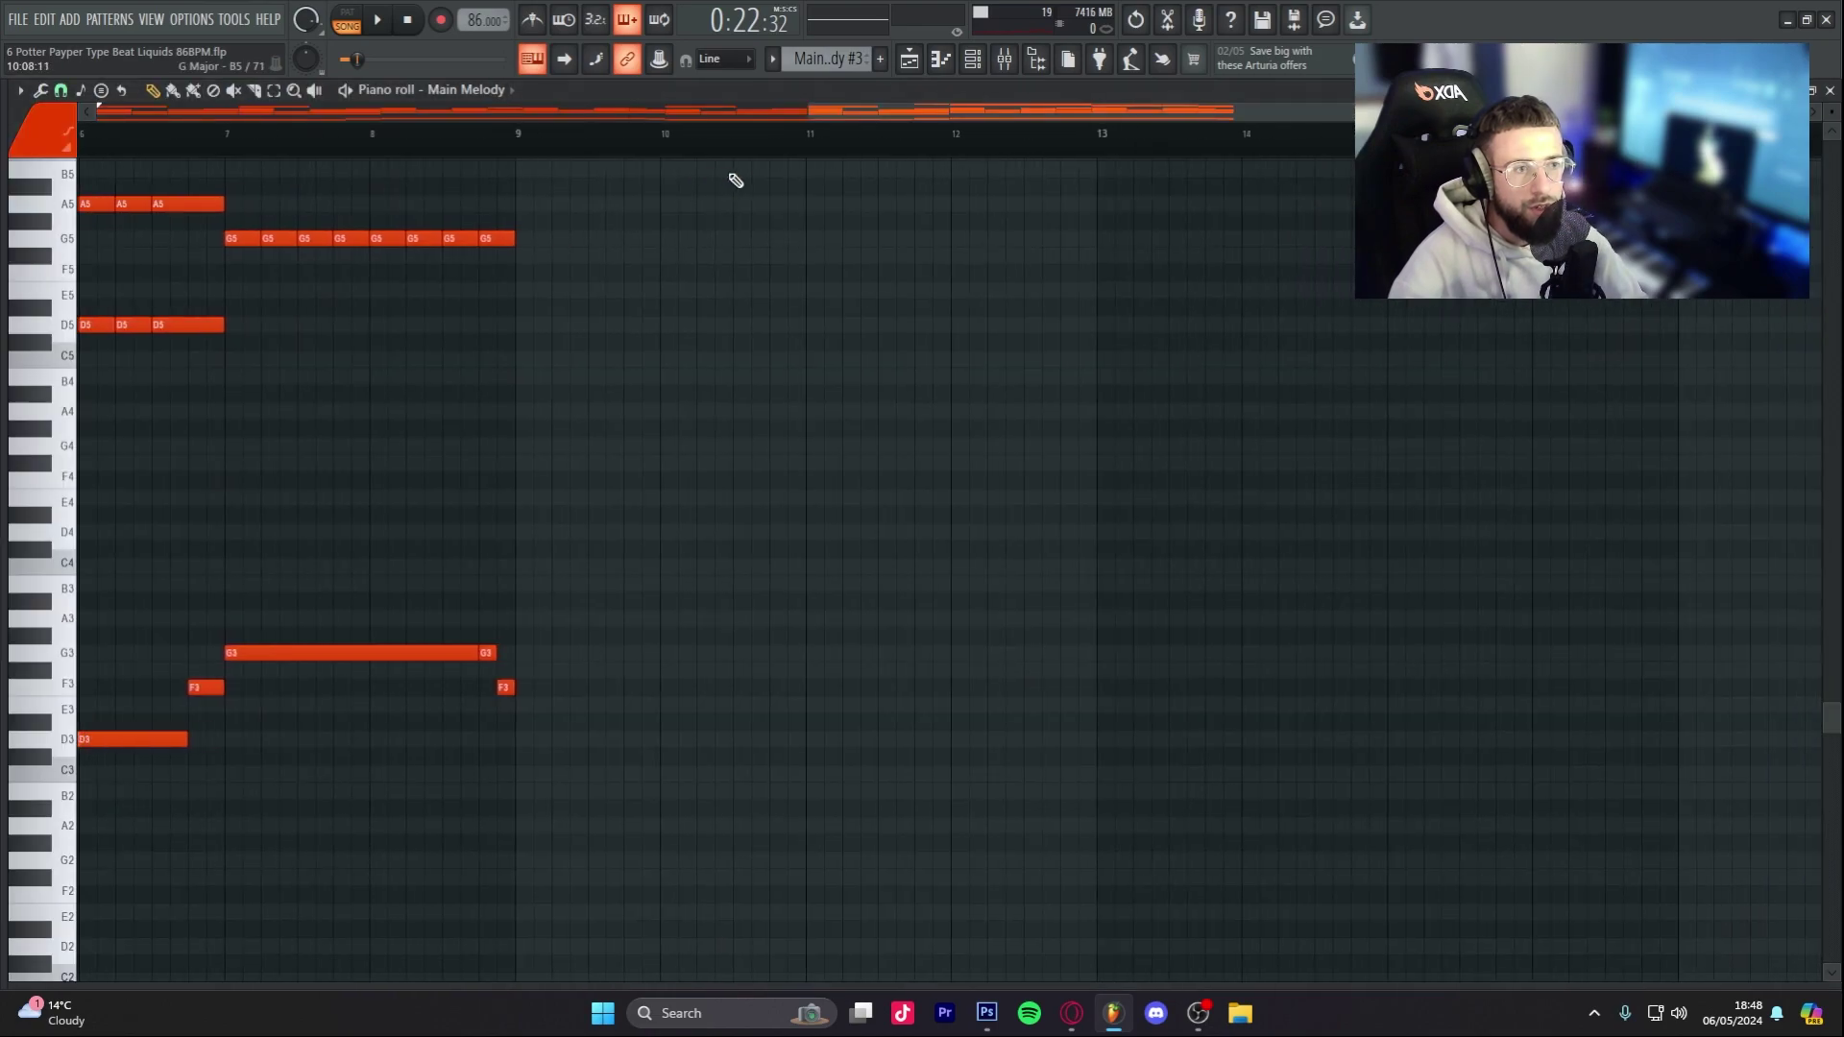
{"action": "scroll", "coordinate": [751, 267], "scroll_direction": "up", "scroll_amount": 5}
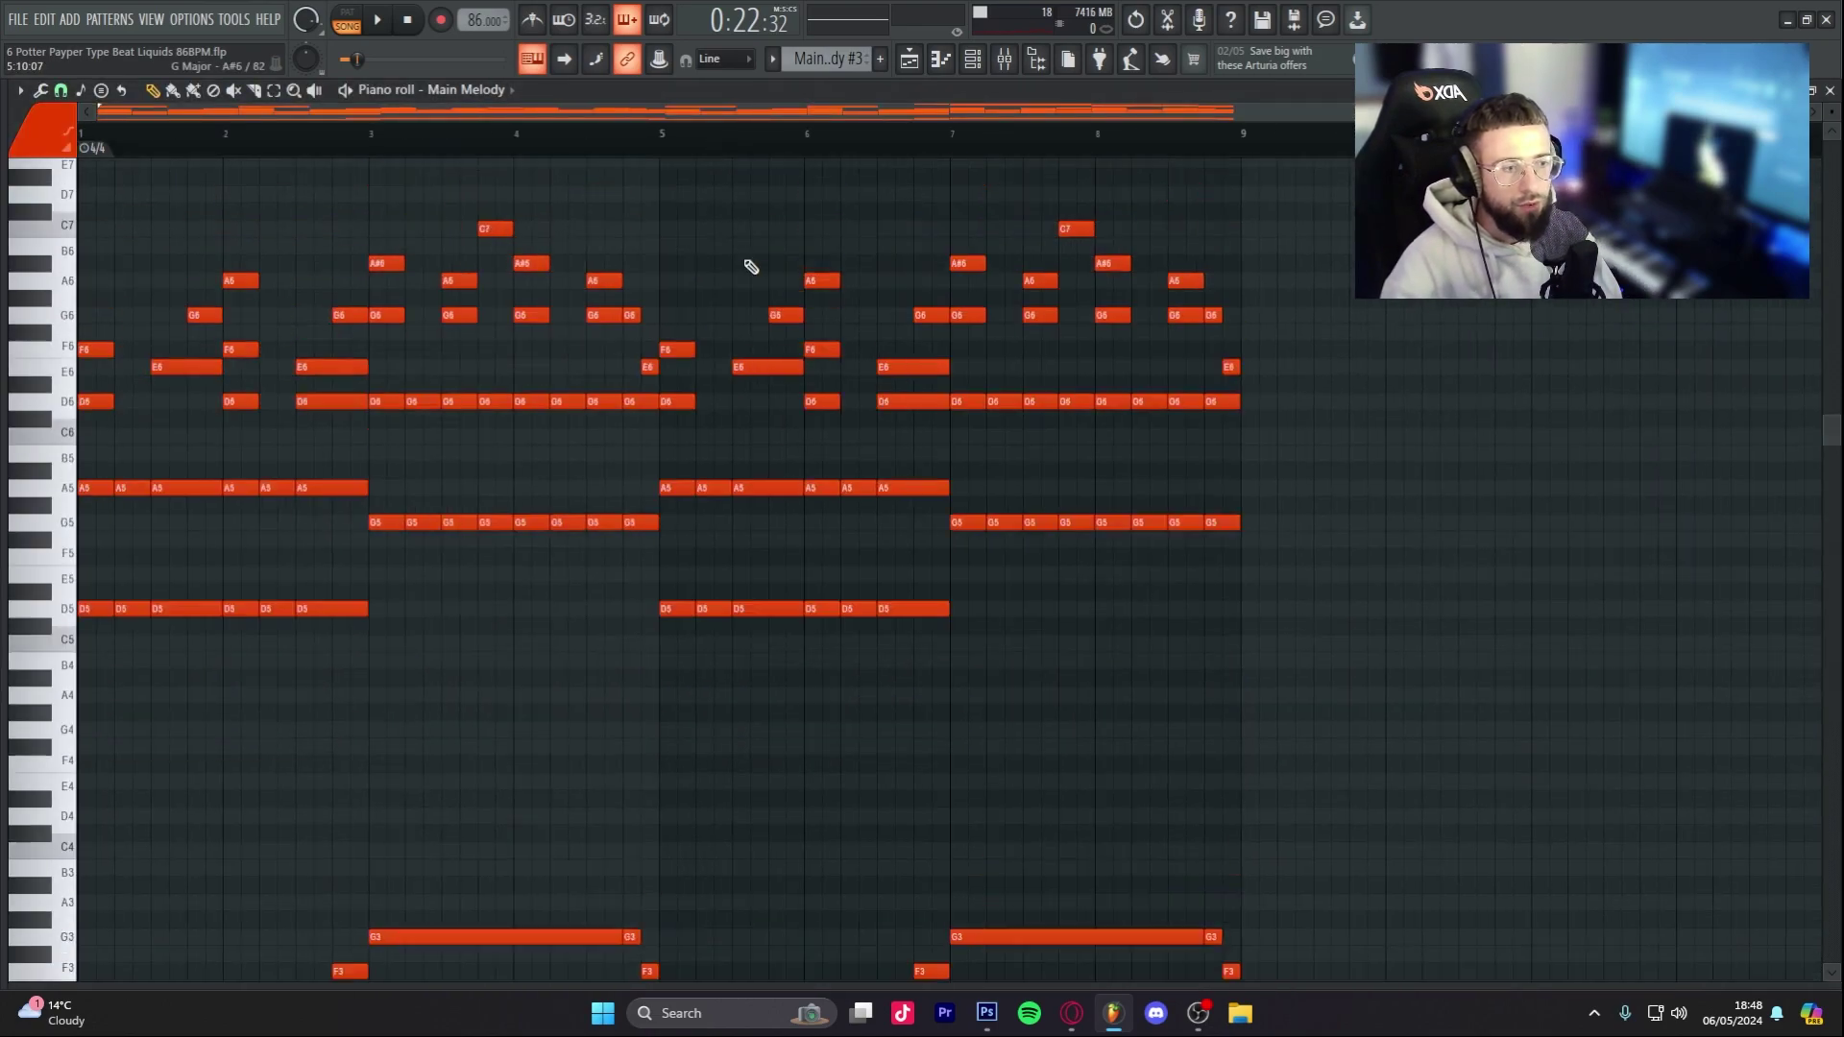
{"action": "scroll", "coordinate": [774, 234], "scroll_direction": "down", "scroll_amount": 6}
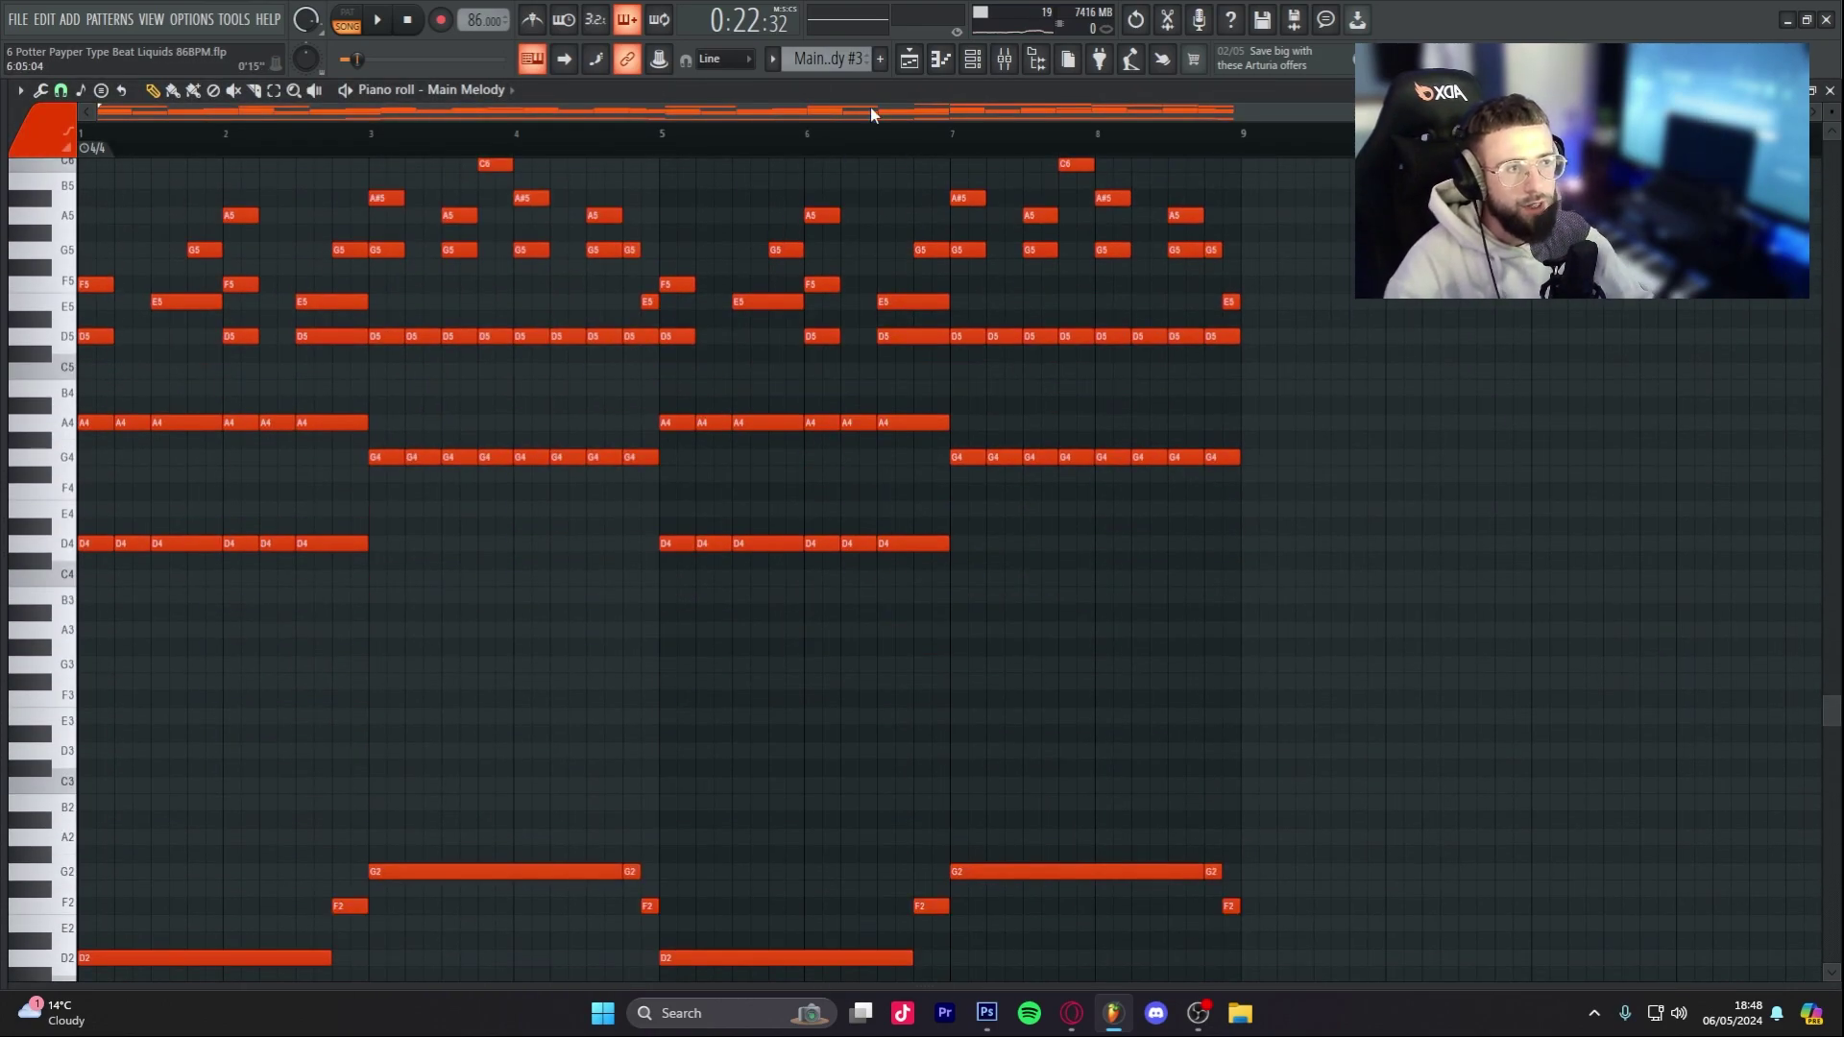
Step: Start playback from about bar 15 and undo the transposition, the unique copy and the clip replacement at bar 17
{"action": "key", "text": "F5"}
{"action": "left_click", "coordinate": [565, 134]}
{"action": "key", "text": "space"}
{"action": "key", "text": "ctrl+alt+z"}
{"action": "key", "text": "ctrl+alt+z"}
{"action": "key", "text": "ctrl+alt+z"}
{"action": "key", "text": "ctrl+alt+z"}
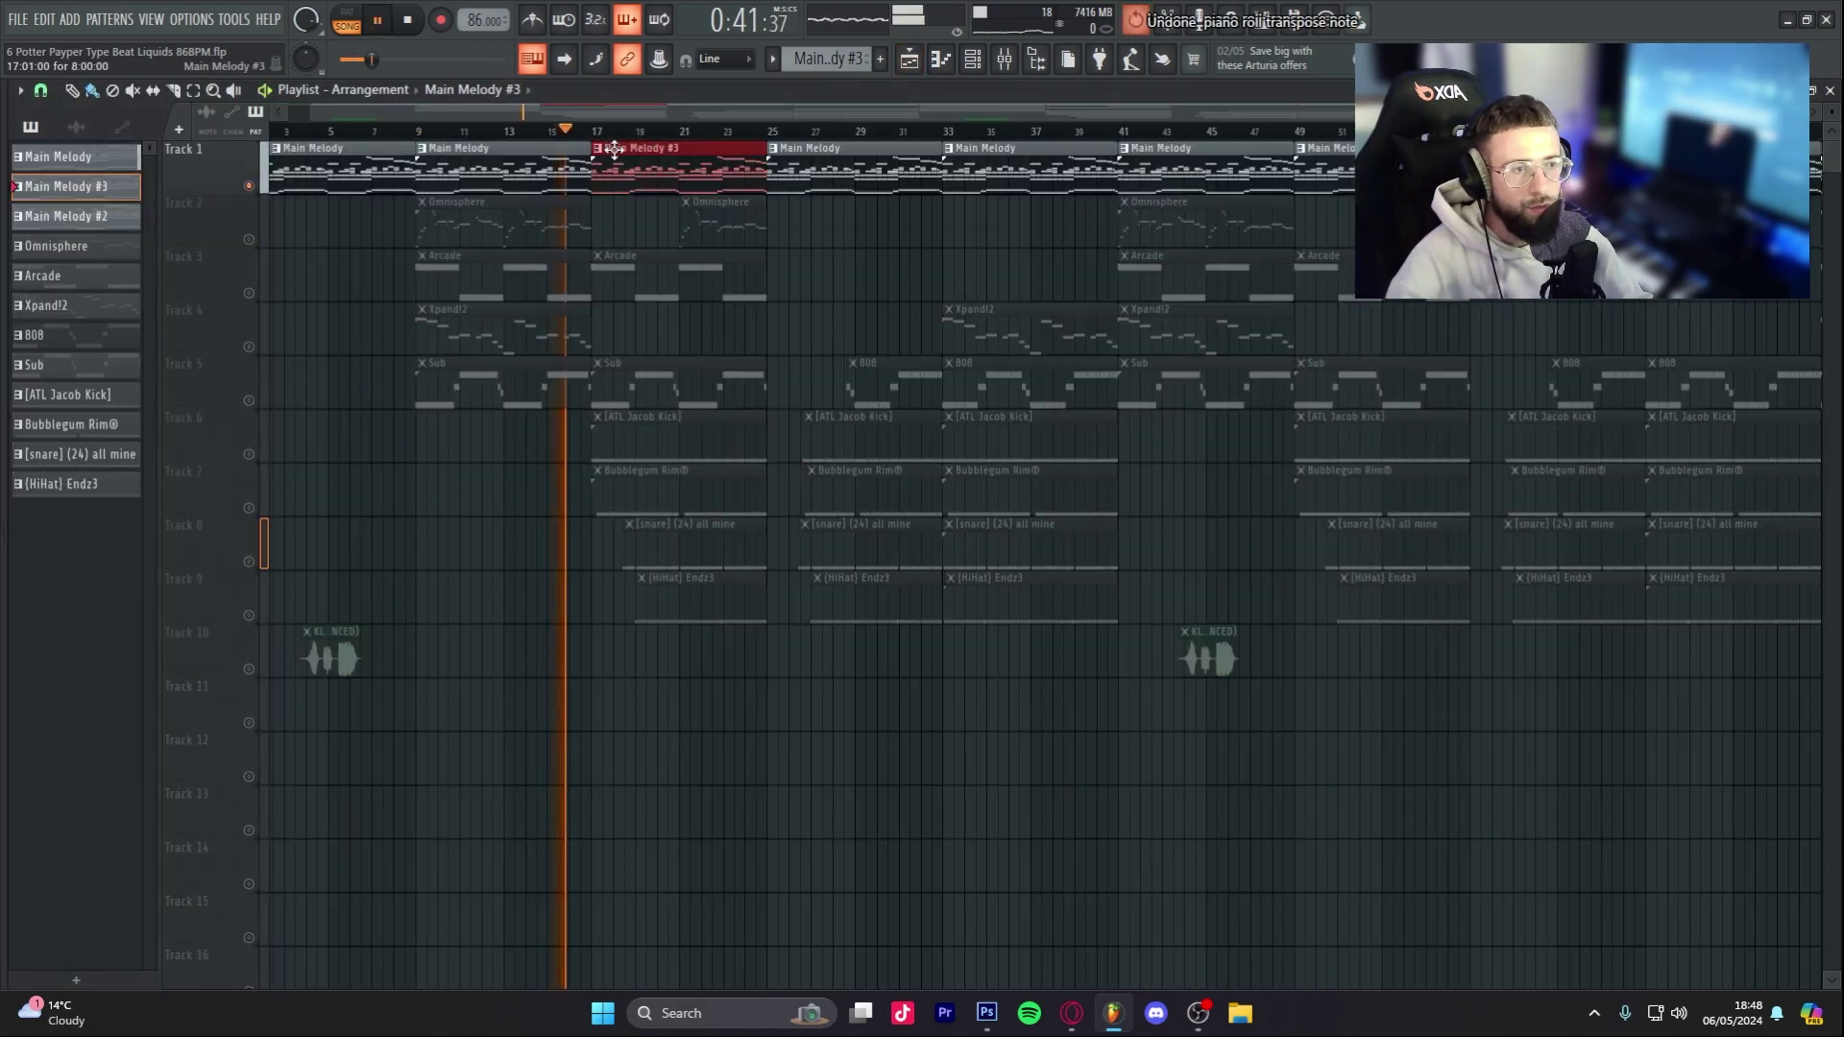
{"action": "key", "text": "space"}
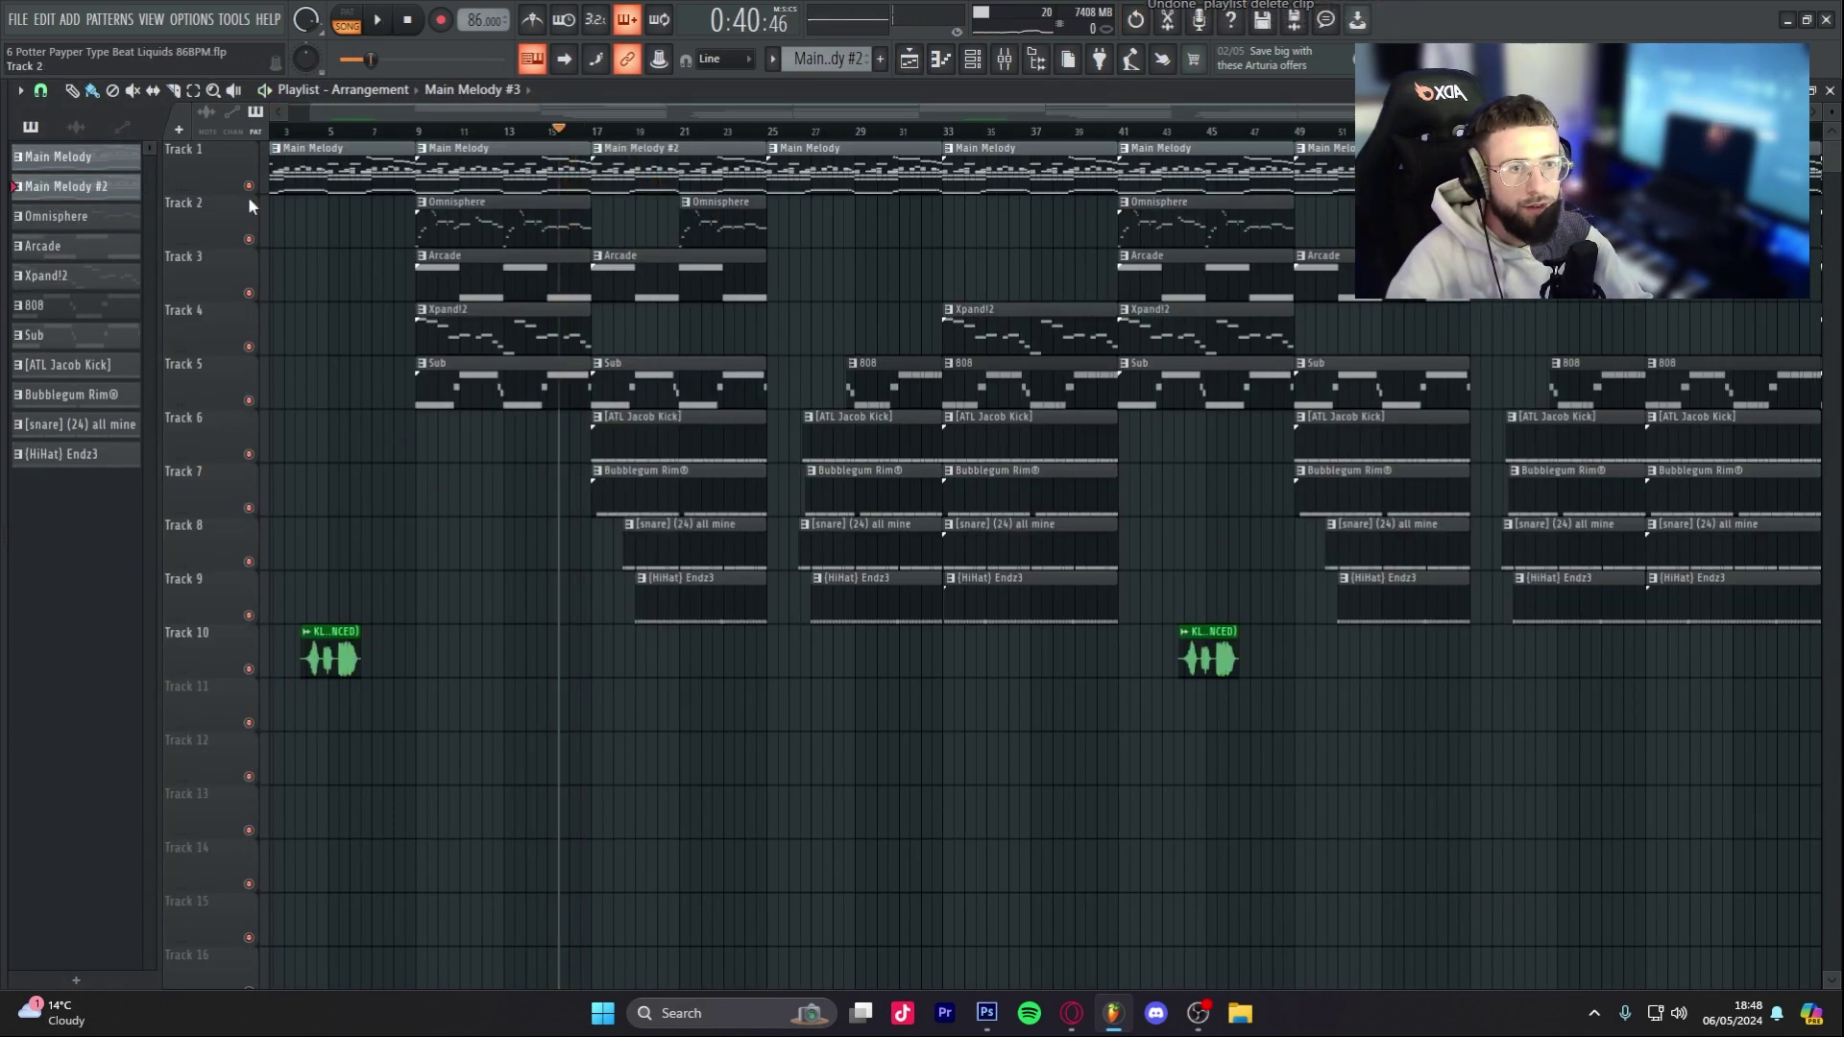
Step: Solo track 1 and examine the Main Melody notes in the piano roll
{"action": "right_click", "coordinate": [249, 186]}
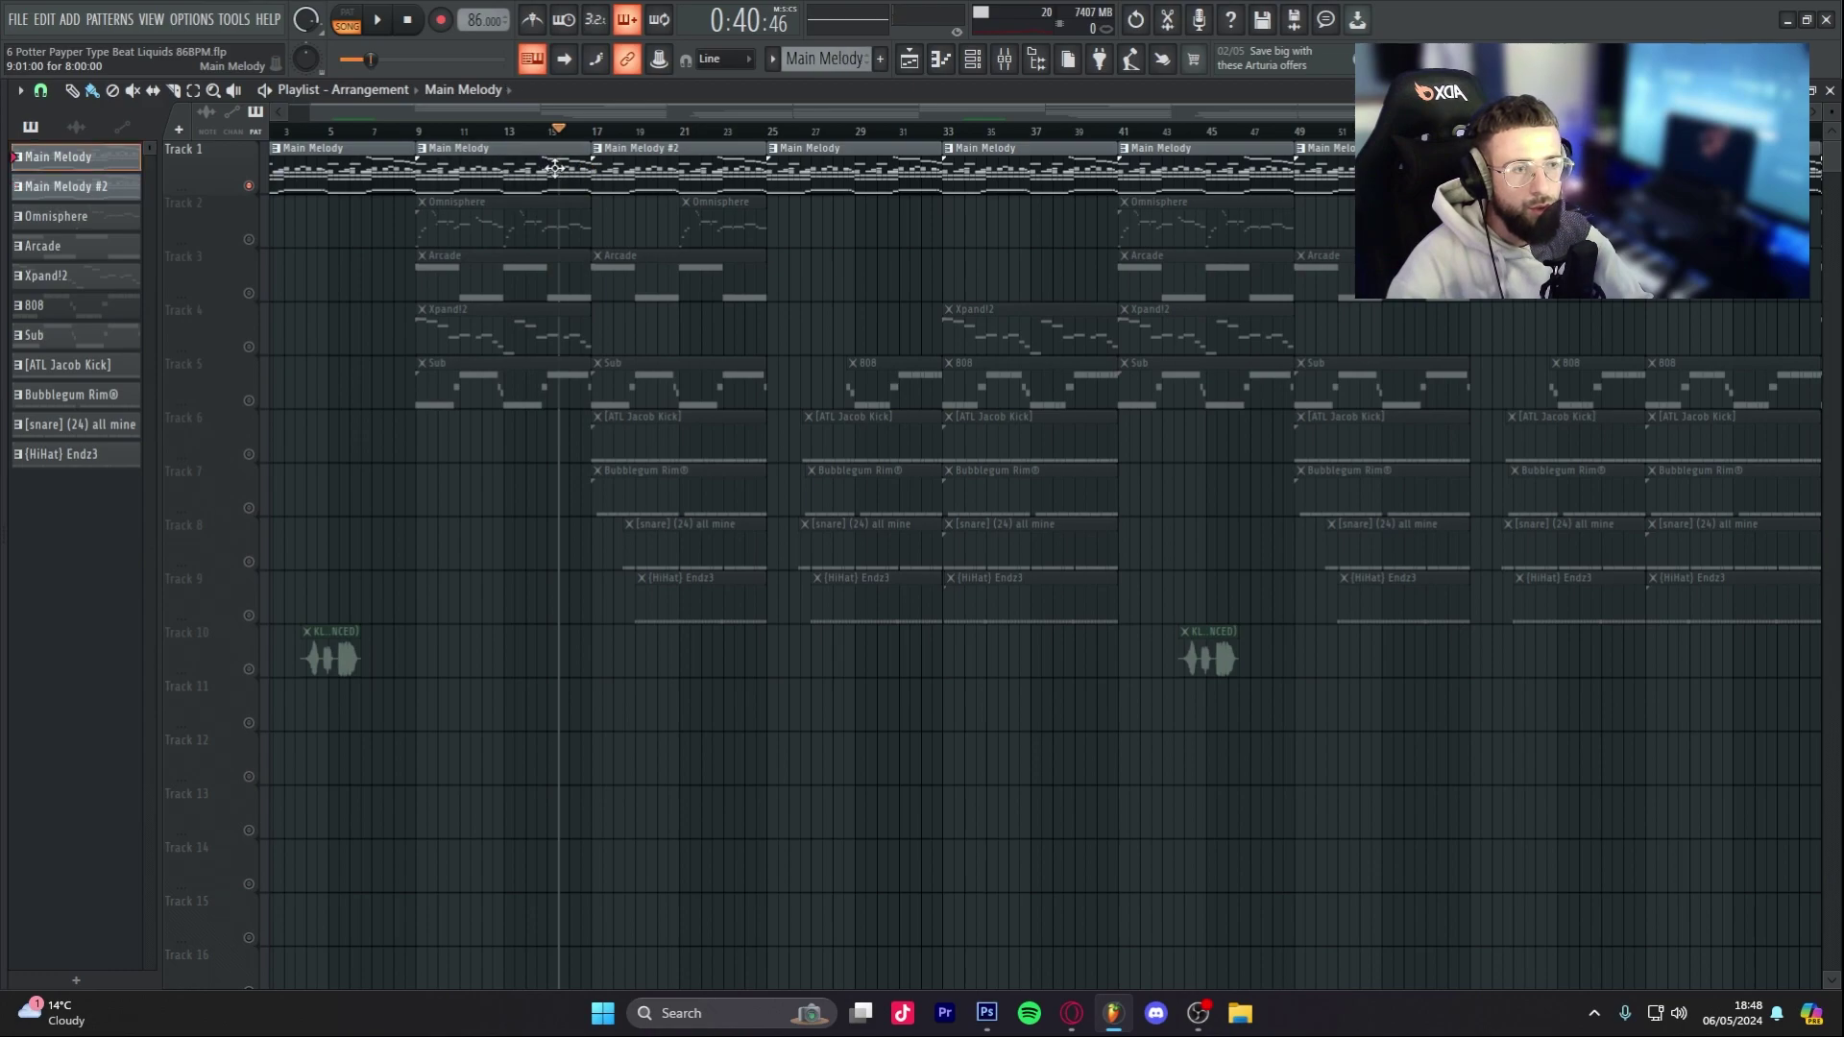
{"action": "double_click", "coordinate": [555, 168]}
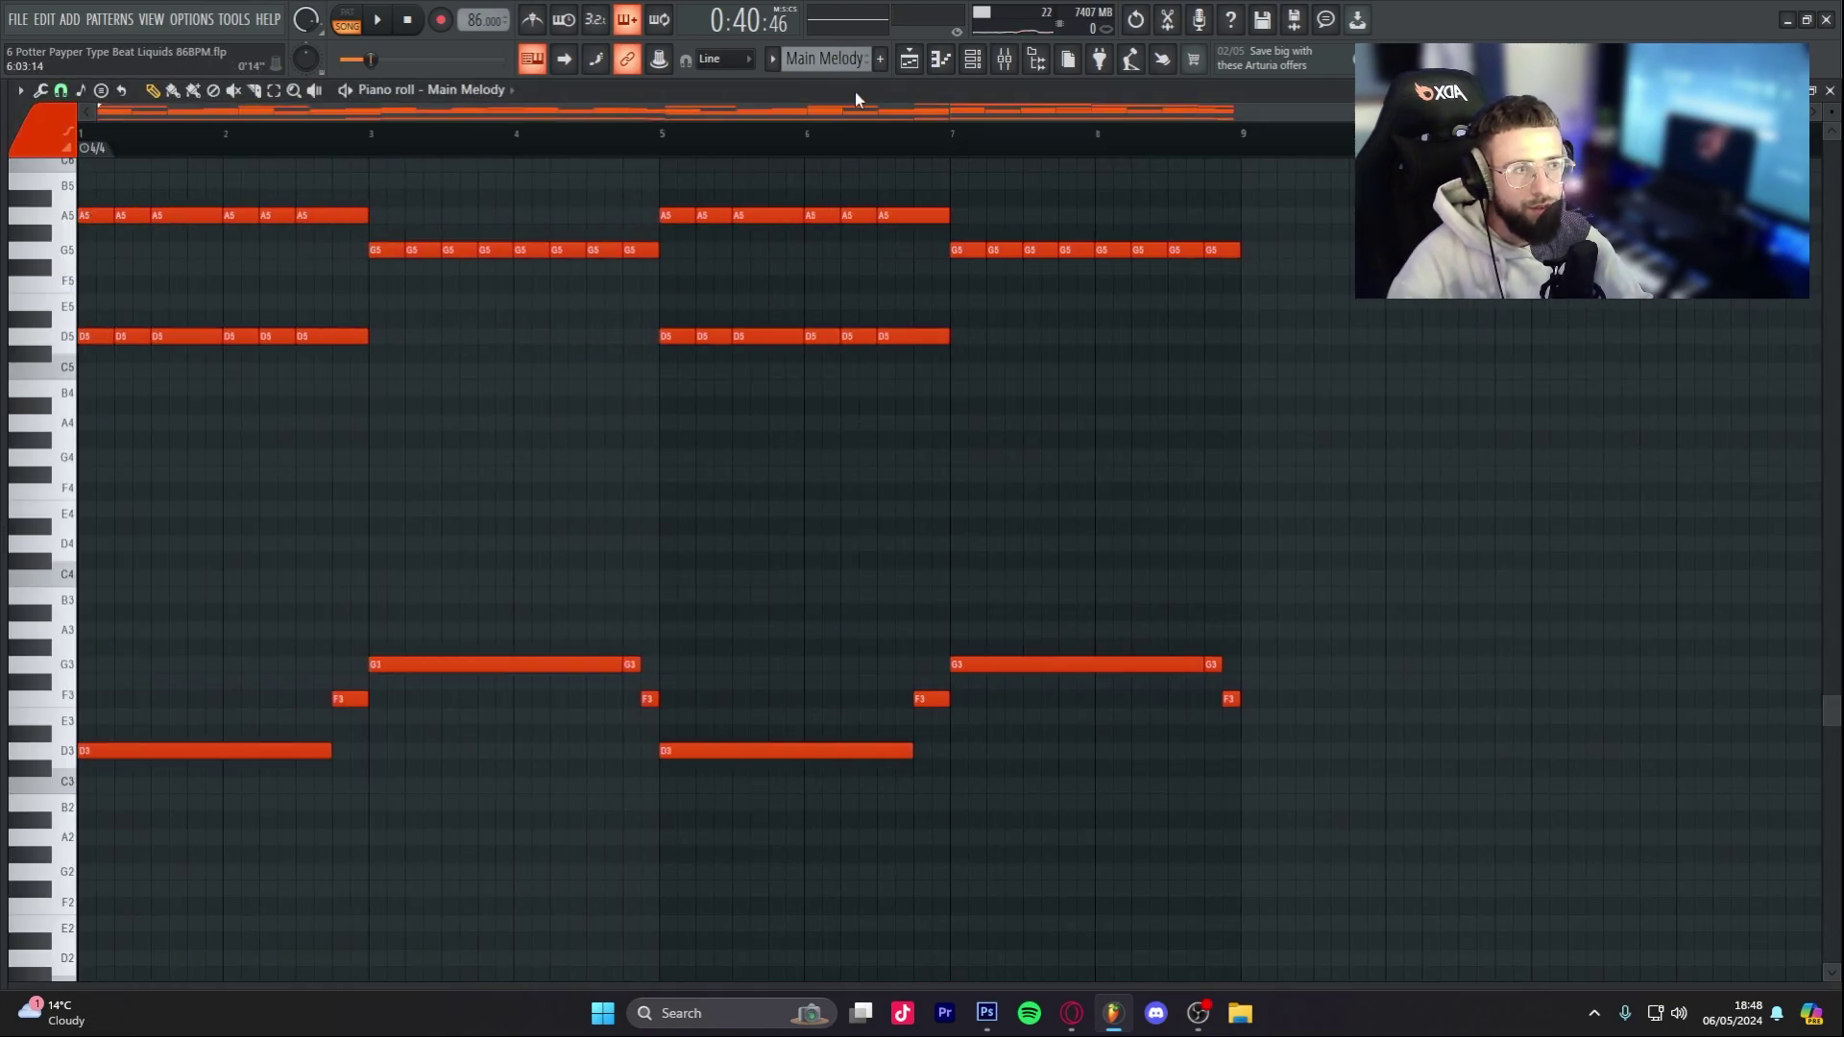
{"action": "left_click", "coordinate": [974, 60]}
{"action": "key", "text": "F6"}
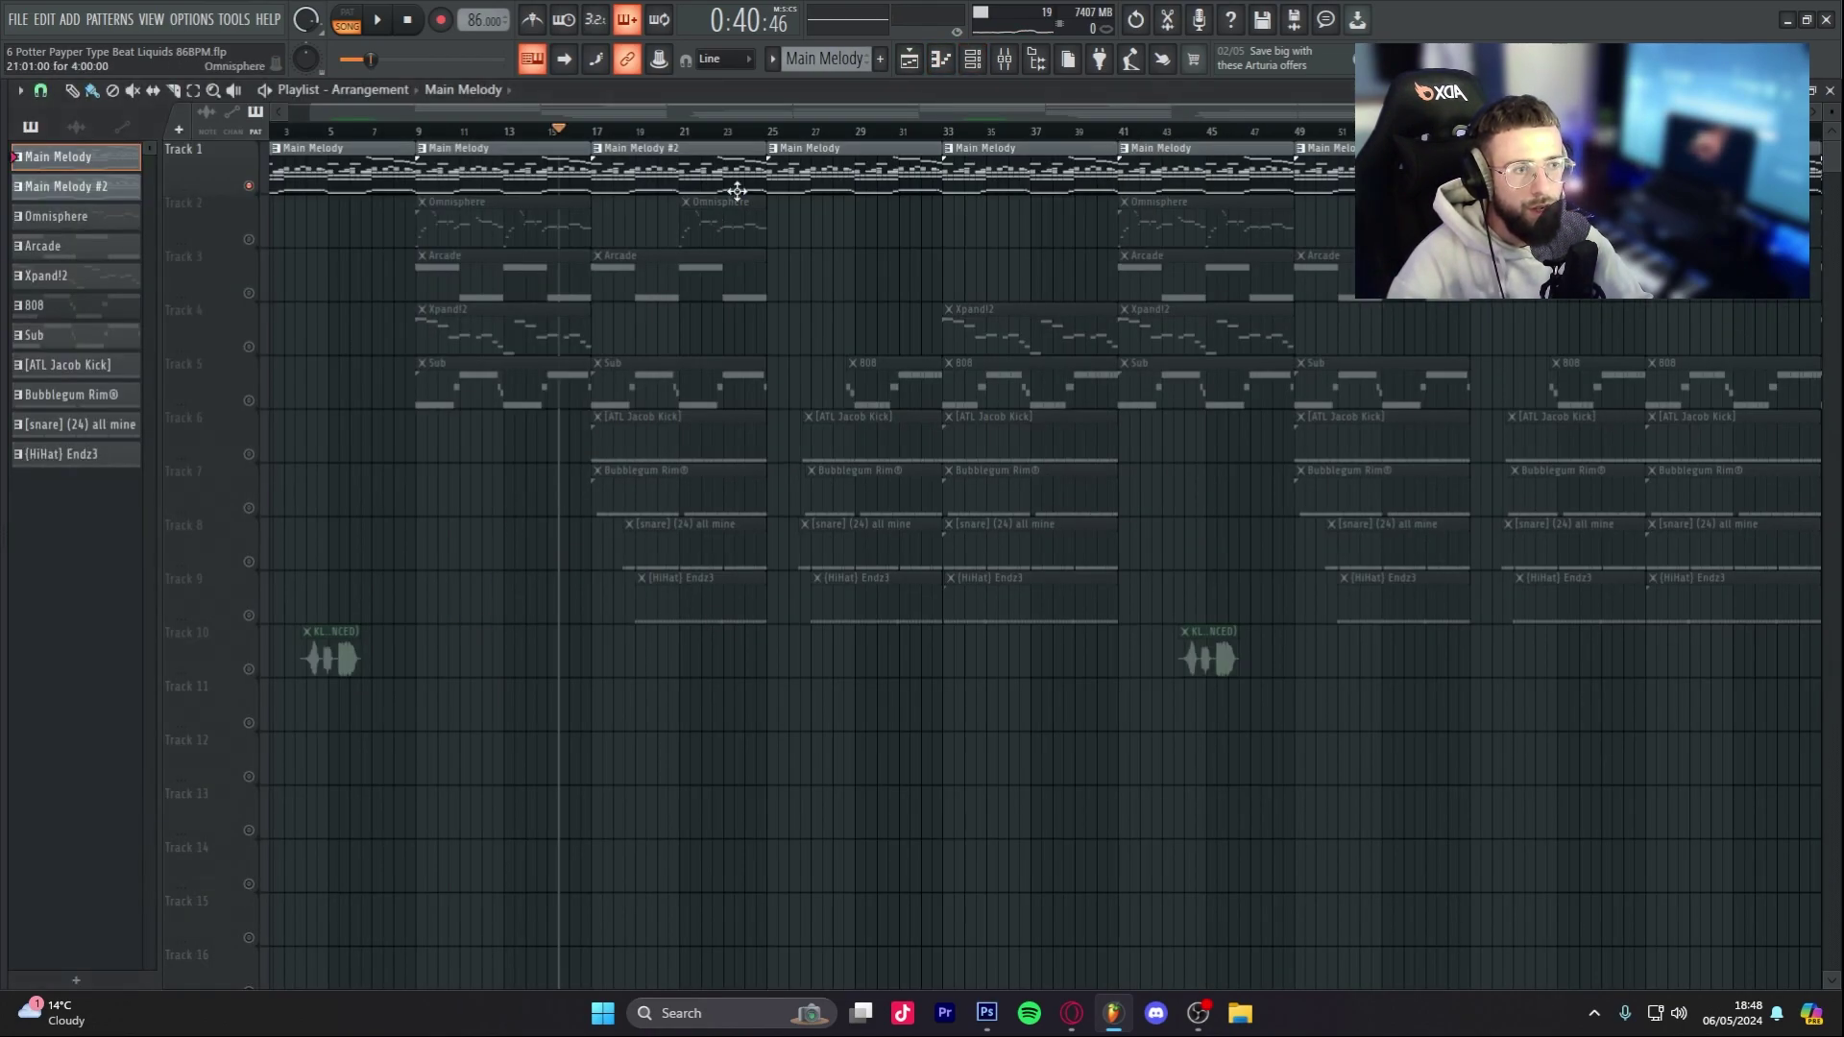
Step: Play the soloed melody track across the change from Main Melody to Main Melody #2 at bar 17
{"action": "left_click", "coordinate": [732, 135]}
{"action": "key", "text": "space"}
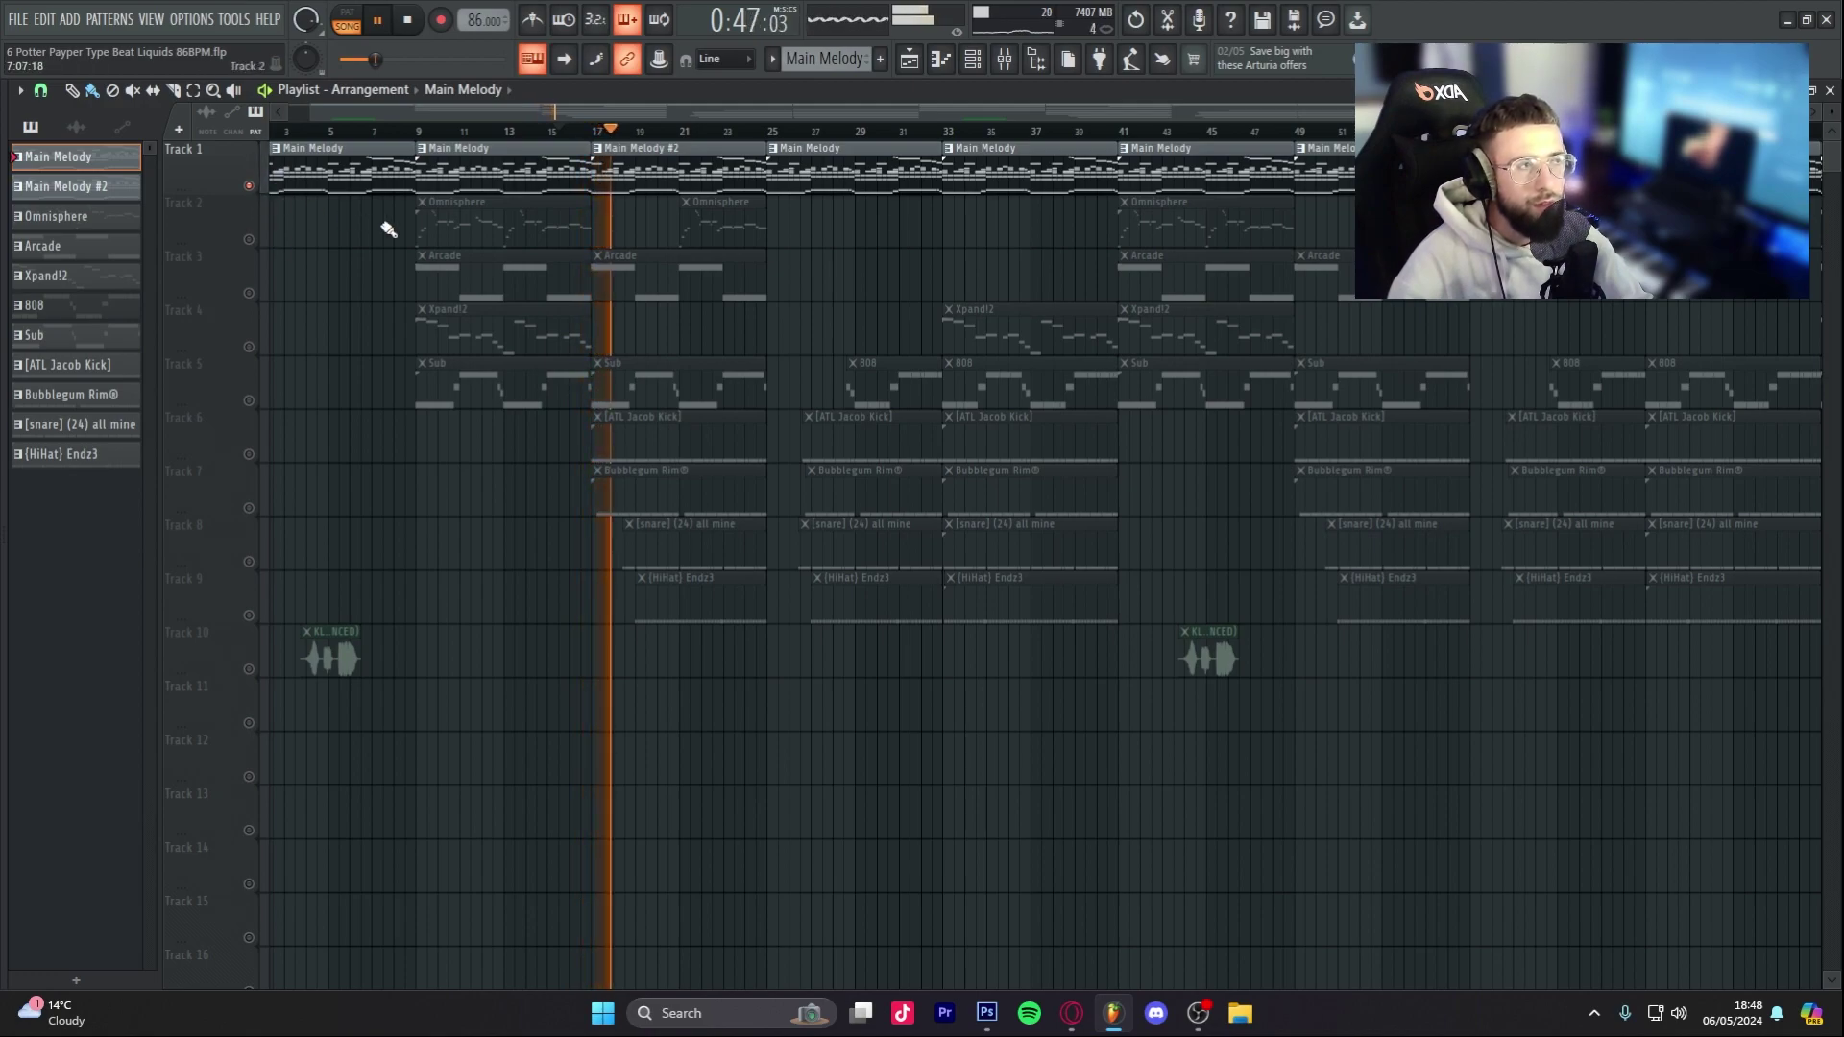
{"action": "key", "text": "space"}
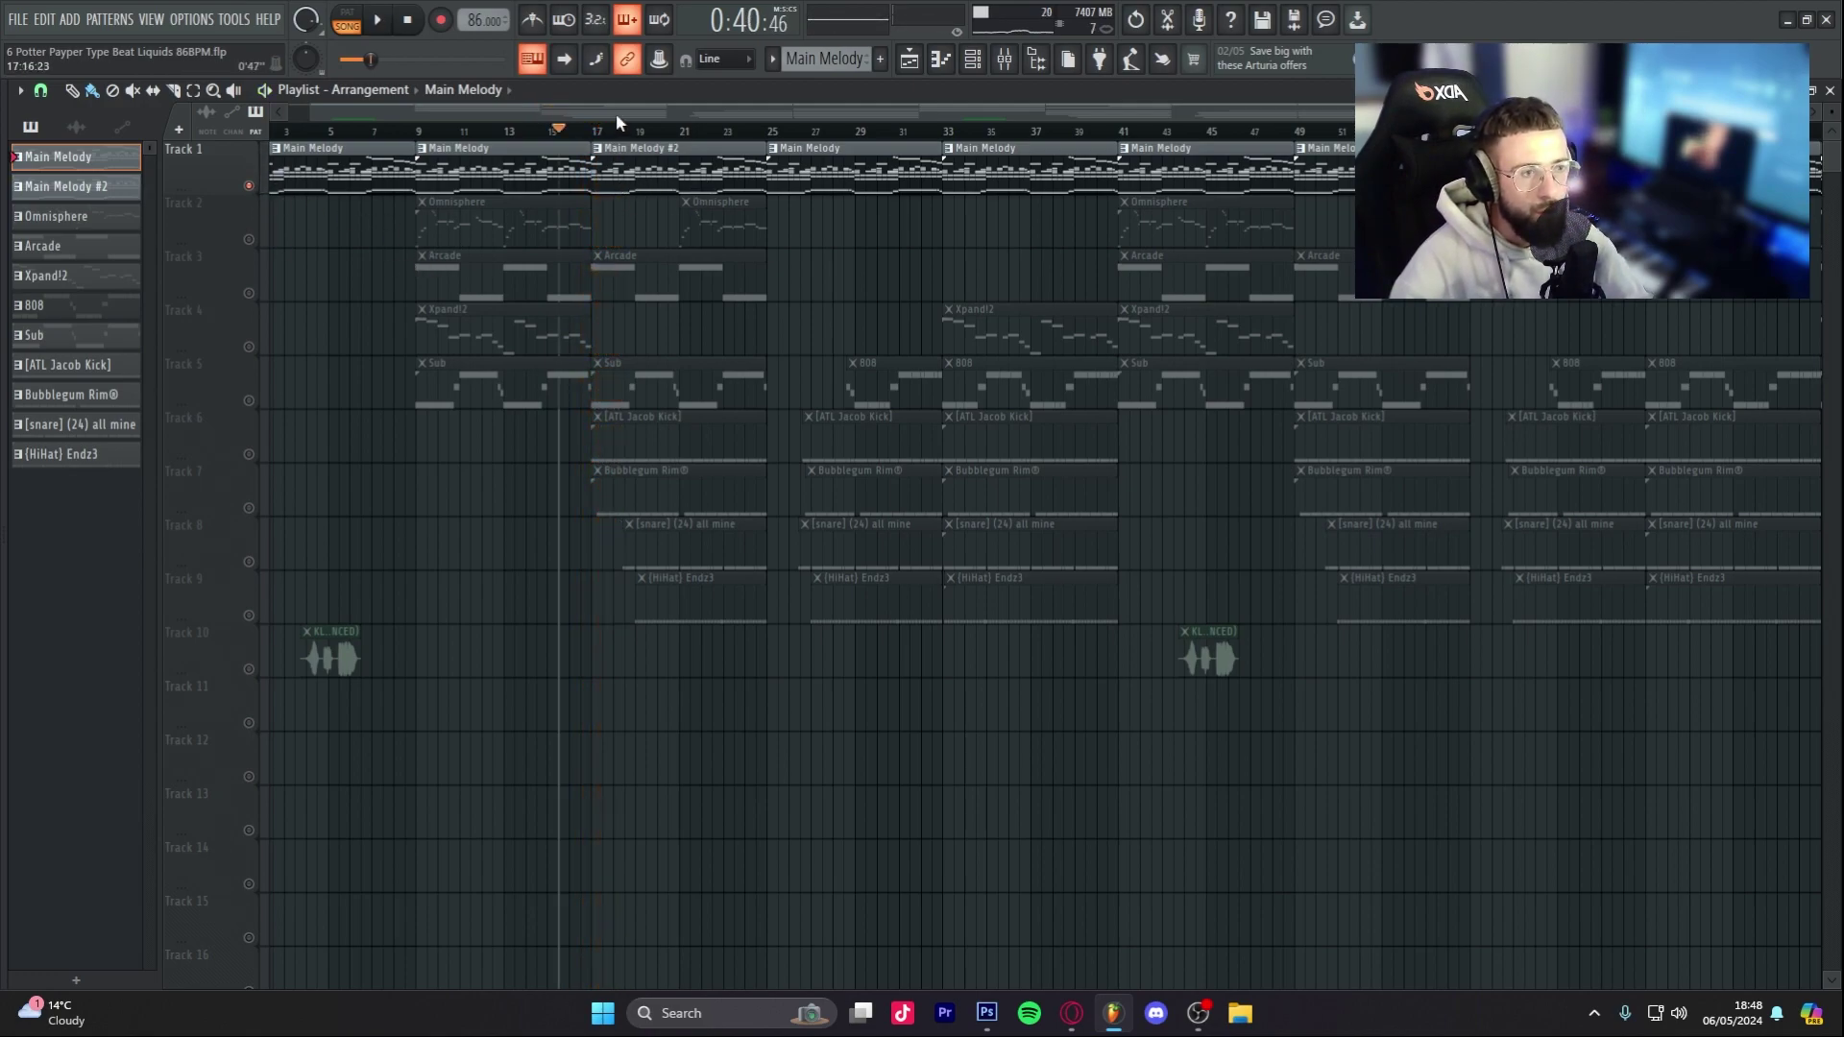
Step: Select bars 25 to 41 of the arrangement, move the playhead to bar 26 and clear the time selection
{"action": "scroll", "coordinate": [617, 117], "scroll_direction": "down", "scroll_amount": 3}
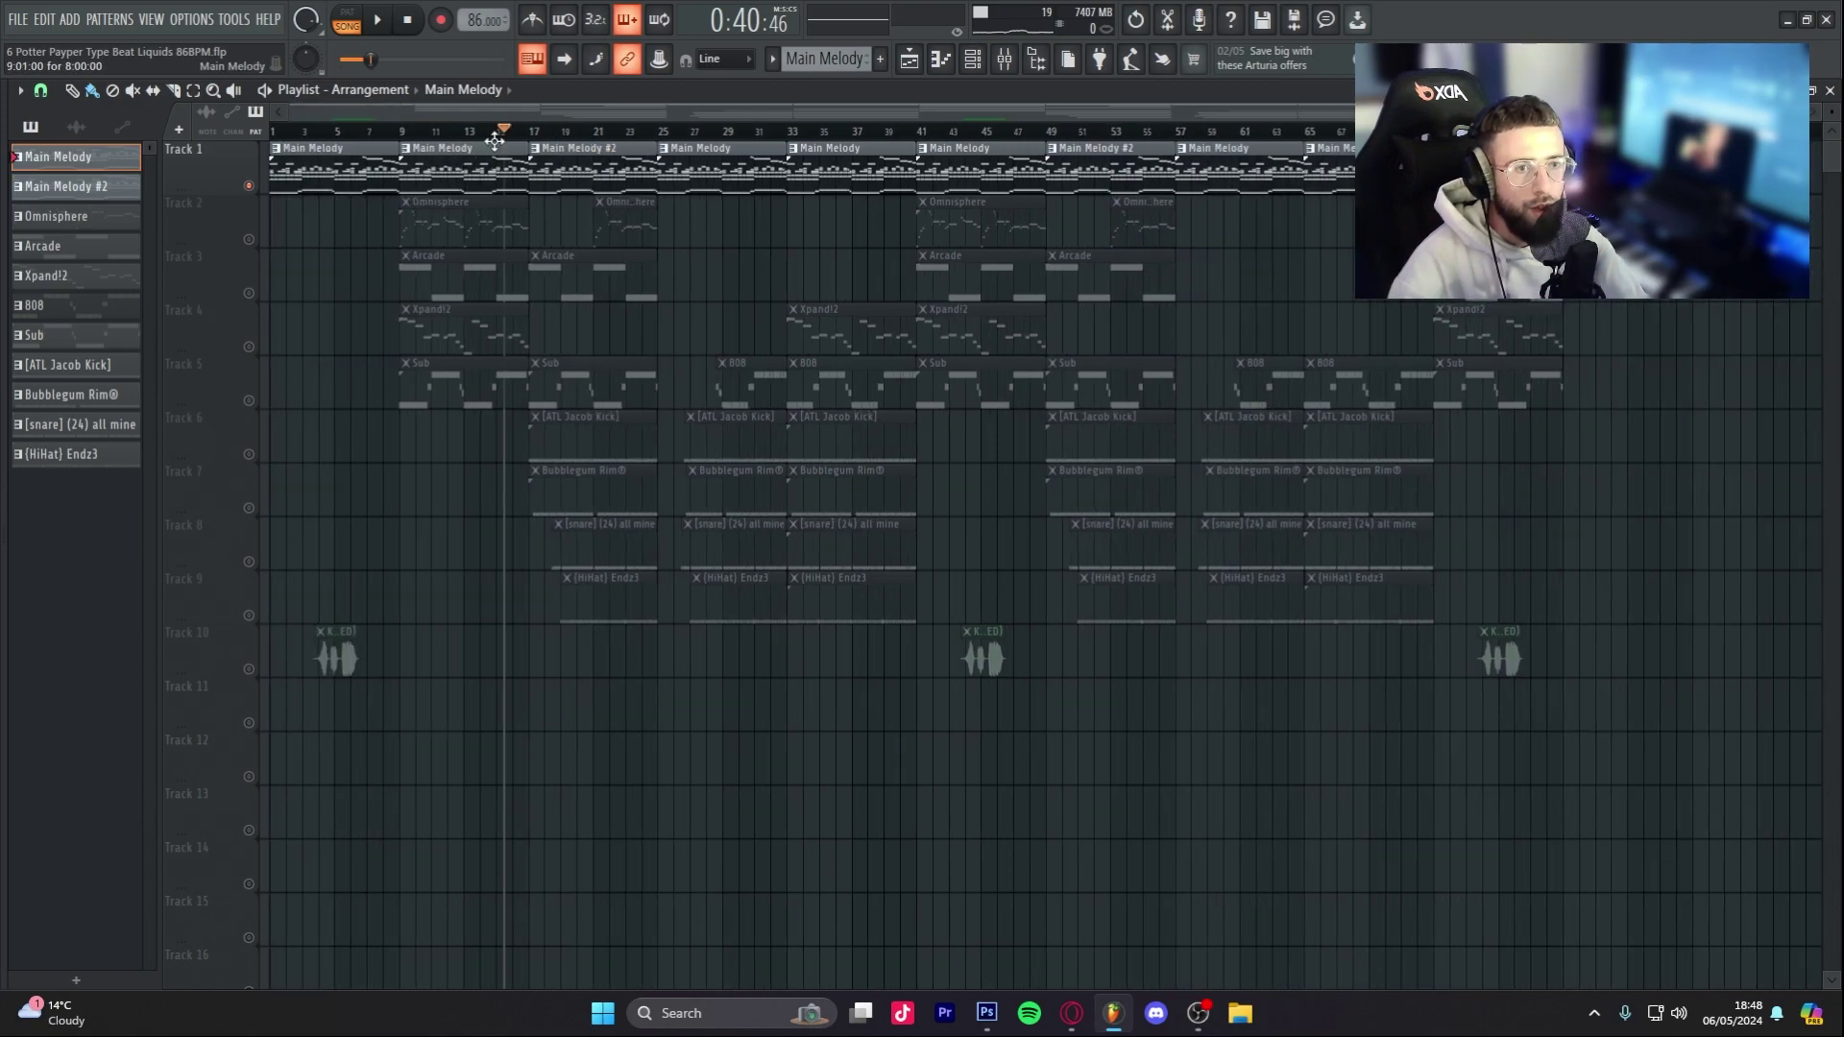
{"action": "left_click_drag", "start_coordinate": [290, 136], "coordinate": [913, 136]}
{"action": "left_click", "coordinate": [670, 171]}
{"action": "key", "text": "space"}
{"action": "left_click", "coordinate": [678, 132]}
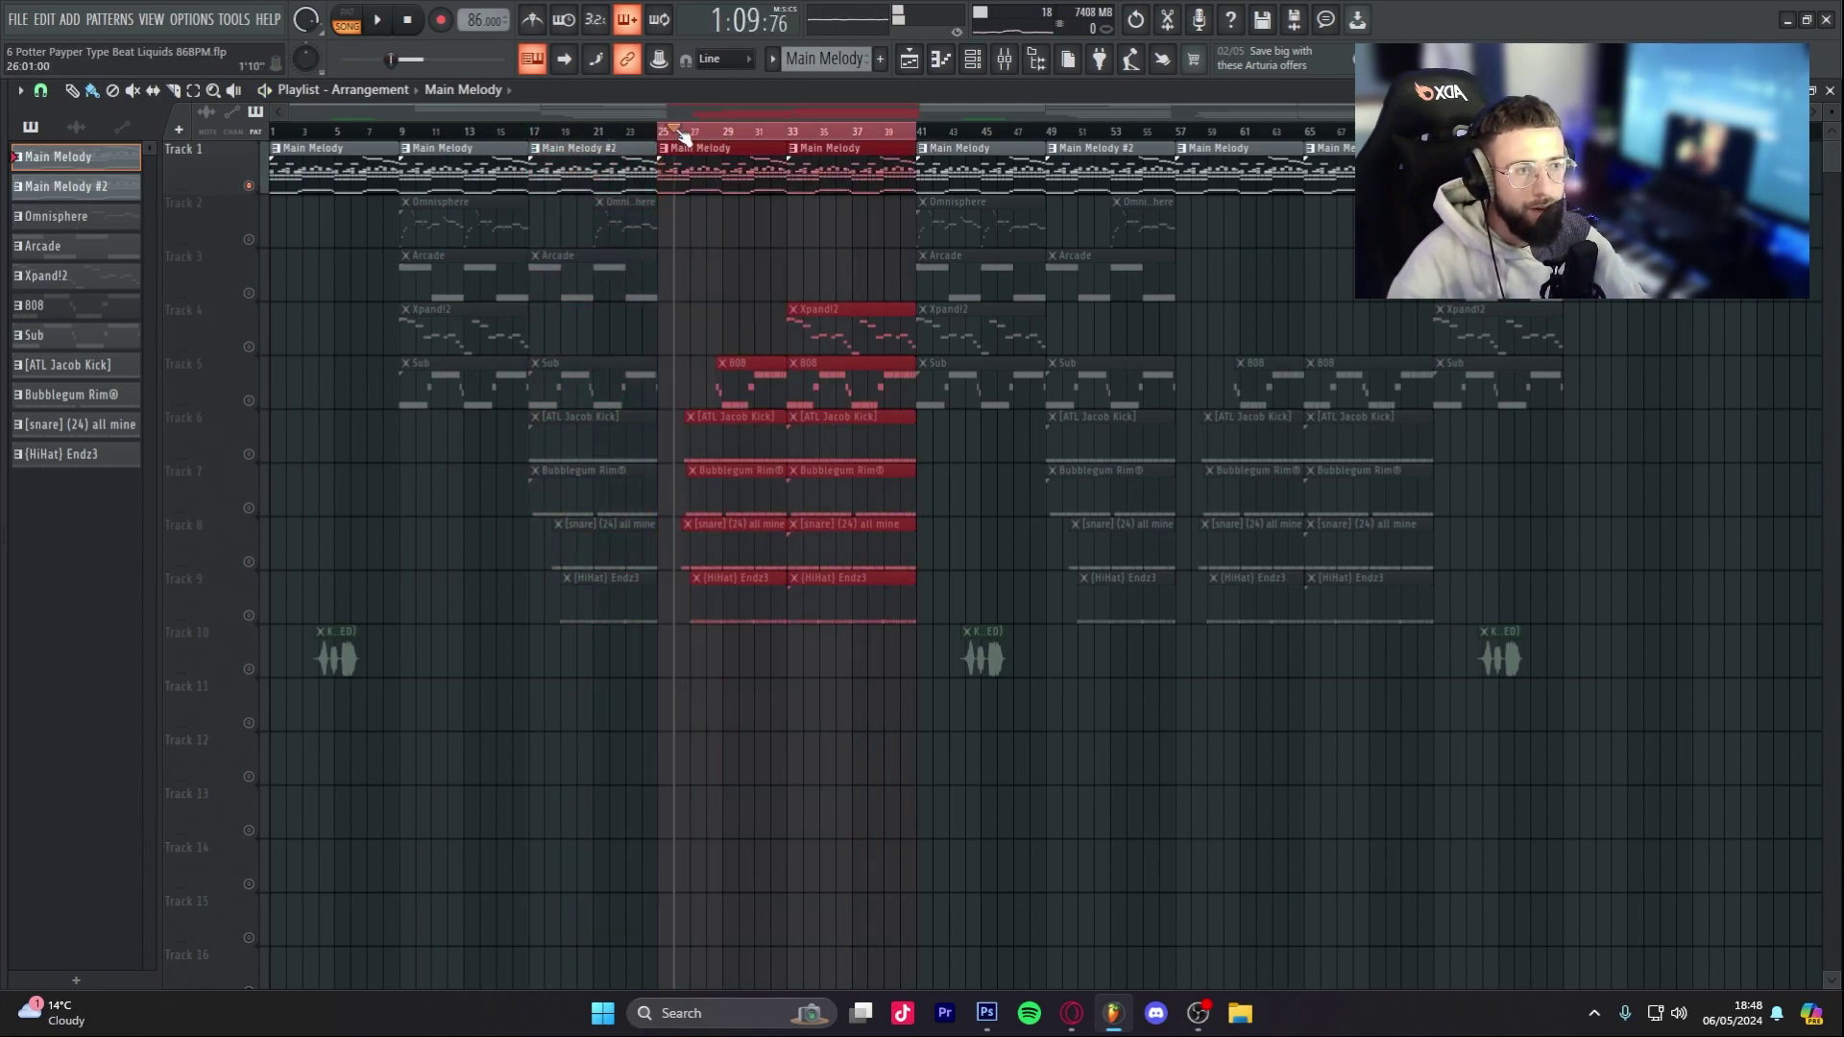
{"action": "left_click", "coordinate": [677, 130]}
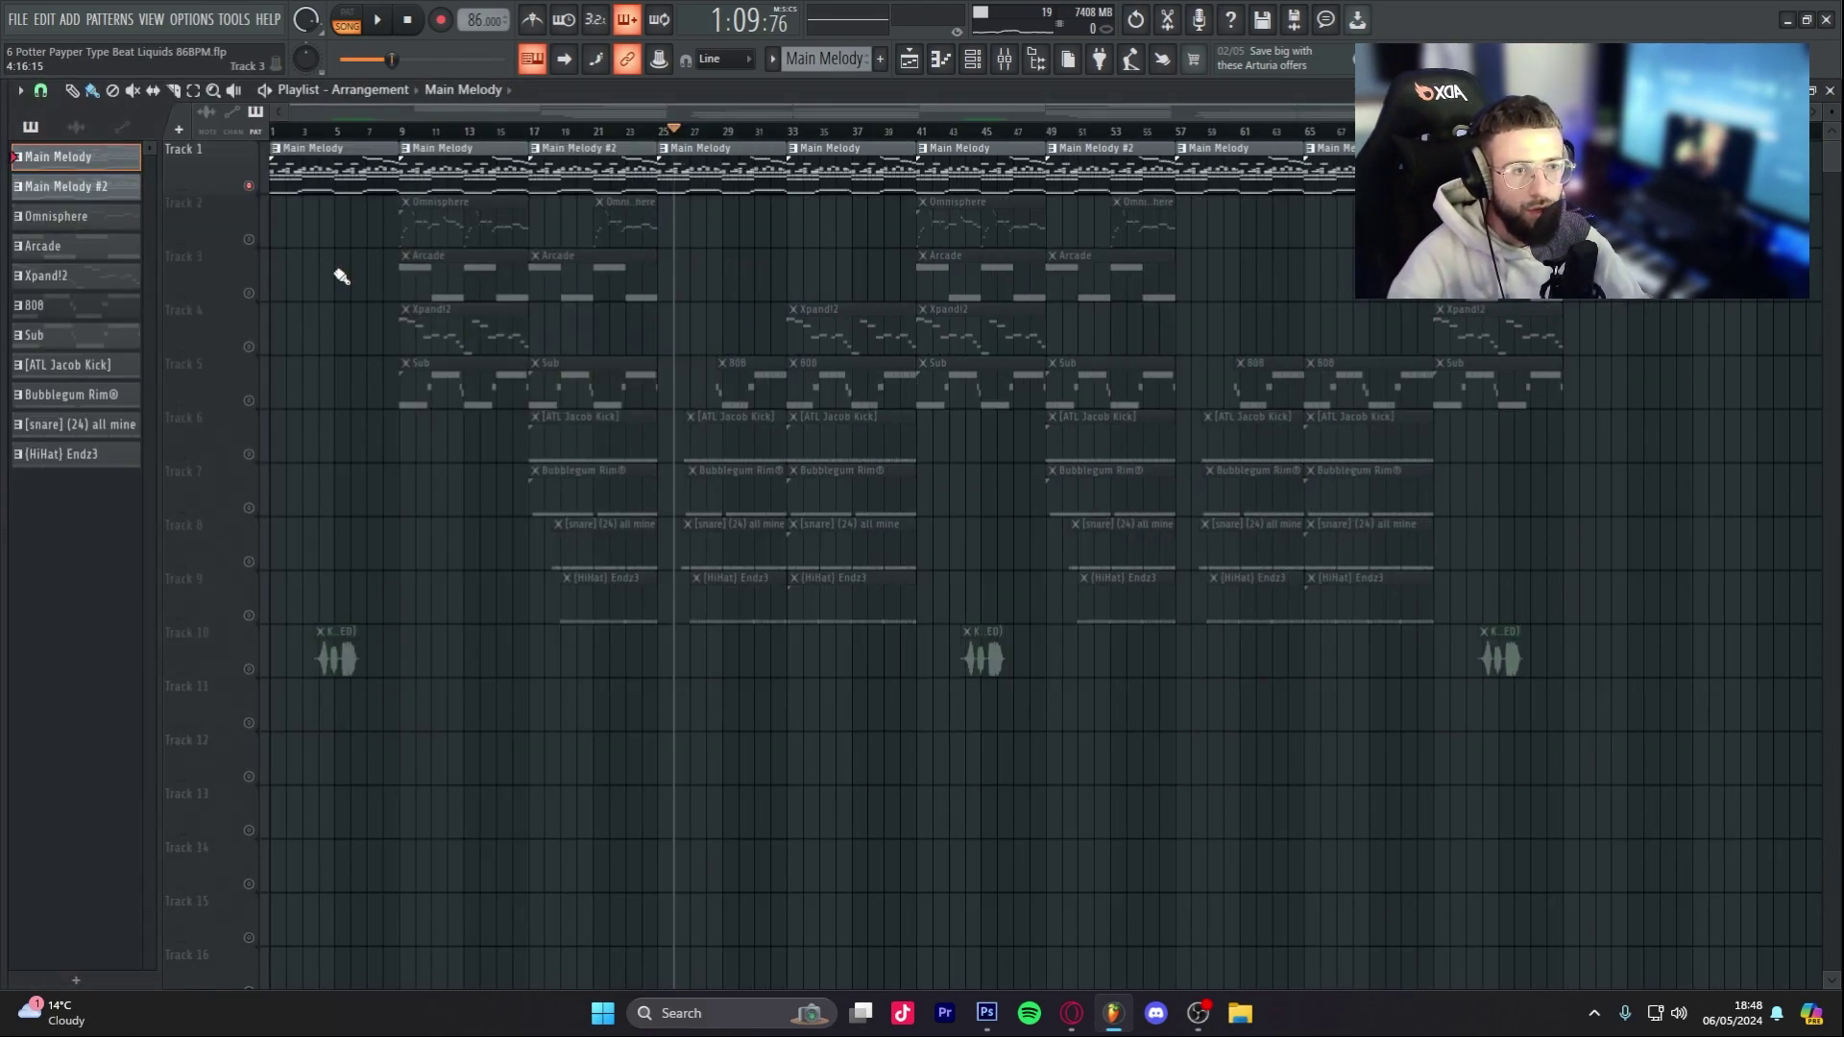
Step: Unmute all playlist tracks and place the playhead at about bar 21
{"action": "right_click", "coordinate": [249, 240]}
{"action": "right_click", "coordinate": [248, 241]}
{"action": "left_click", "coordinate": [611, 132]}
{"action": "left_click", "coordinate": [599, 133]}
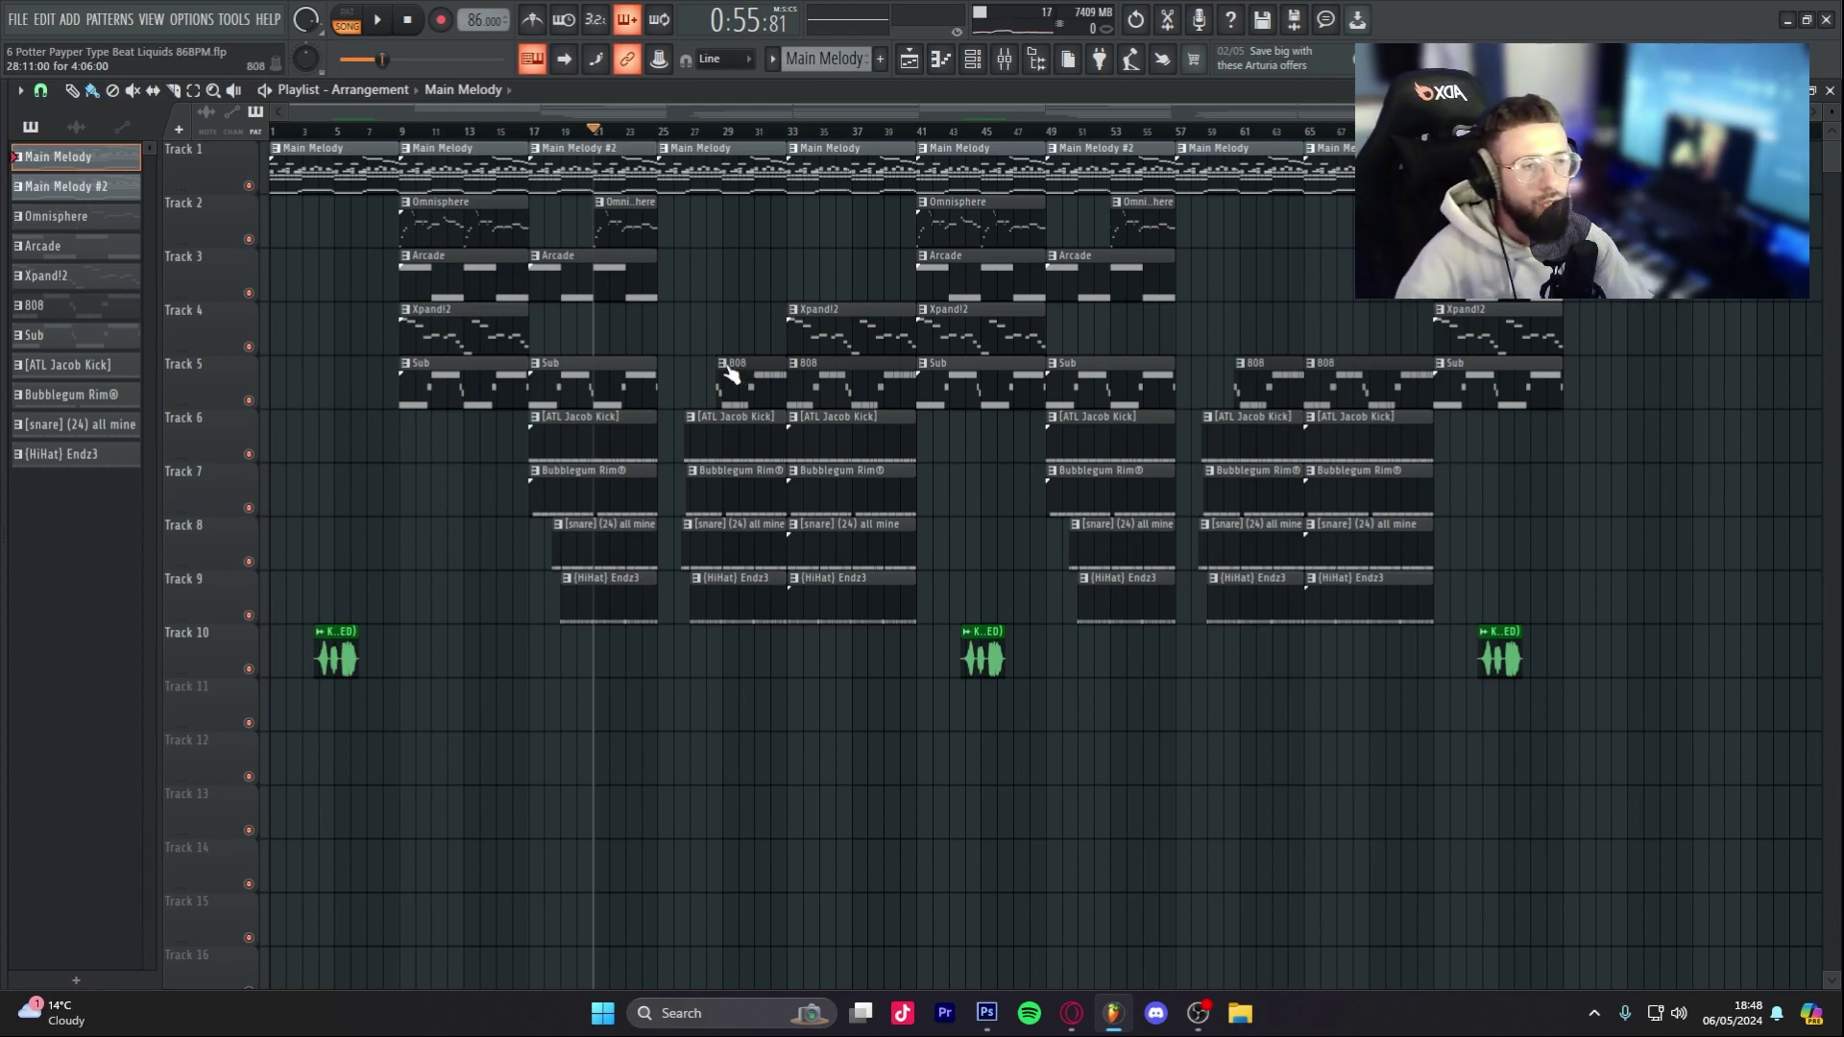
Step: Play the full arrangement from bar 25 through the drum and 808 entries
{"action": "scroll", "coordinate": [673, 135], "scroll_direction": "up", "scroll_amount": 3}
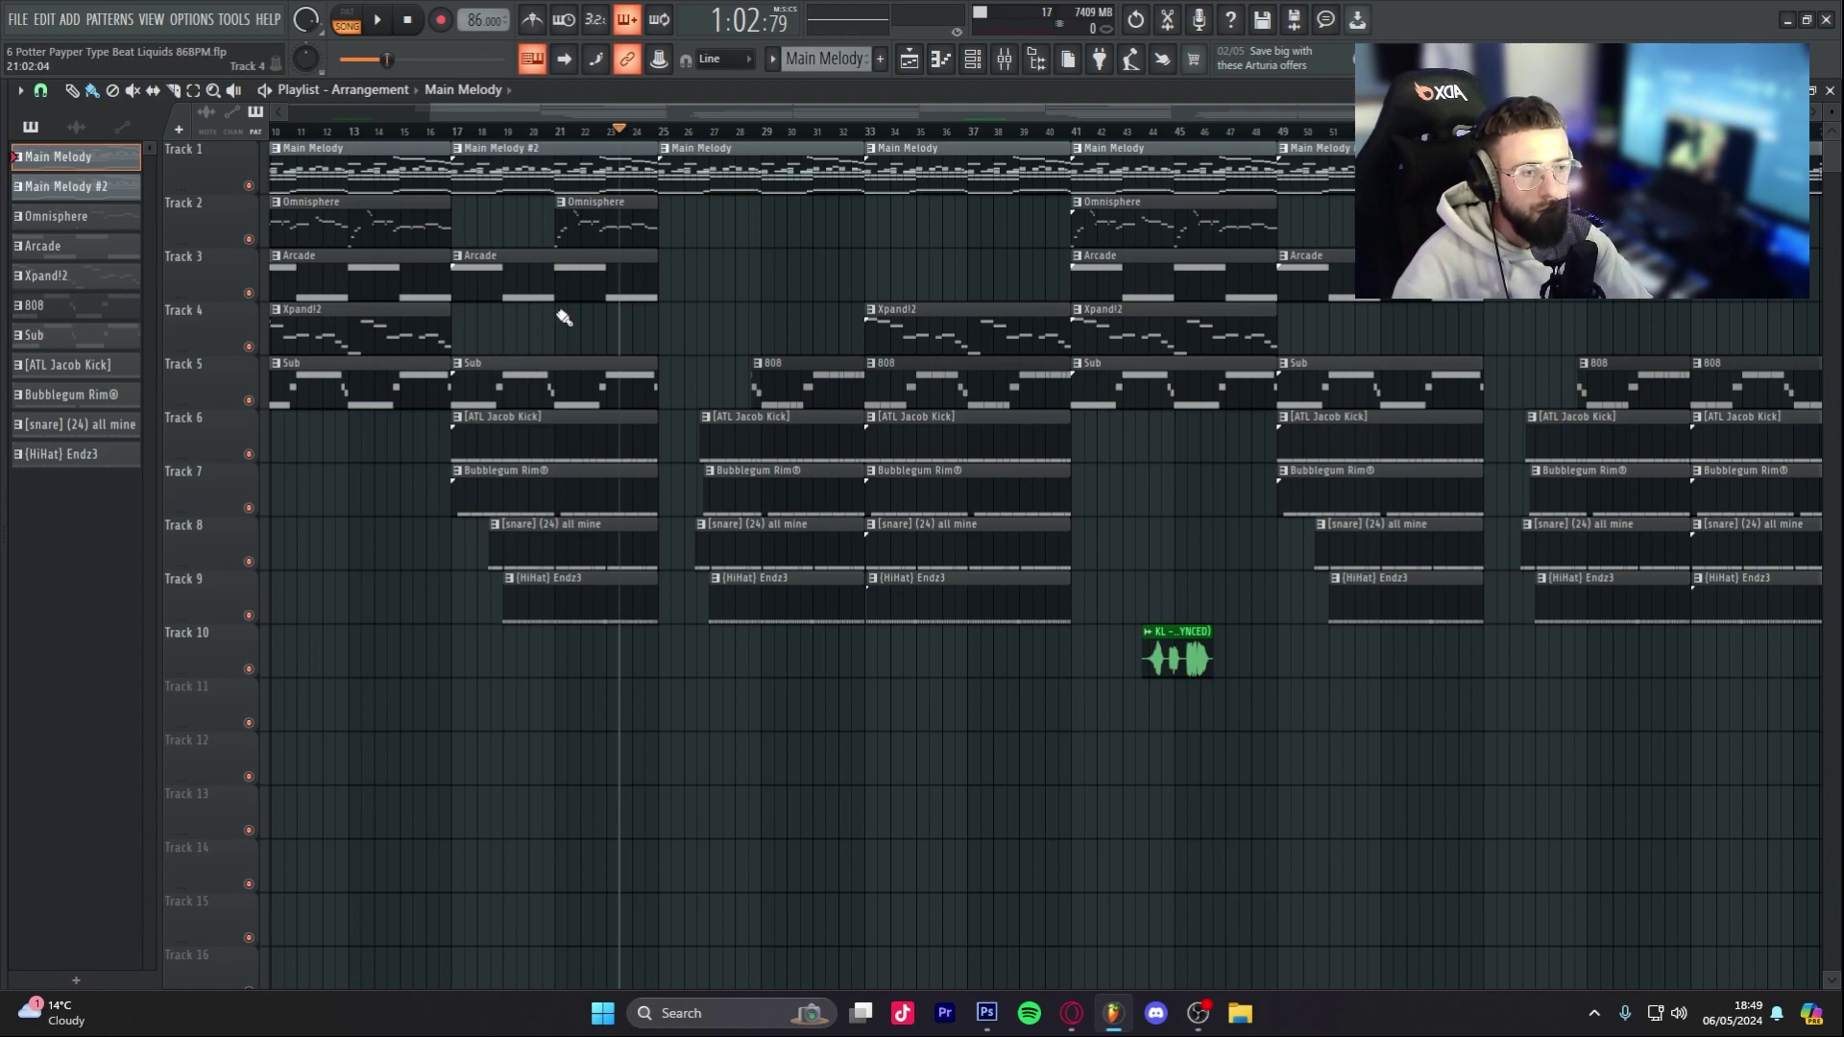
{"action": "left_click", "coordinate": [663, 130]}
{"action": "key", "text": "space"}
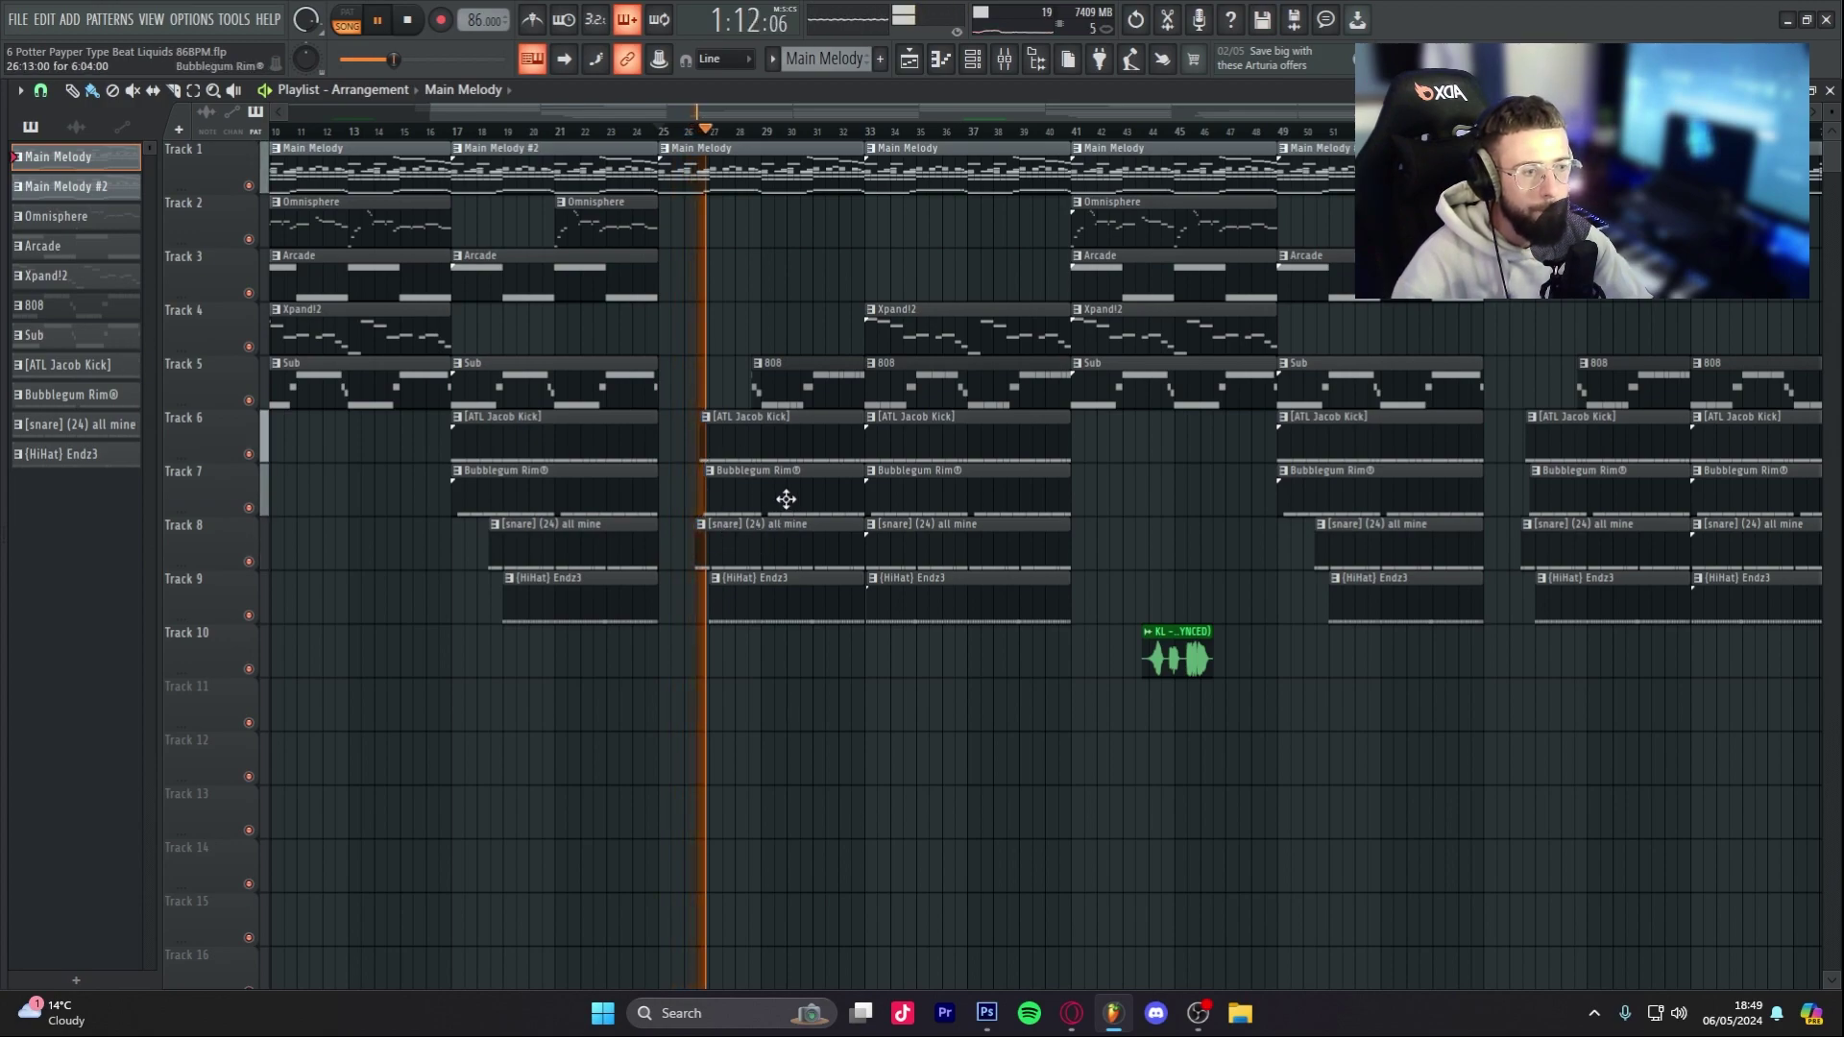
{"action": "scroll", "coordinate": [780, 118], "scroll_direction": "left", "scroll_amount": 5}
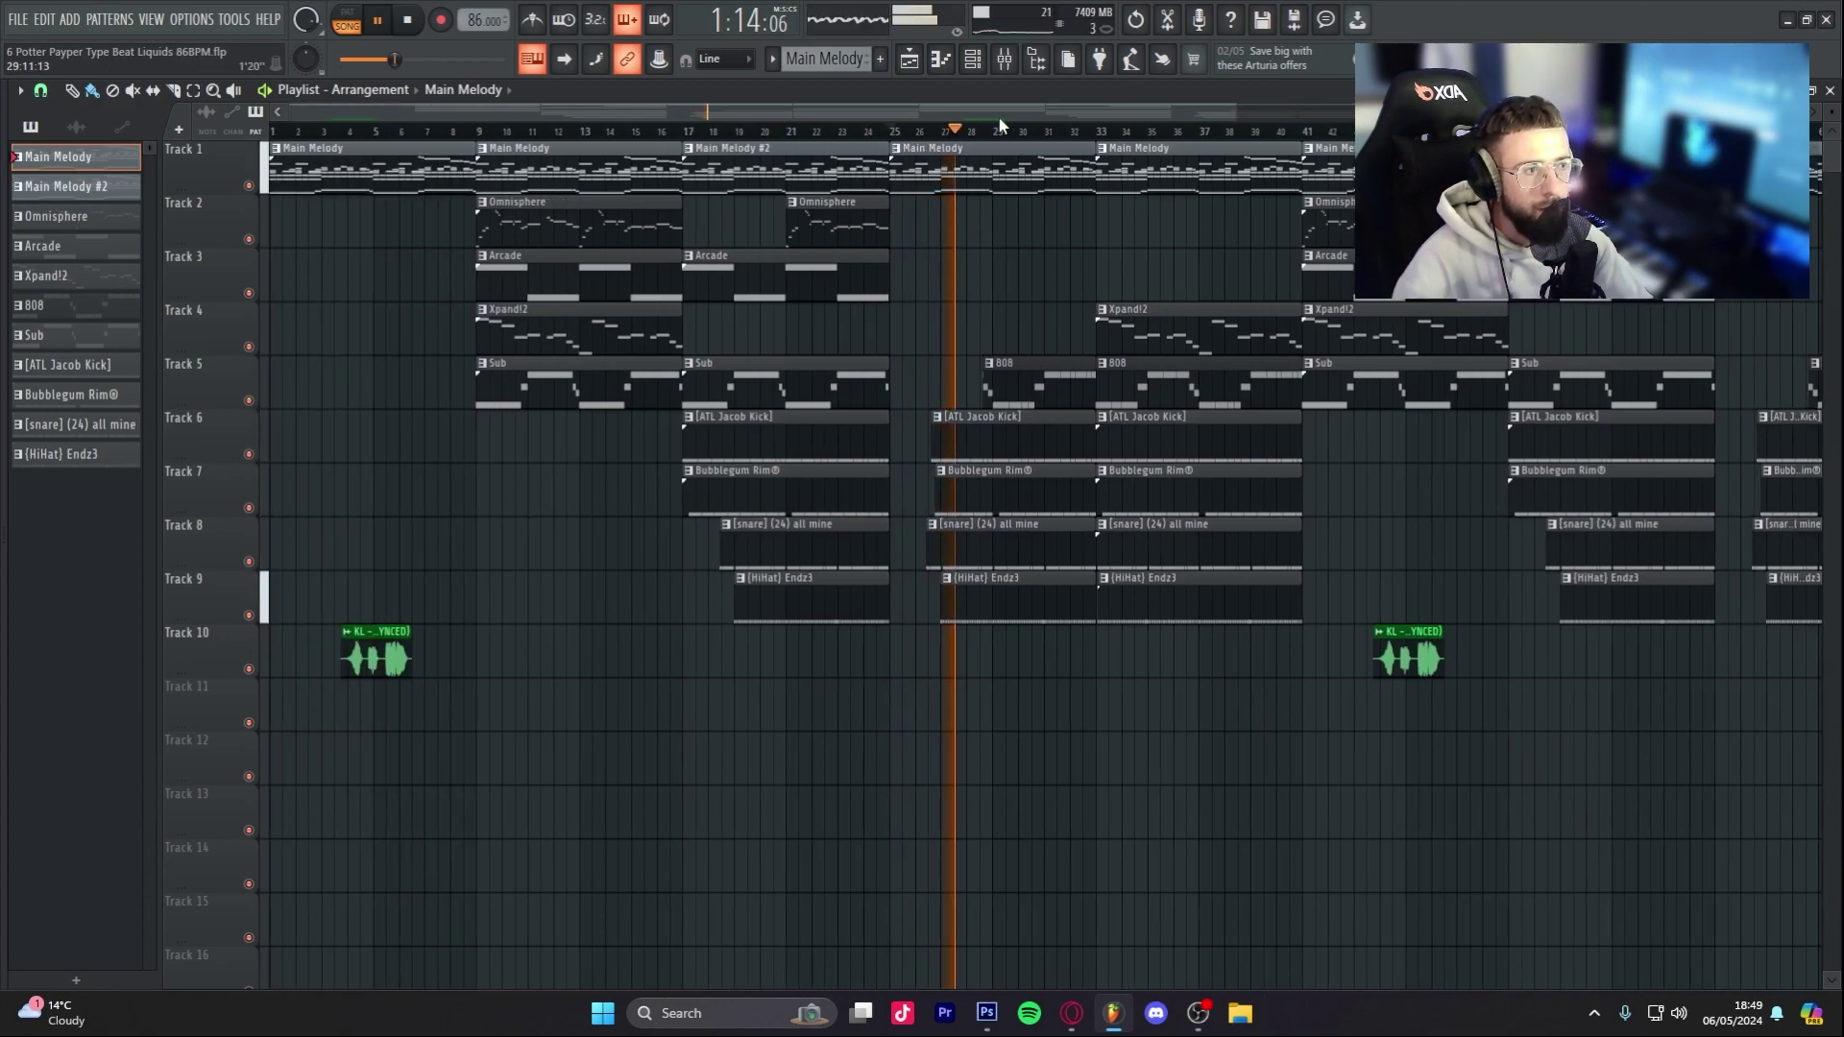
{"action": "scroll", "coordinate": [1000, 123], "scroll_direction": "up", "scroll_amount": 5}
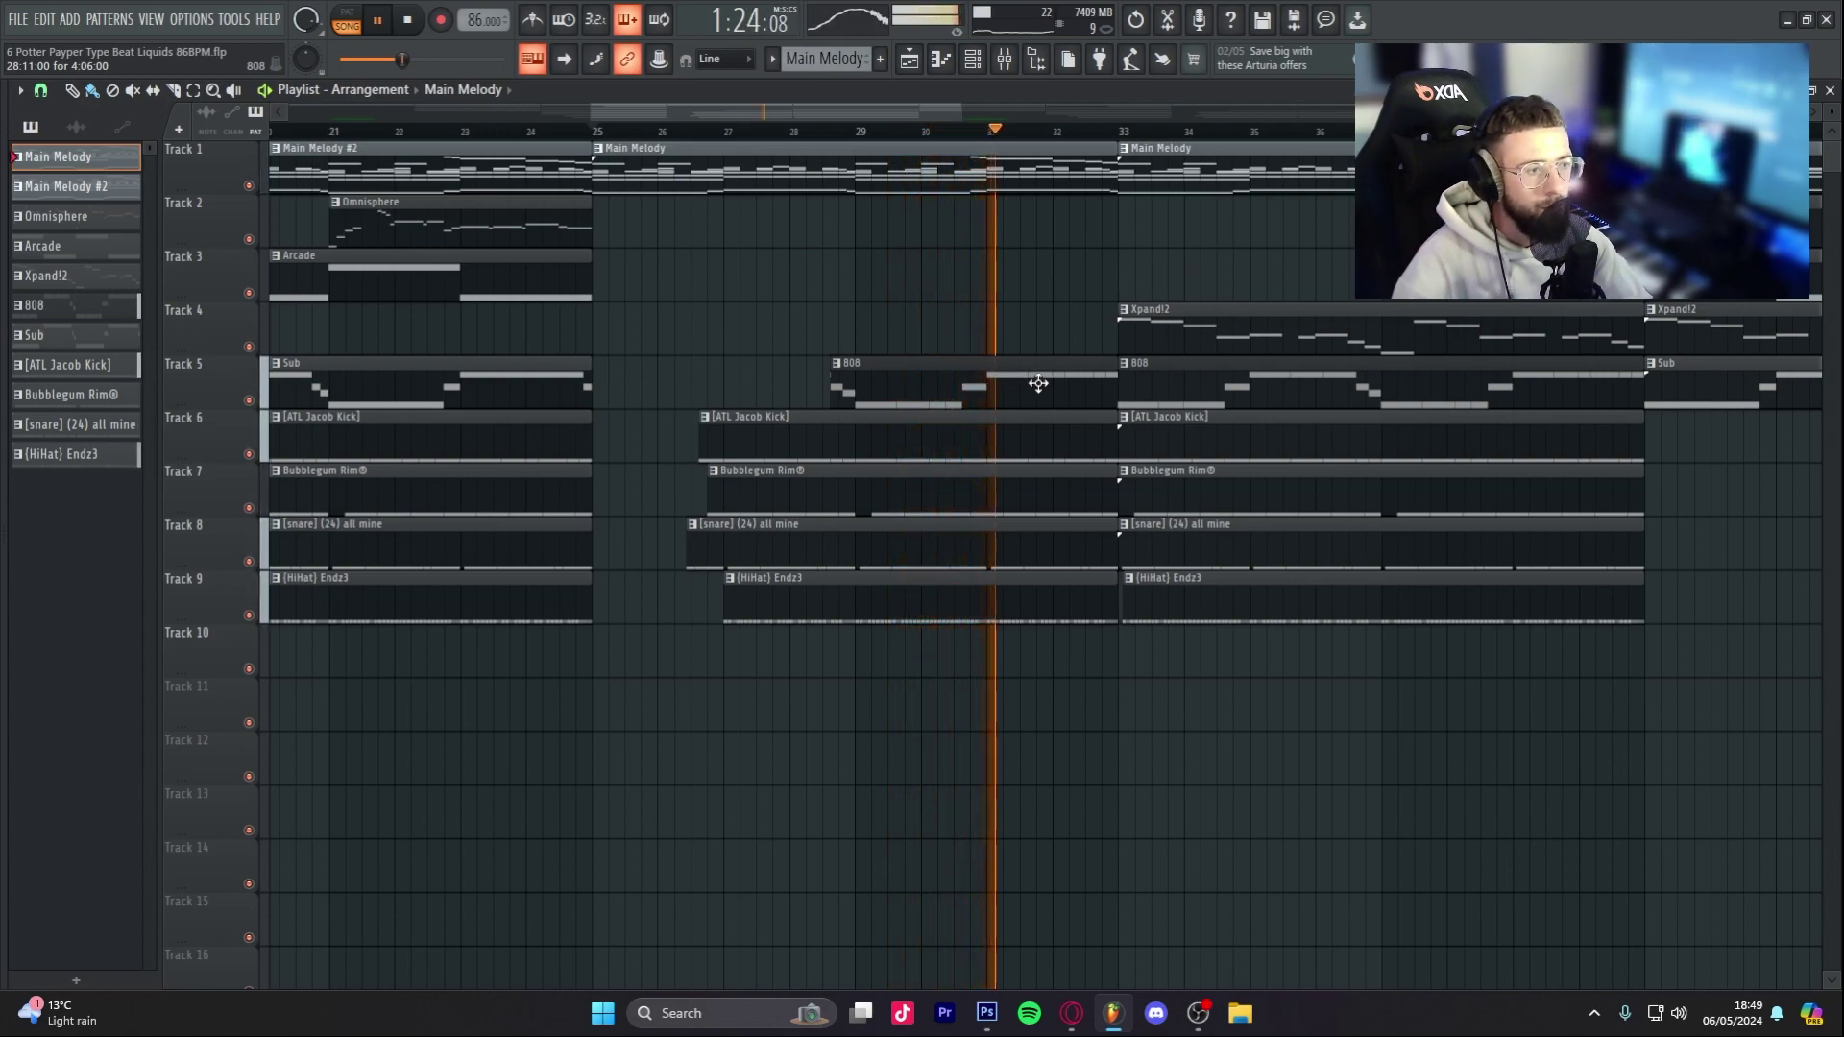
Step: Check the mixer levels during playback, return to the playlist and stop playback
{"action": "left_click", "coordinate": [1002, 59]}
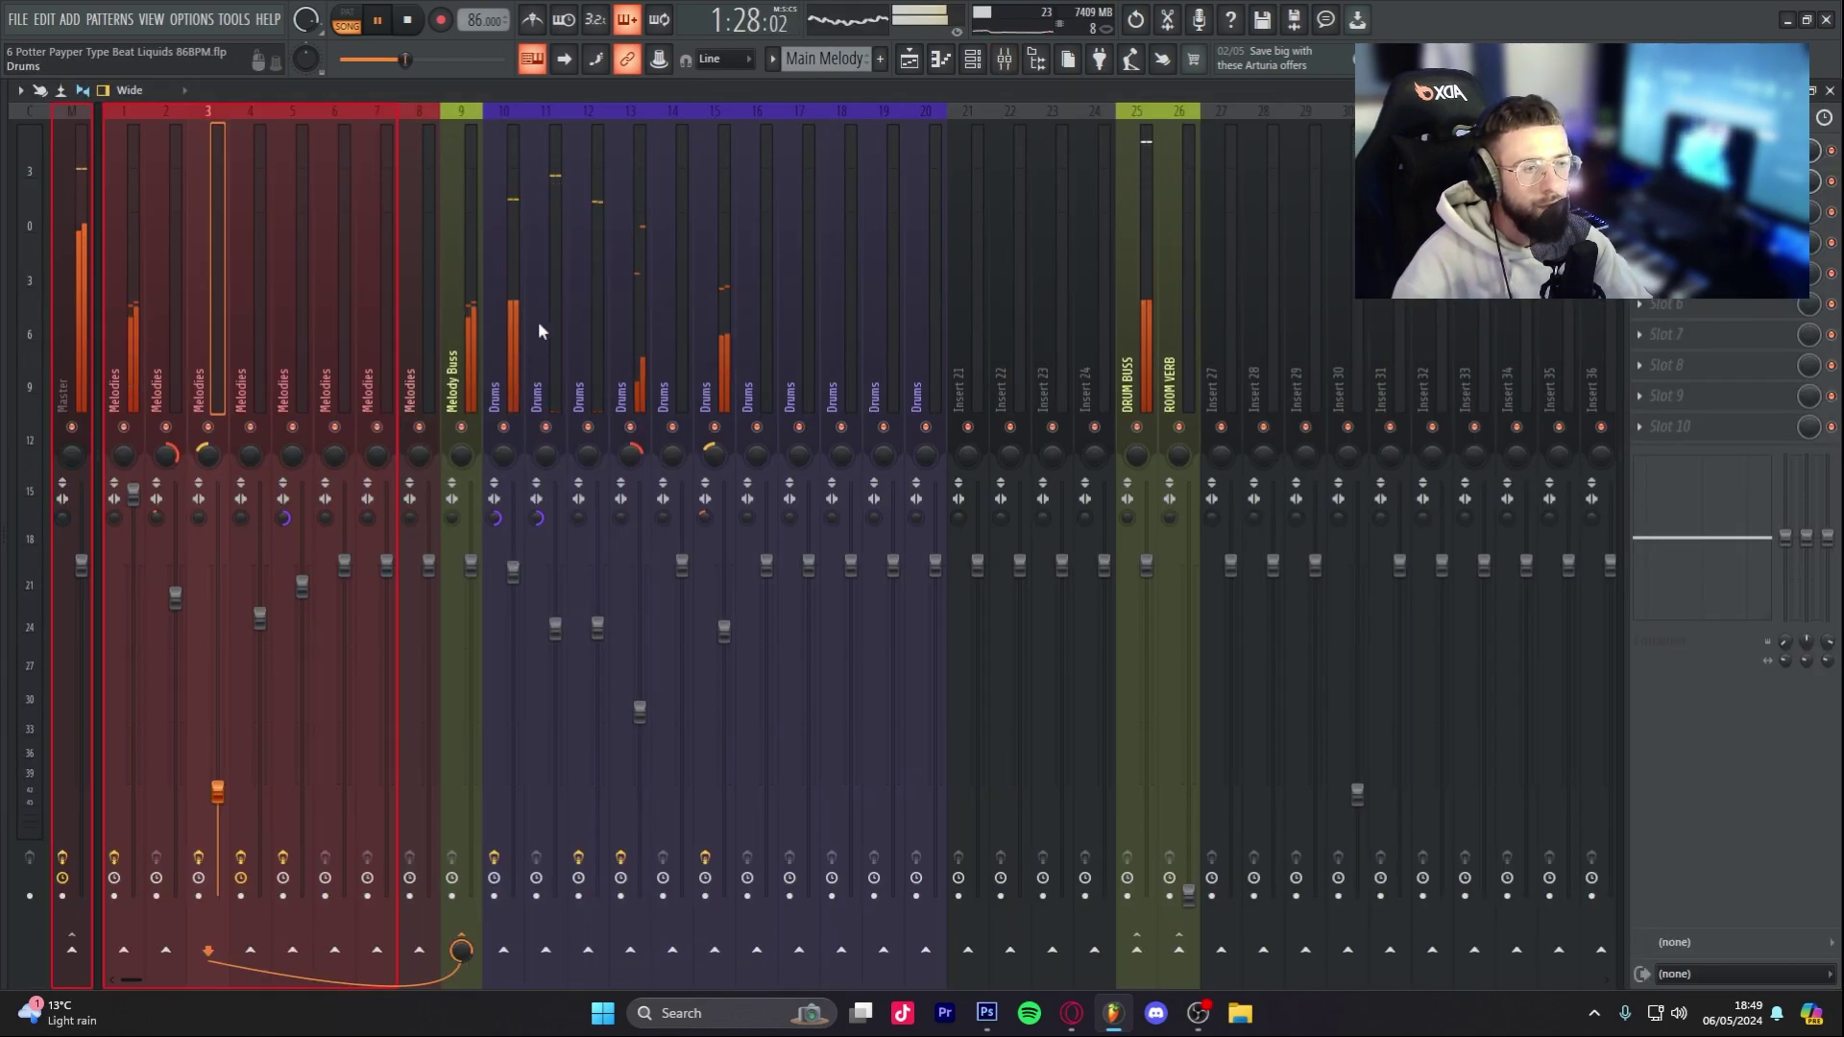
{"action": "left_click", "coordinate": [912, 60]}
{"action": "key", "text": "space"}
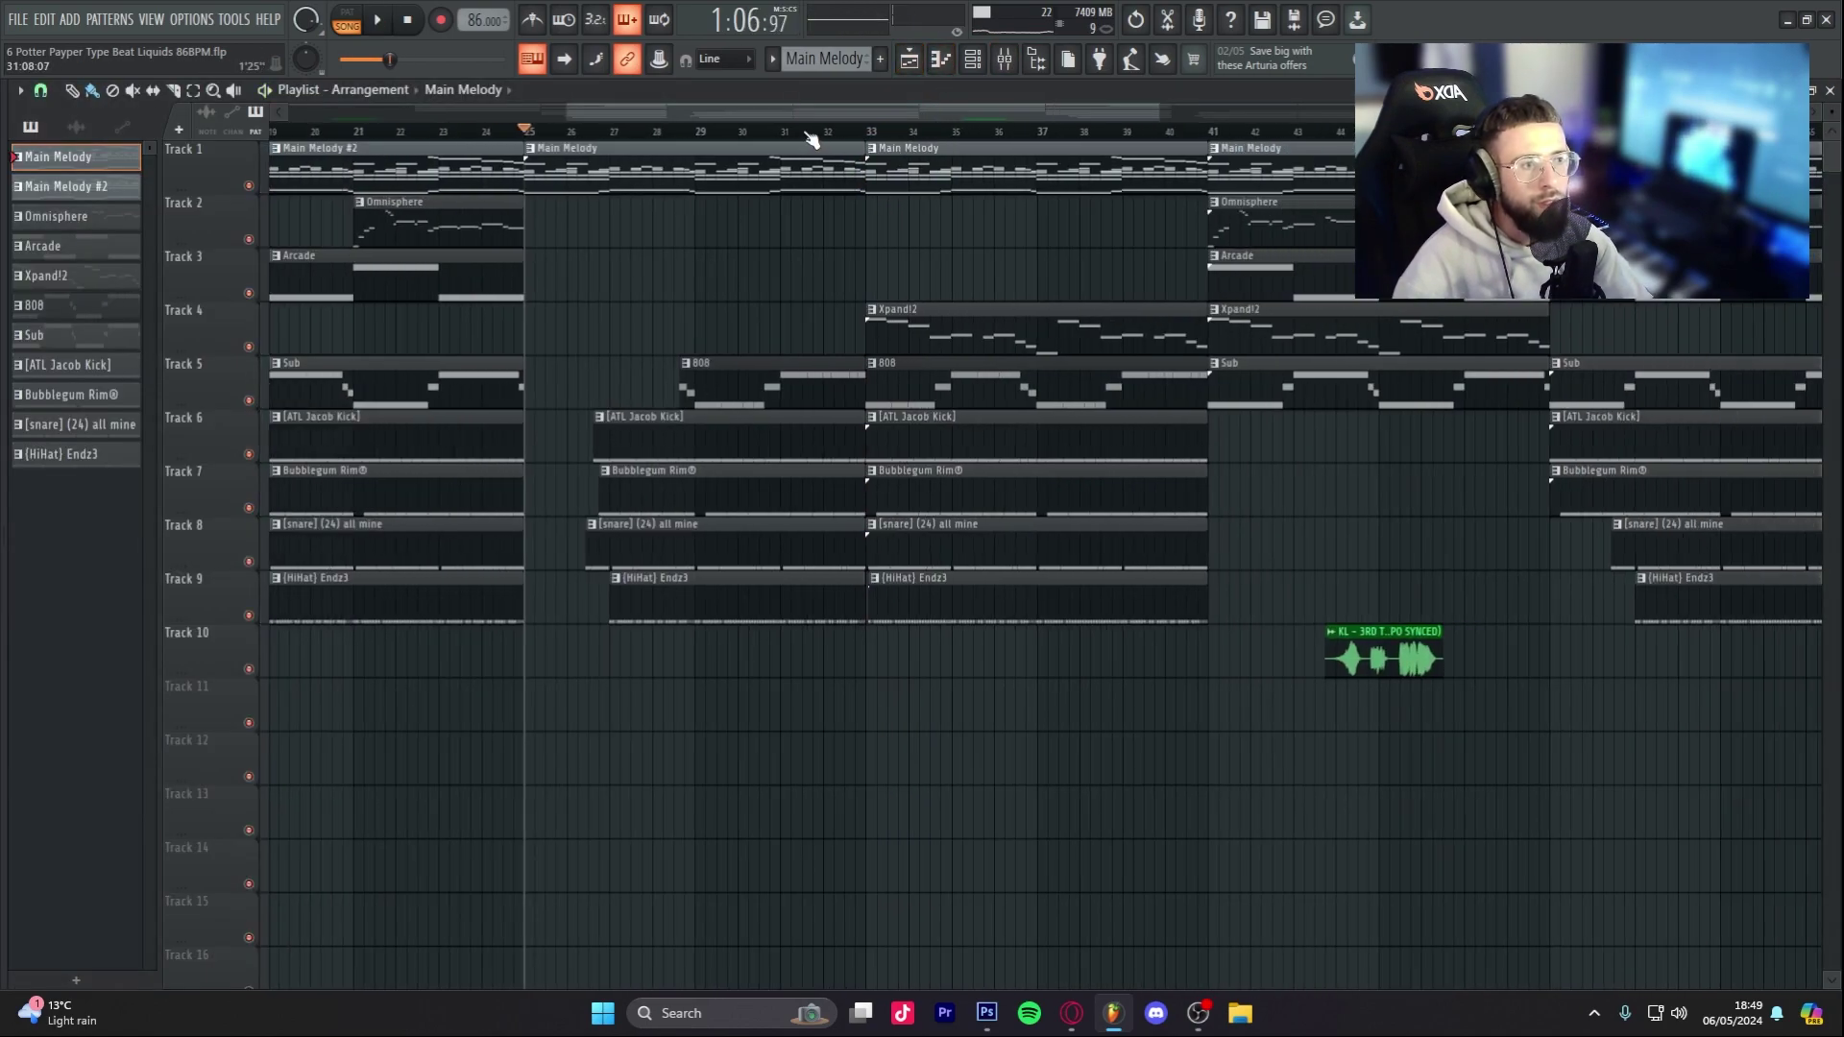
Step: Examine the notes of the first 808 clip on Track 5 in the piano roll and return to the playlist
{"action": "scroll", "coordinate": [808, 134], "scroll_direction": "down", "scroll_amount": 1}
{"action": "double_click", "coordinate": [744, 353]}
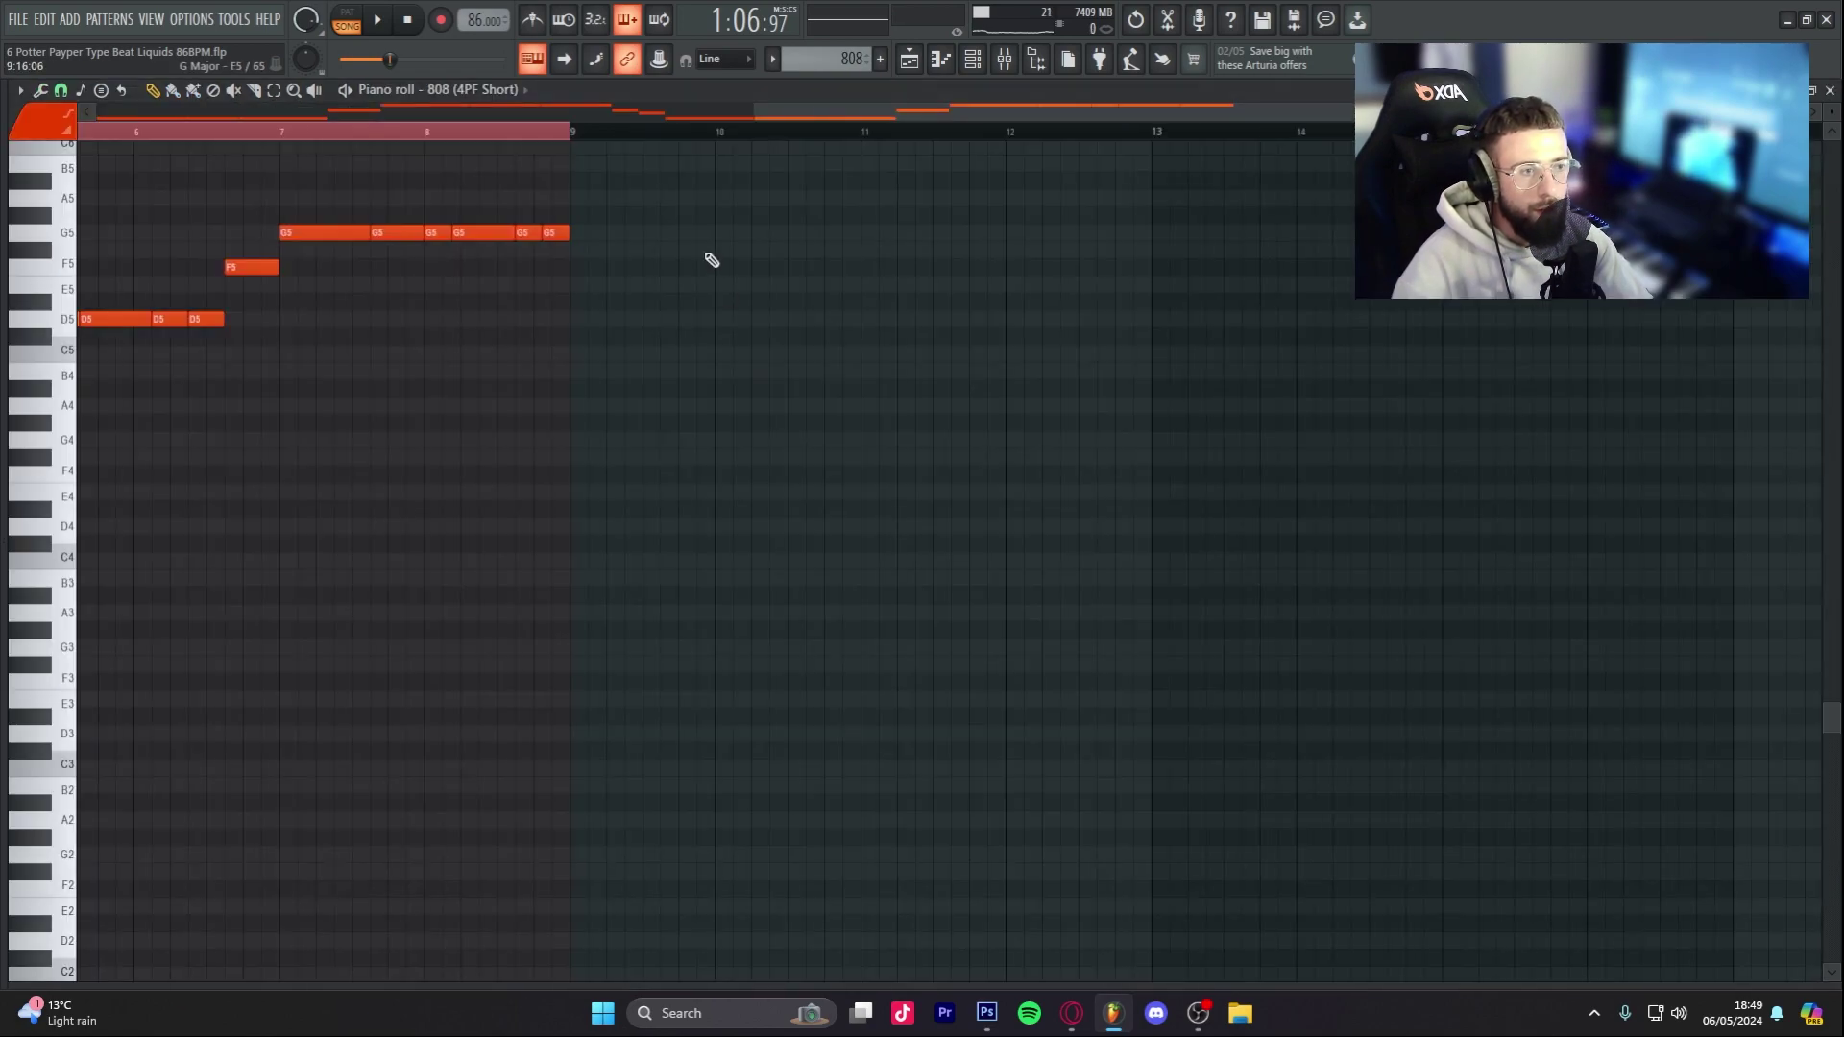
{"action": "scroll", "coordinate": [672, 135], "scroll_direction": "down", "scroll_amount": 2}
{"action": "scroll", "coordinate": [741, 234], "scroll_direction": "up", "scroll_amount": 1}
{"action": "left_click", "coordinate": [910, 59]}
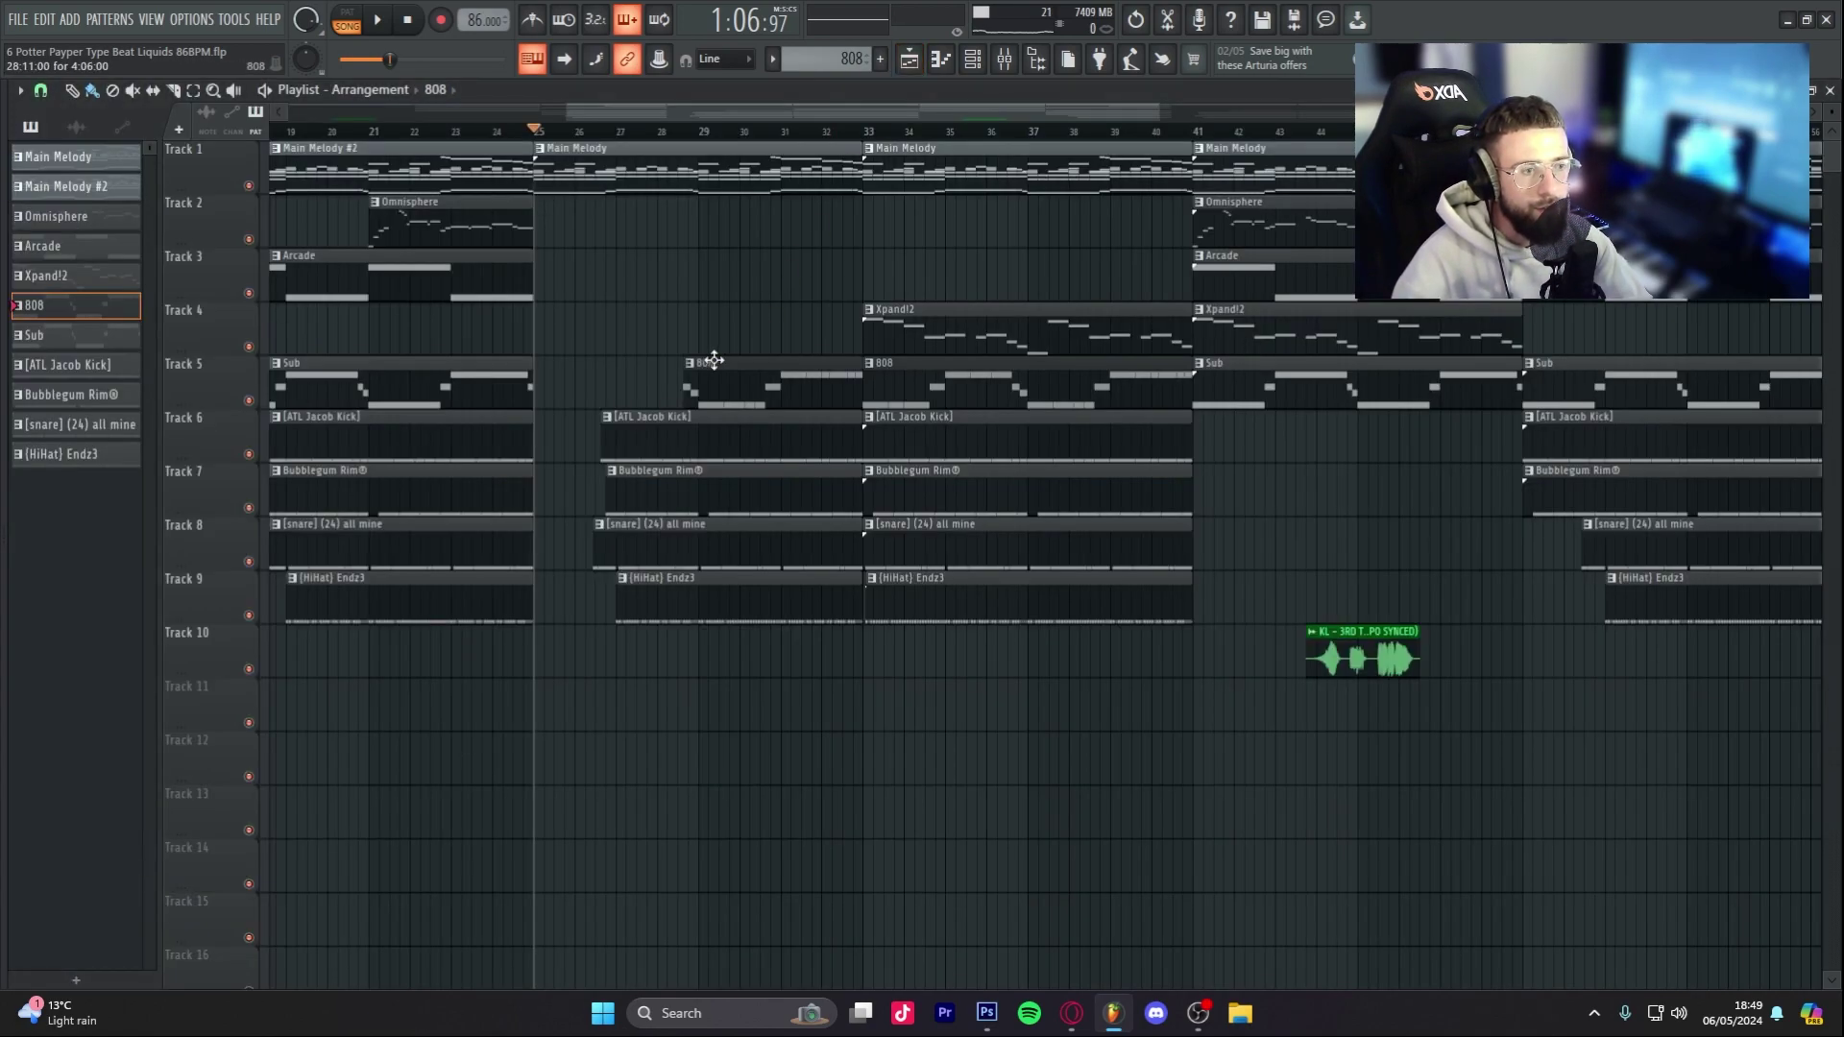
Step: Try moving the Sub and 808 clips on Track 5 to compare their patterns, and restore both to their original positions
{"action": "left_click", "coordinate": [444, 388]}
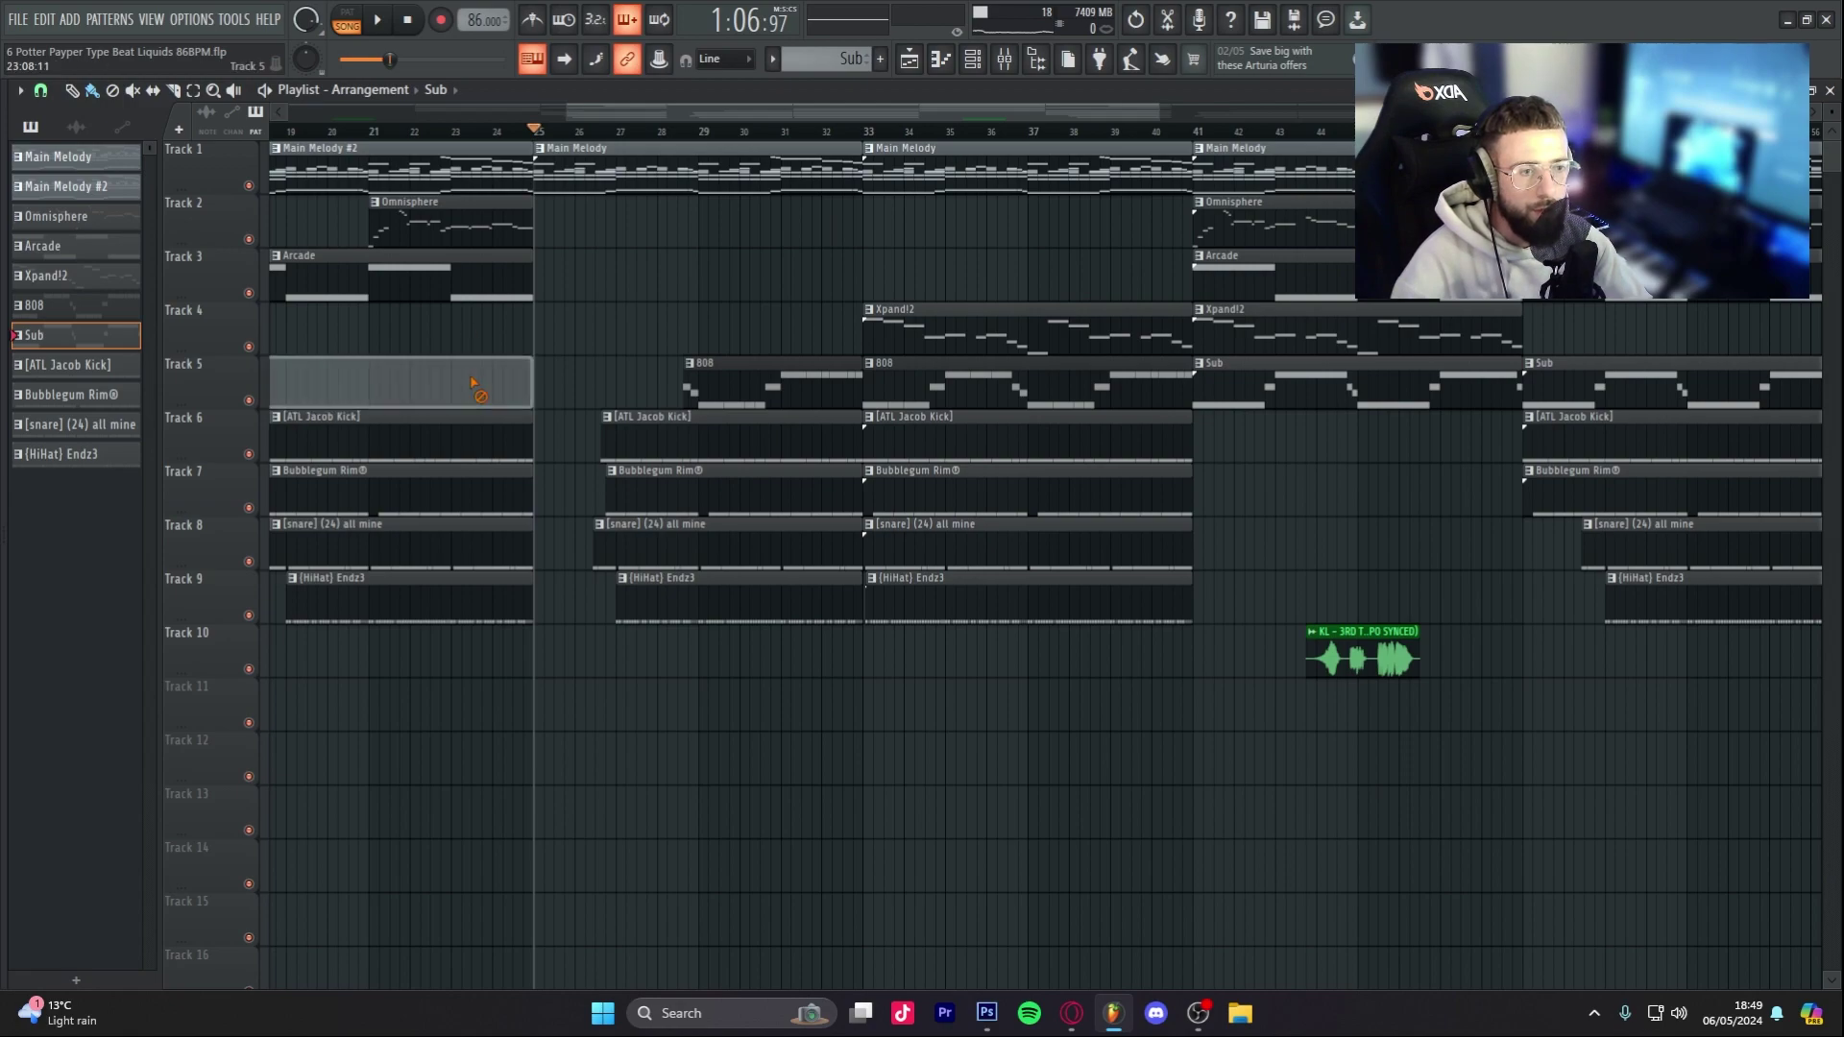
{"action": "key", "text": "ctrl+z"}
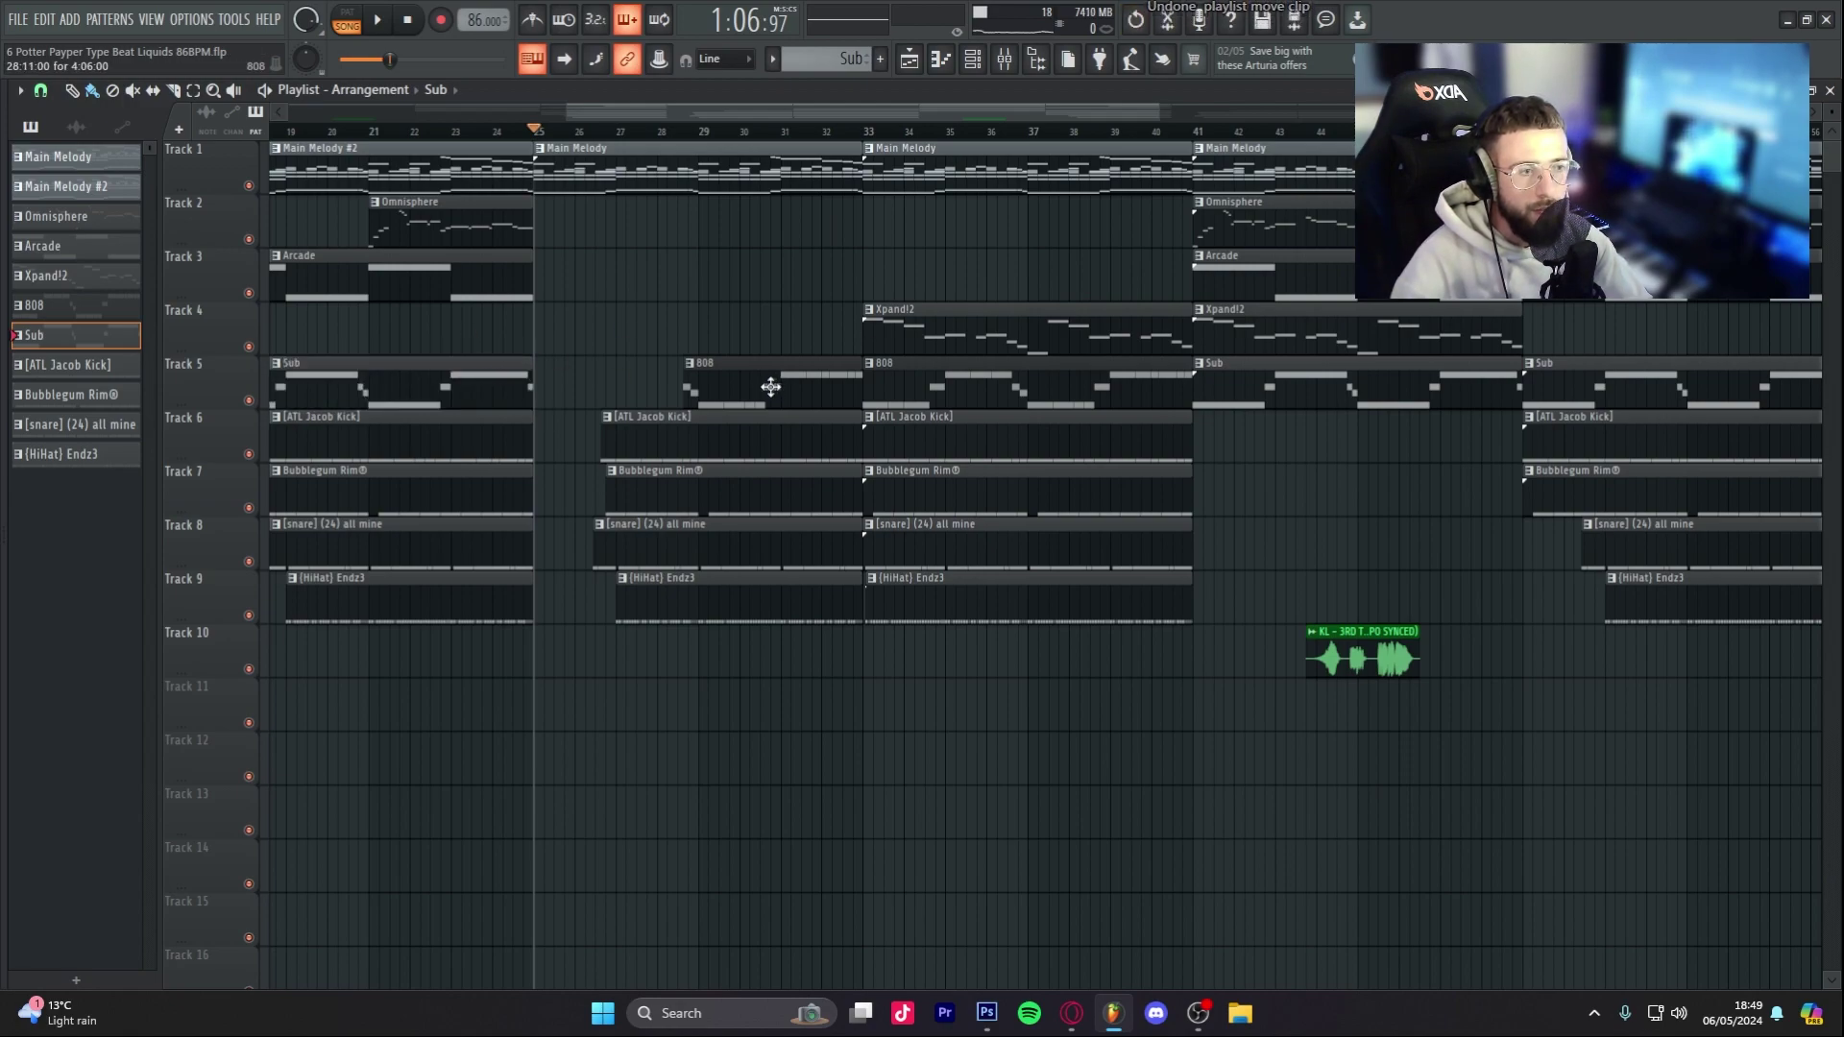
{"action": "scroll", "coordinate": [795, 181], "scroll_direction": "down", "scroll_amount": 3}
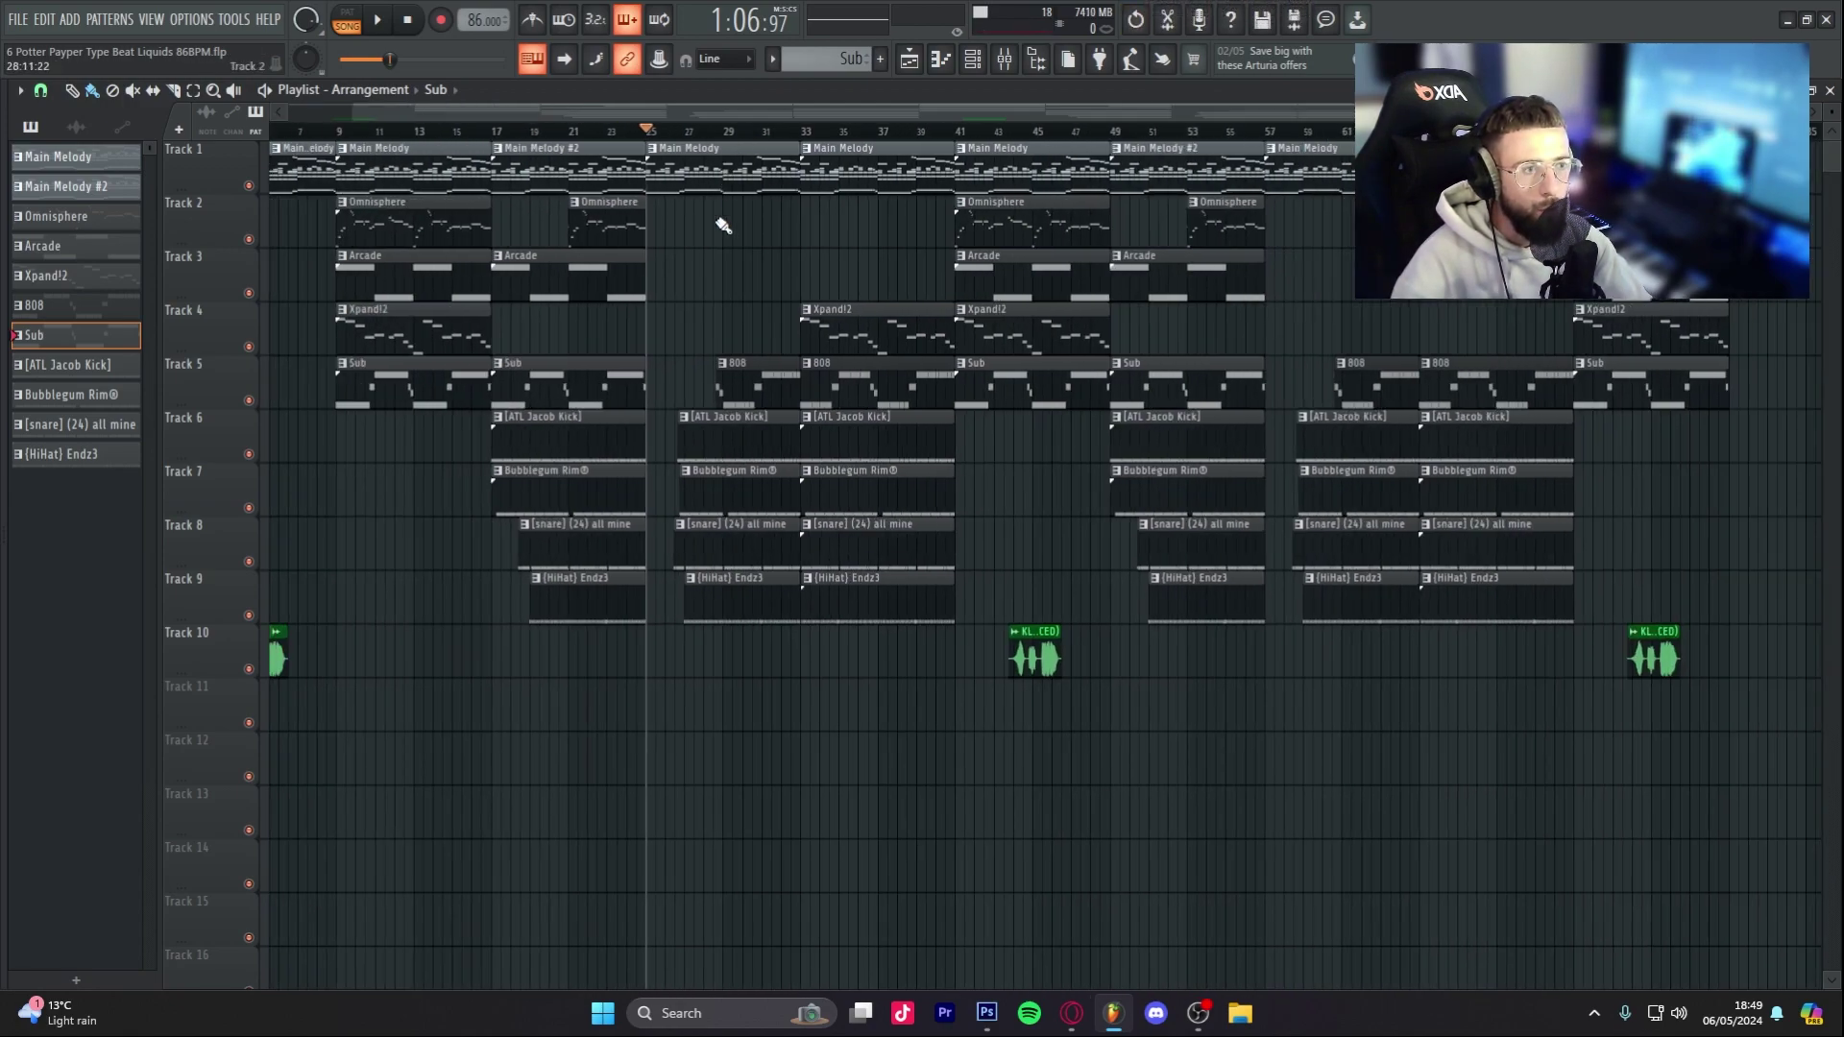
{"action": "scroll", "coordinate": [684, 168], "scroll_direction": "up", "scroll_amount": 3}
{"action": "mouse_move", "coordinate": [747, 131]}
{"action": "left_mouse_down"}
{"action": "mouse_move", "coordinate": [730, 130]}
{"action": "mouse_move", "coordinate": [758, 134]}
{"action": "left_mouse_up"}
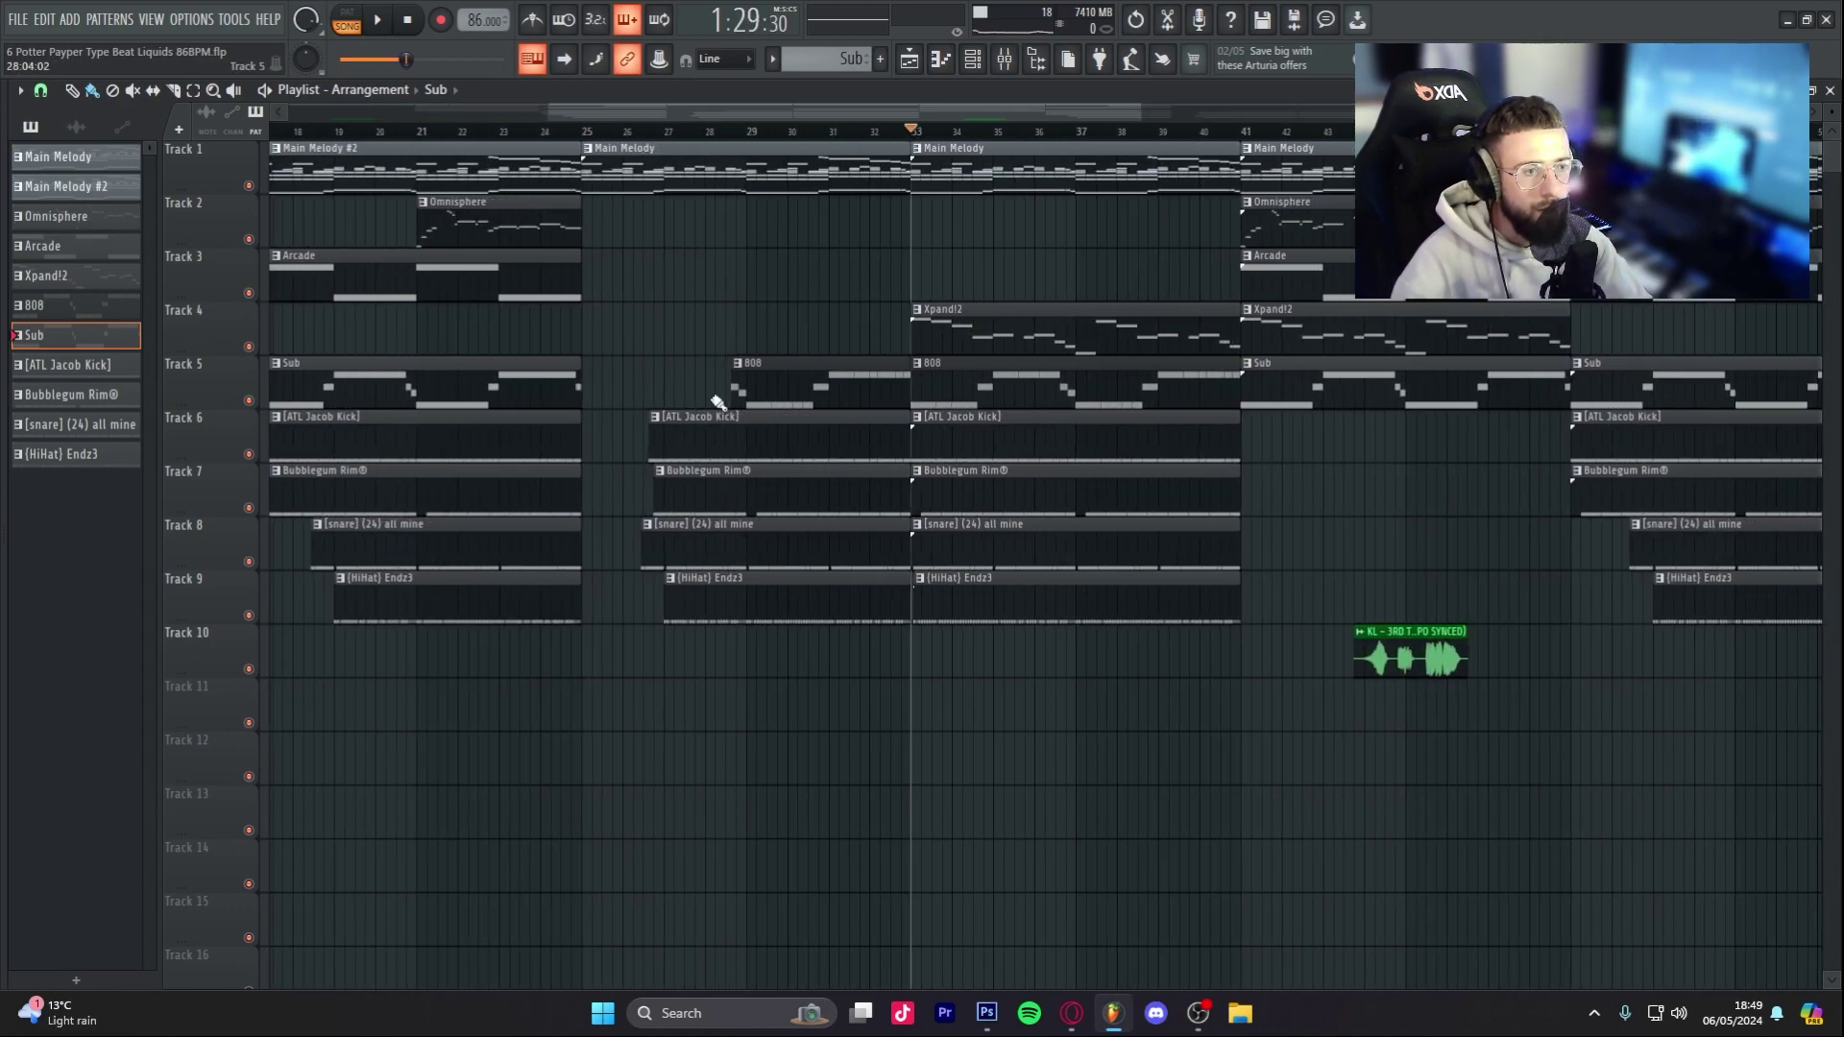
{"action": "left_click_drag", "start_coordinate": [792, 384], "coordinate": [513, 384]}
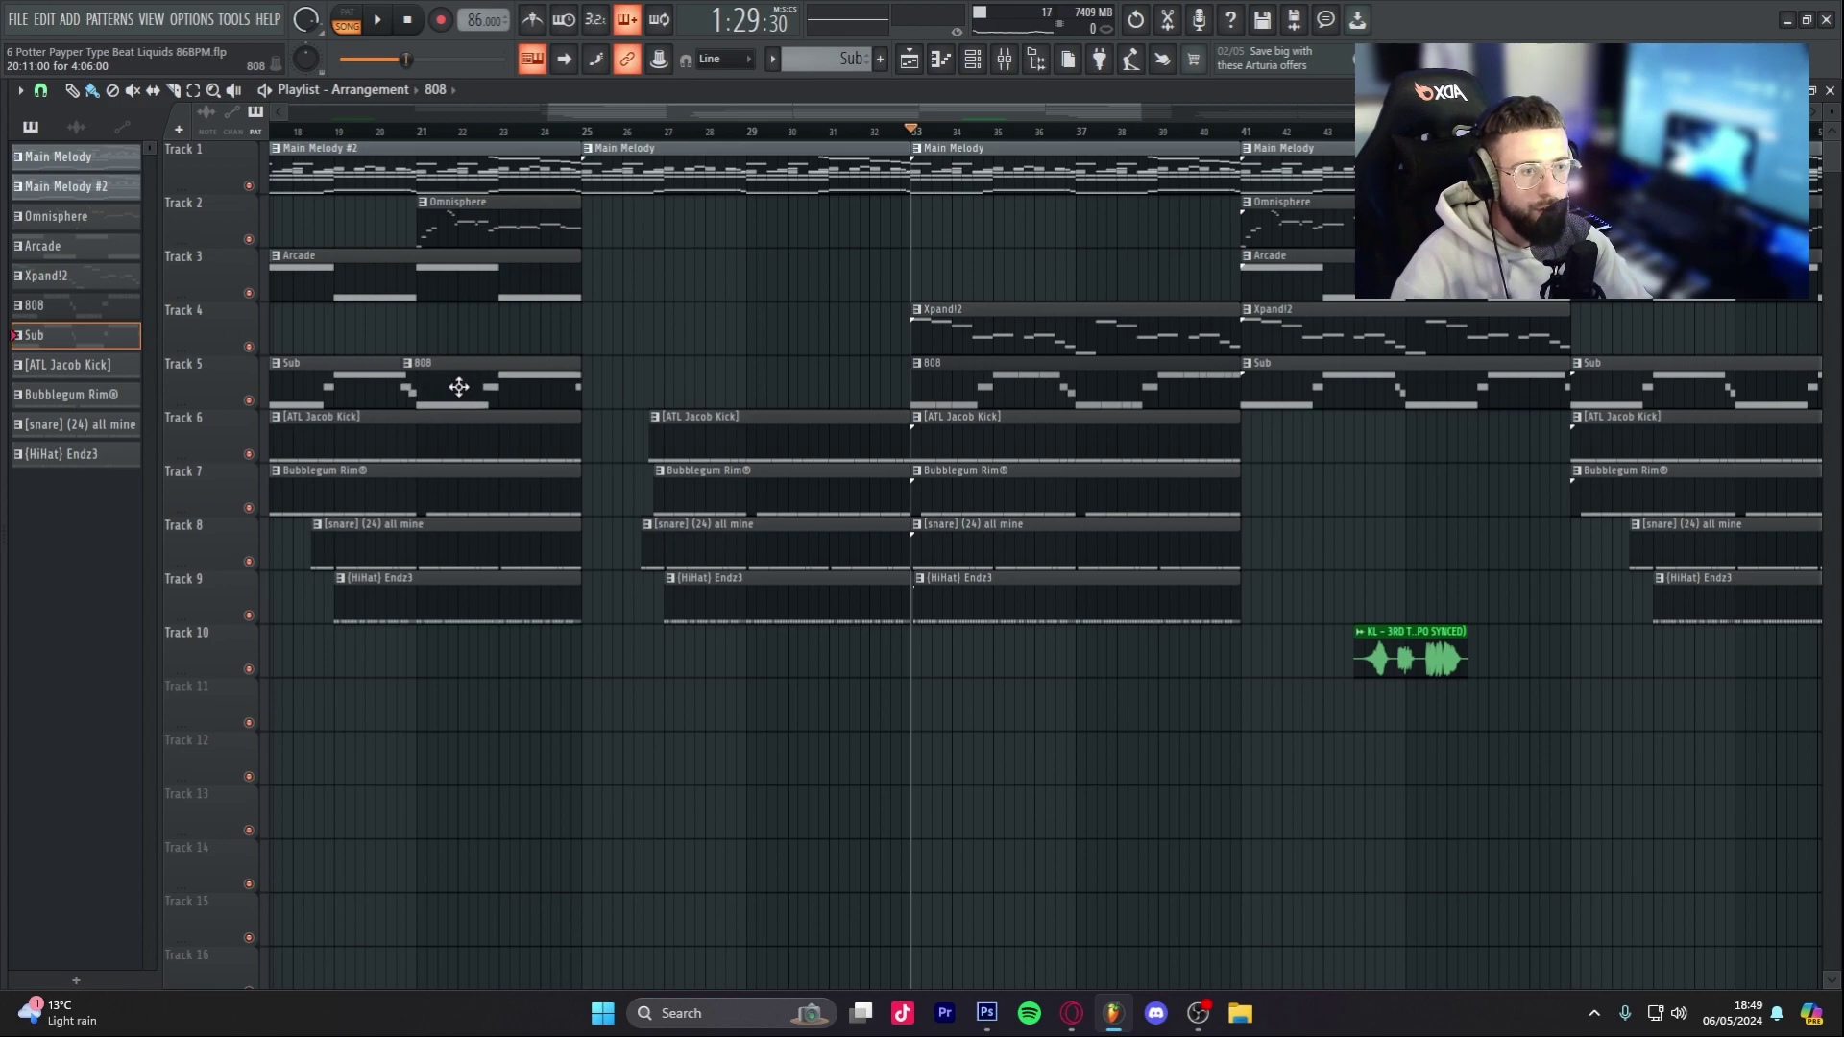
{"action": "left_click_drag", "start_coordinate": [468, 386], "coordinate": [790, 397]}
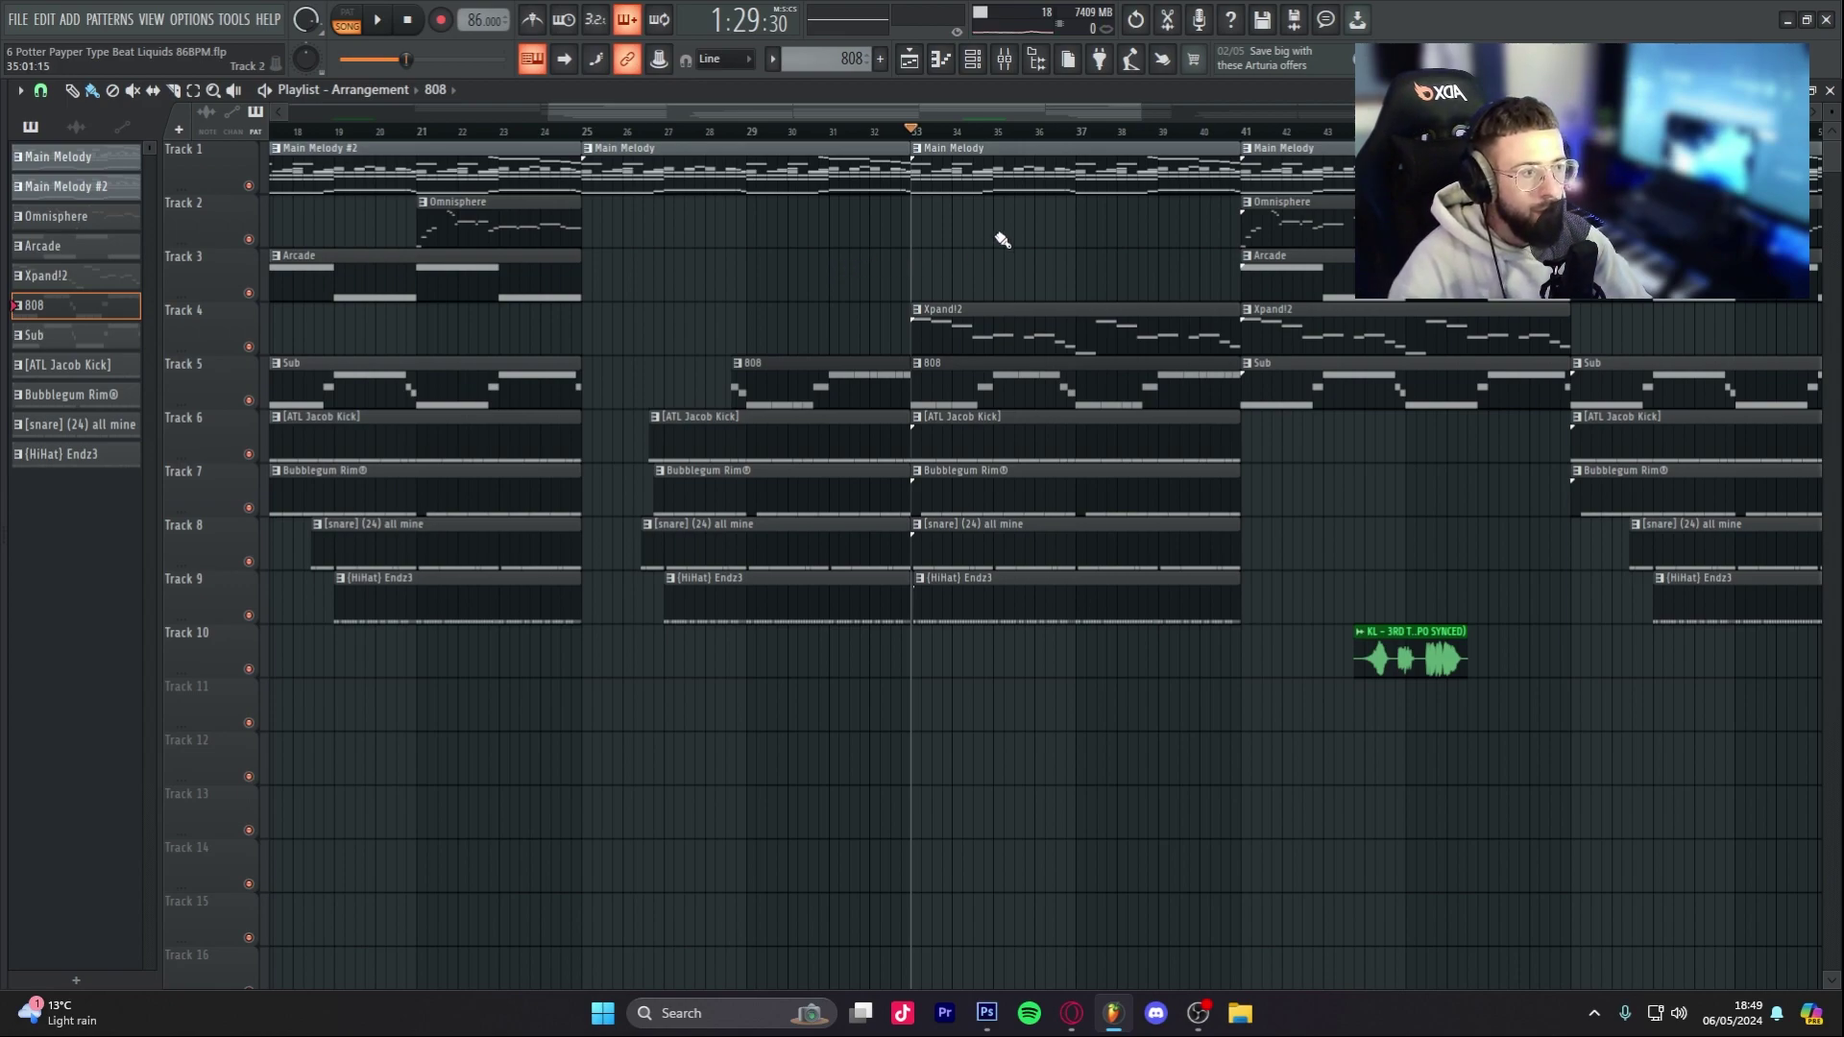
Step: Play the section leading into bar 33 and lower the volume of Melodies mixer track 4 during playback
{"action": "mouse_move", "coordinate": [944, 143]}
{"action": "left_mouse_down"}
{"action": "mouse_move", "coordinate": [746, 150]}
{"action": "mouse_move", "coordinate": [938, 150]}
{"action": "mouse_move", "coordinate": [910, 142]}
{"action": "left_mouse_up"}
{"action": "key", "text": "space"}
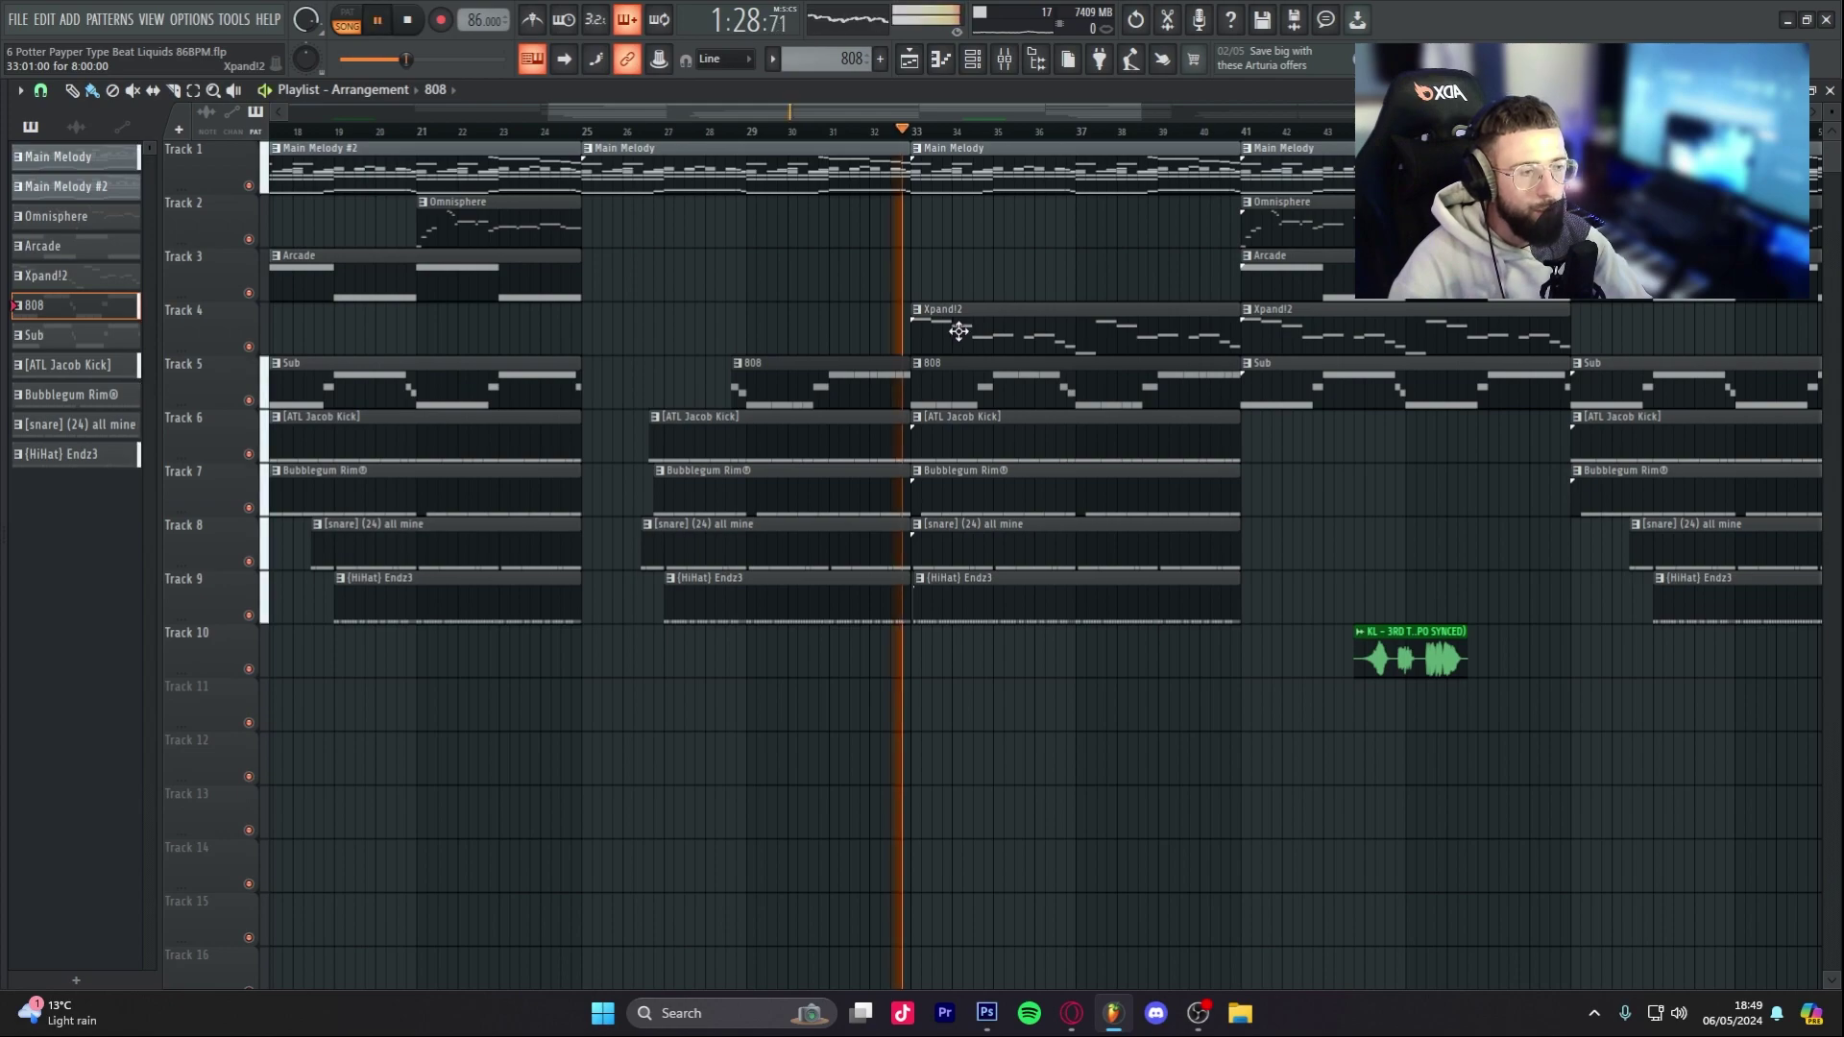
{"action": "left_click", "coordinate": [1004, 58]}
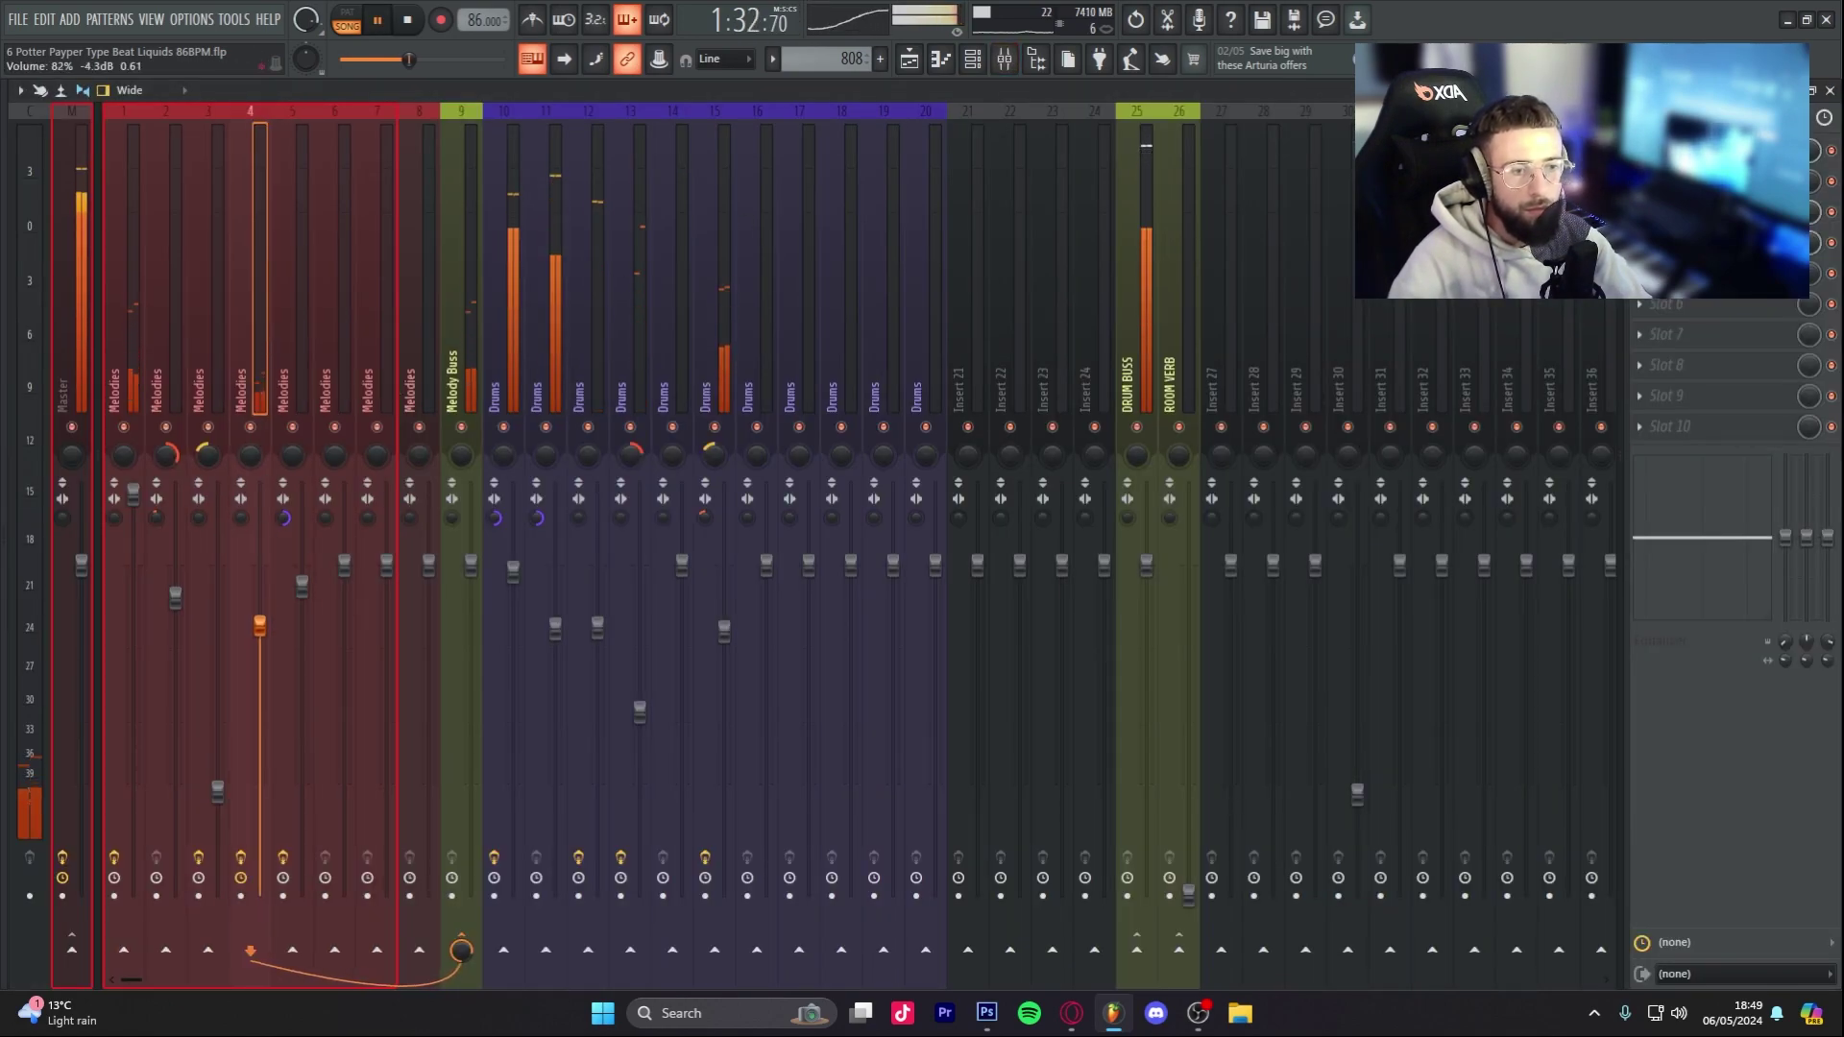
{"action": "key", "text": "F5"}
{"action": "scroll", "coordinate": [898, 120], "scroll_direction": "down", "scroll_amount": 5}
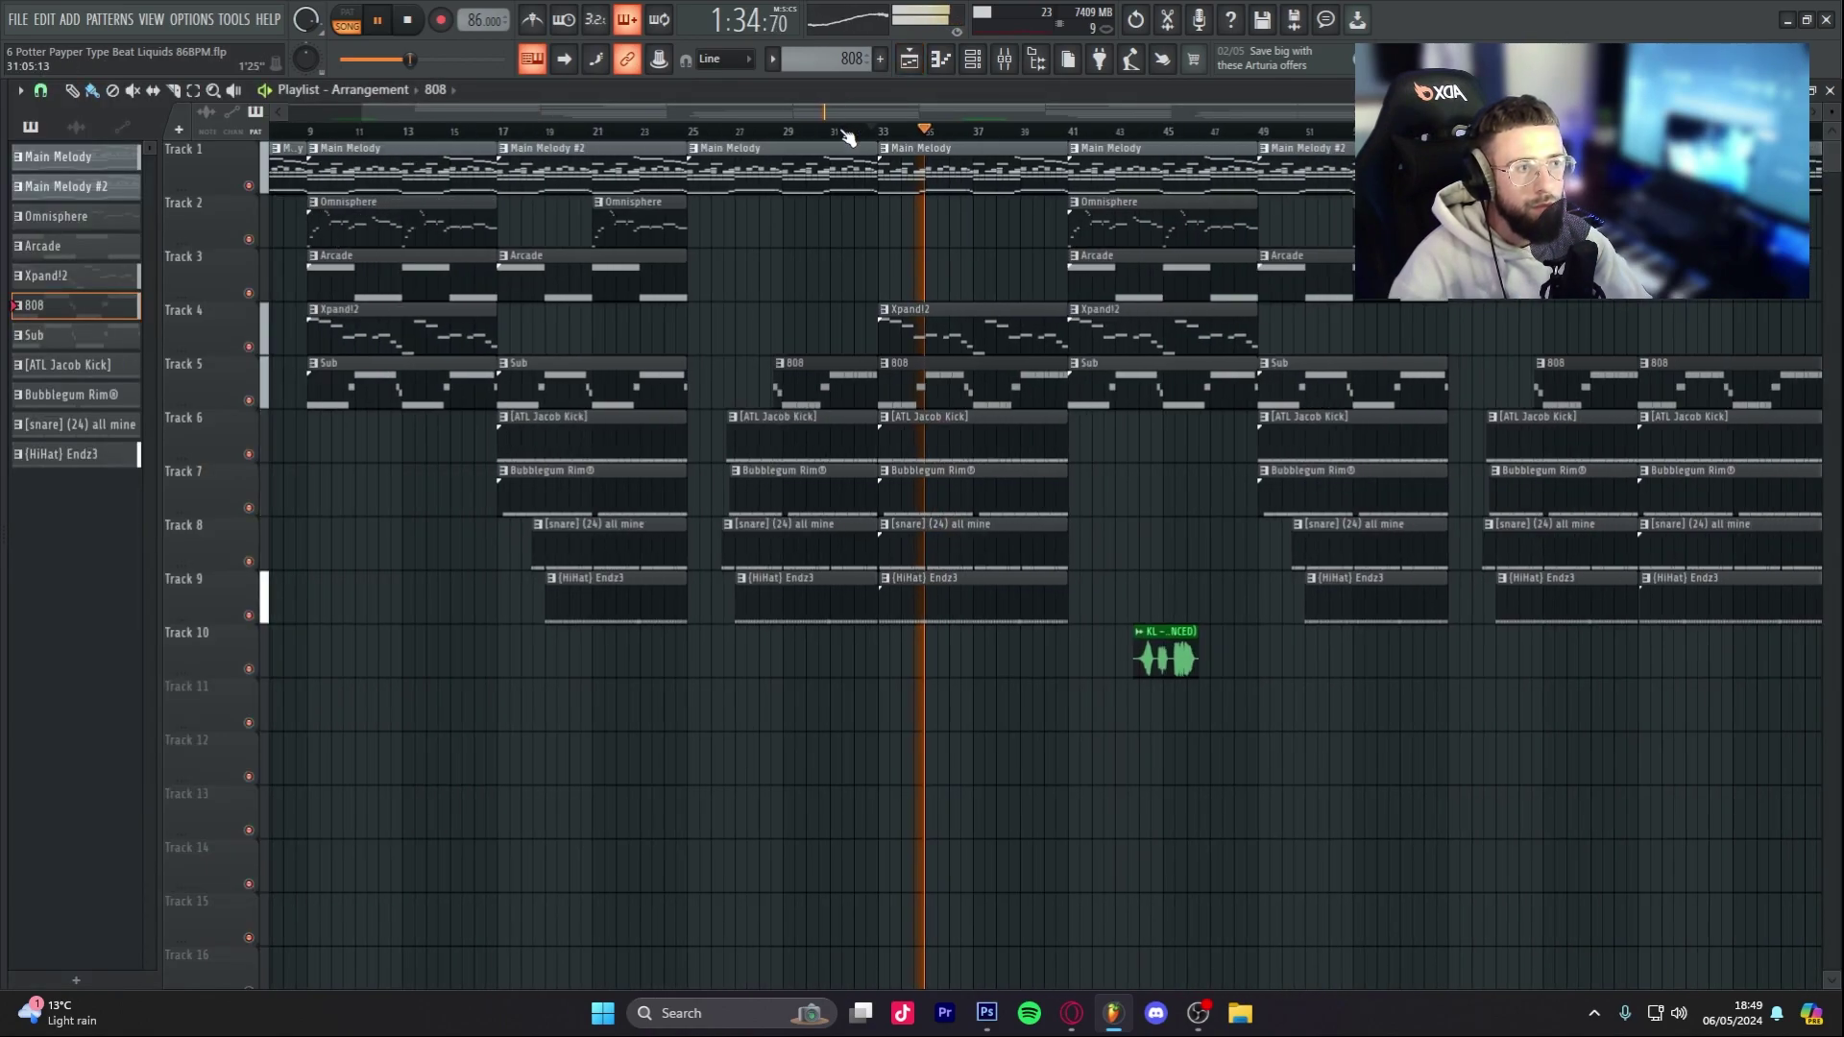
Step: Play the full arrangement from bar 41 through the vocal sample and the drum entries after bar 49
{"action": "key", "text": "space"}
{"action": "left_click_drag", "start_coordinate": [908, 132], "coordinate": [946, 180]}
{"action": "left_click_drag", "start_coordinate": [832, 135], "coordinate": [972, 135]}
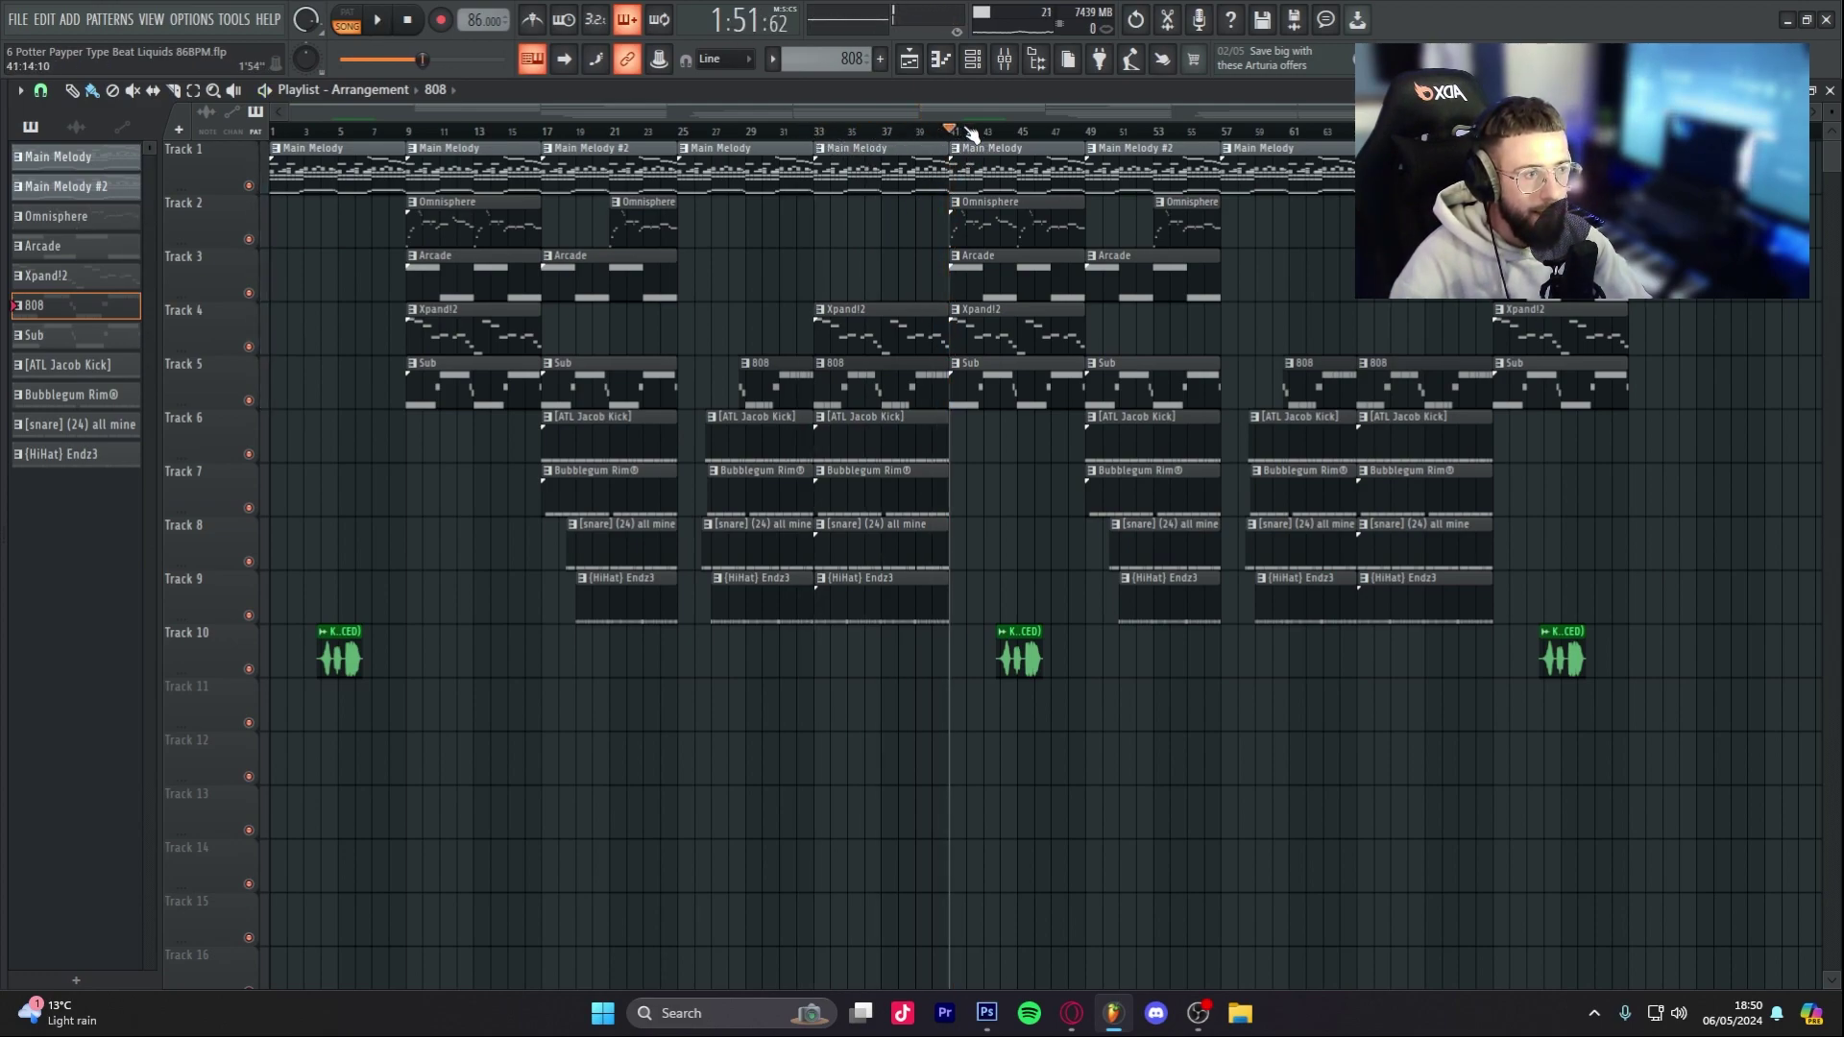
{"action": "key", "text": "space"}
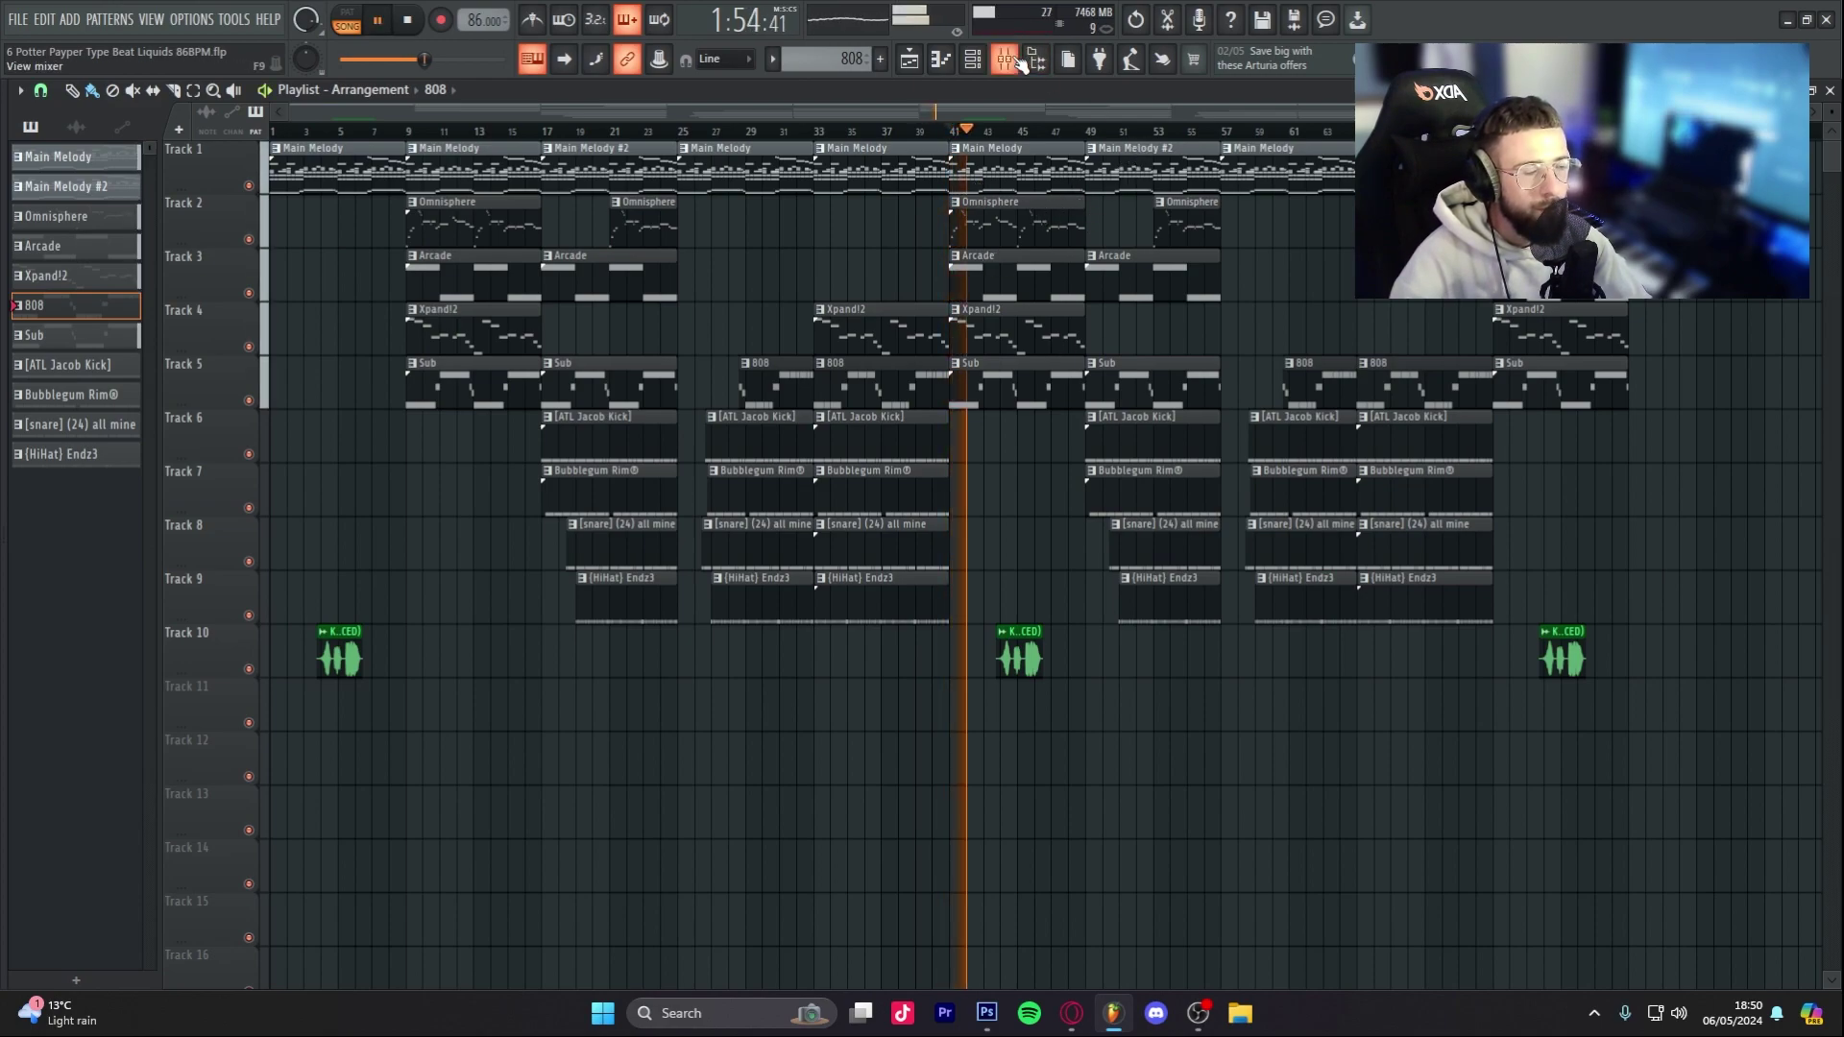
{"action": "scroll", "coordinate": [1041, 120], "scroll_direction": "up", "scroll_amount": 5}
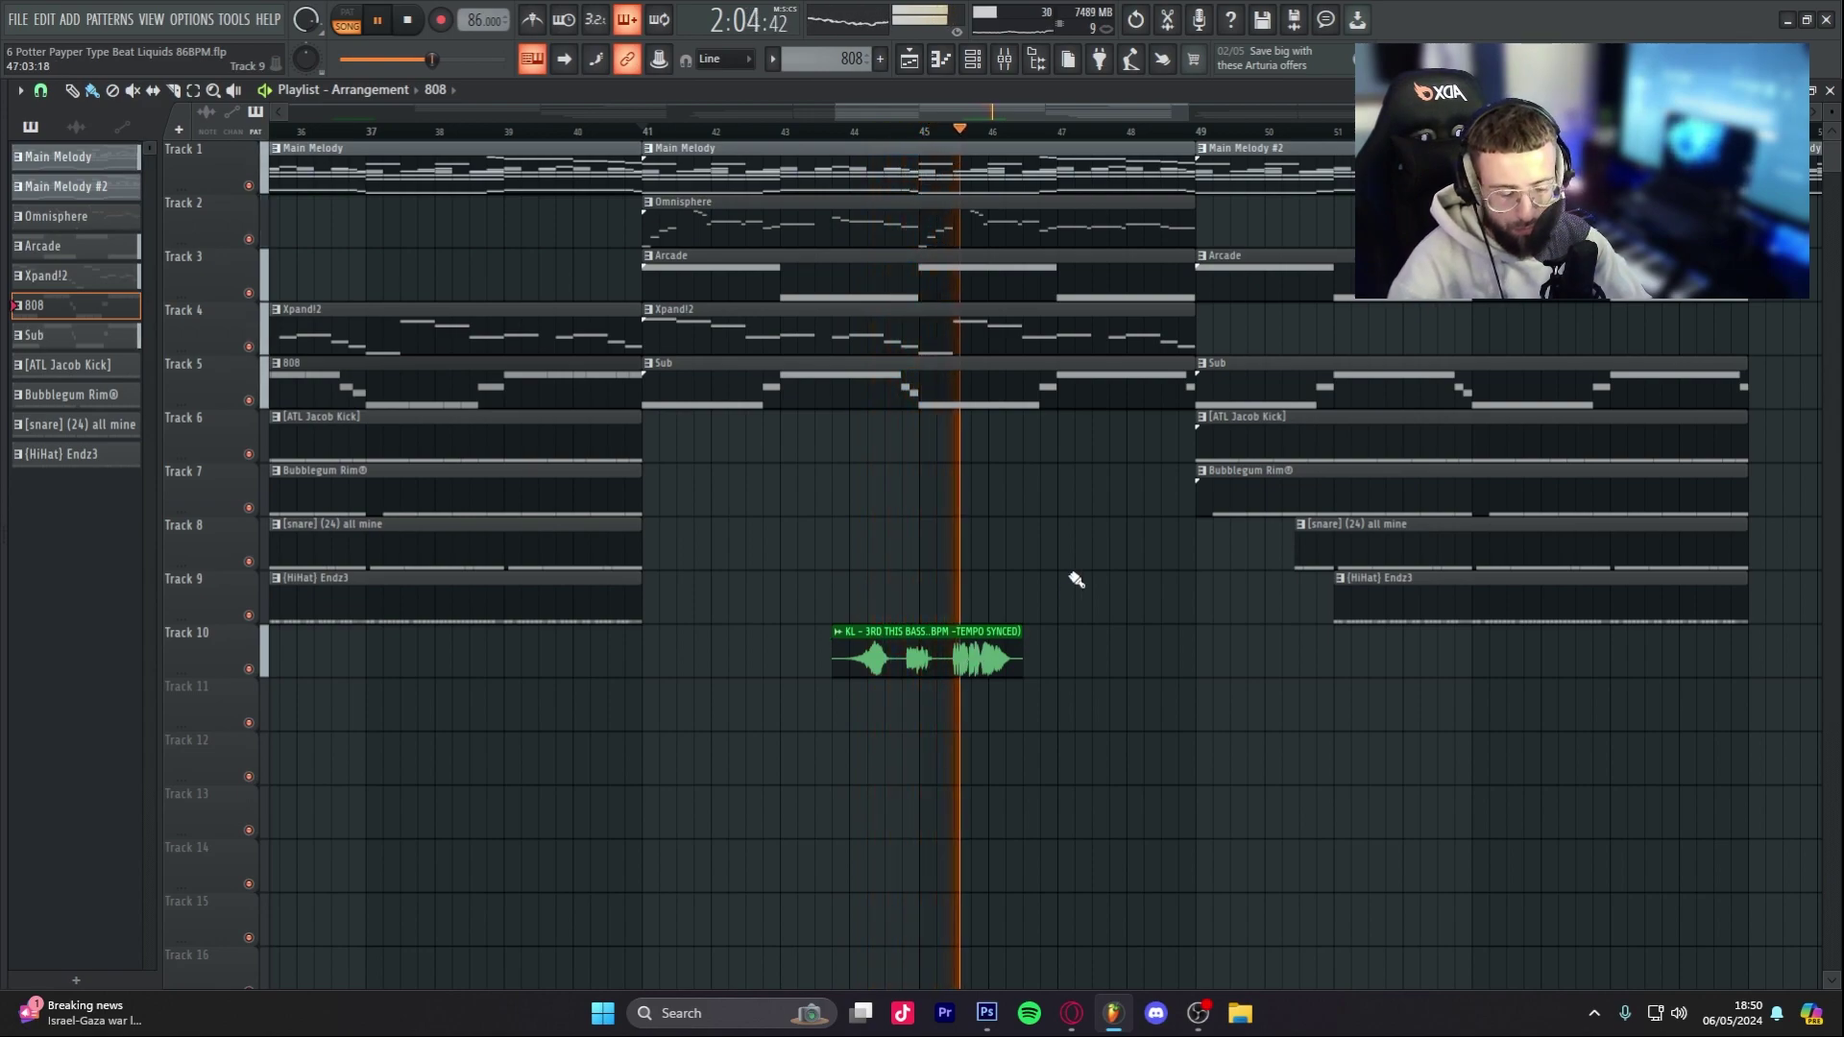
{"action": "scroll", "coordinate": [1047, 136], "scroll_direction": "down", "scroll_amount": 5}
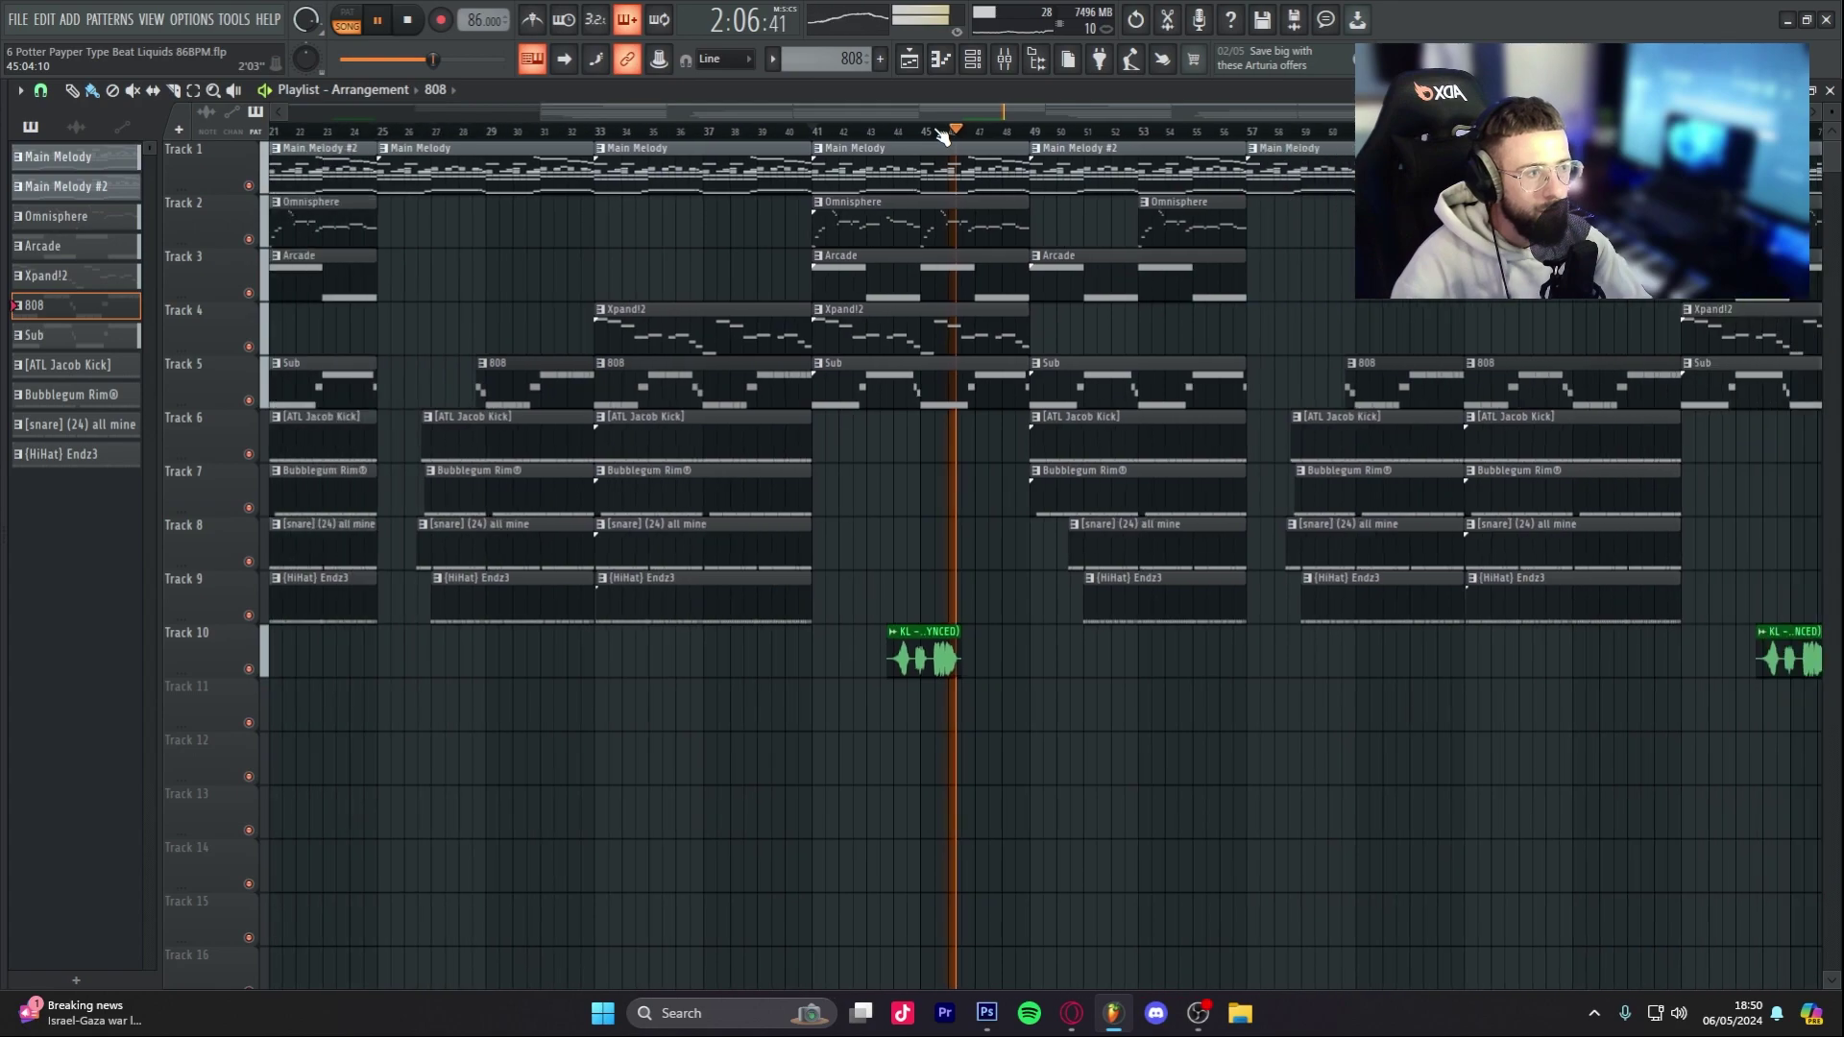
{"action": "scroll", "coordinate": [1047, 135], "scroll_direction": "down", "scroll_amount": 3}
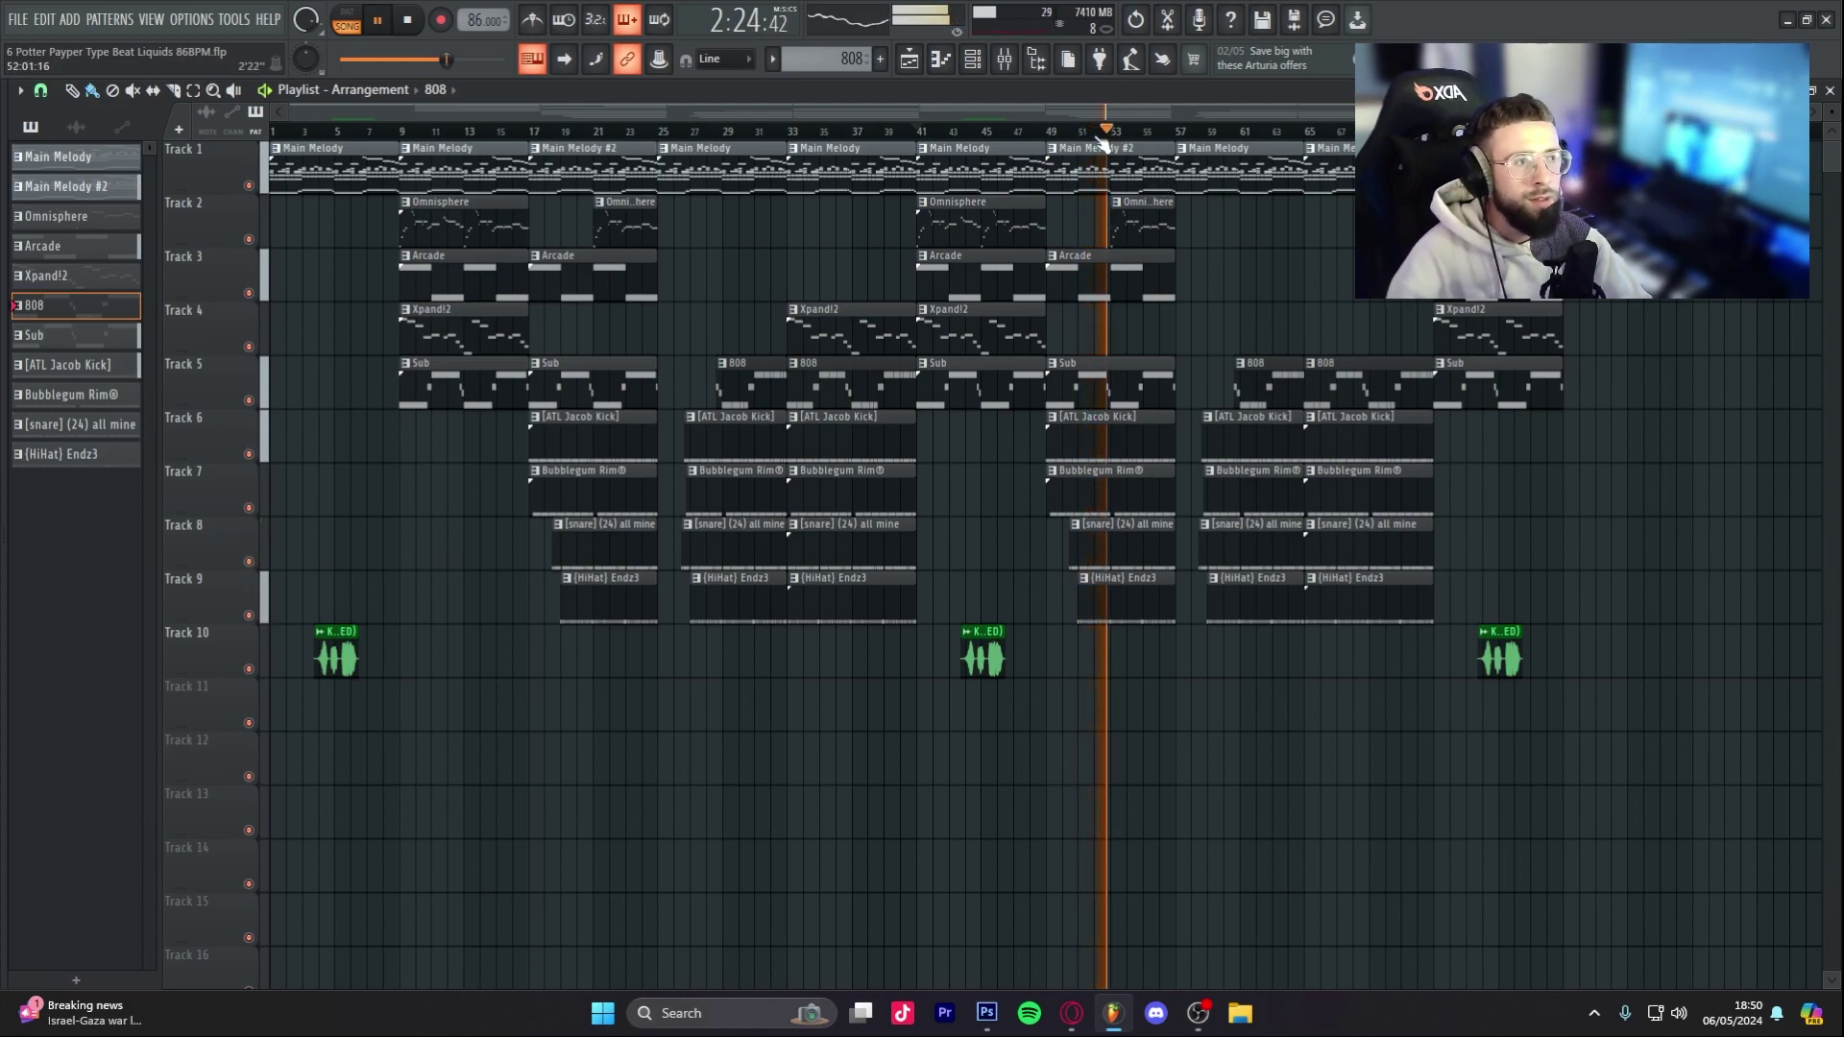
Step: Stop playback and examine in the mixer how the Melodies tracks 1 to 8 are routed into the Melody Buss
{"action": "left_click", "coordinate": [1003, 59]}
{"action": "key", "text": "space"}
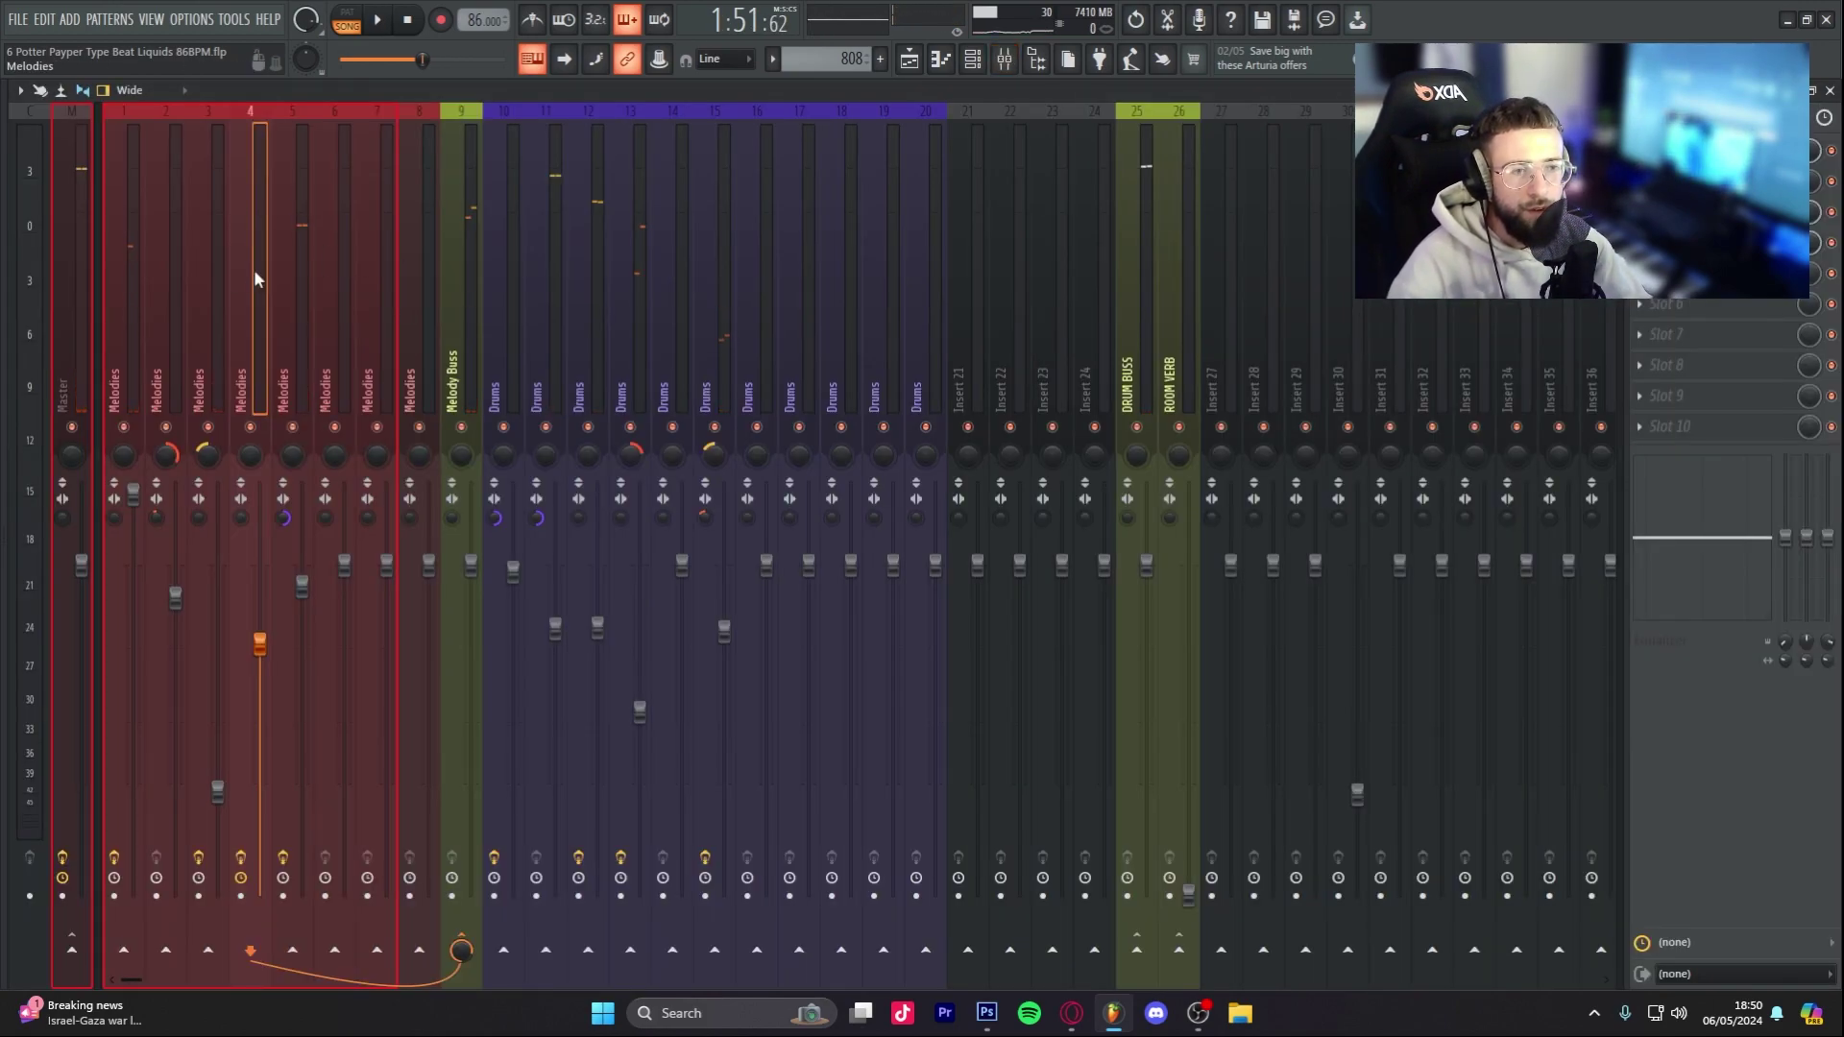
{"action": "left_click", "coordinate": [137, 278]}
{"action": "left_click", "coordinate": [303, 281]}
{"action": "left_click", "coordinate": [384, 282]}
{"action": "left_click", "coordinate": [448, 284]}
{"action": "left_click", "coordinate": [255, 305]}
{"action": "left_click", "coordinate": [384, 288]}
{"action": "left_click", "coordinate": [417, 272]}
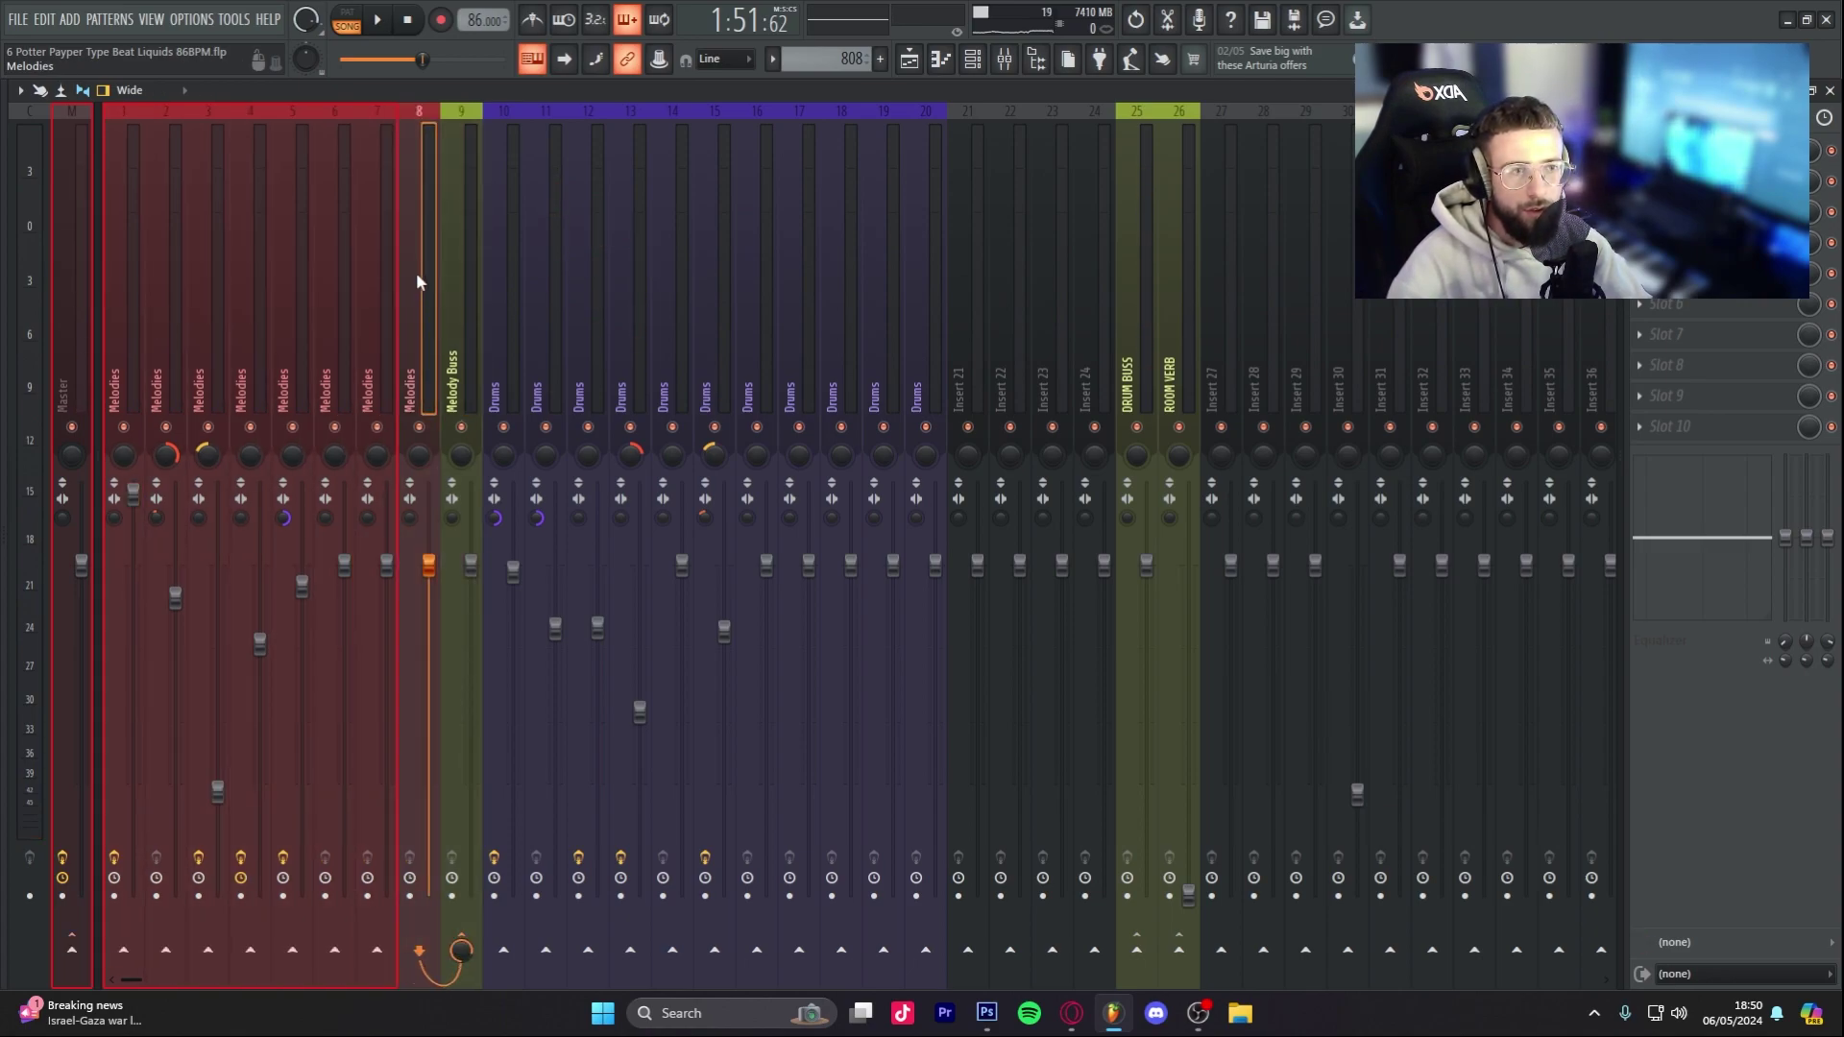
{"action": "left_click", "coordinate": [297, 252]}
{"action": "left_click", "coordinate": [135, 238]}
{"action": "left_click", "coordinate": [305, 235]}
{"action": "left_click", "coordinate": [396, 230]}
{"action": "left_click", "coordinate": [413, 232]}
{"action": "left_click", "coordinate": [451, 210]}
{"action": "left_click", "coordinate": [297, 212]}
{"action": "left_click", "coordinate": [339, 197]}
{"action": "left_click", "coordinate": [476, 173]}
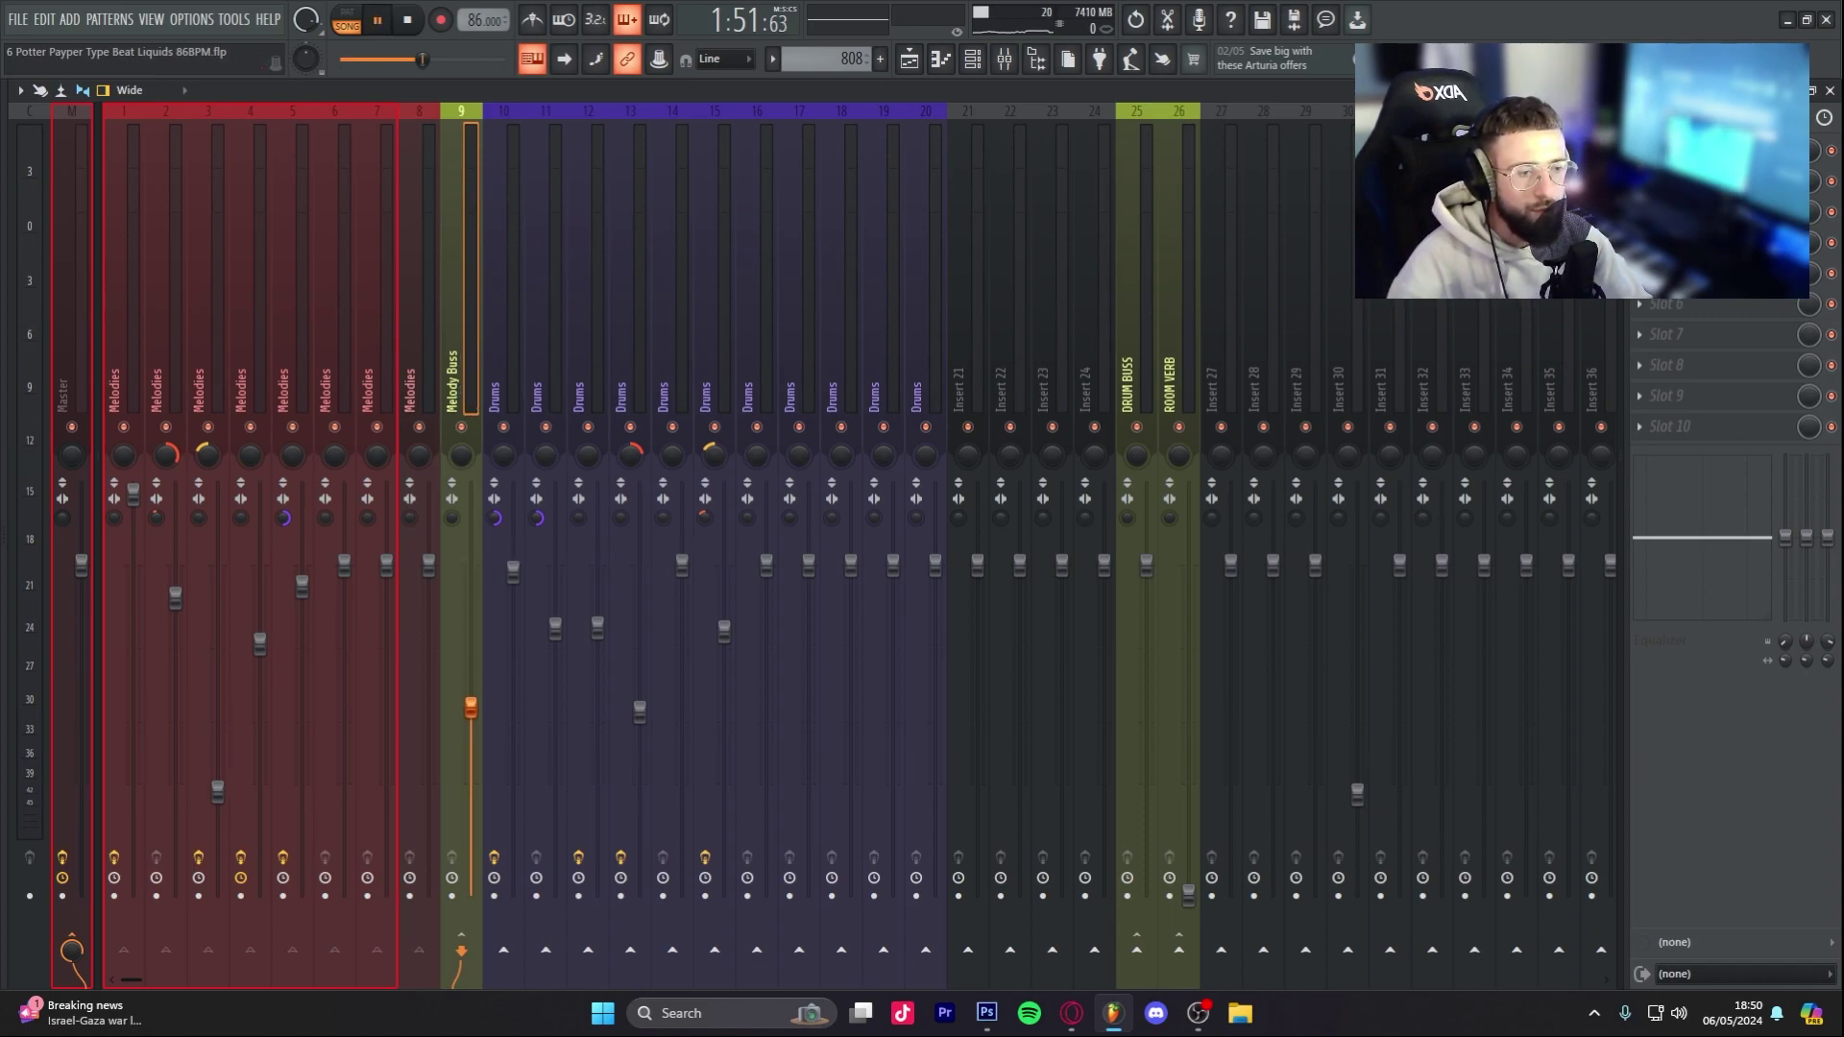
Step: Audition the melodies with the Melody Buss fader lowered, restore its level, and browse the effect list for that bus without adding anything
{"action": "key", "text": "space"}
{"action": "key", "text": "space"}
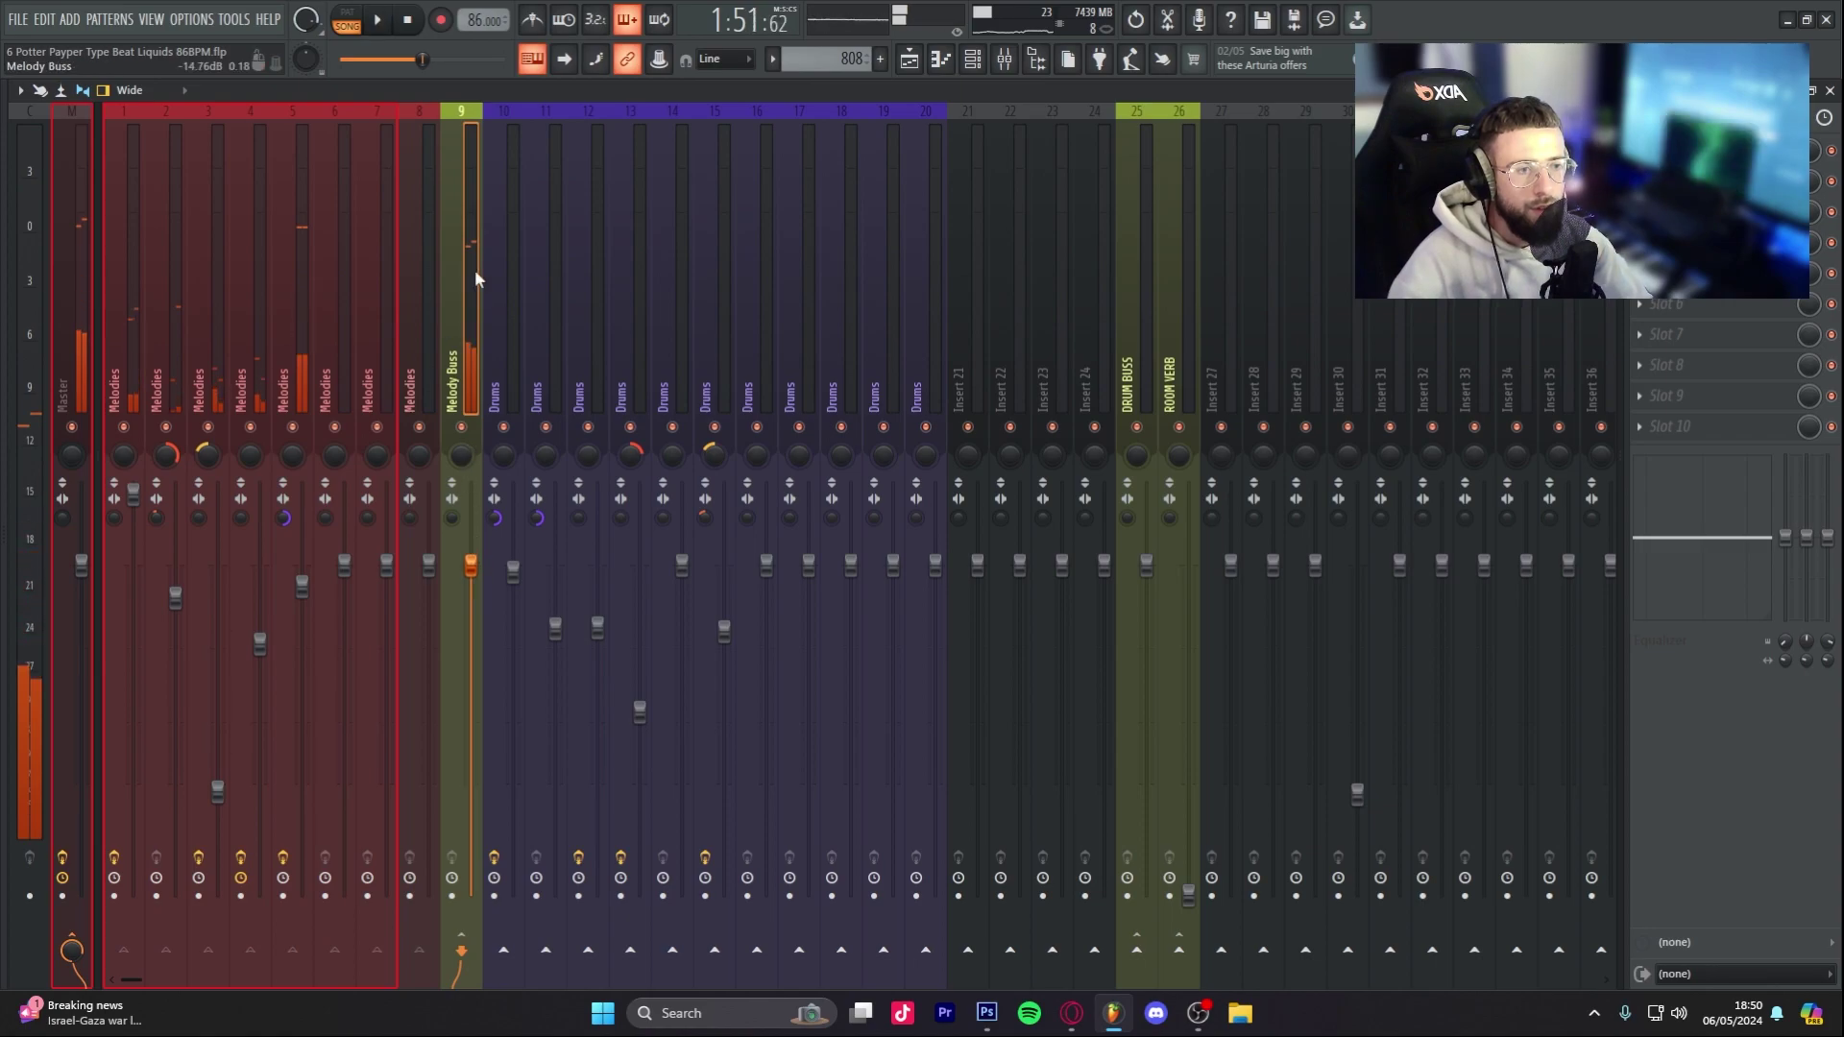
{"action": "left_click", "coordinate": [1639, 182]}
{"action": "mouse_move", "coordinate": [1644, 175]}
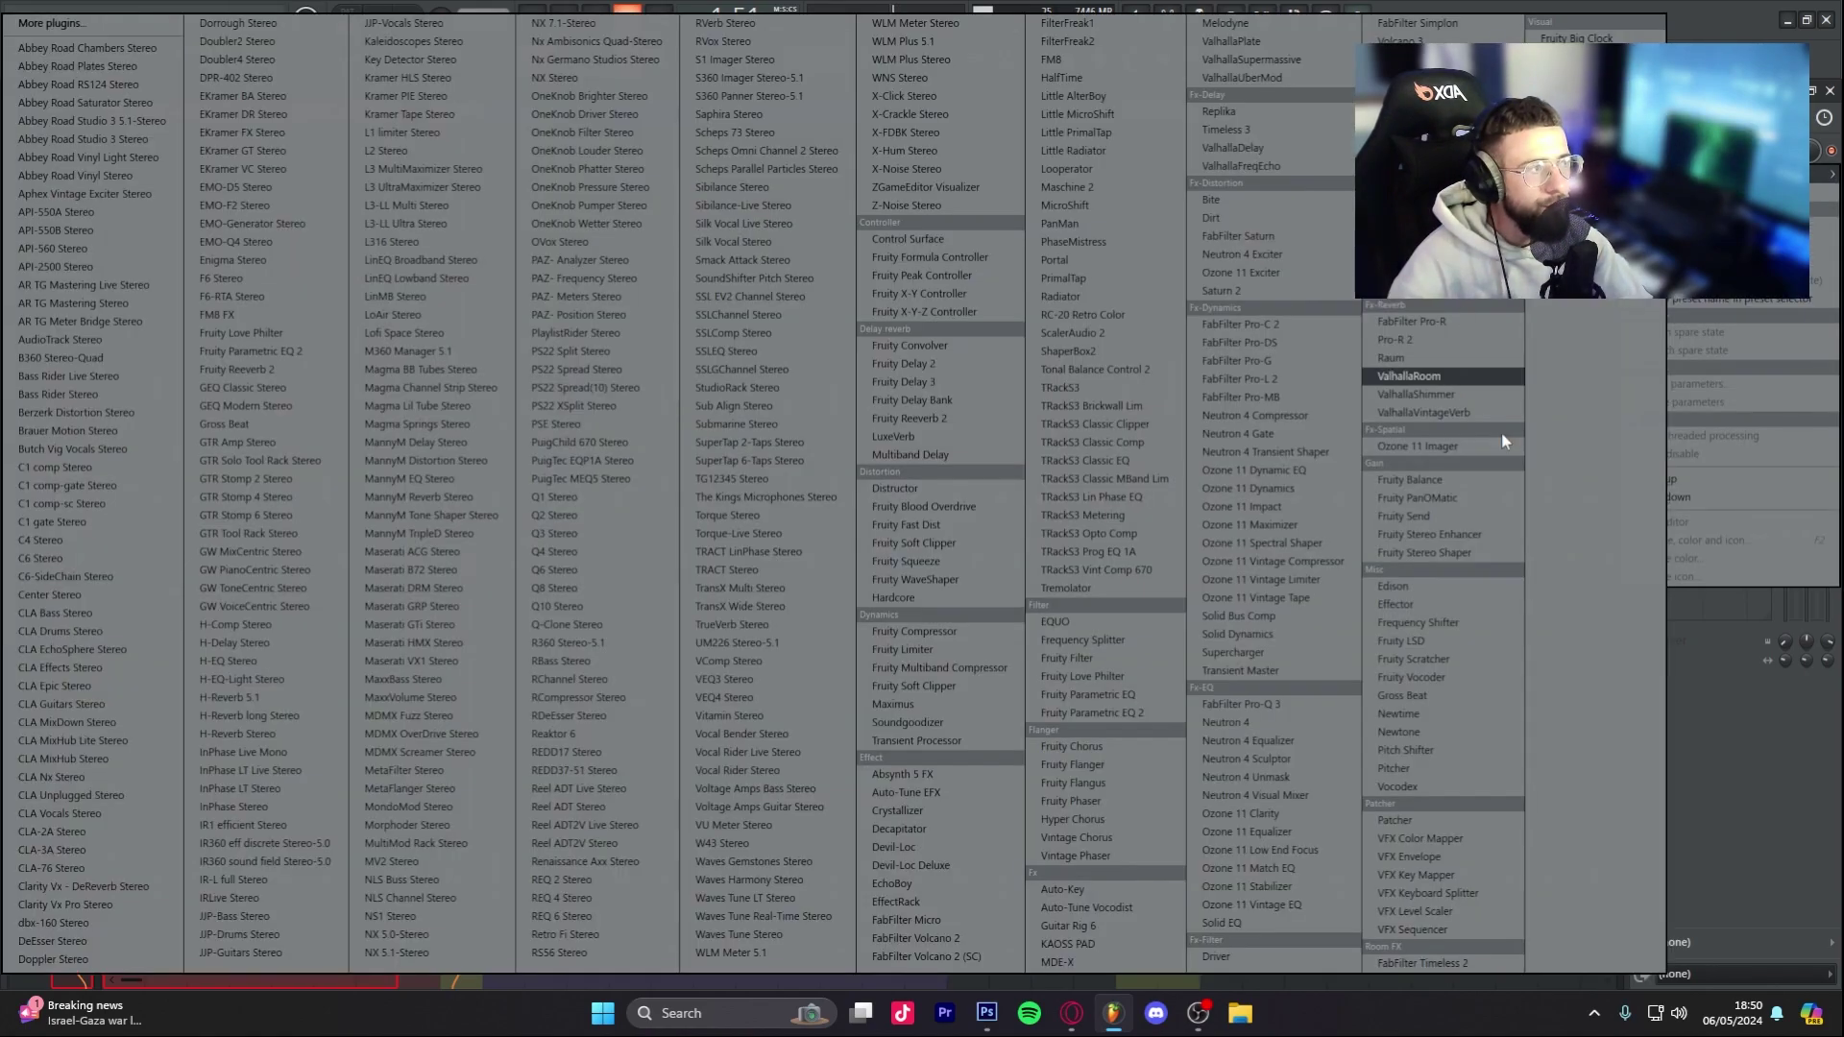
{"action": "left_click", "coordinate": [1124, 324]}
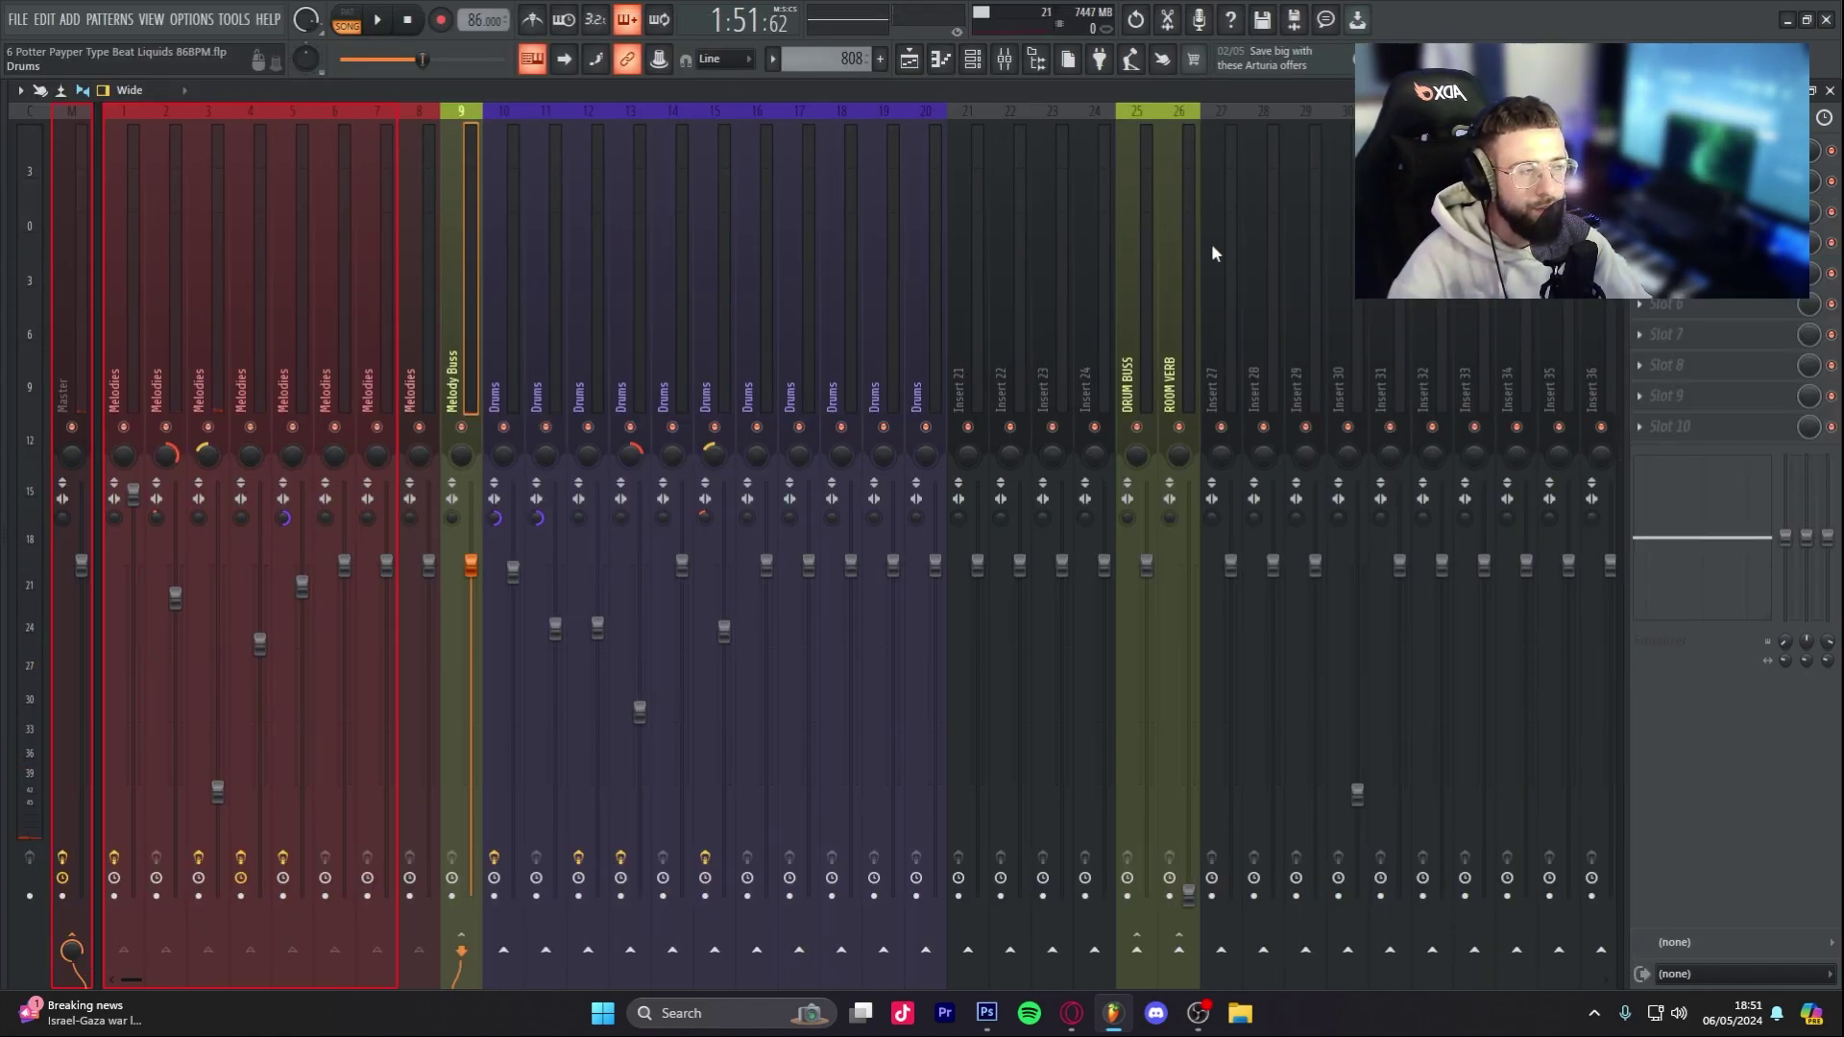
Step: Examine how Drums tracks 10 to 20 feed the DRUM BUSS and ROOM VERB, and test the ROOM VERB fader before returning it to minimum
{"action": "left_click", "coordinate": [504, 275]}
{"action": "left_click", "coordinate": [471, 272]}
{"action": "left_click_drag", "start_coordinate": [510, 270], "coordinate": [941, 294]}
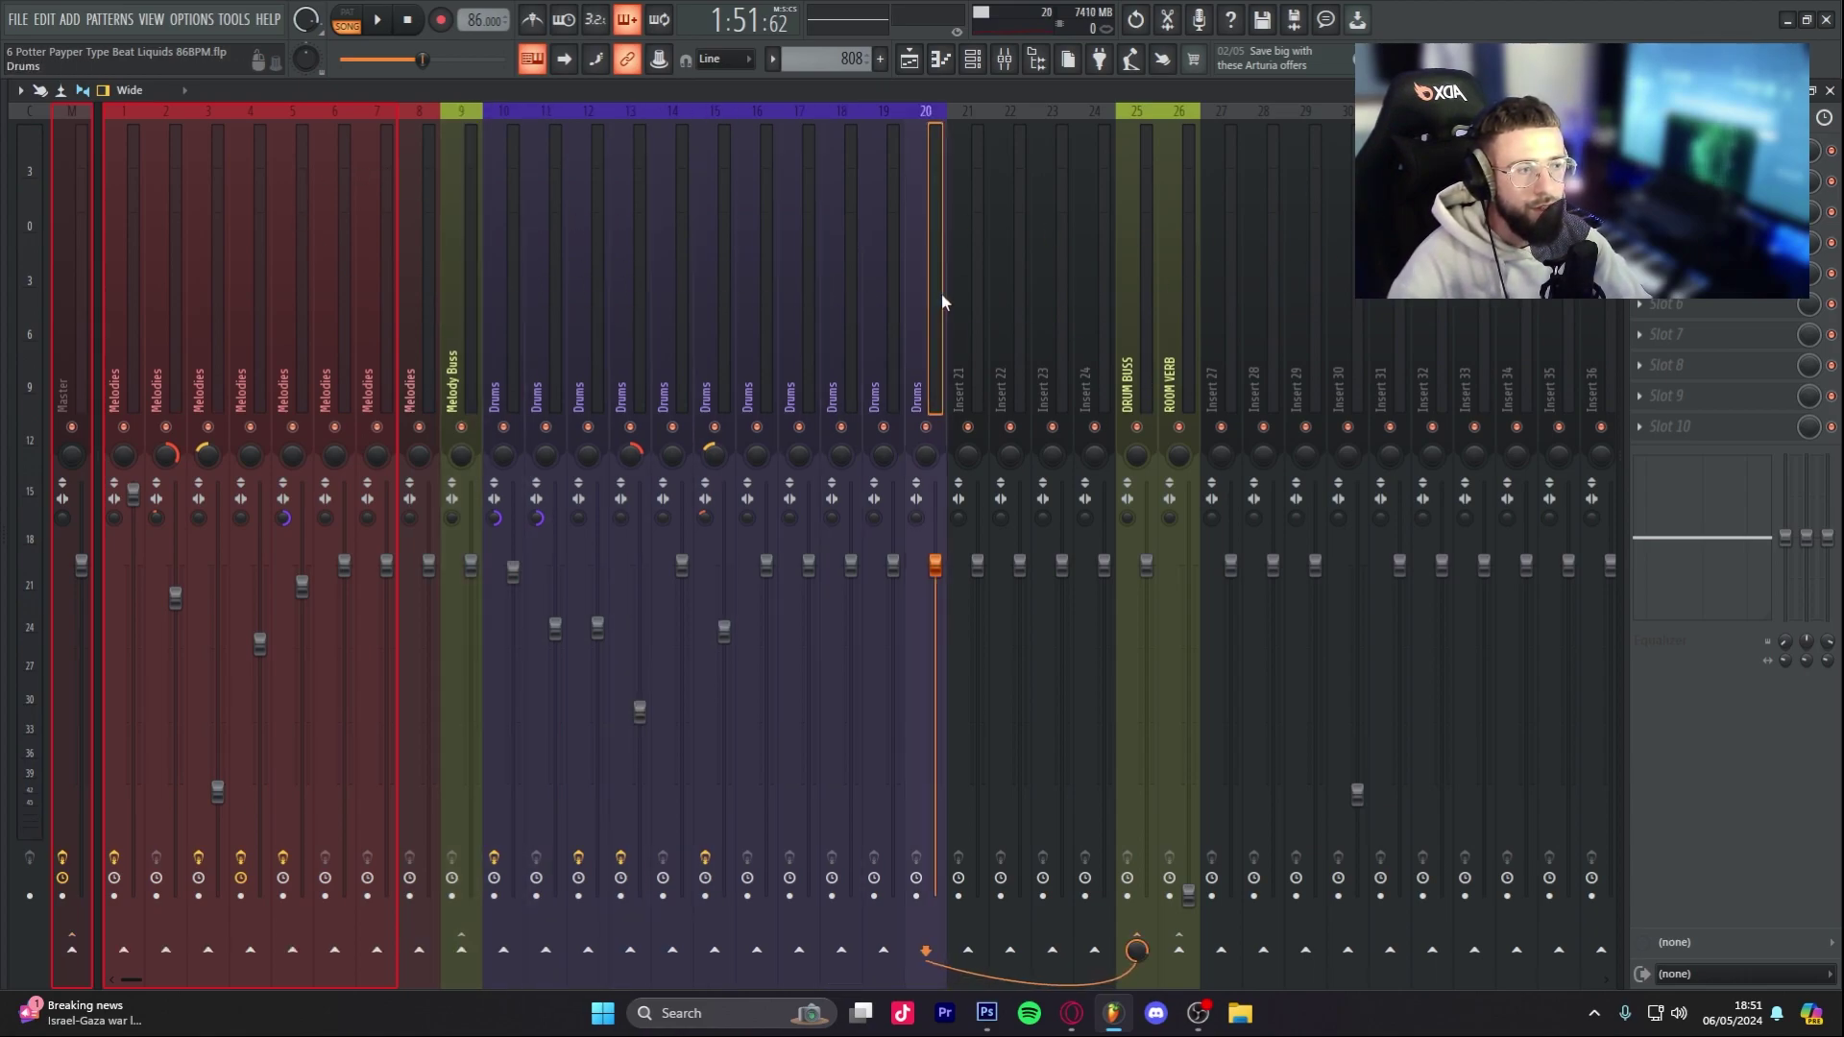
{"action": "left_click", "coordinate": [1135, 298]}
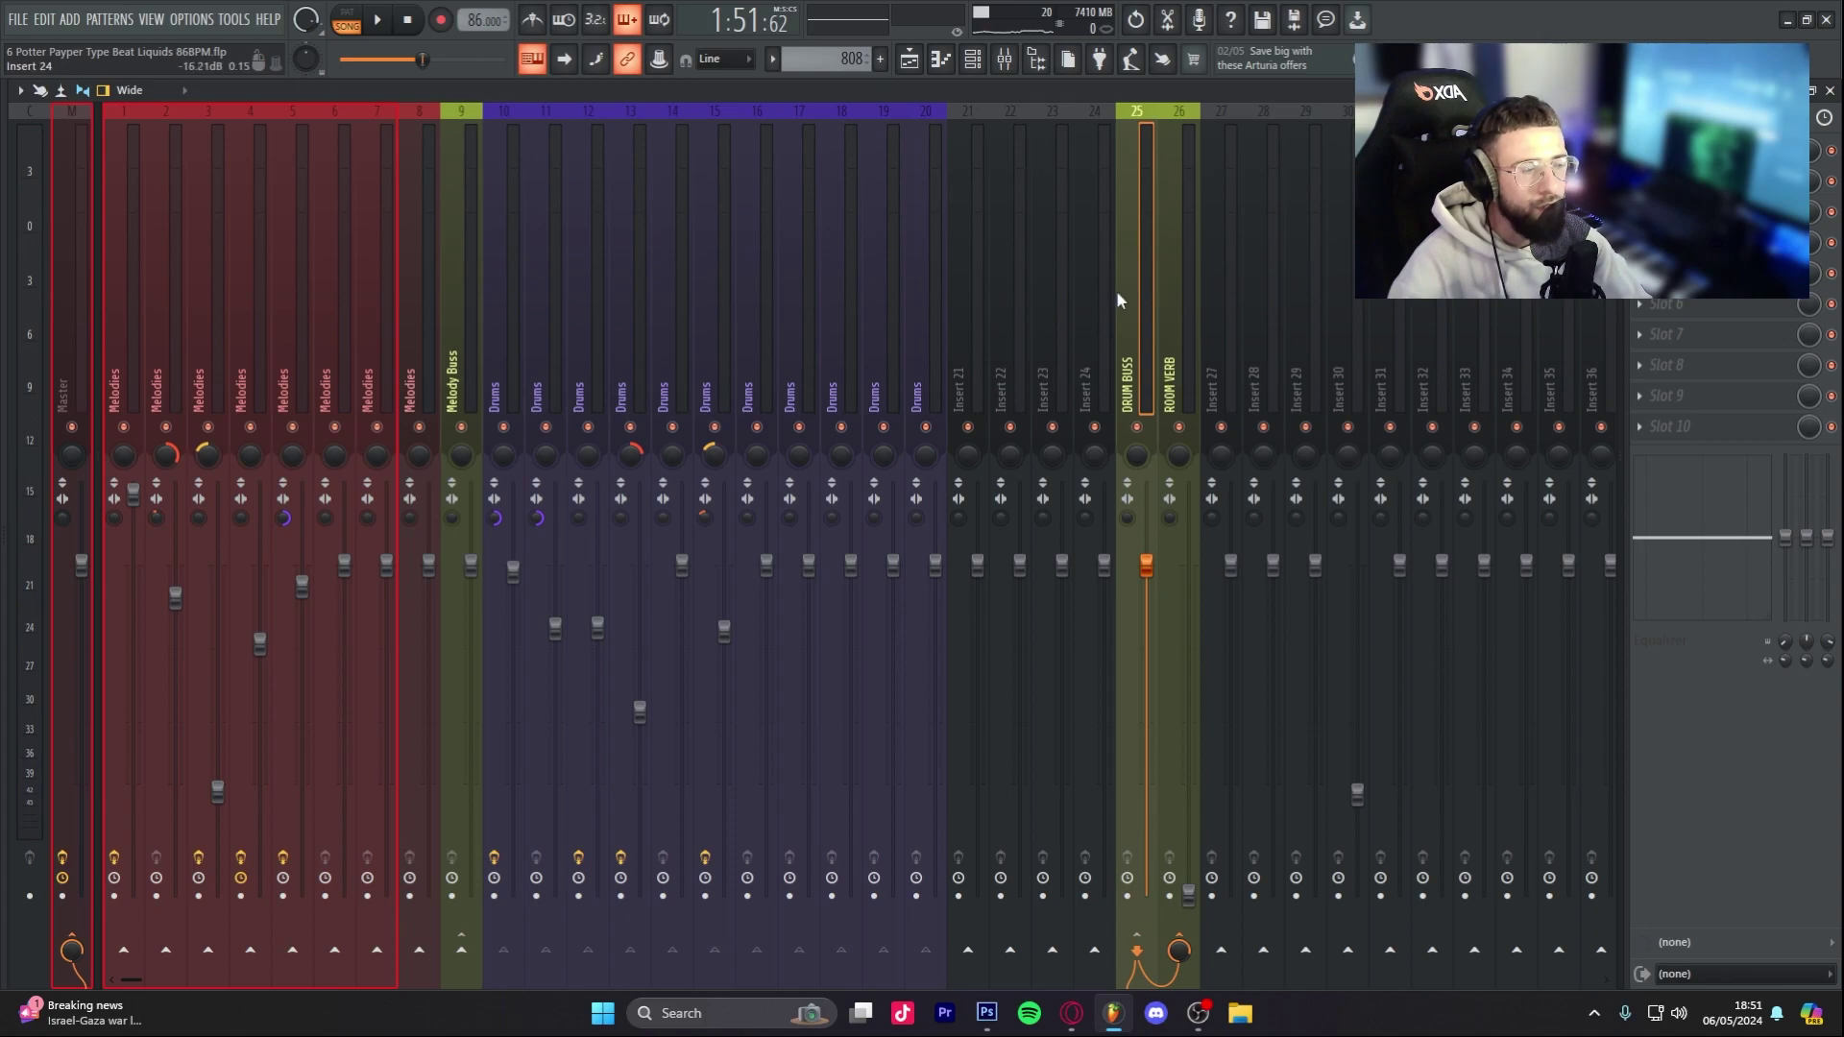
{"action": "left_click", "coordinate": [1183, 313]}
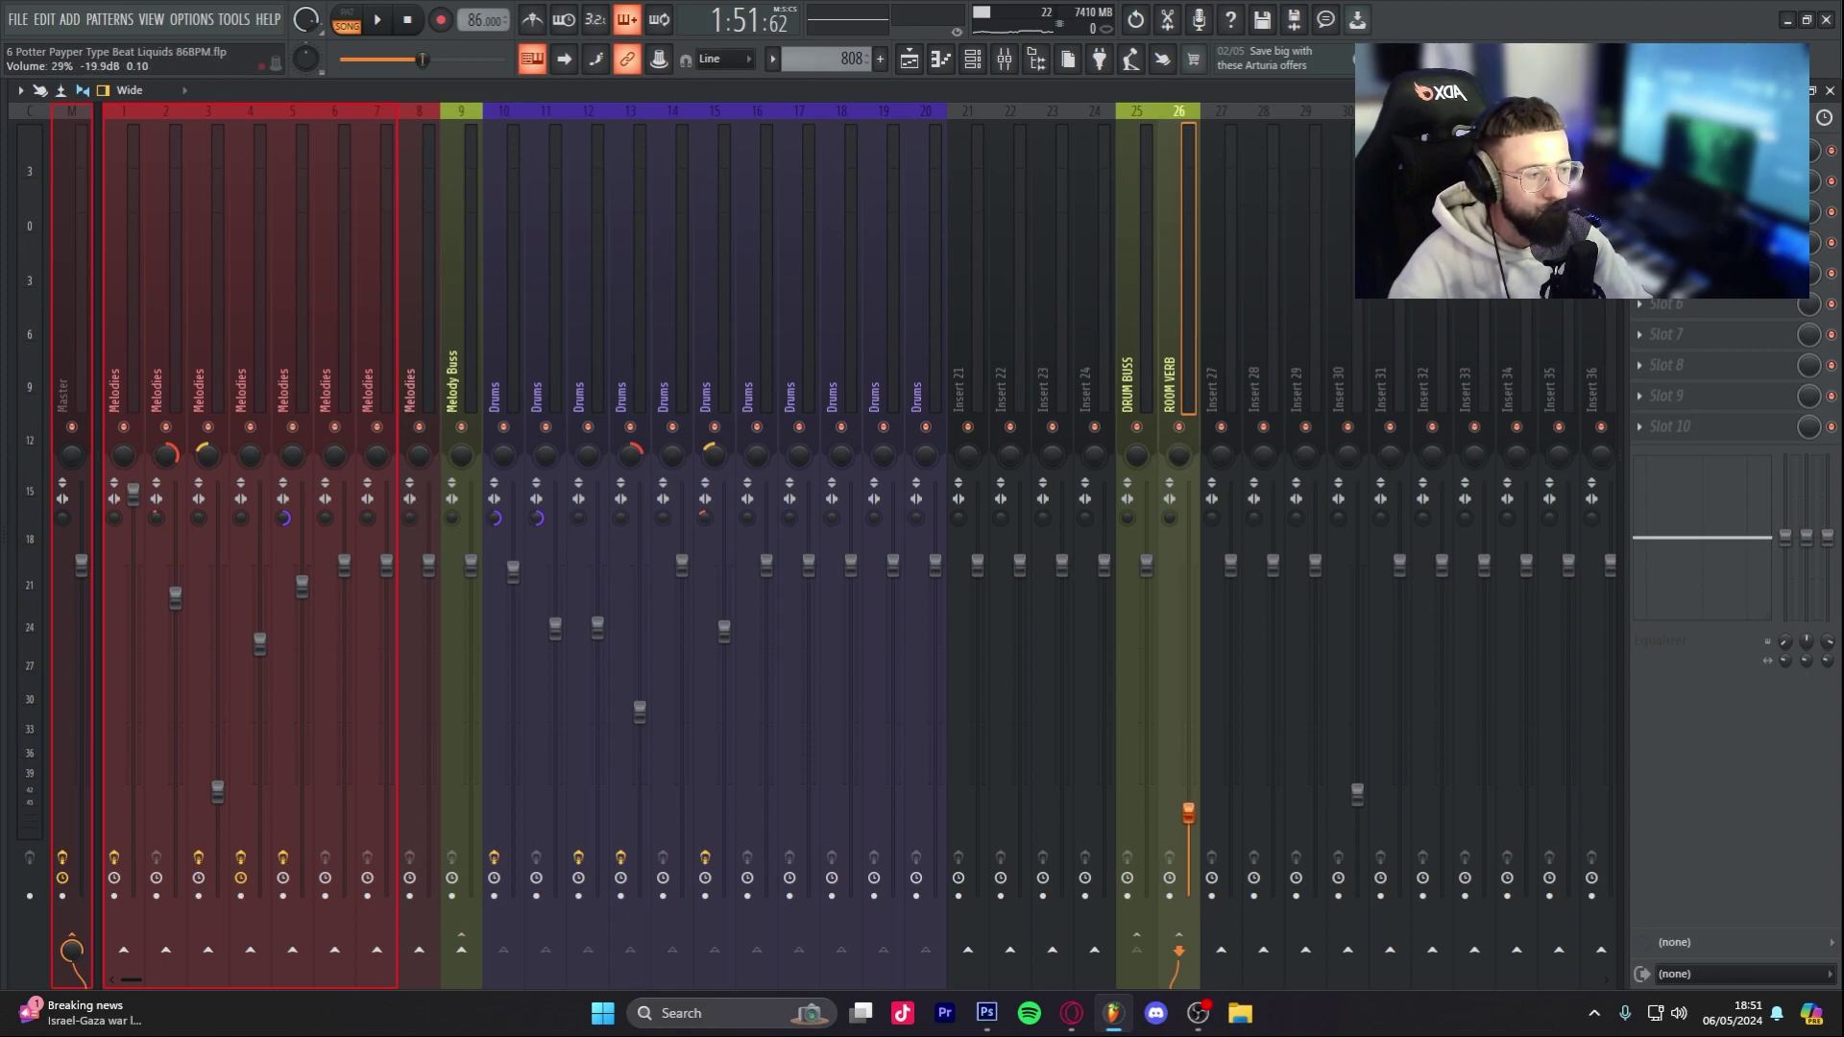
{"action": "left_click_drag", "start_coordinate": [1188, 700], "coordinate": [1188, 895]}
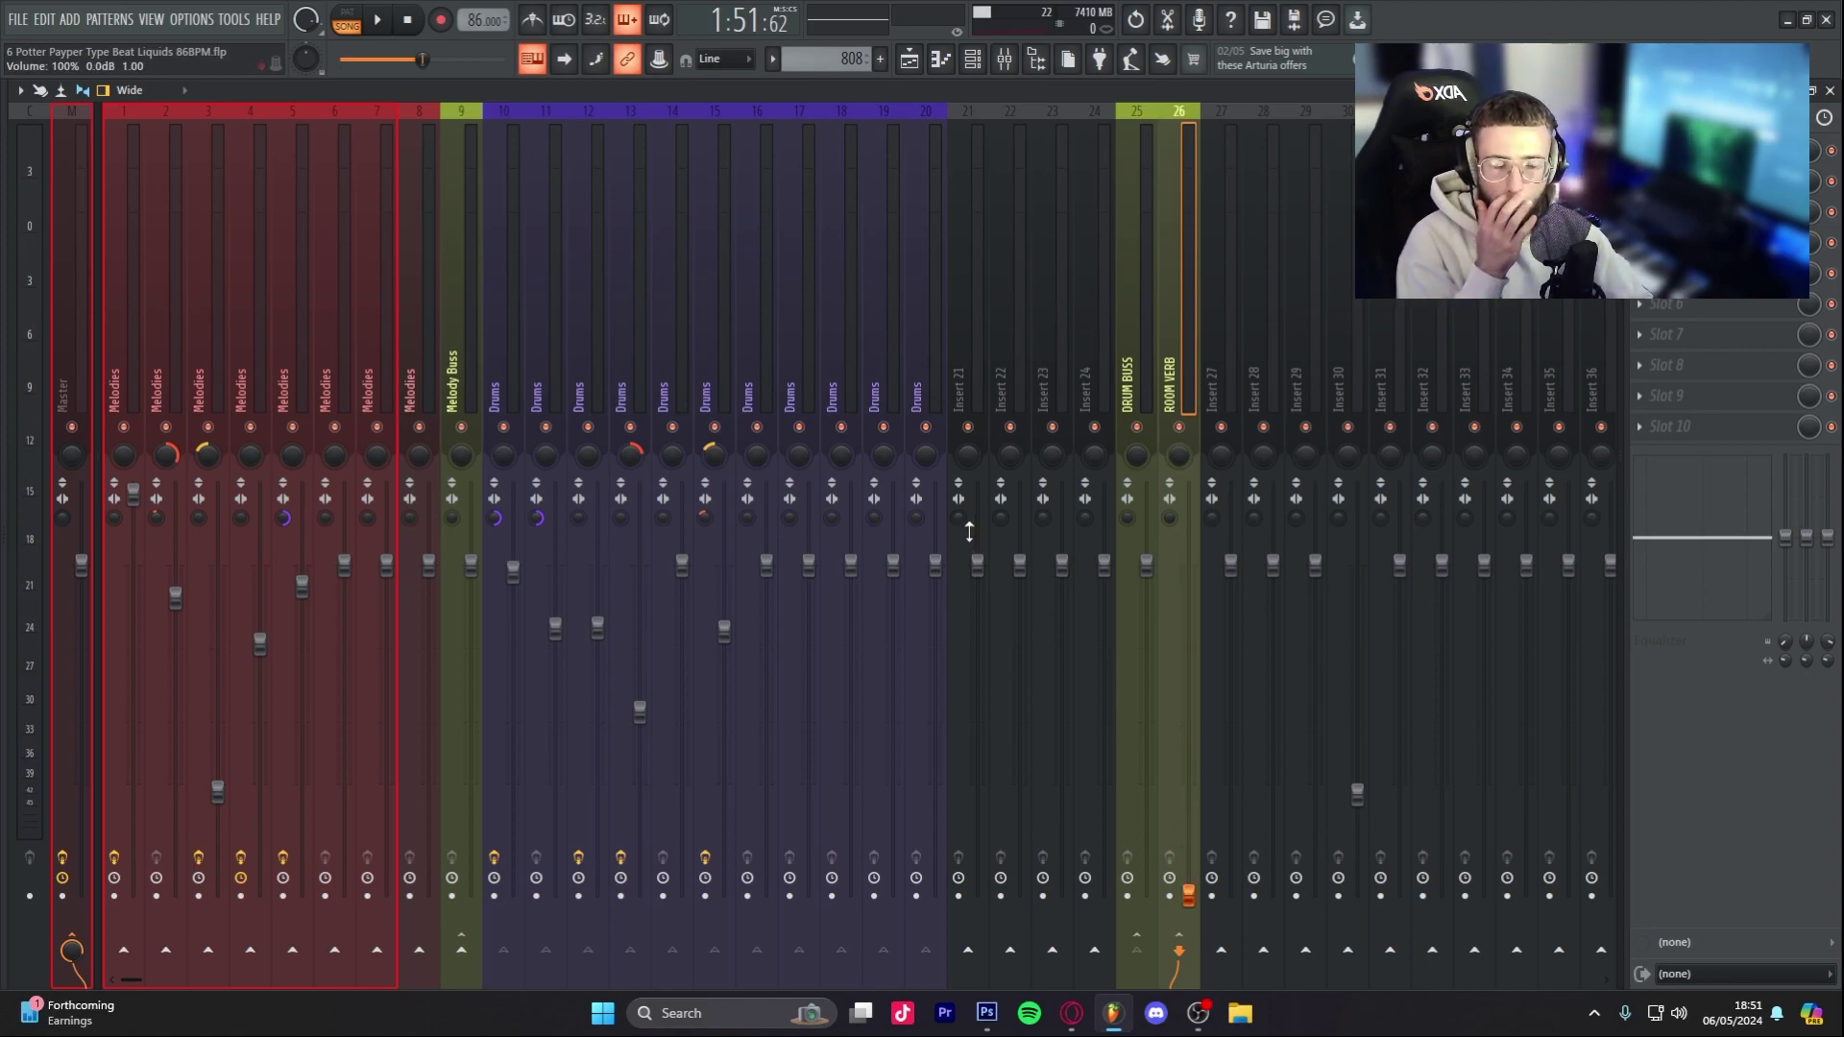
Step: Route all Drums mixer tracks 10 to 20 only to Insert 23, and select the ROOM VERB track
{"action": "left_click", "coordinate": [516, 320]}
{"action": "left_click", "coordinate": [889, 331]}
{"action": "left_click_drag", "start_coordinate": [493, 329], "coordinate": [943, 336]}
{"action": "right_click", "coordinate": [1053, 946]}
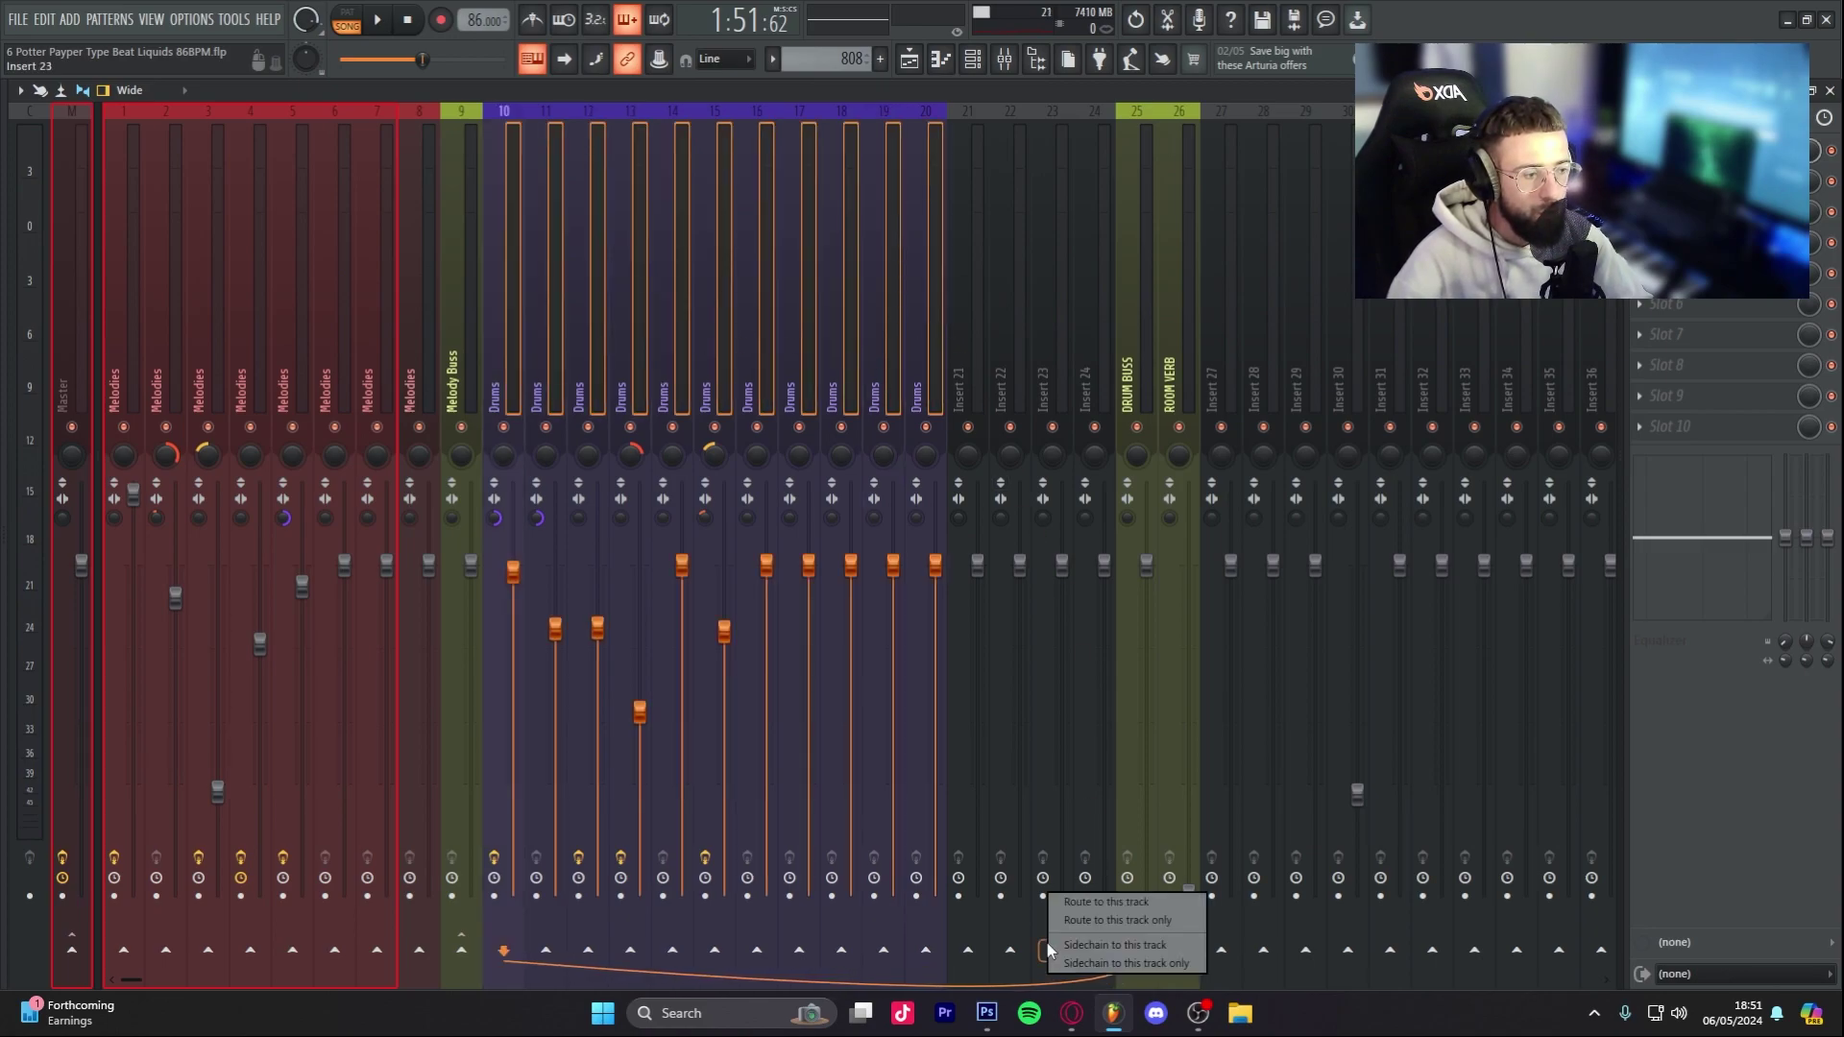
{"action": "left_click", "coordinate": [1092, 922]}
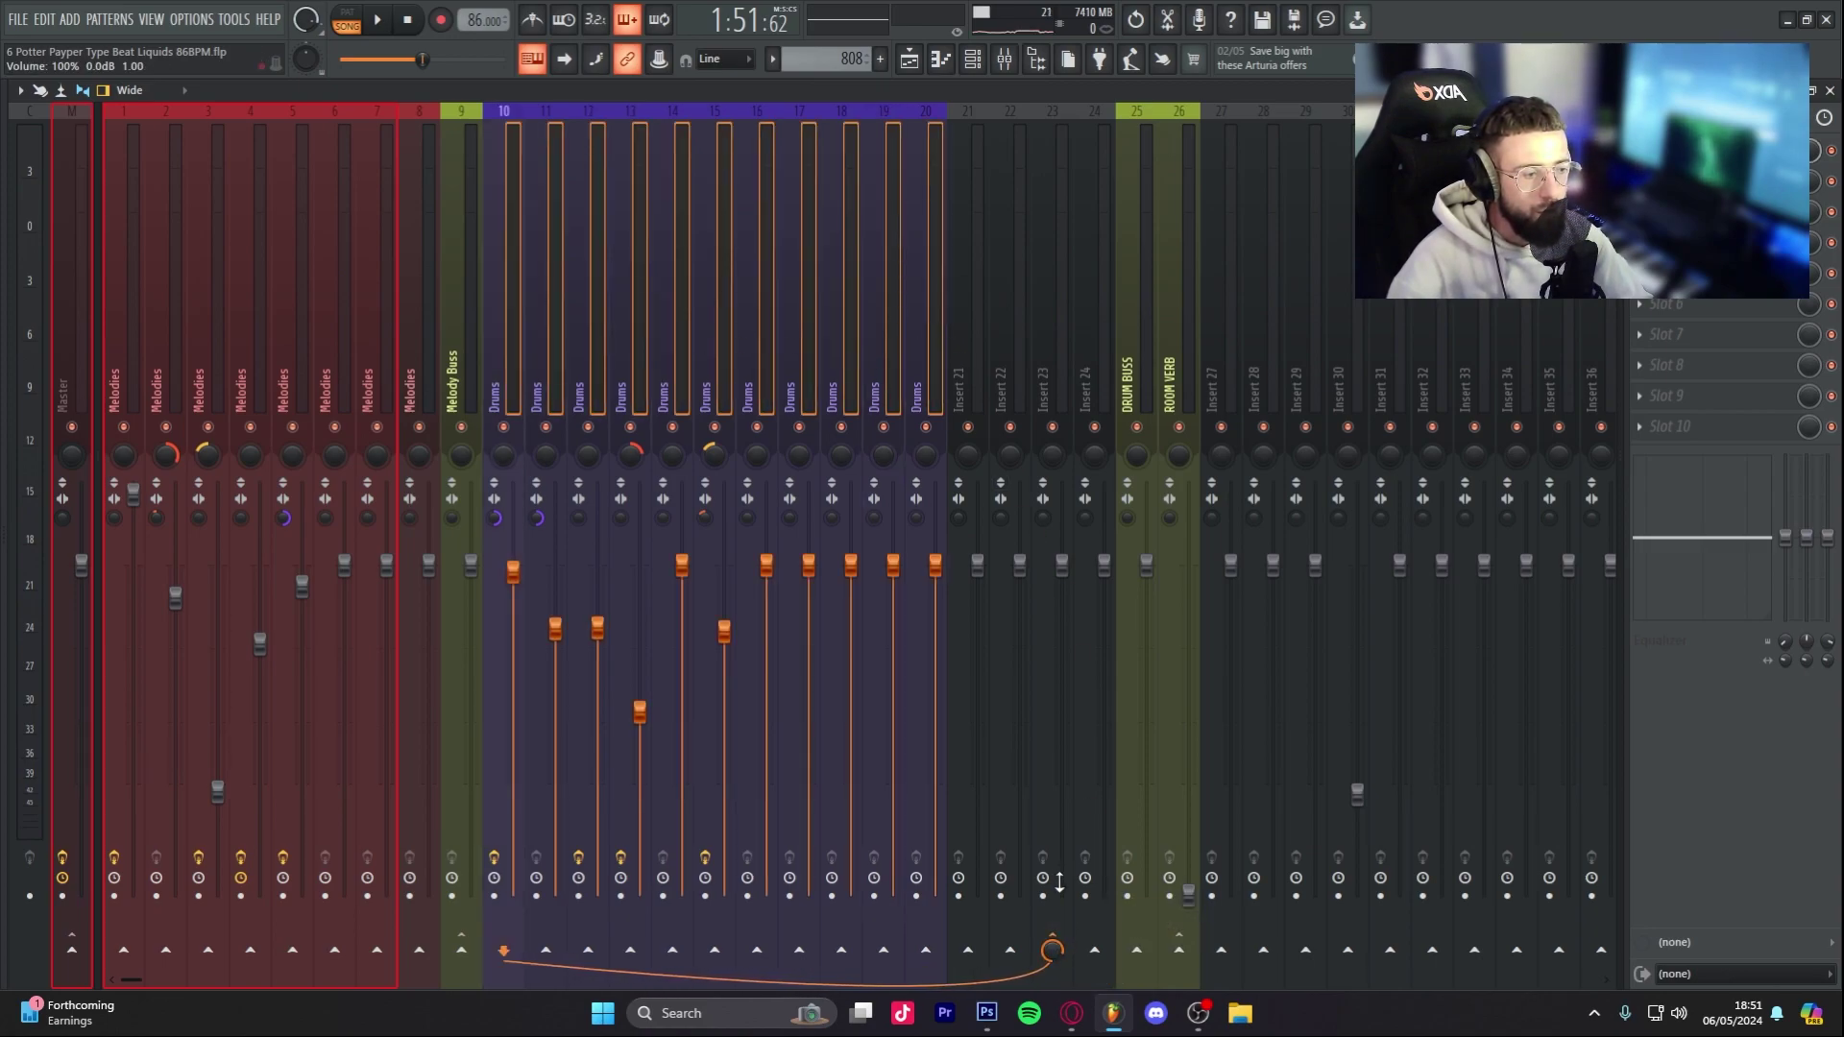
{"action": "left_click", "coordinate": [1062, 252]}
{"action": "left_click", "coordinate": [1179, 252]}
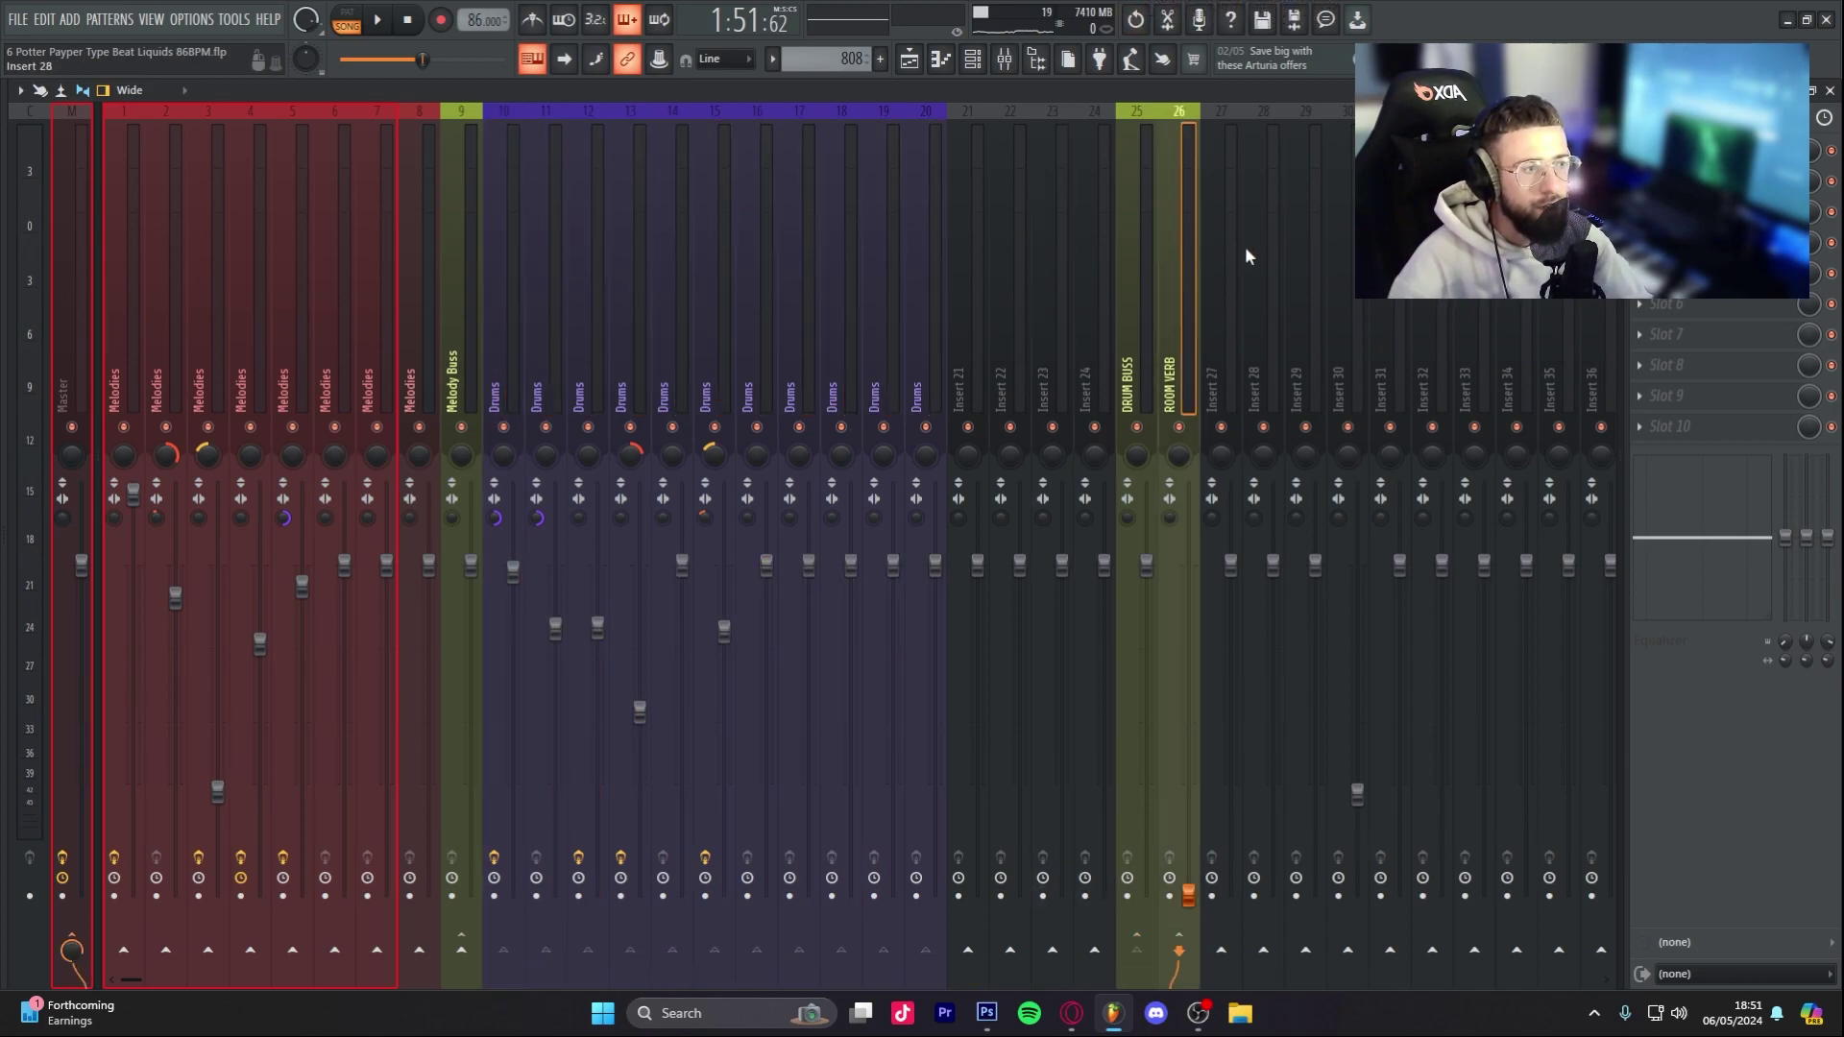
Step: Try adding Fruity Soft Clipper to slot 7 of the Master track, and remove it again
{"action": "left_click", "coordinate": [133, 286]}
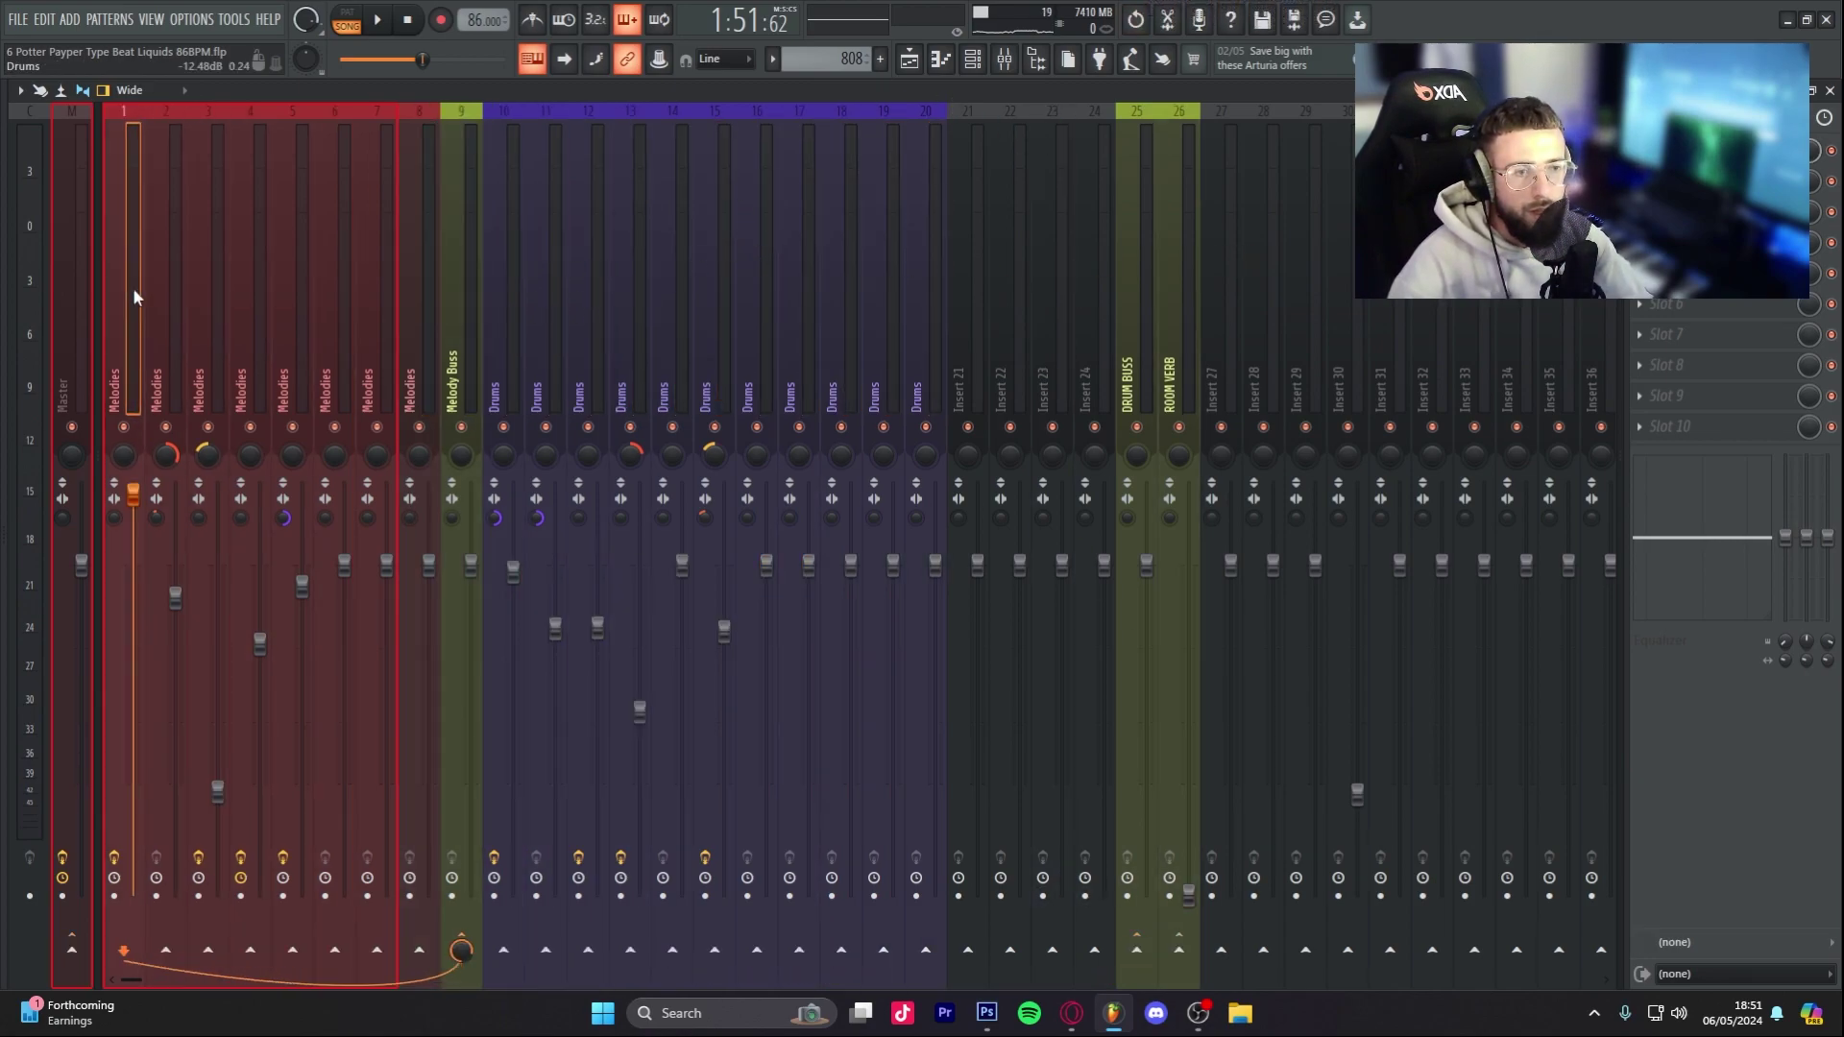
{"action": "left_click", "coordinate": [72, 296]}
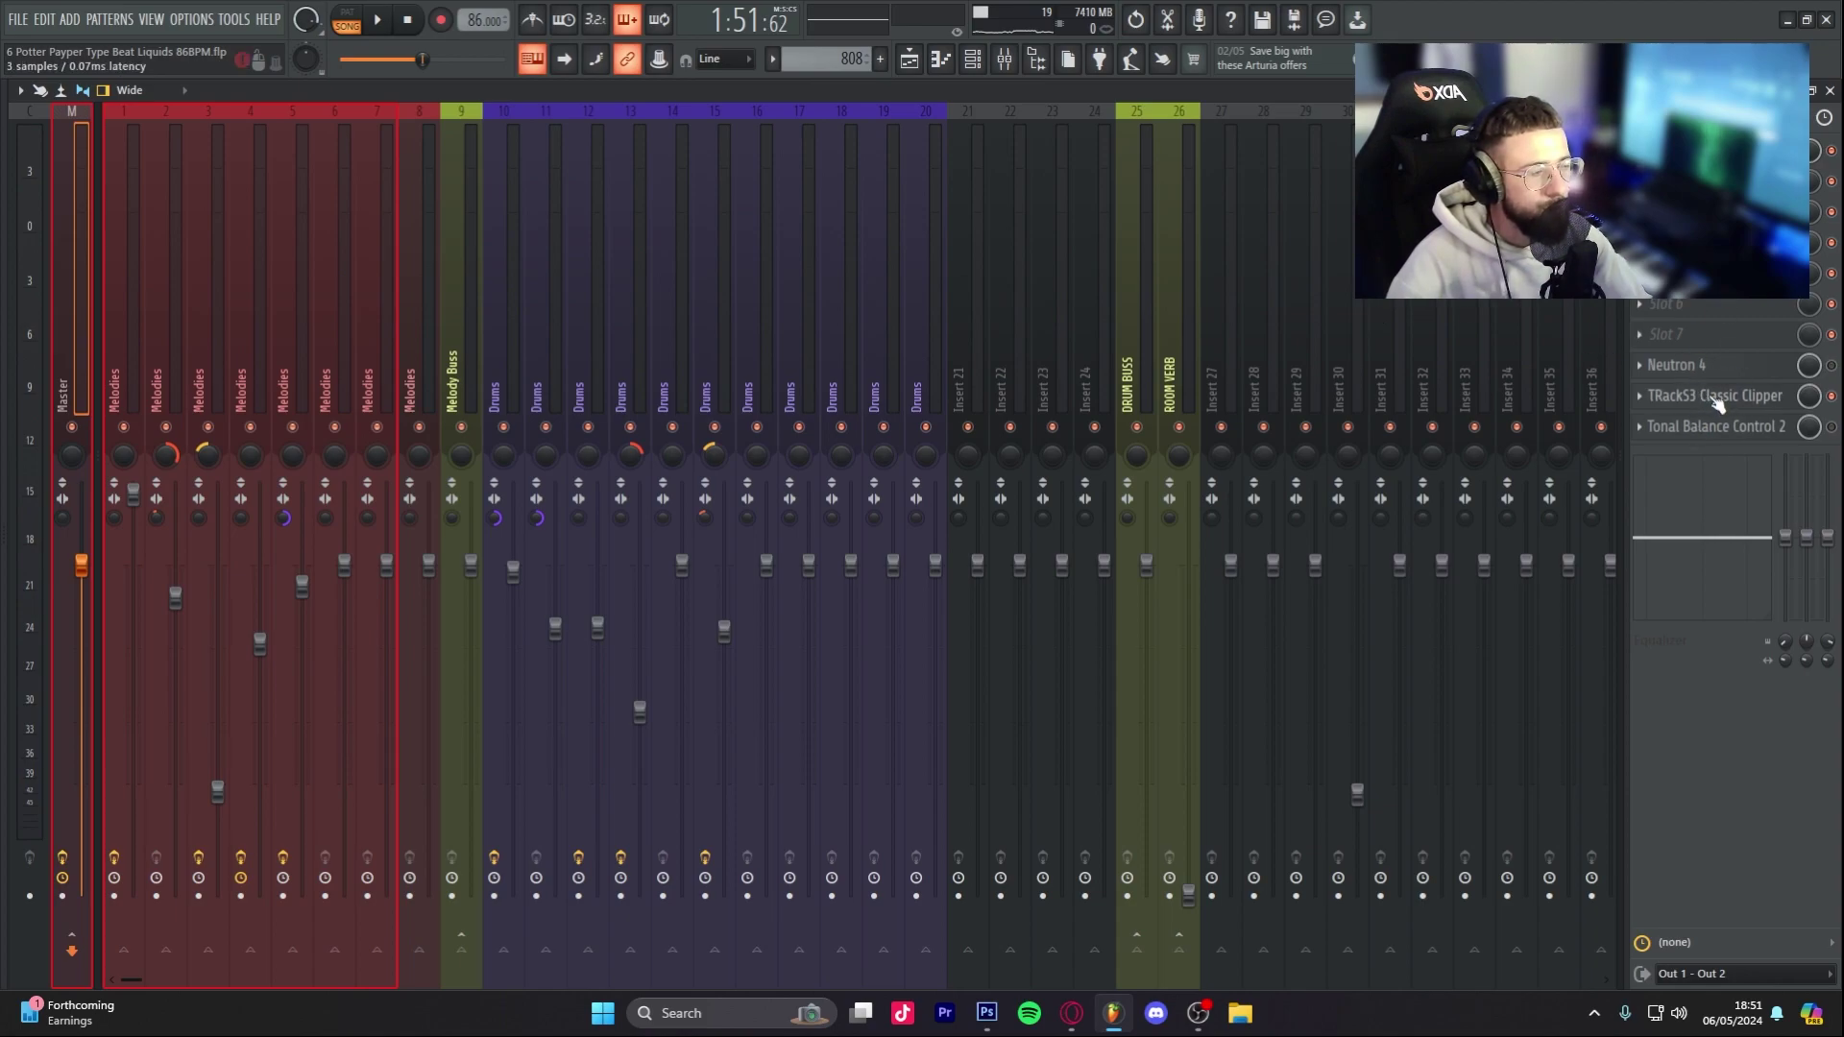
{"action": "left_click", "coordinate": [1659, 336]}
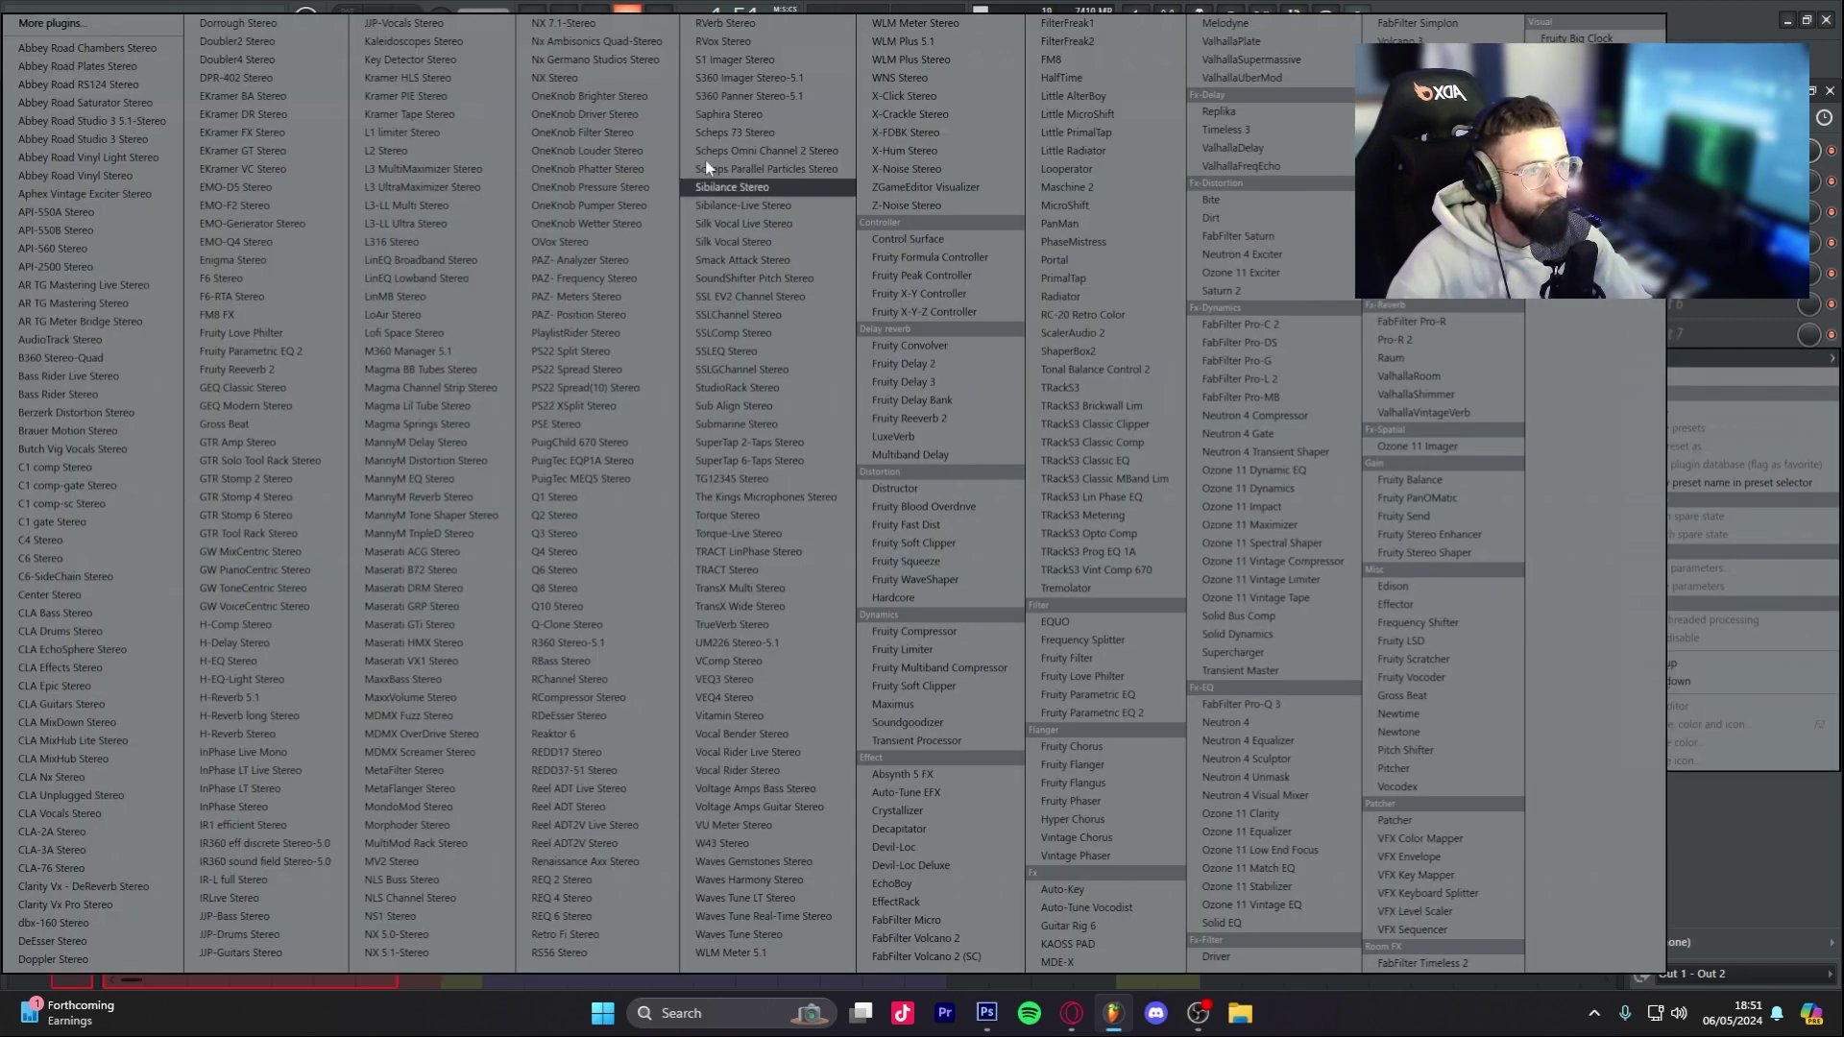
{"action": "left_click", "coordinate": [101, 27]}
{"action": "type", "text": "soft"}
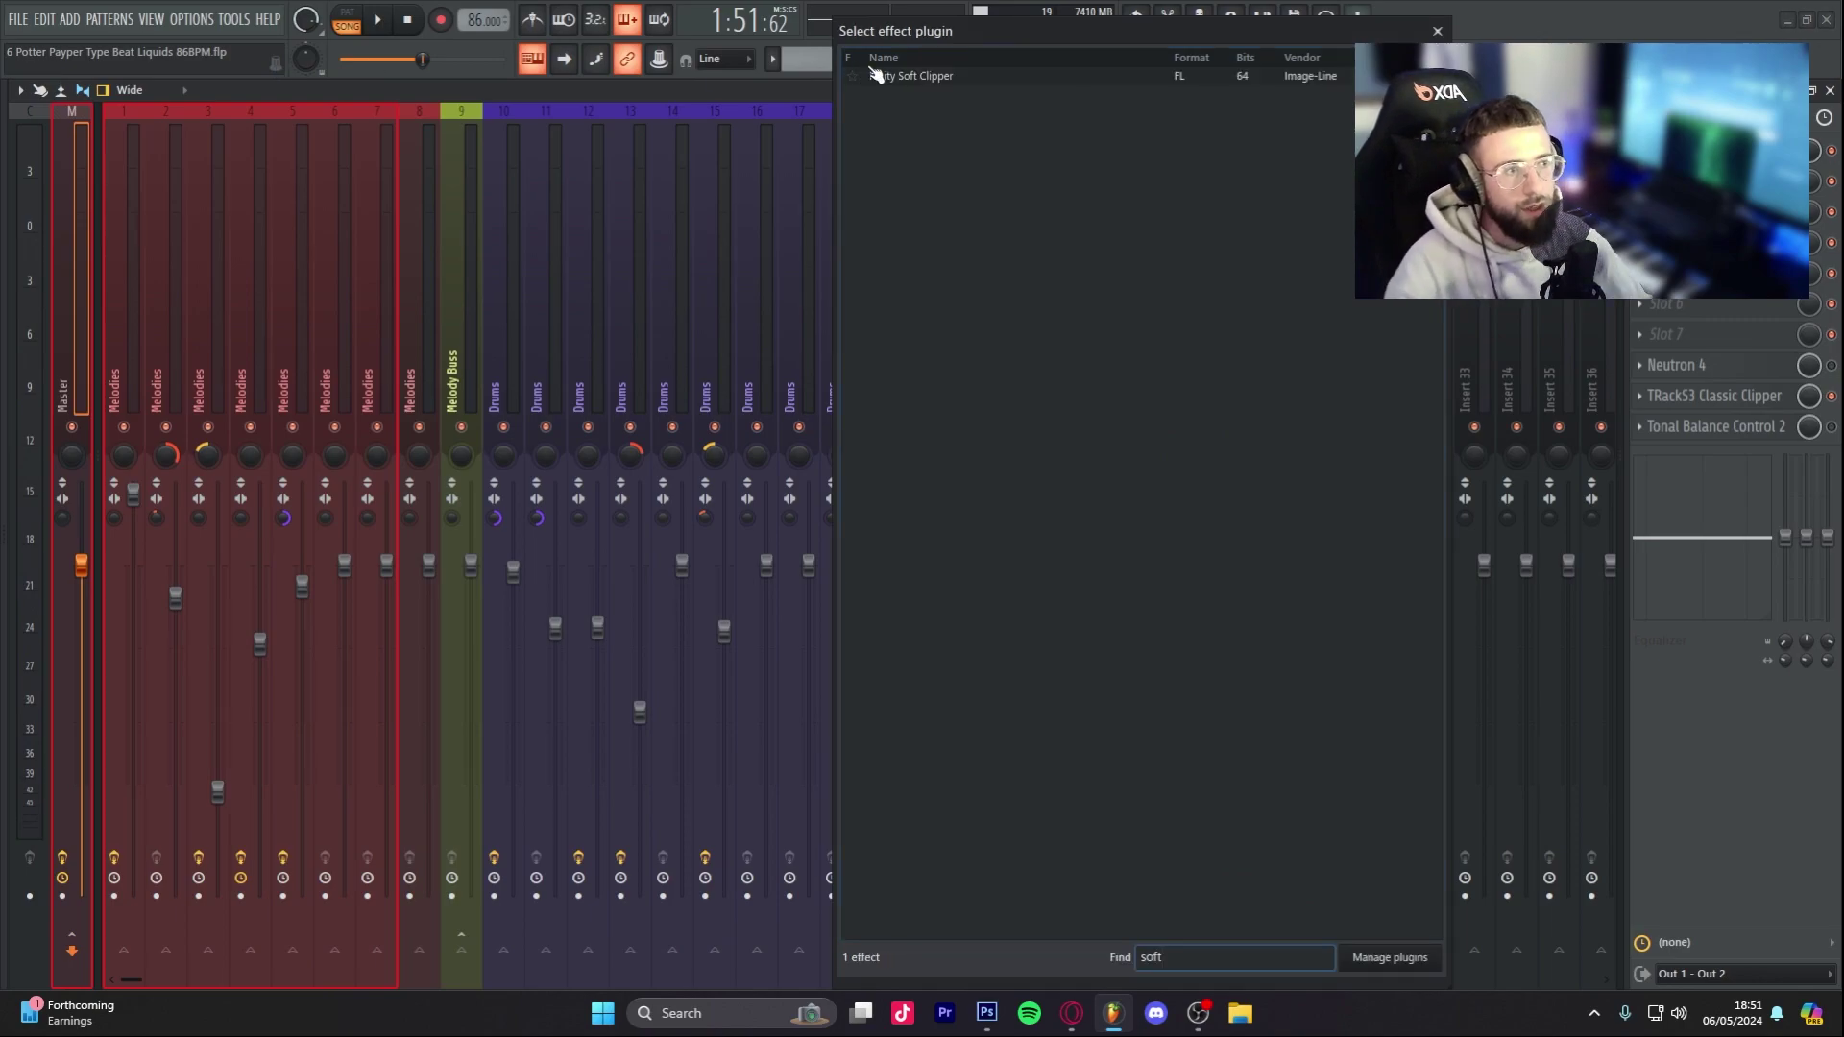
{"action": "double_click", "coordinate": [951, 75]}
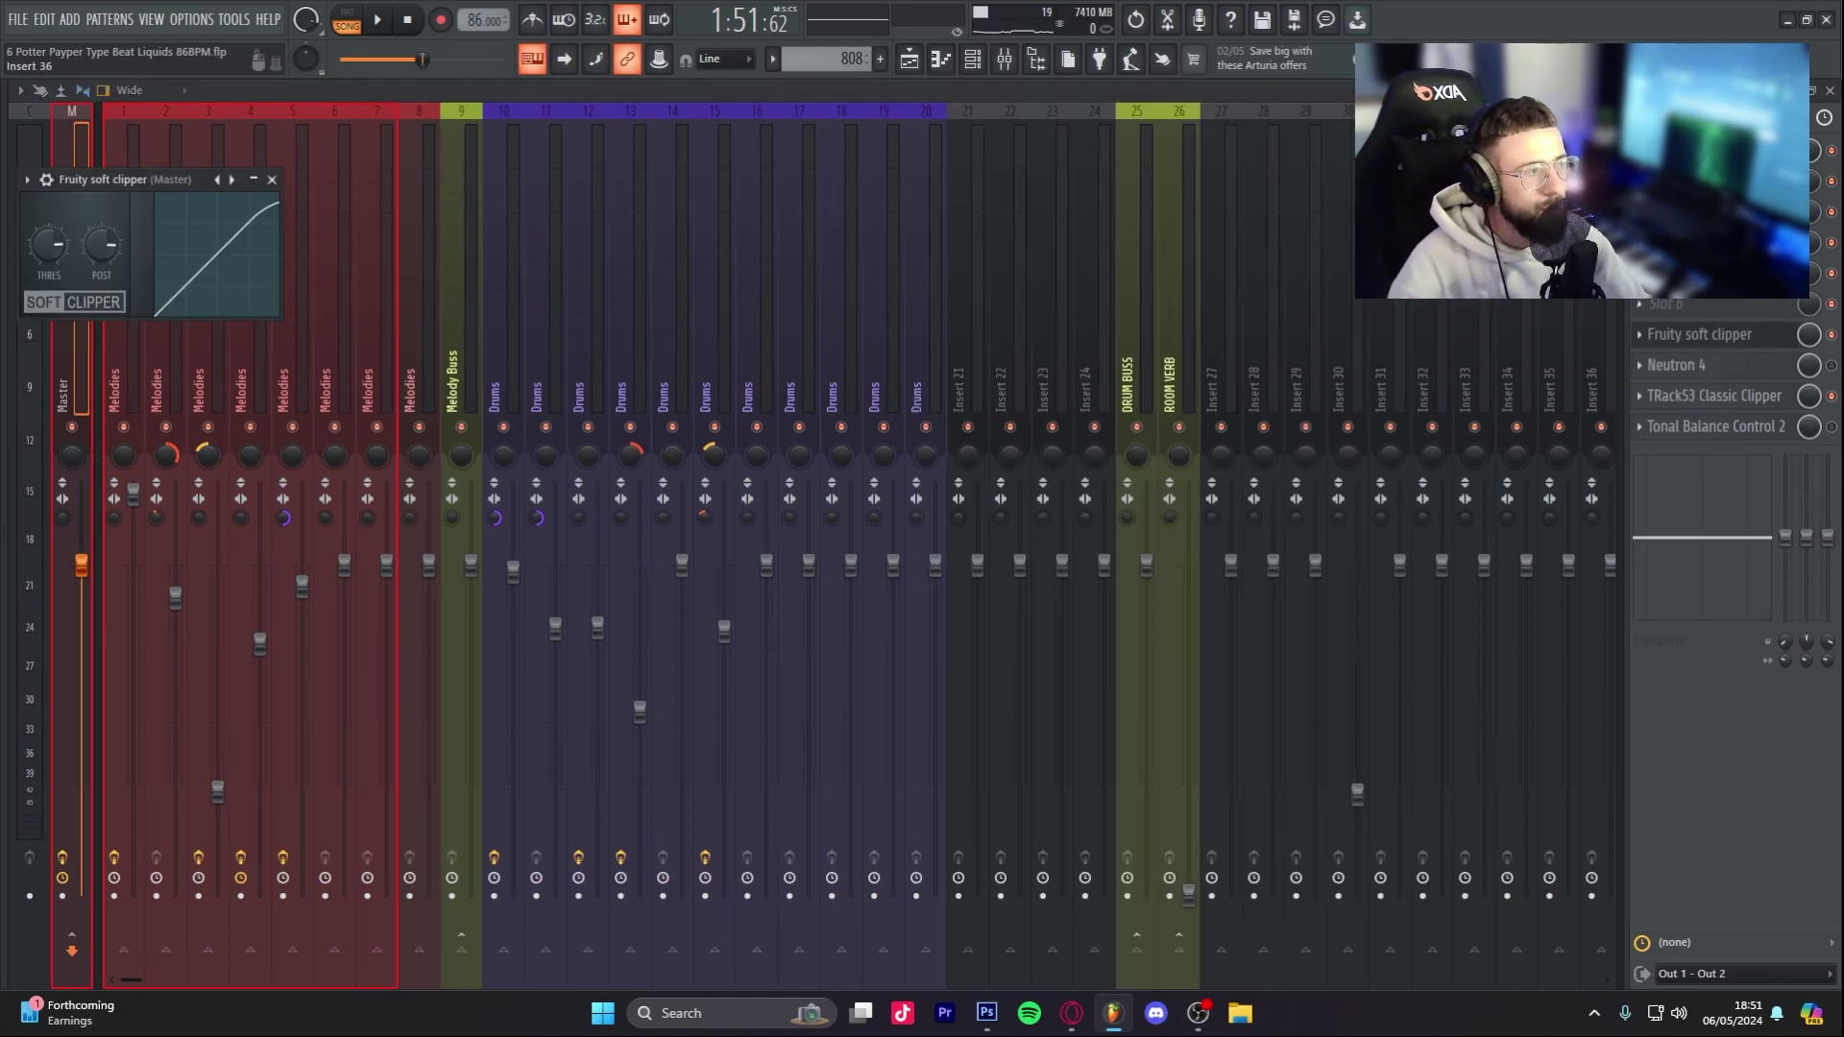
{"action": "left_click", "coordinate": [1646, 343]}
{"action": "left_click", "coordinate": [1654, 376]}
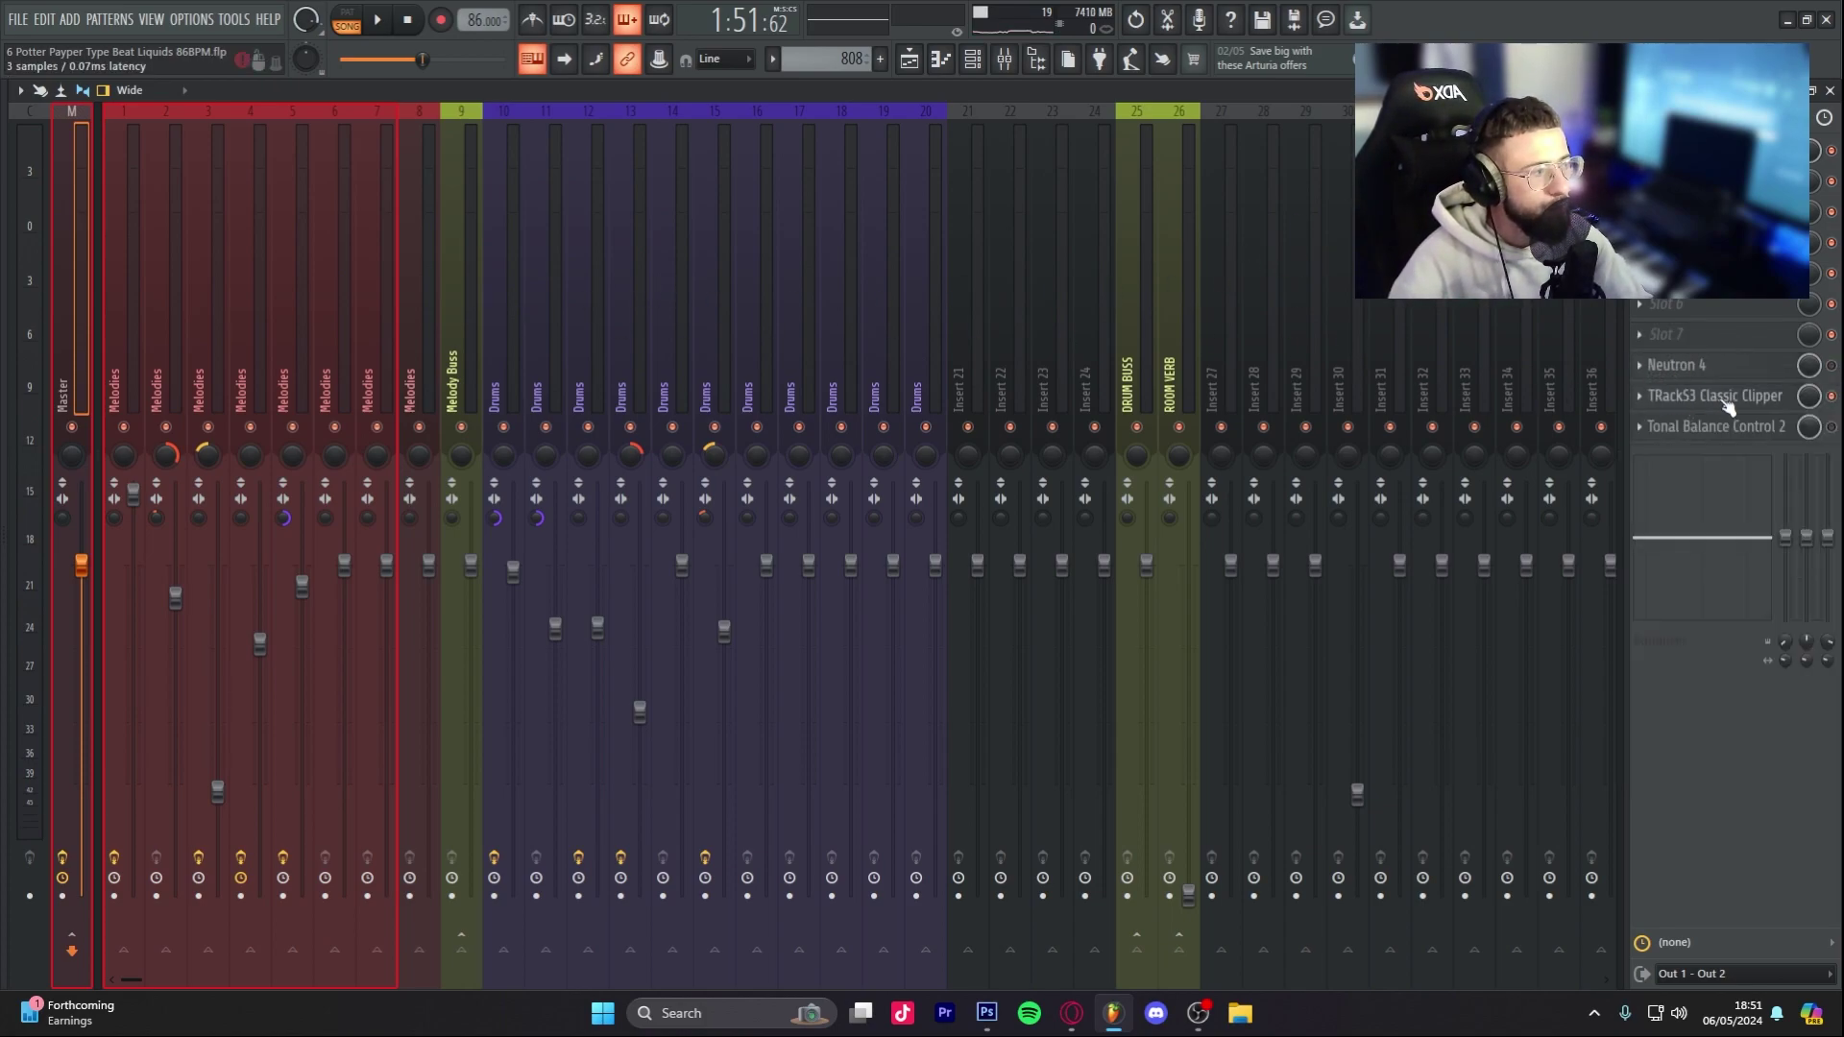
Step: Examine the Melodies tracks, Melody Buss and Master in the mixer, and play the beat briefly to check their levels
{"action": "left_click_drag", "start_coordinate": [134, 324], "coordinate": [480, 337]}
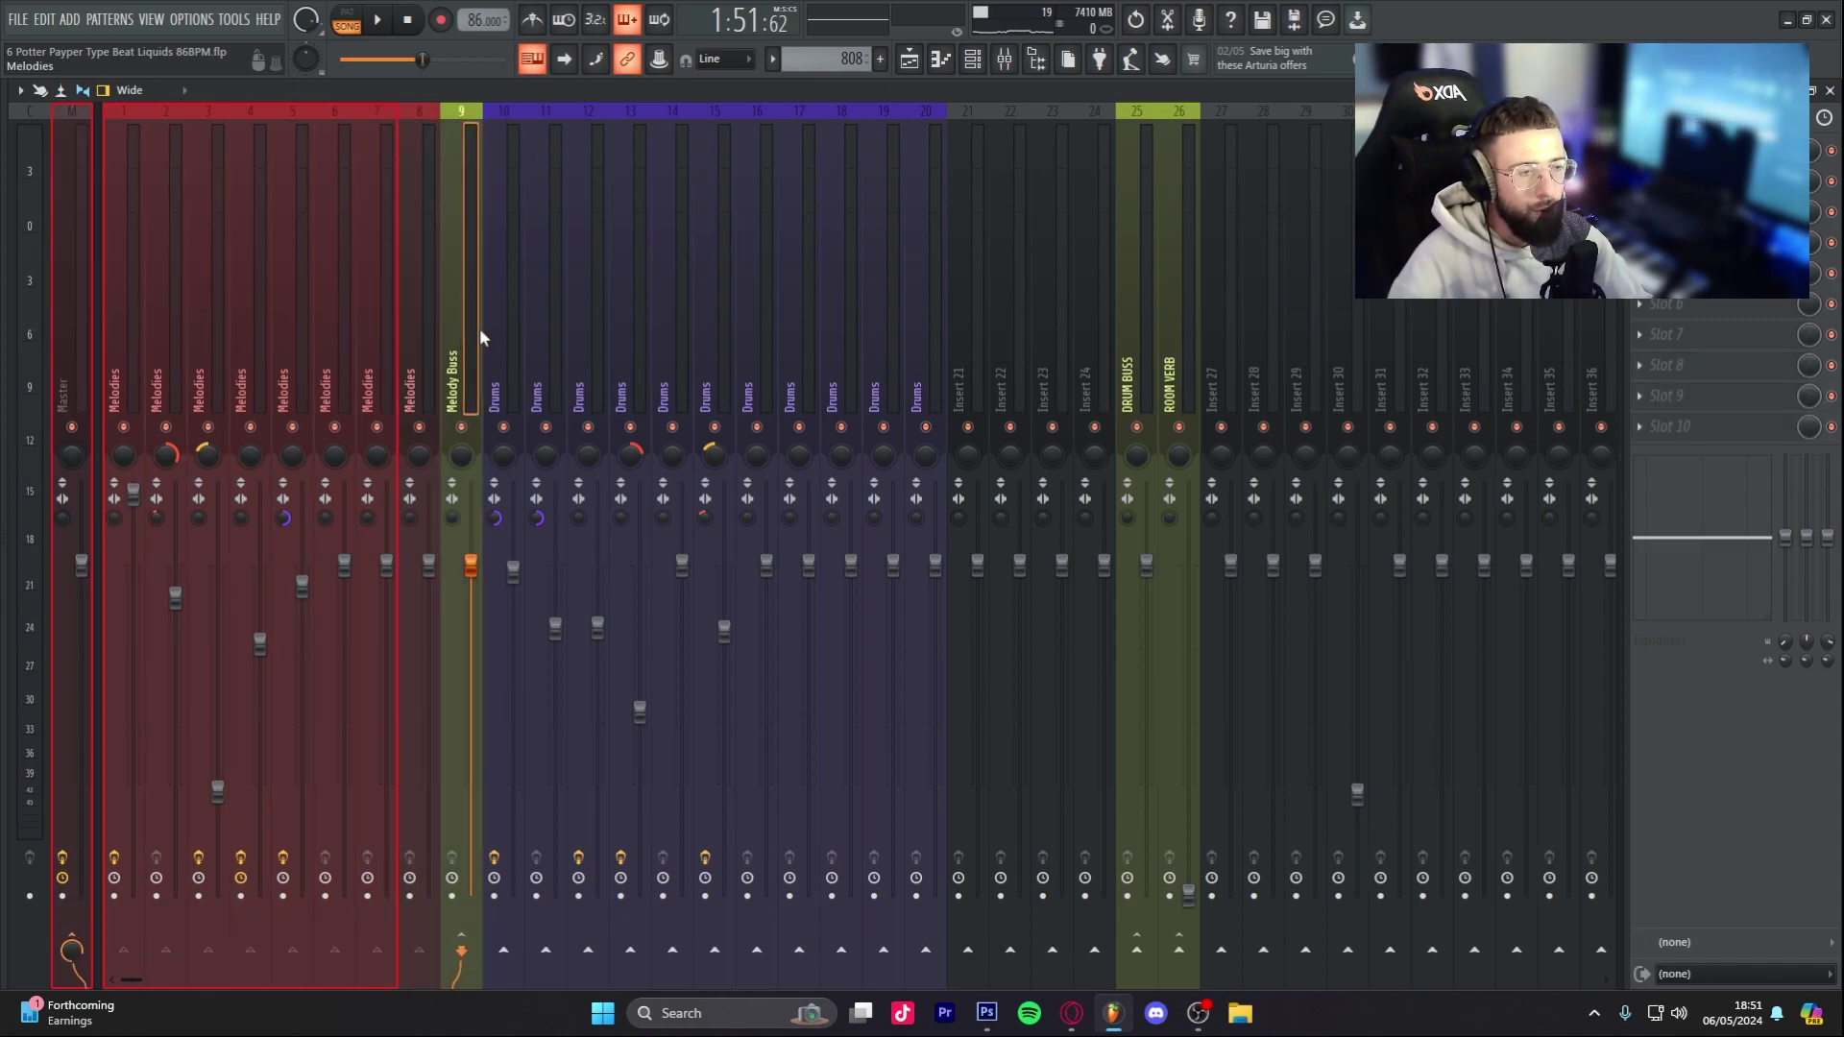
{"action": "left_click_drag", "start_coordinate": [204, 309], "coordinate": [65, 273]}
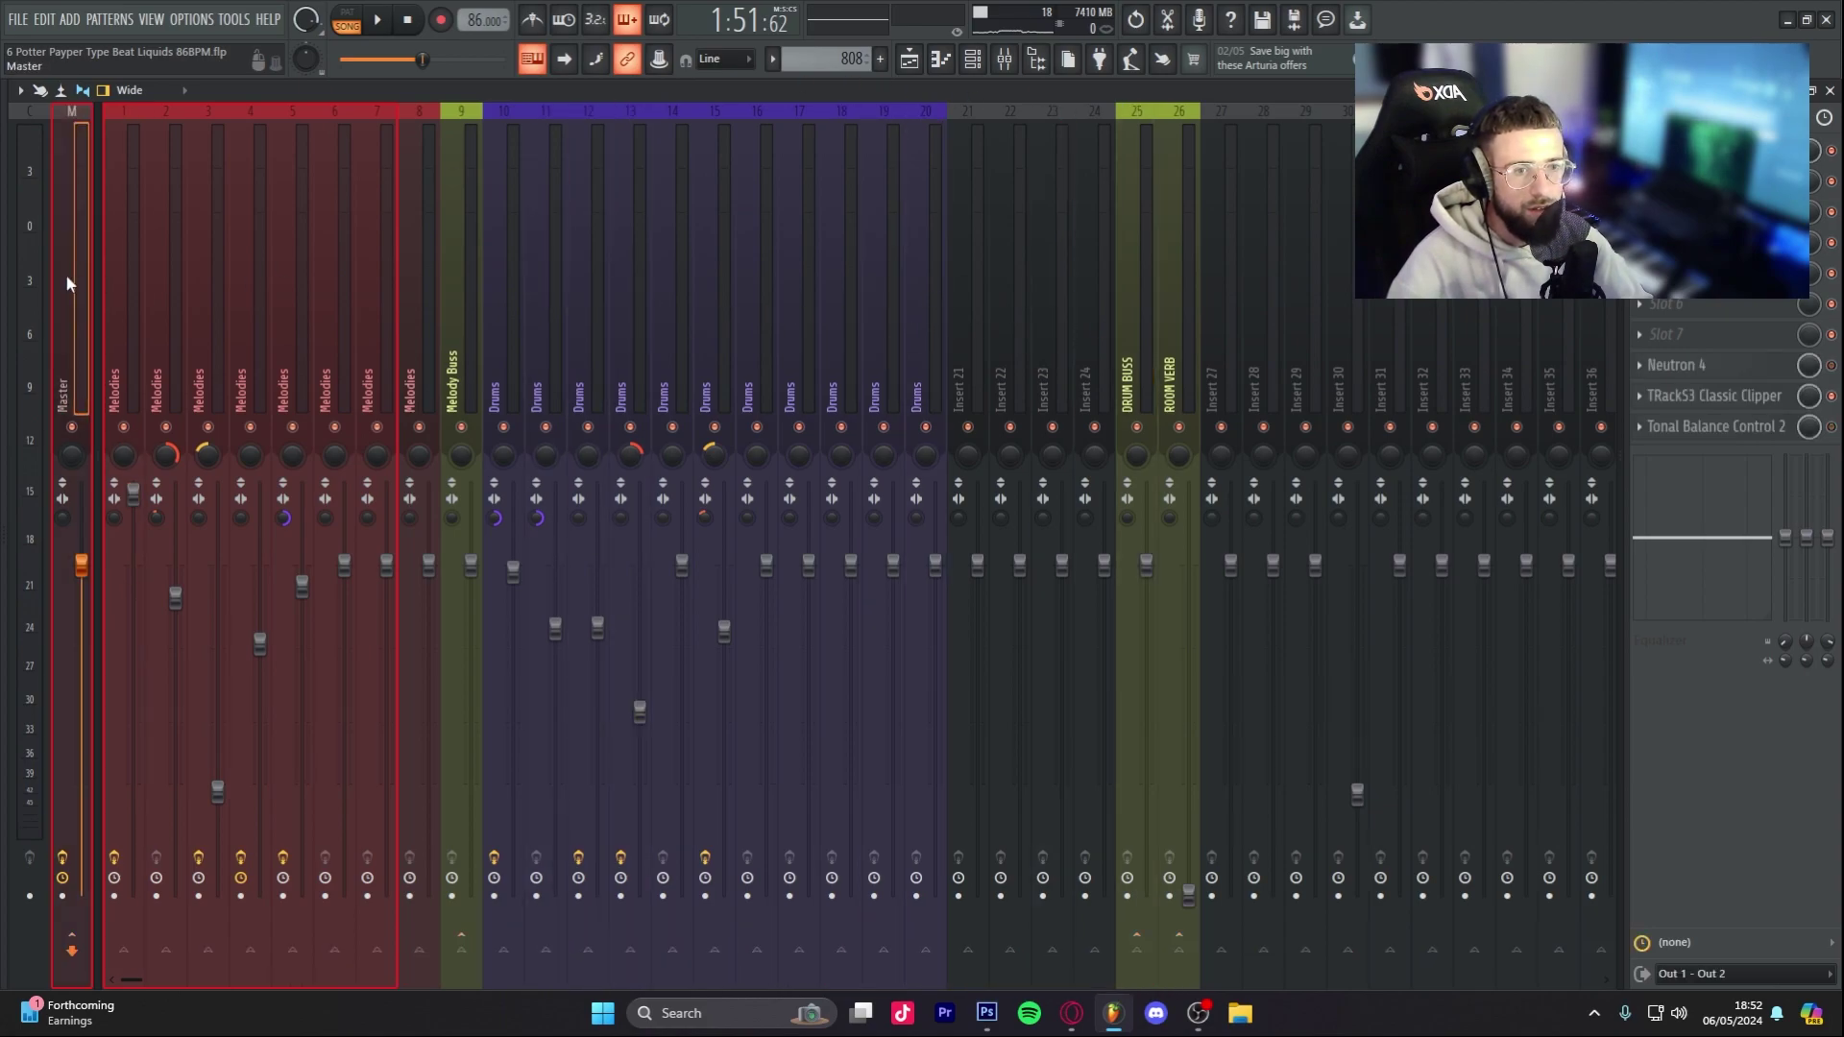
{"action": "key", "text": "alt+F8"}
{"action": "key", "text": "space"}
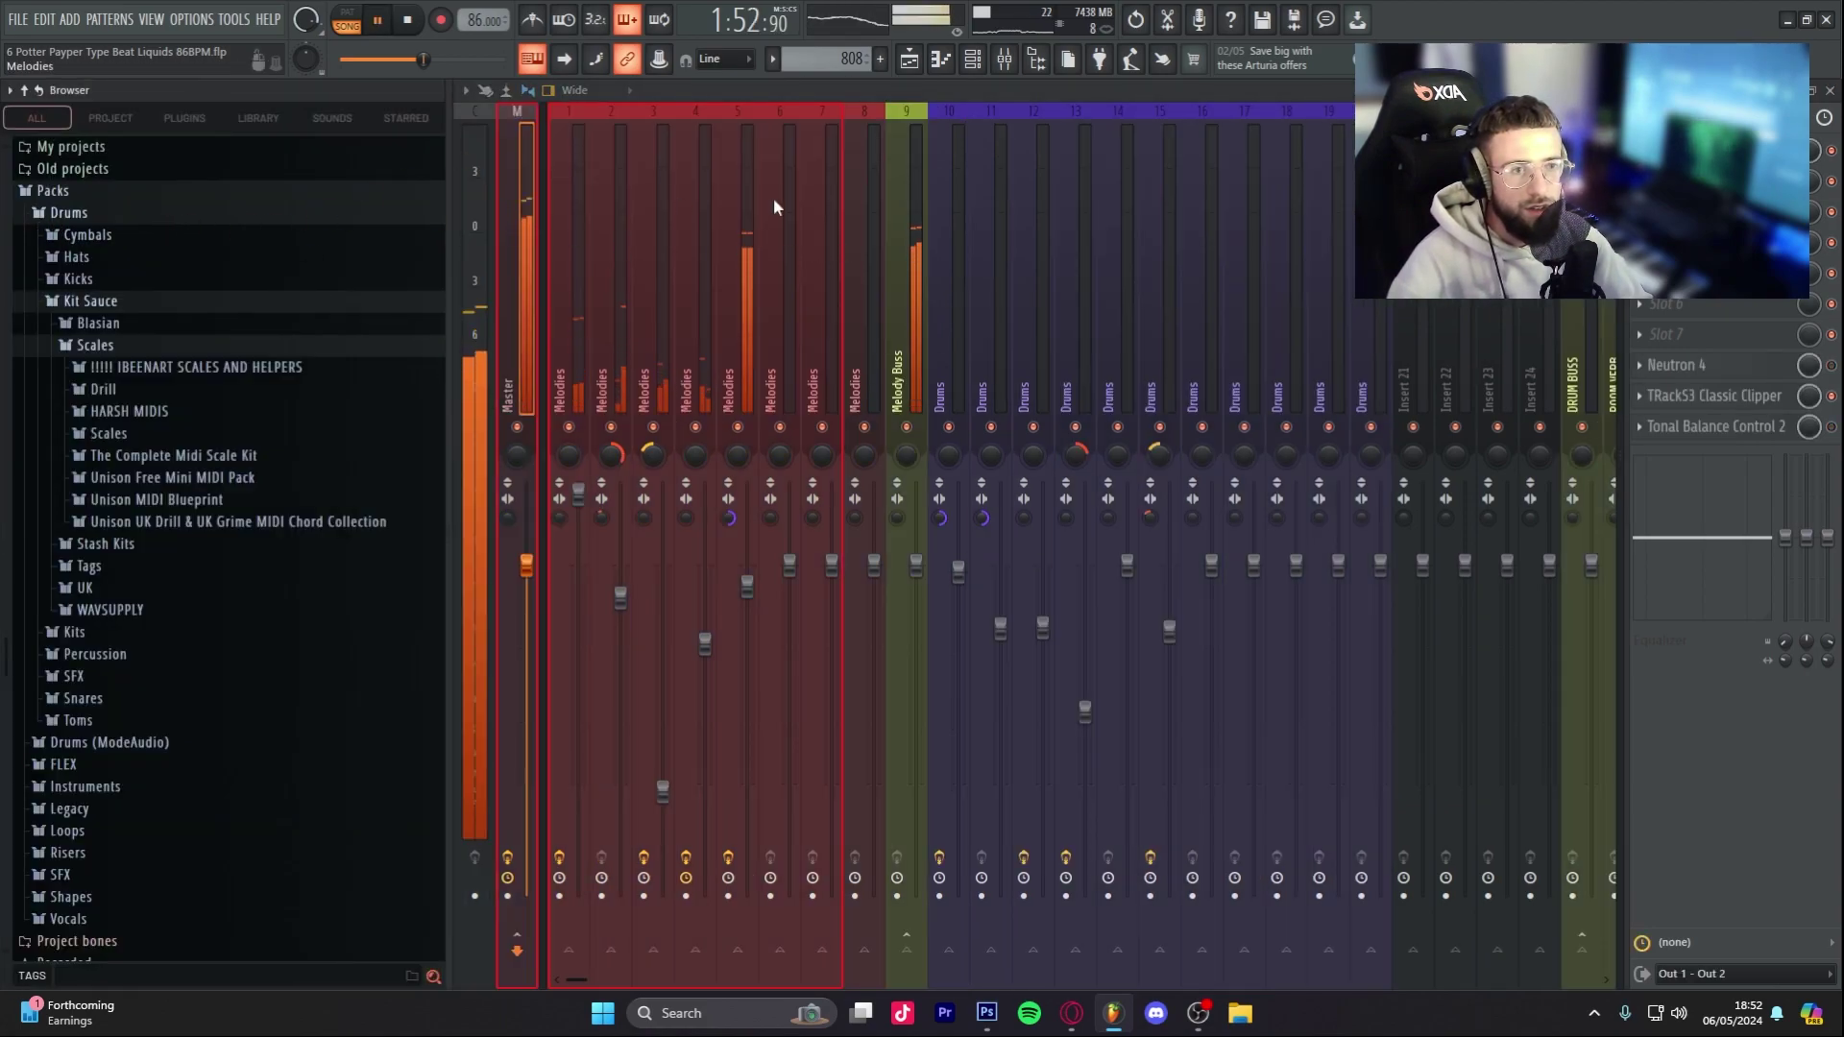
{"action": "key", "text": "alt+F8"}
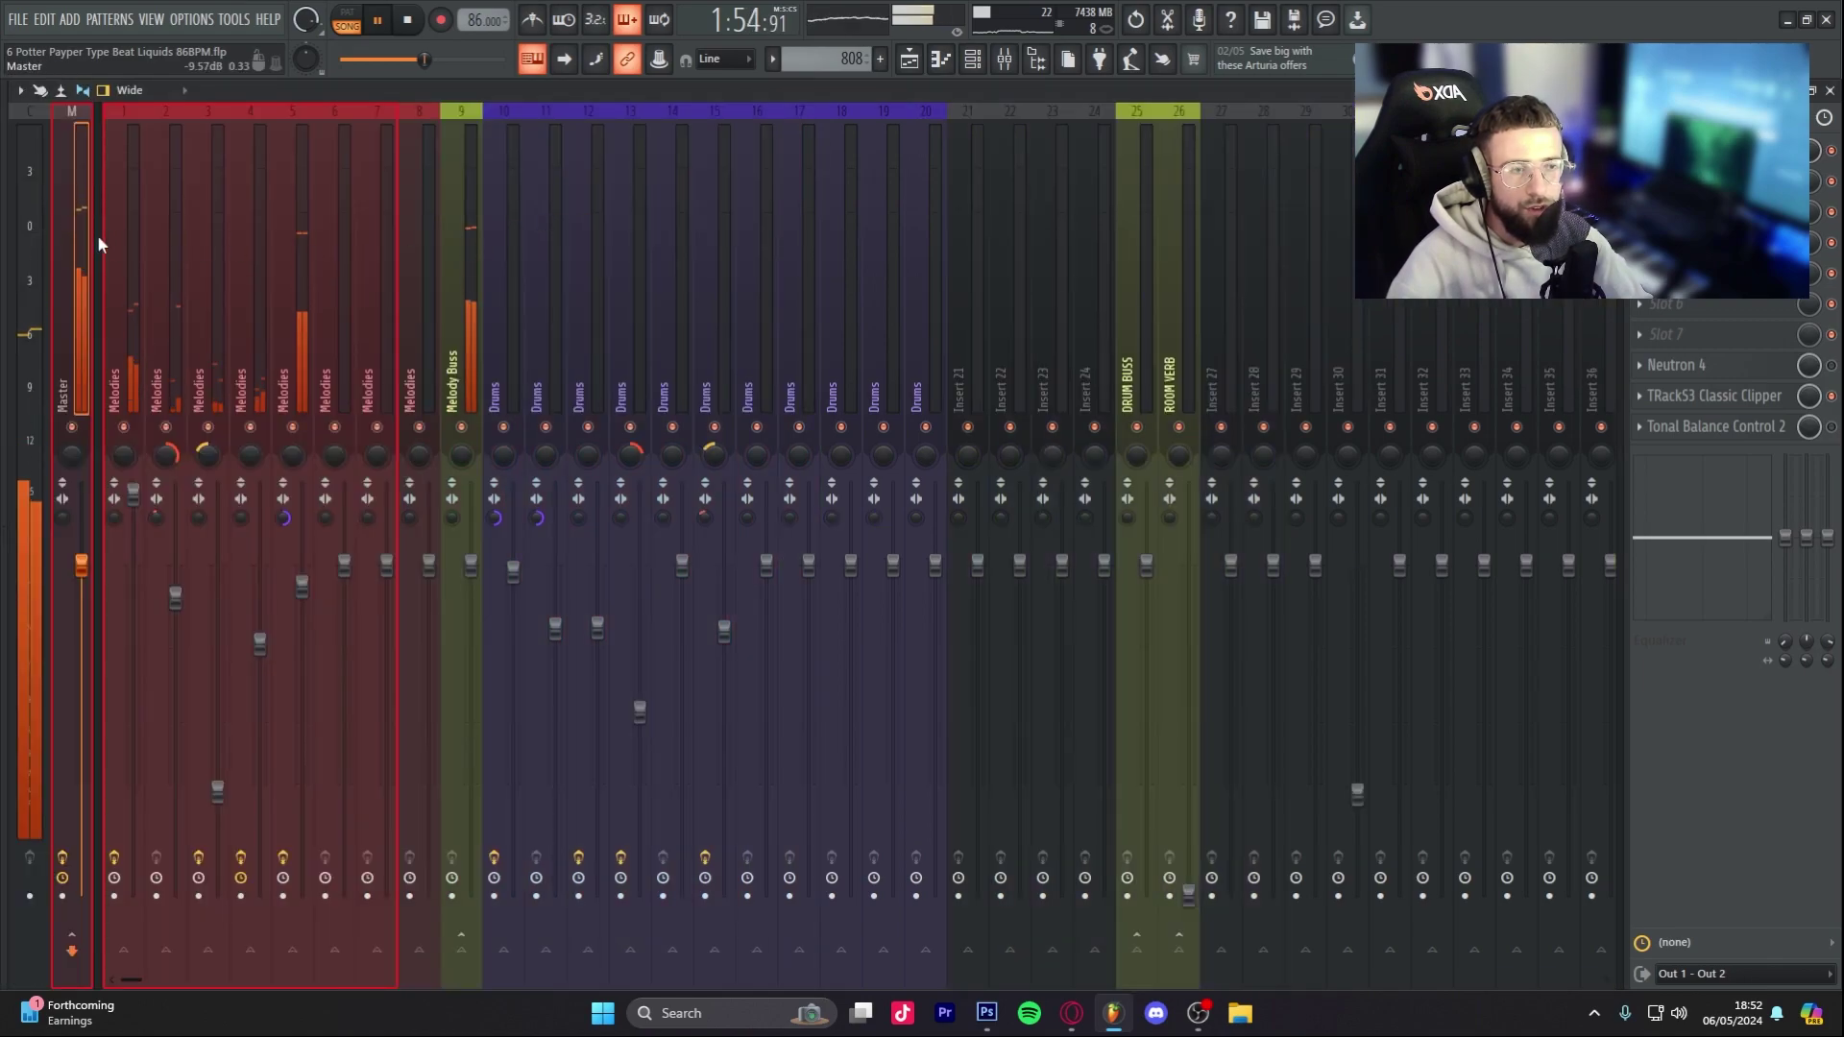
{"action": "key", "text": "space"}
Step: Show the arrangement in the Playlist and return the playhead to the start of the song
{"action": "left_click", "coordinate": [910, 61]}
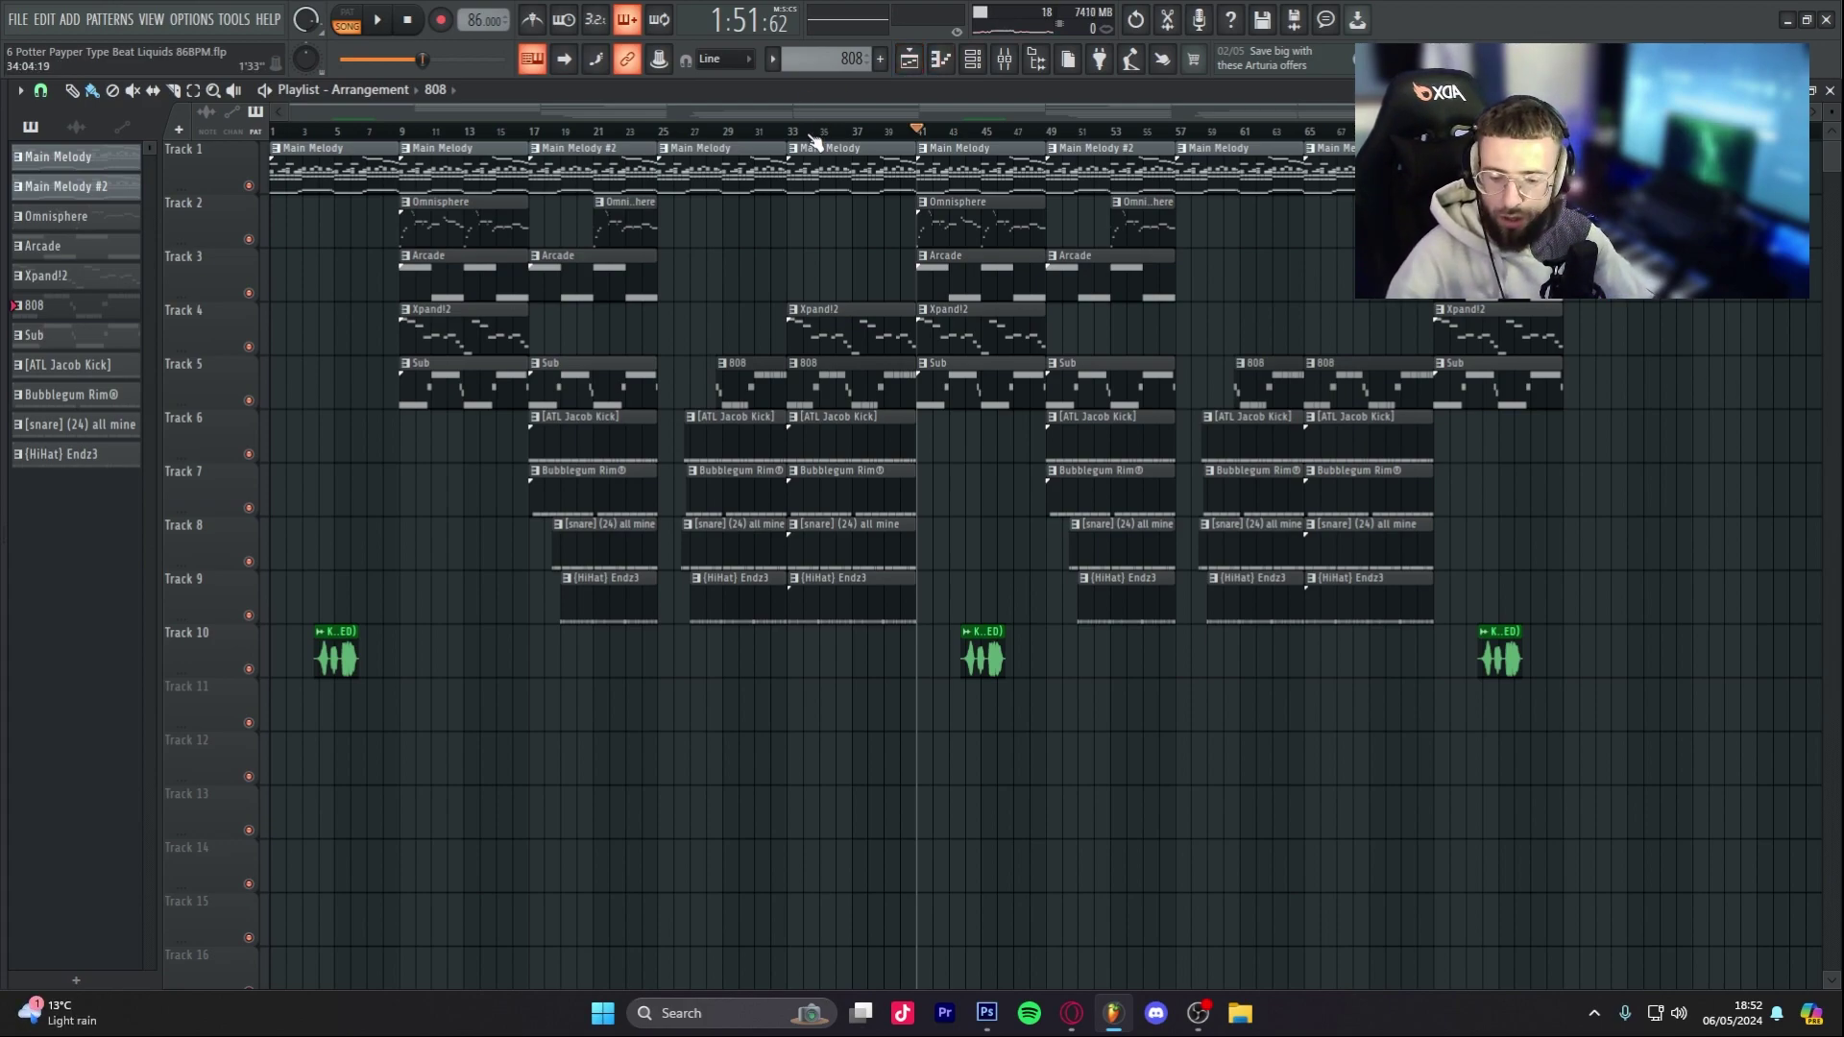
{"action": "left_click", "coordinate": [18, 19]}
{"action": "left_click", "coordinate": [56, 105]}
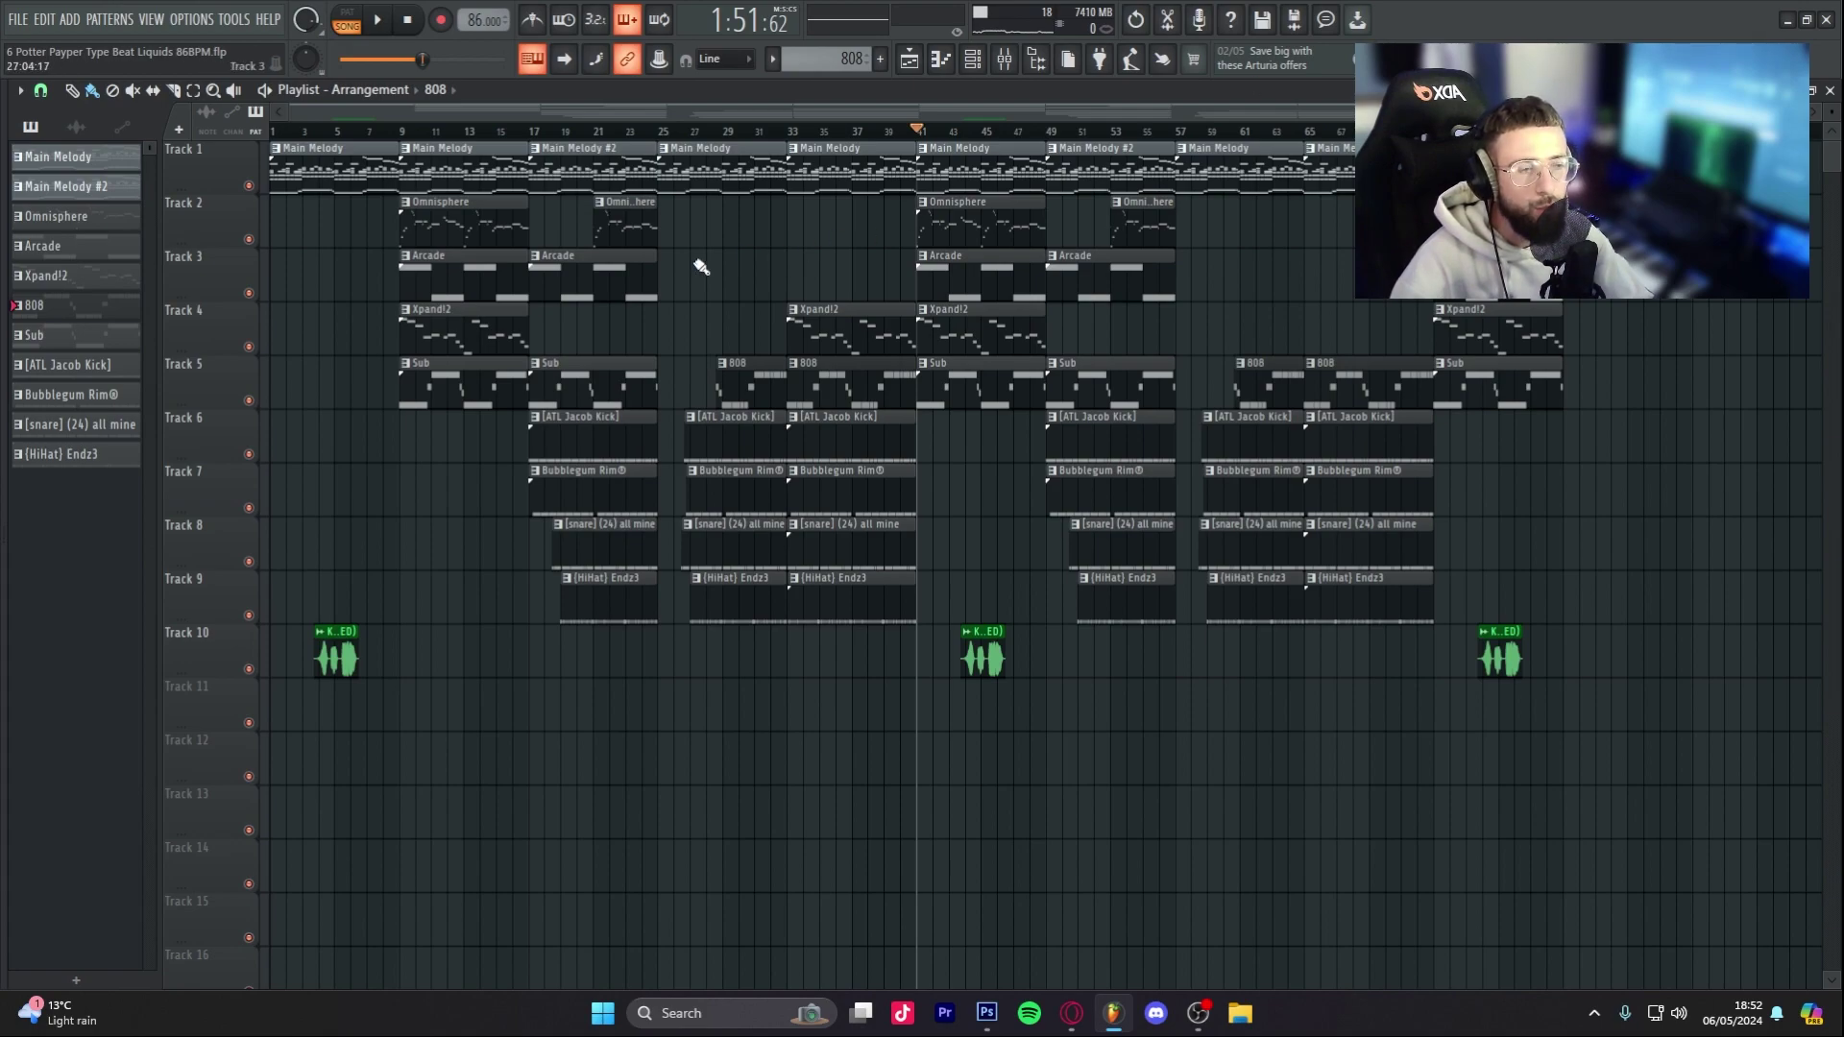
{"action": "left_click", "coordinate": [273, 133]}
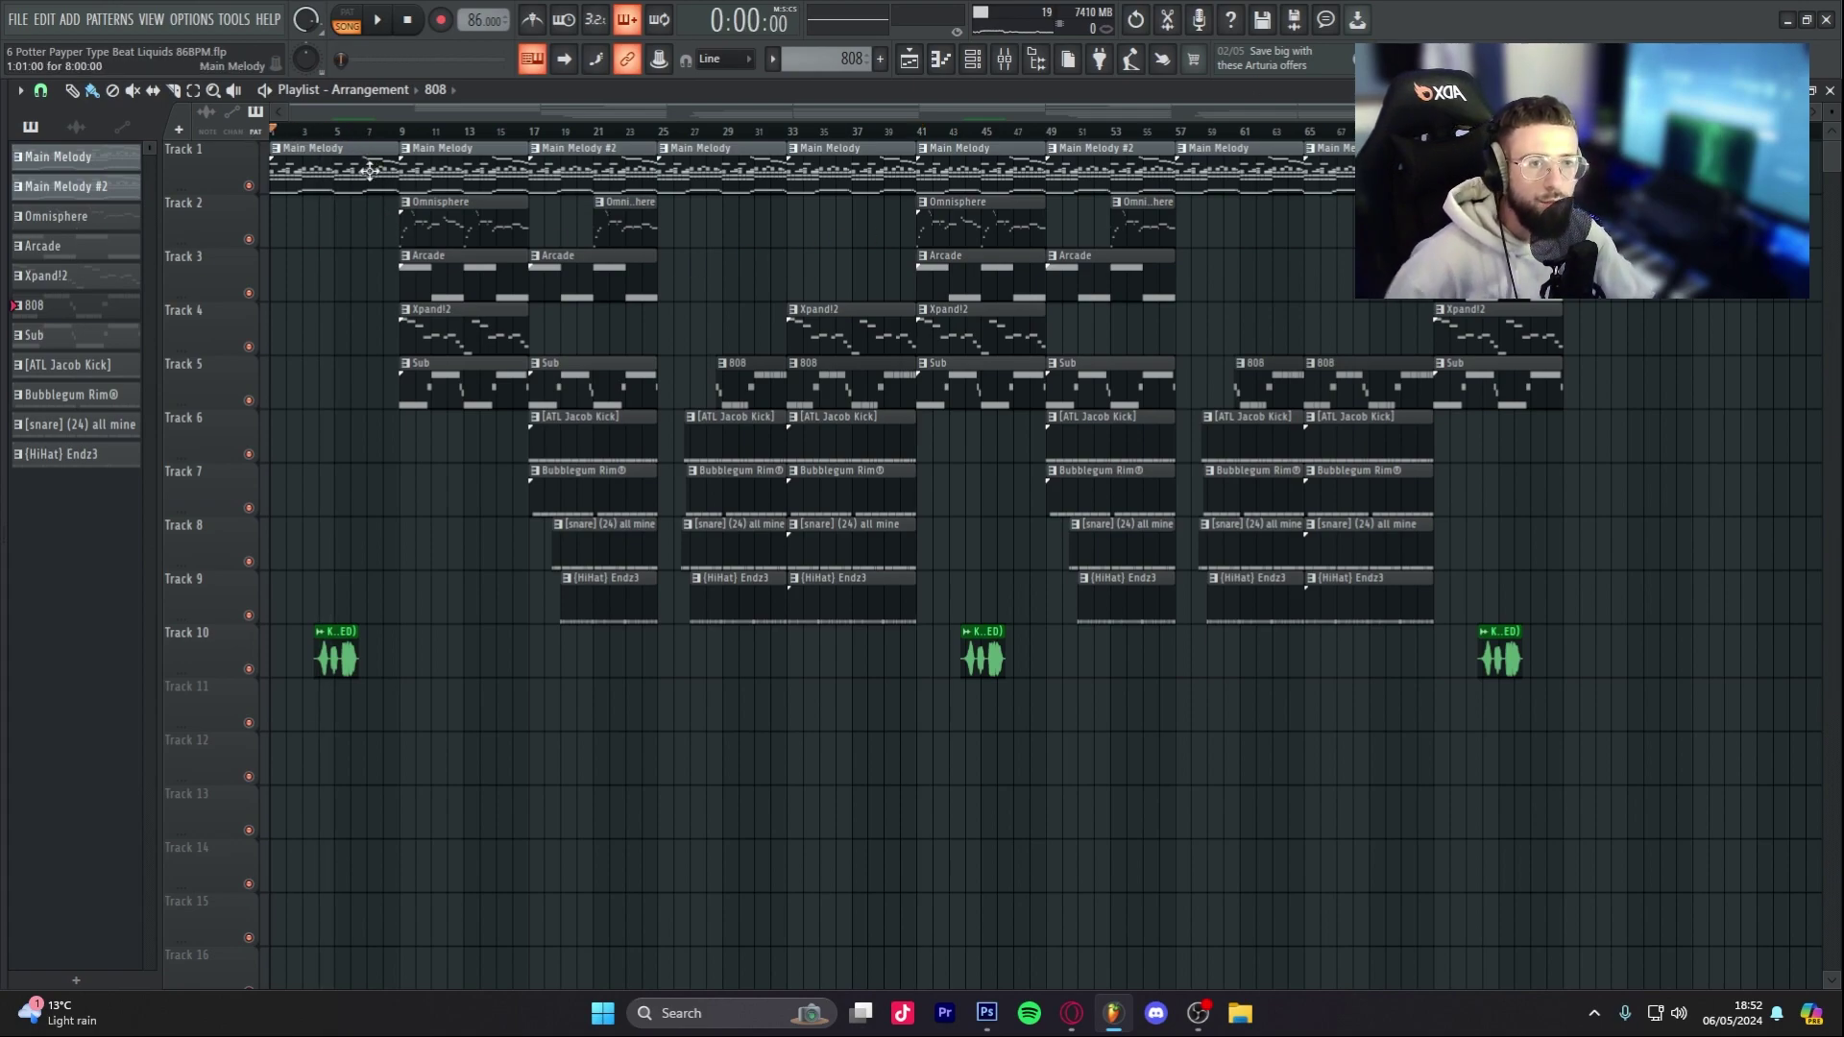